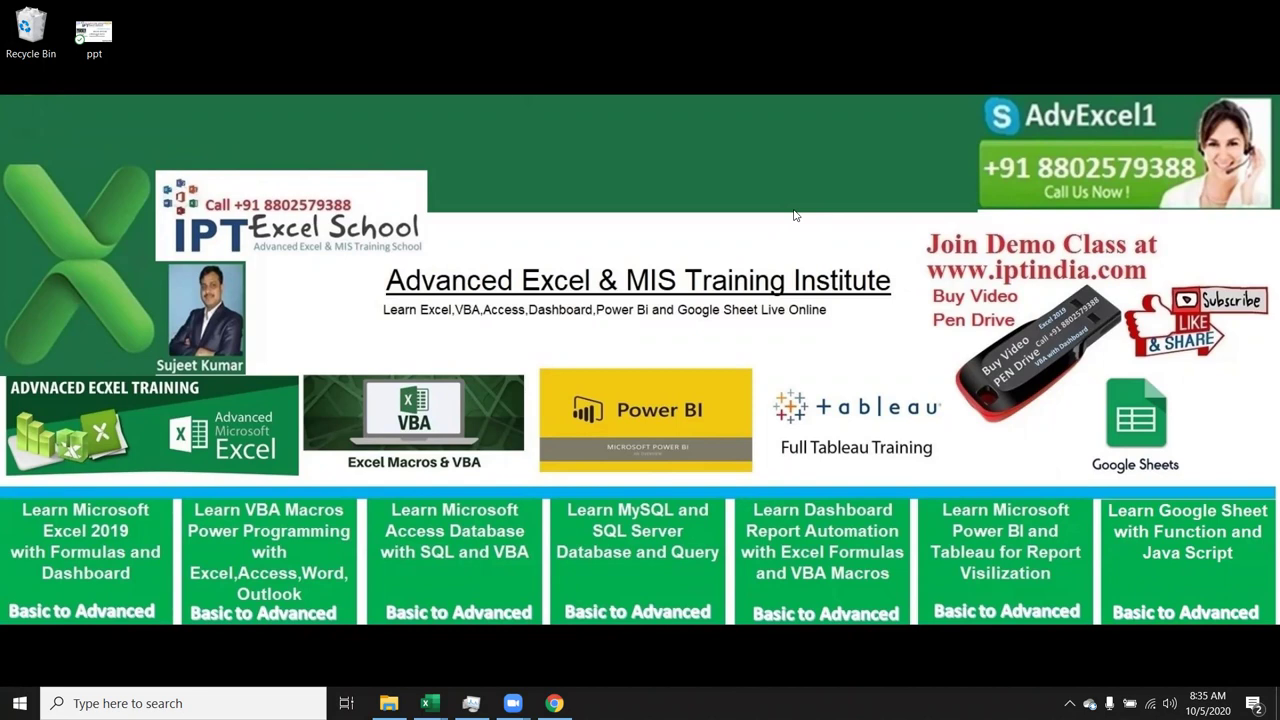
Step: Show the taskbar previews of the three open Excel windows: Book2, the VBA editor and Bio-Att
mouse_move(430, 703)
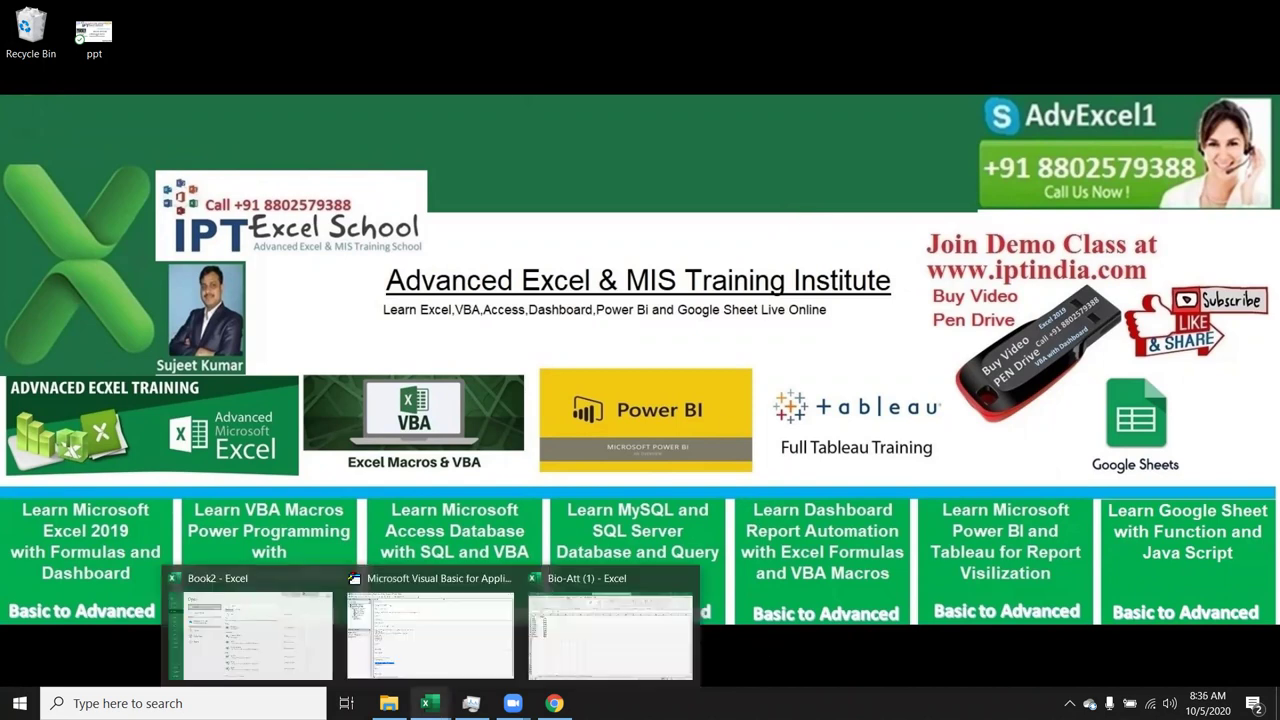
Step: Switch to the Book2 window and open the Data workbook from the recent files
left_click(294, 627)
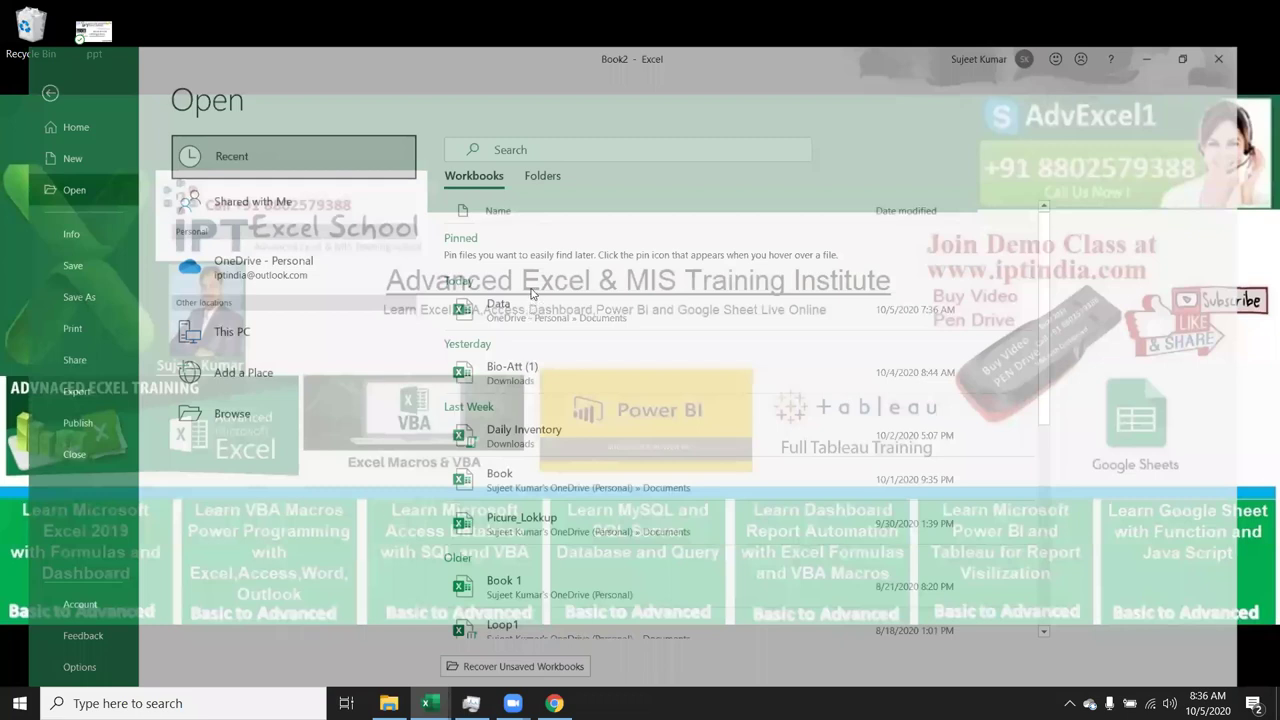
left_click(531, 290)
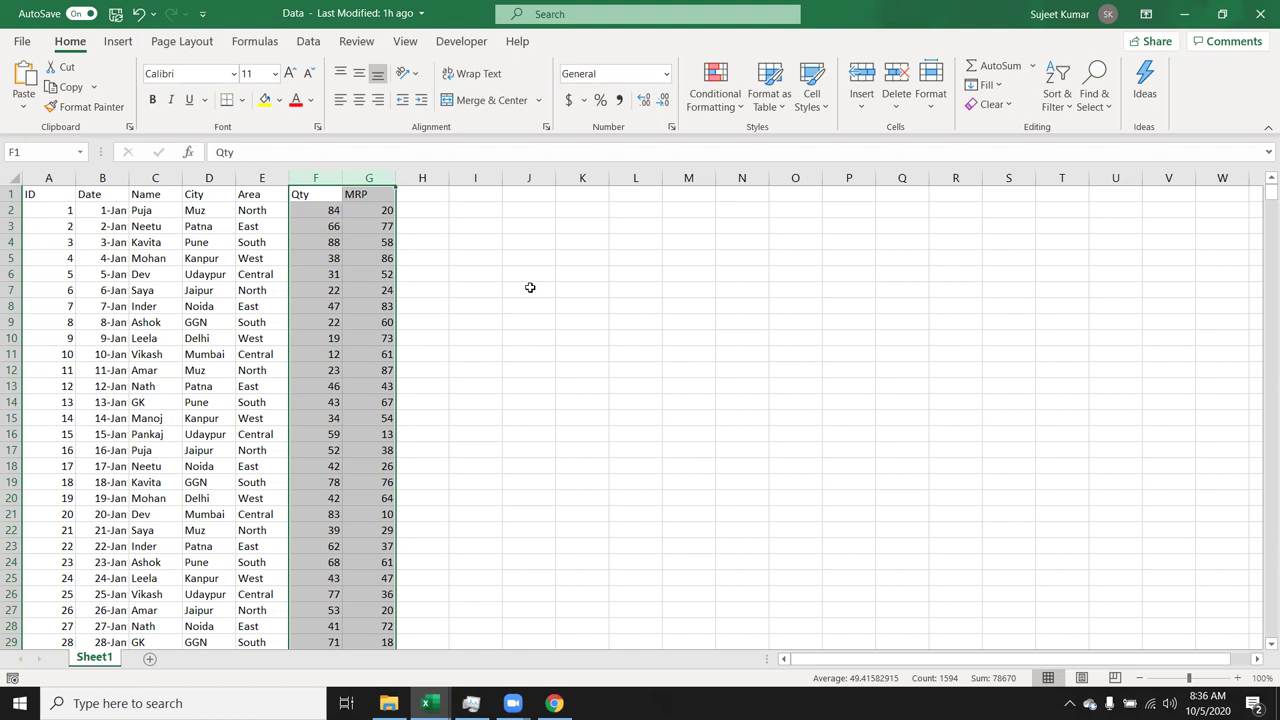
key("Right")
key("Right")
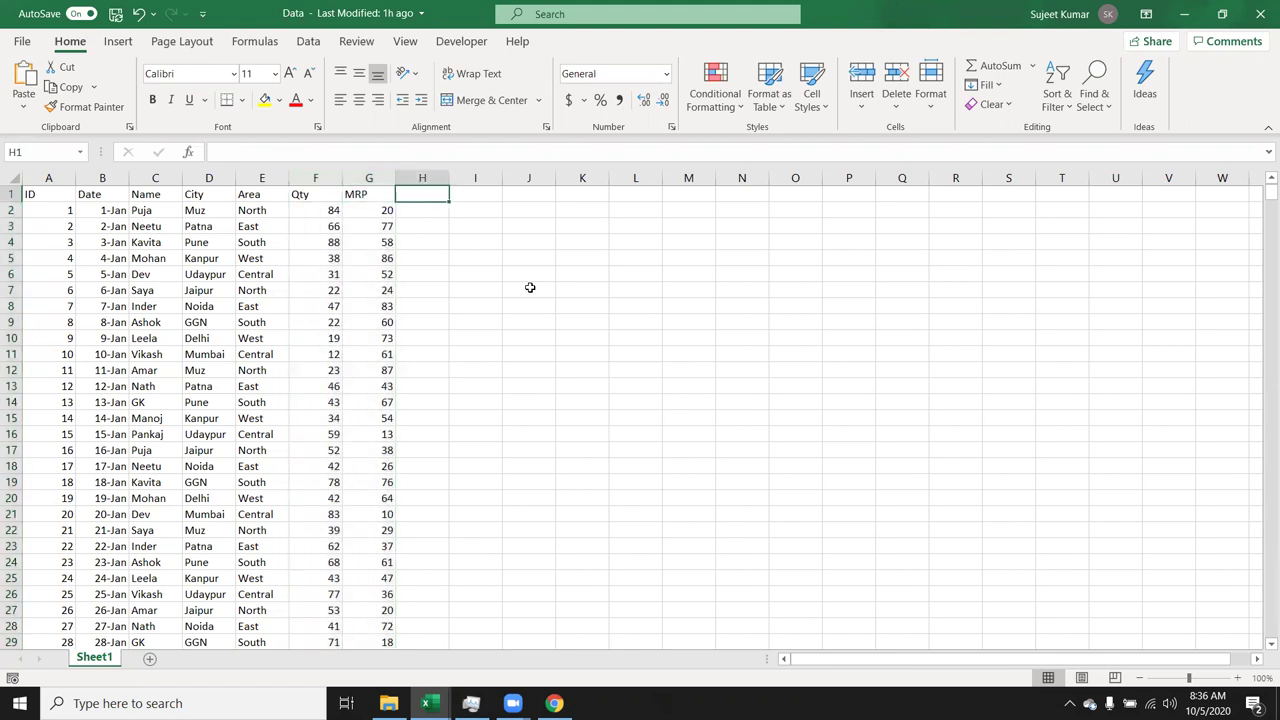
key("shift+Right")
key("shift+Right")
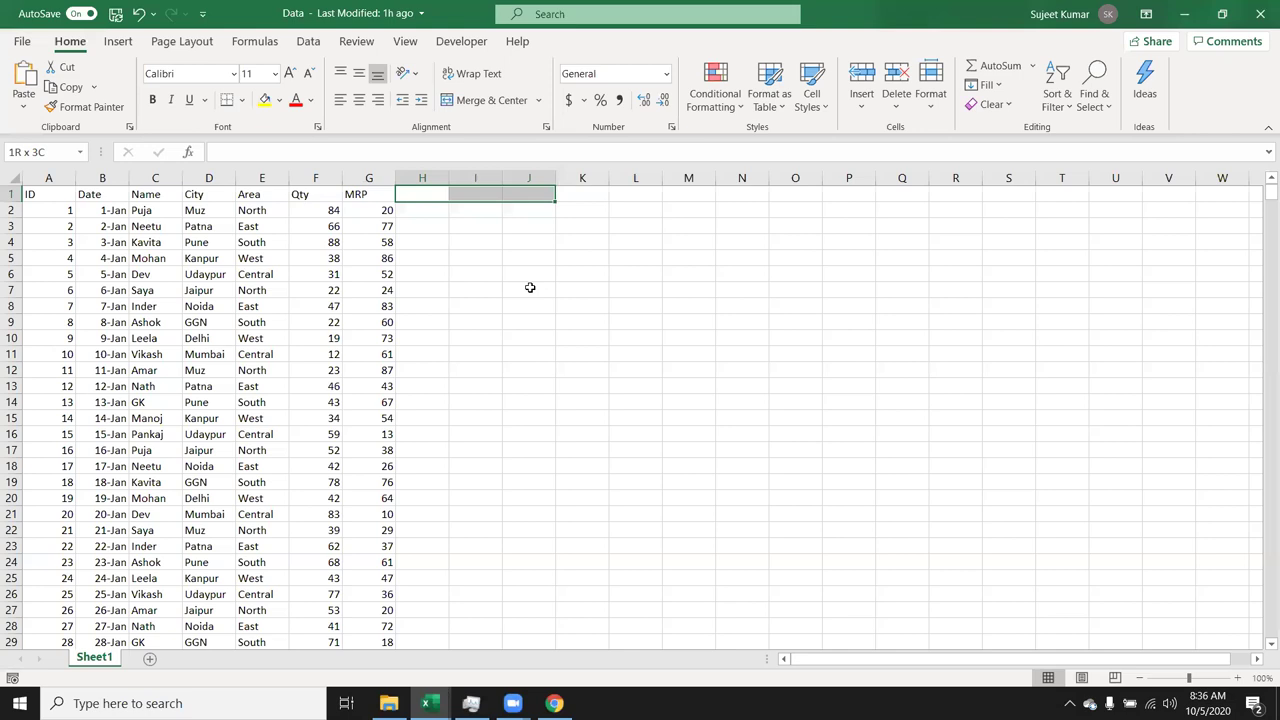
key("shift+Right")
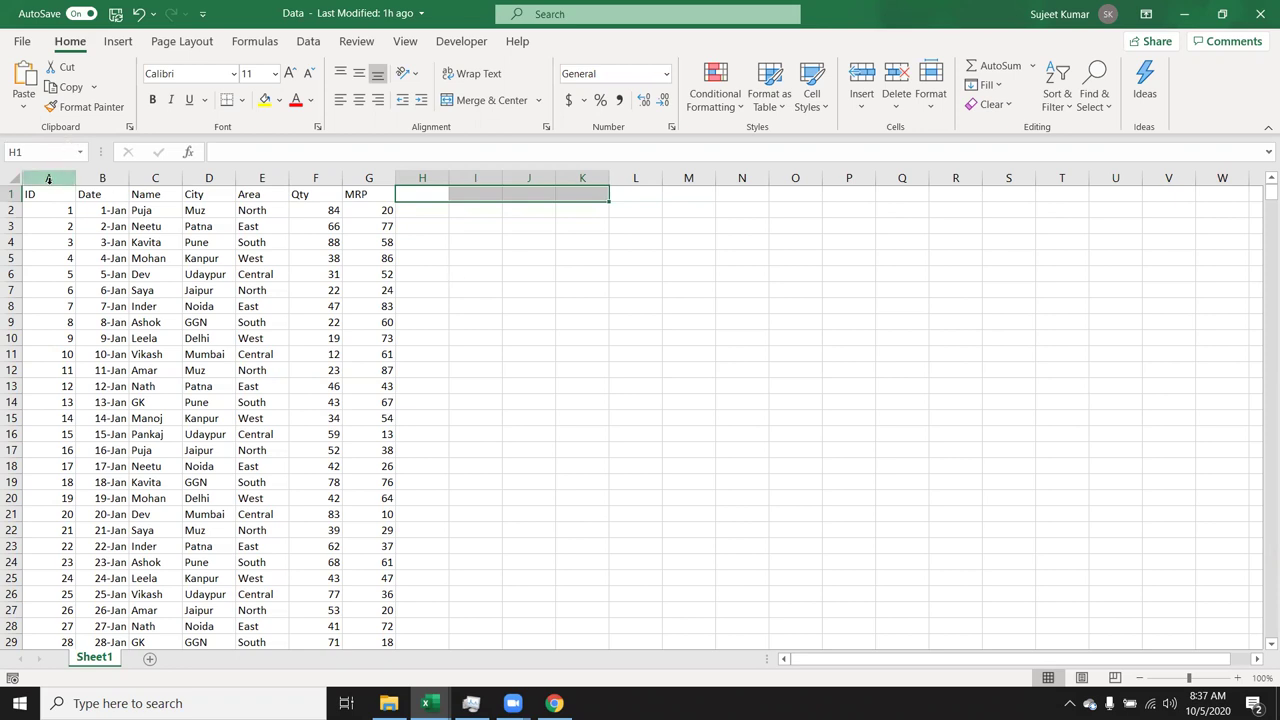
Step: Insert a pivot table on a new Sheet2 summing Qty by Name, totalling 37851
left_click(57, 195)
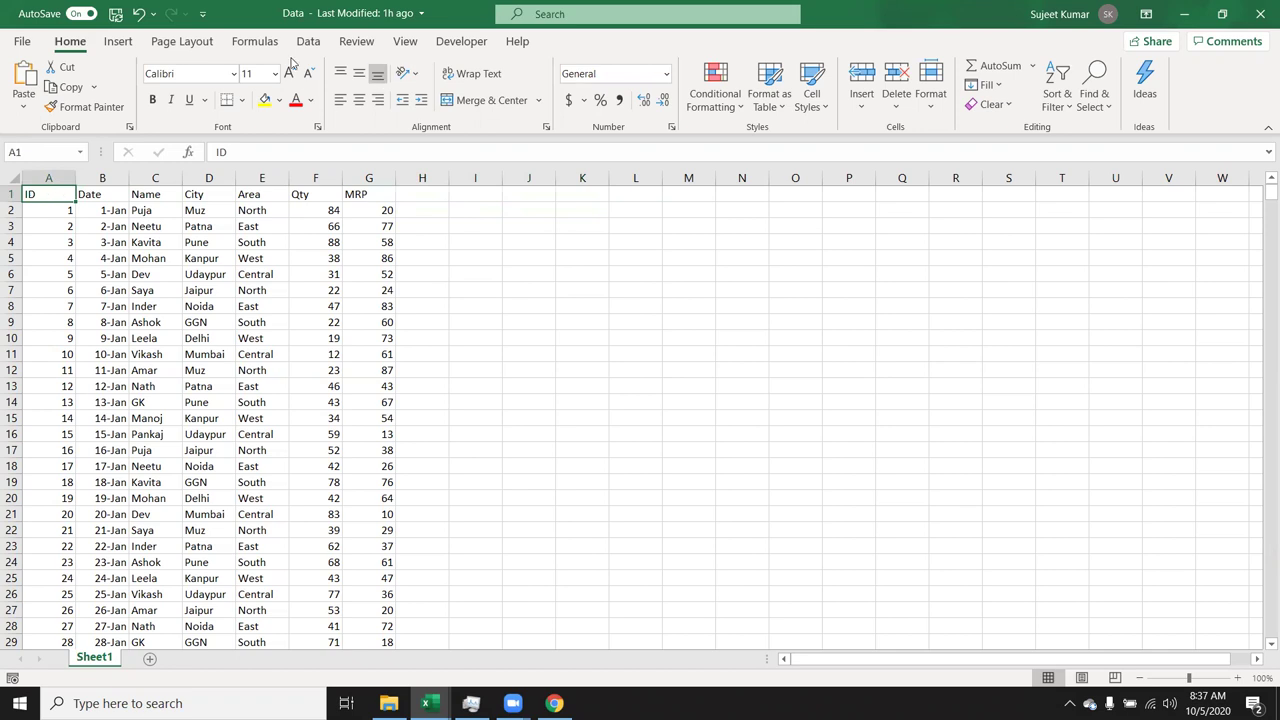
left_click(122, 44)
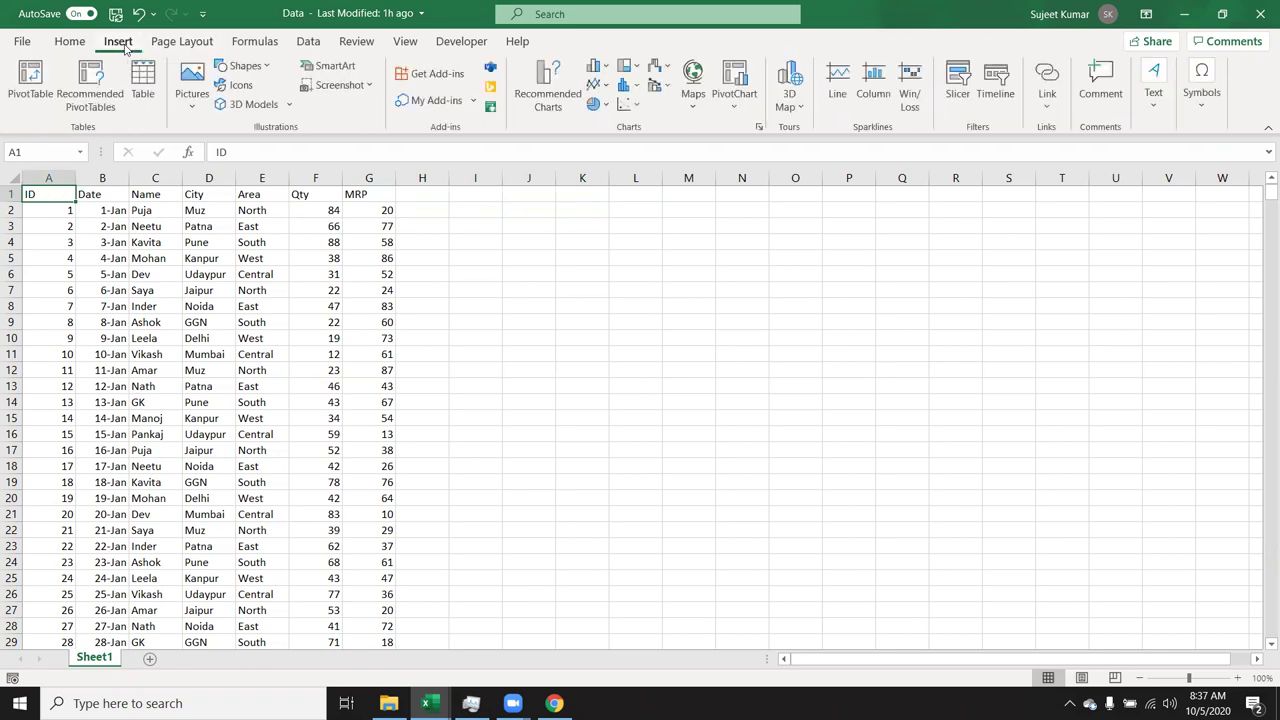
left_click(30, 80)
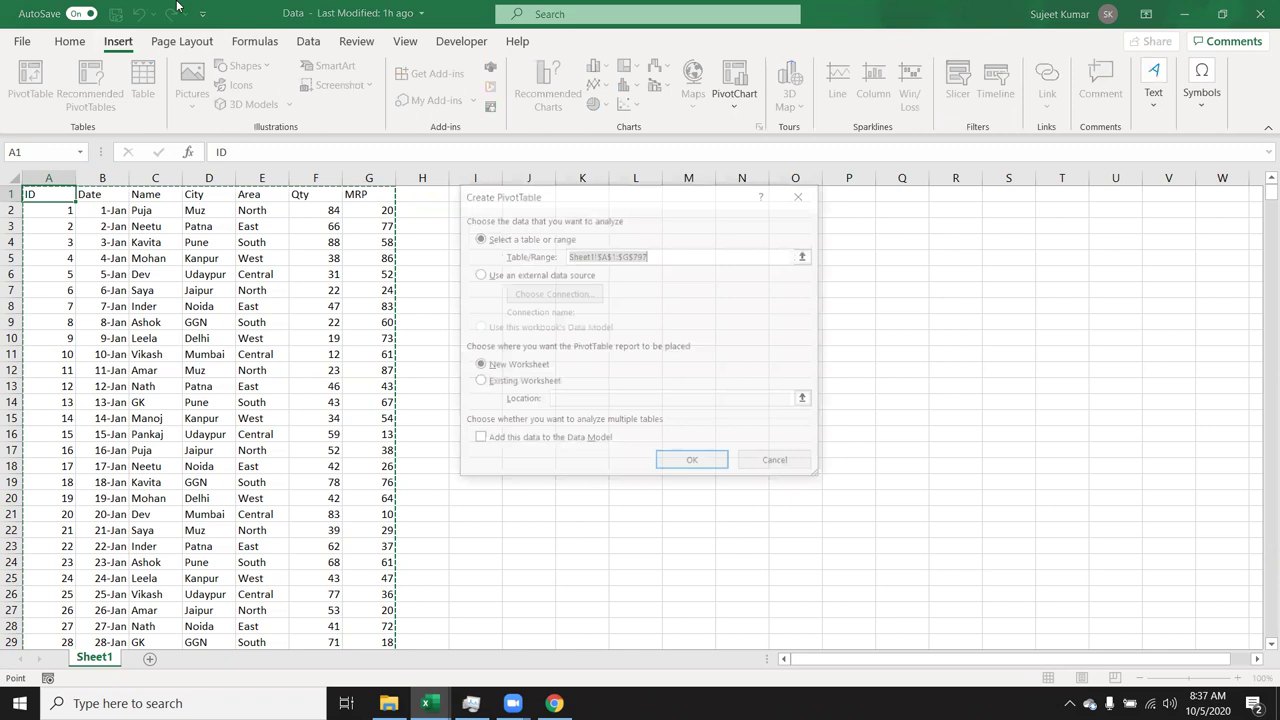
left_click(726, 470)
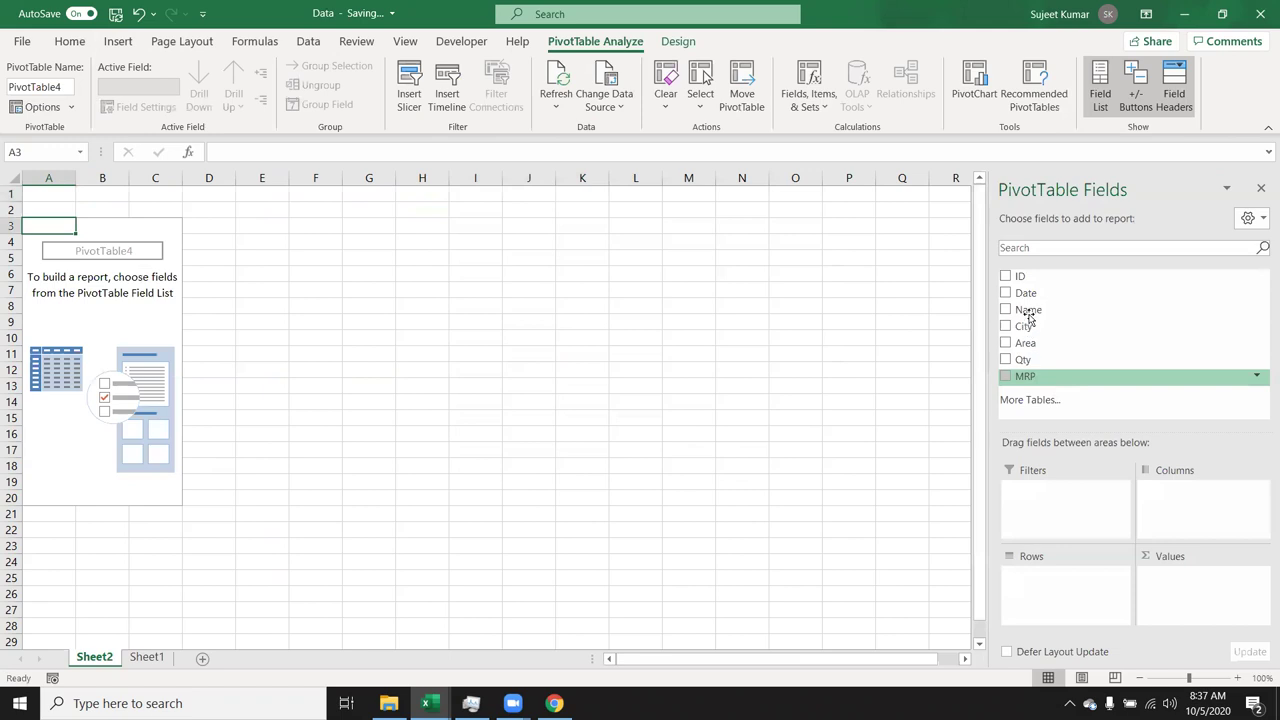
left_click_drag(1044, 306, 1049, 590)
mouse_move(1037, 361)
left_mouse_down()
mouse_move(1203, 540)
mouse_move(1168, 601)
left_mouse_up()
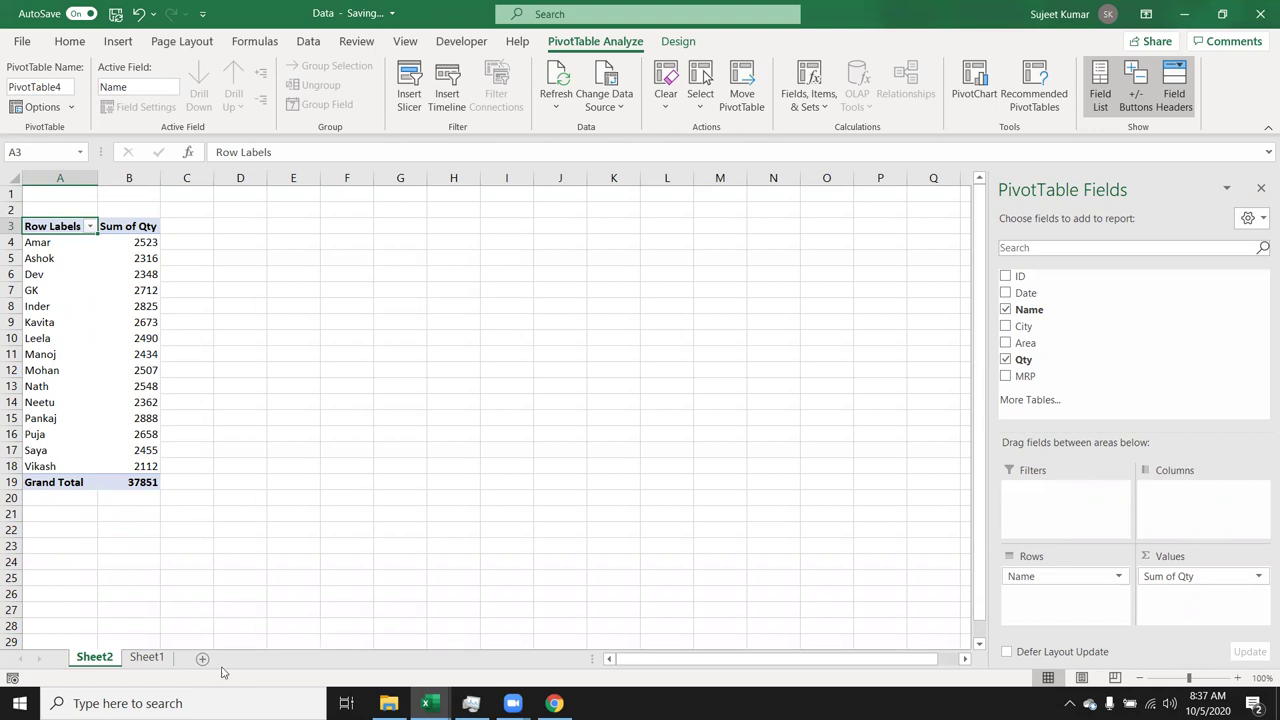
left_click(146, 657)
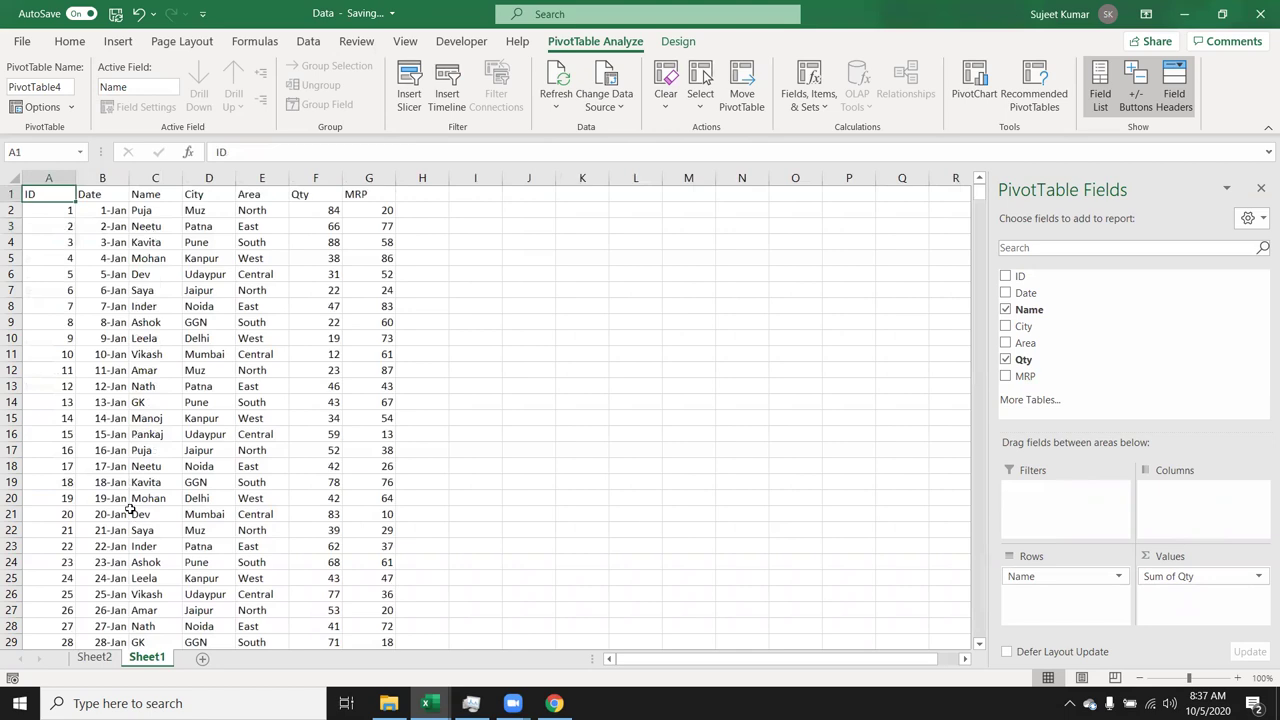
Step: Enter the label Target in C798 and fill it across to E798 below the data
left_click(130, 510)
key("ctrl+Down")
key("Down")
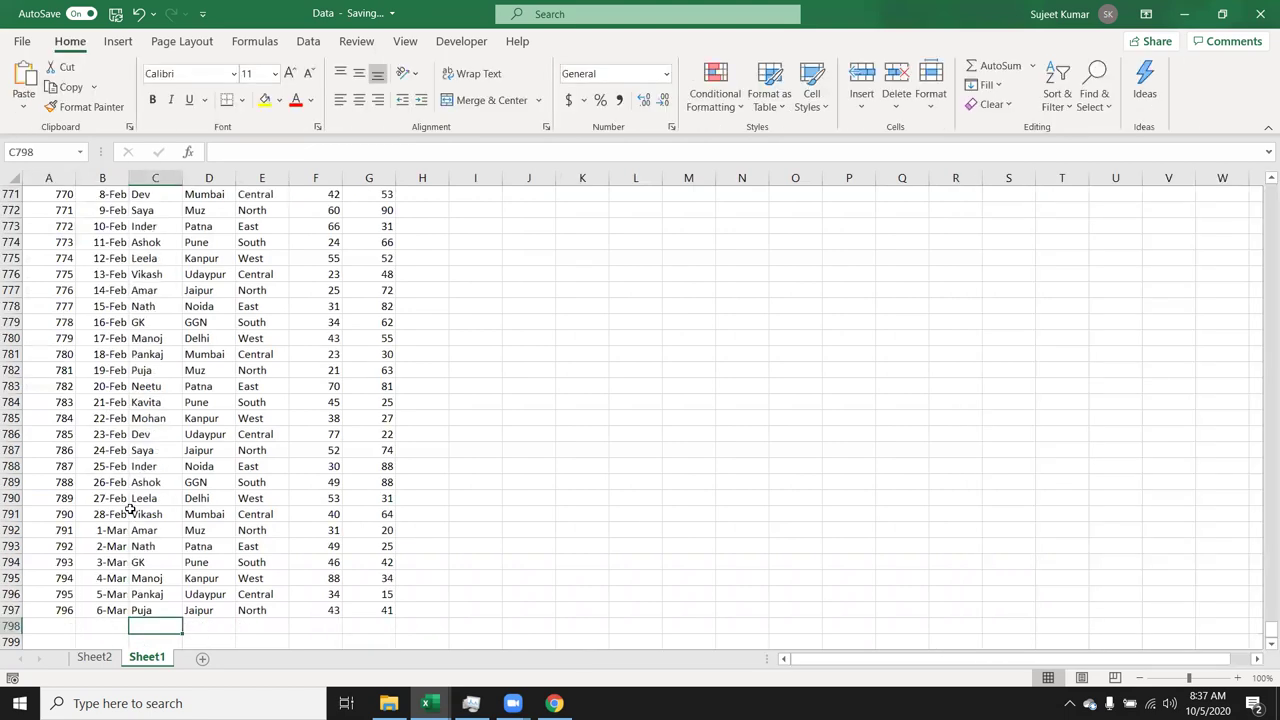
type("Tar")
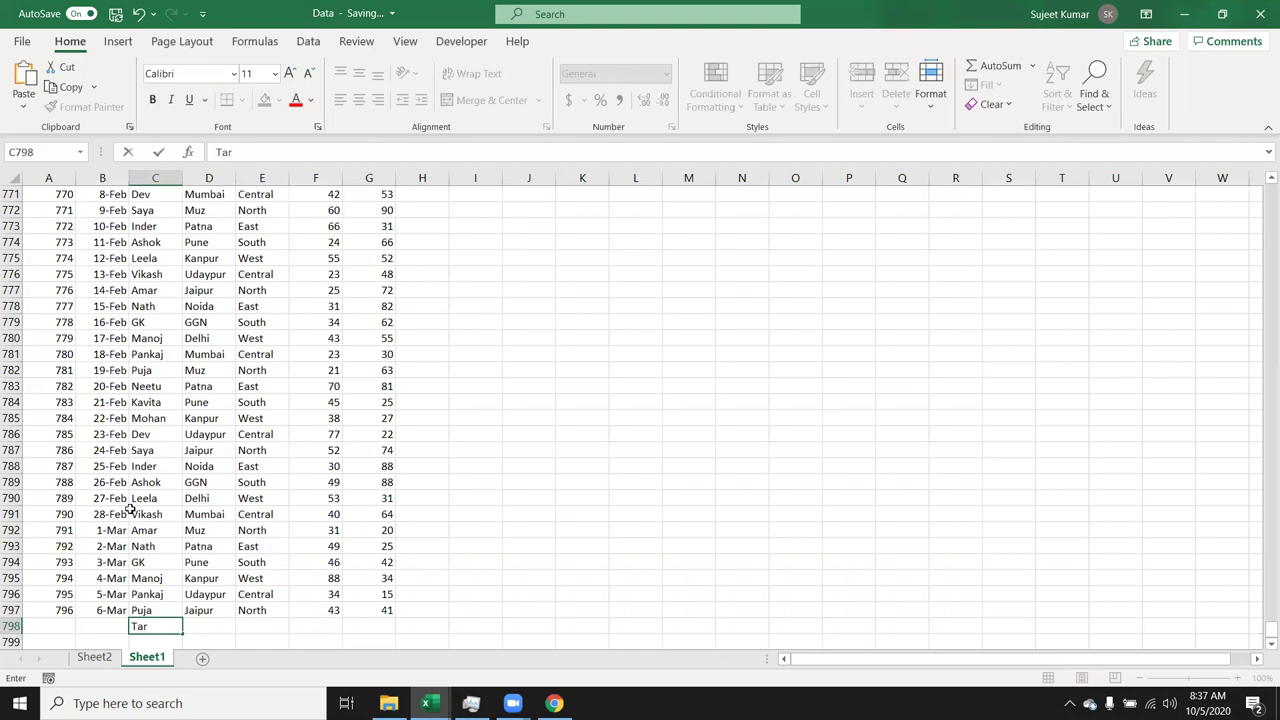
type("get")
key("ctrl+Return")
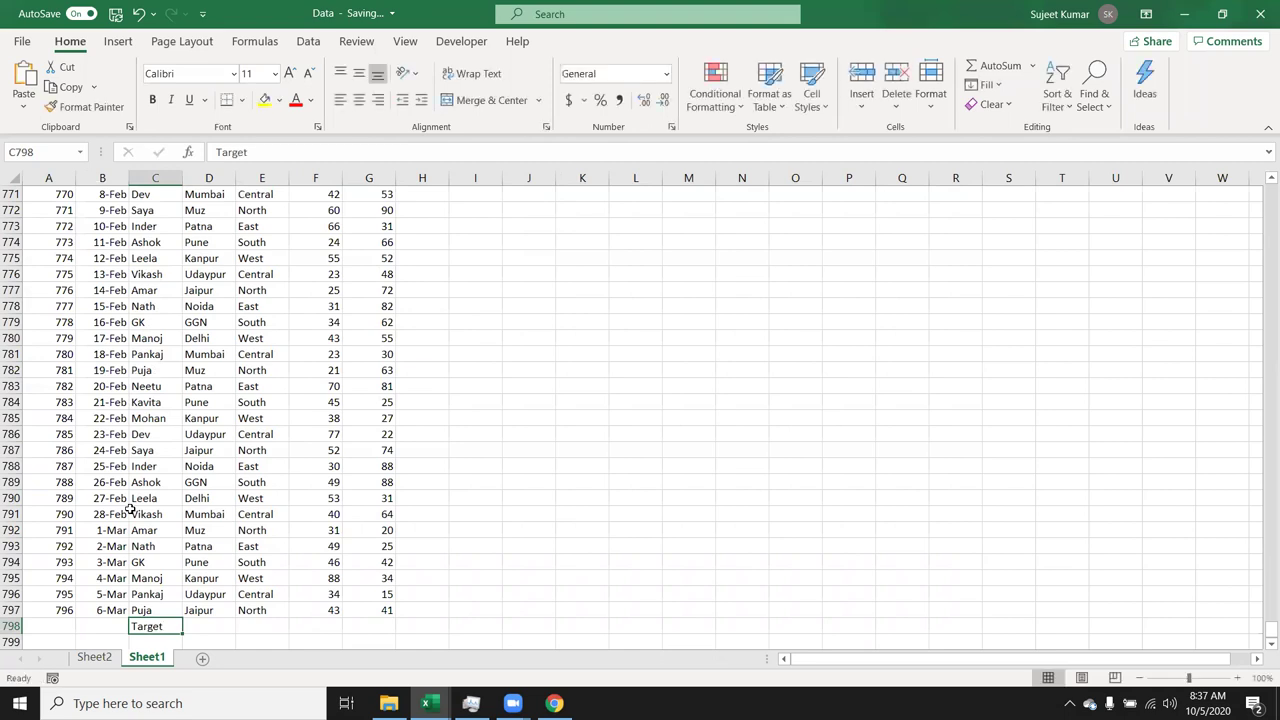
key("shift+Right")
key("shift+Right")
key("ctrl+r")
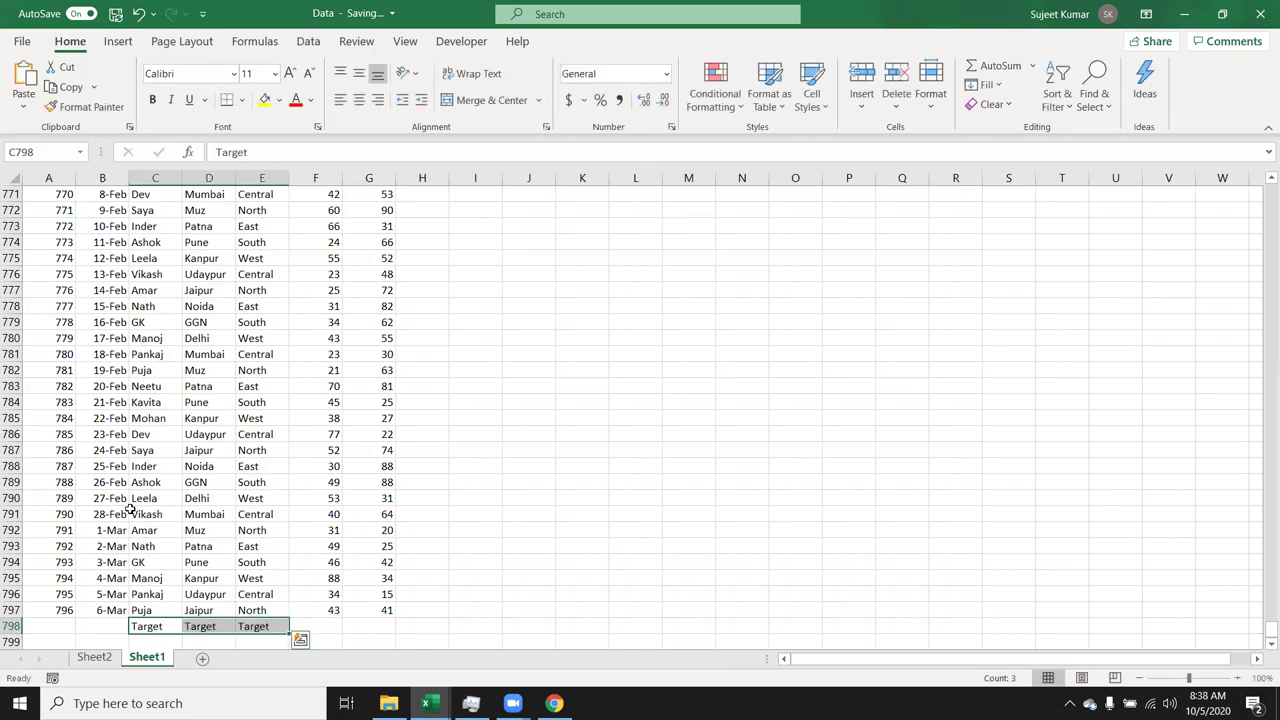
Step: Enter 3000 under Qty and 50 under MRP in the Target row 798
key("Right")
key("Right")
key("Right")
key("Right")
key("Left")
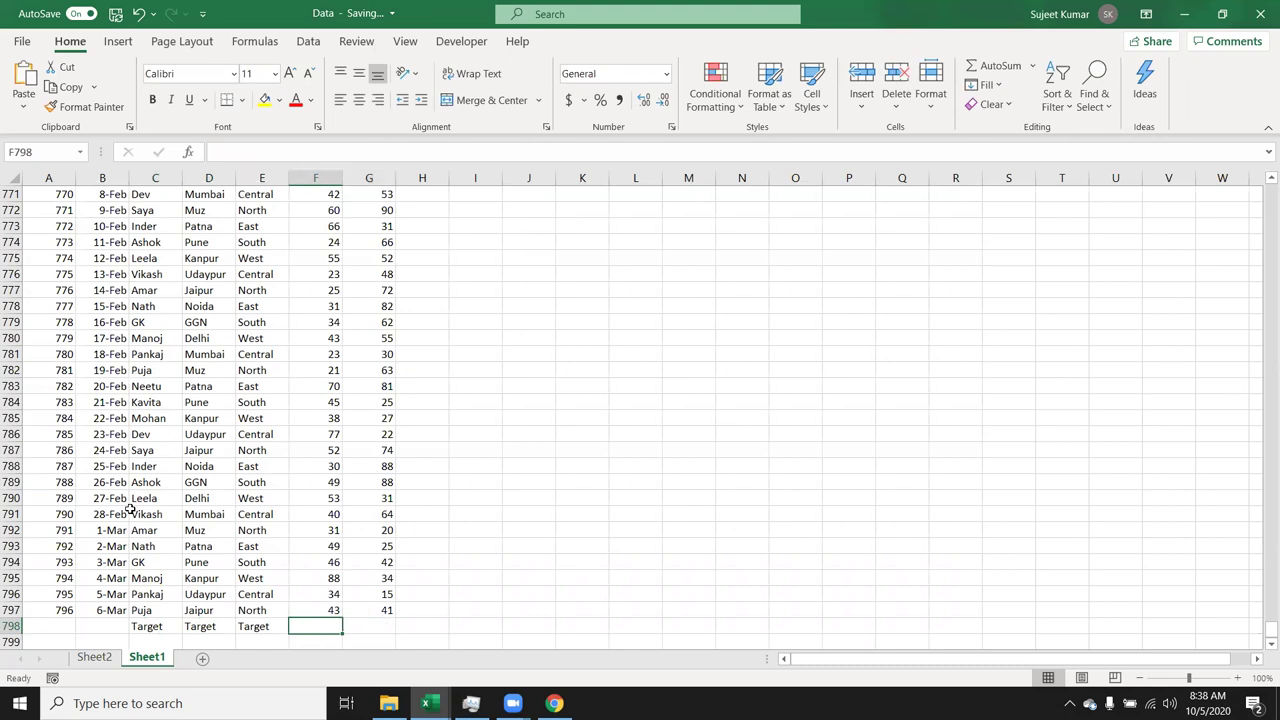
type("3000")
key("ctrl+Return")
key("Right")
type("50")
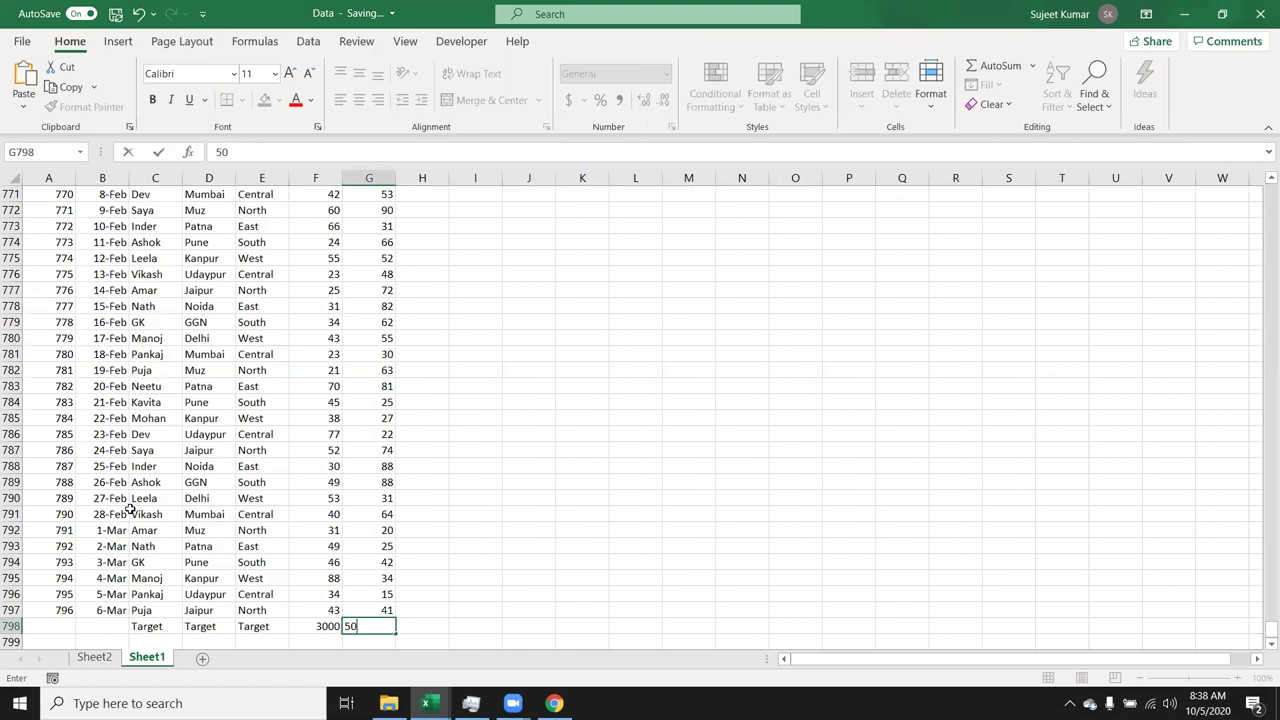
key("Return")
left_click(88, 660)
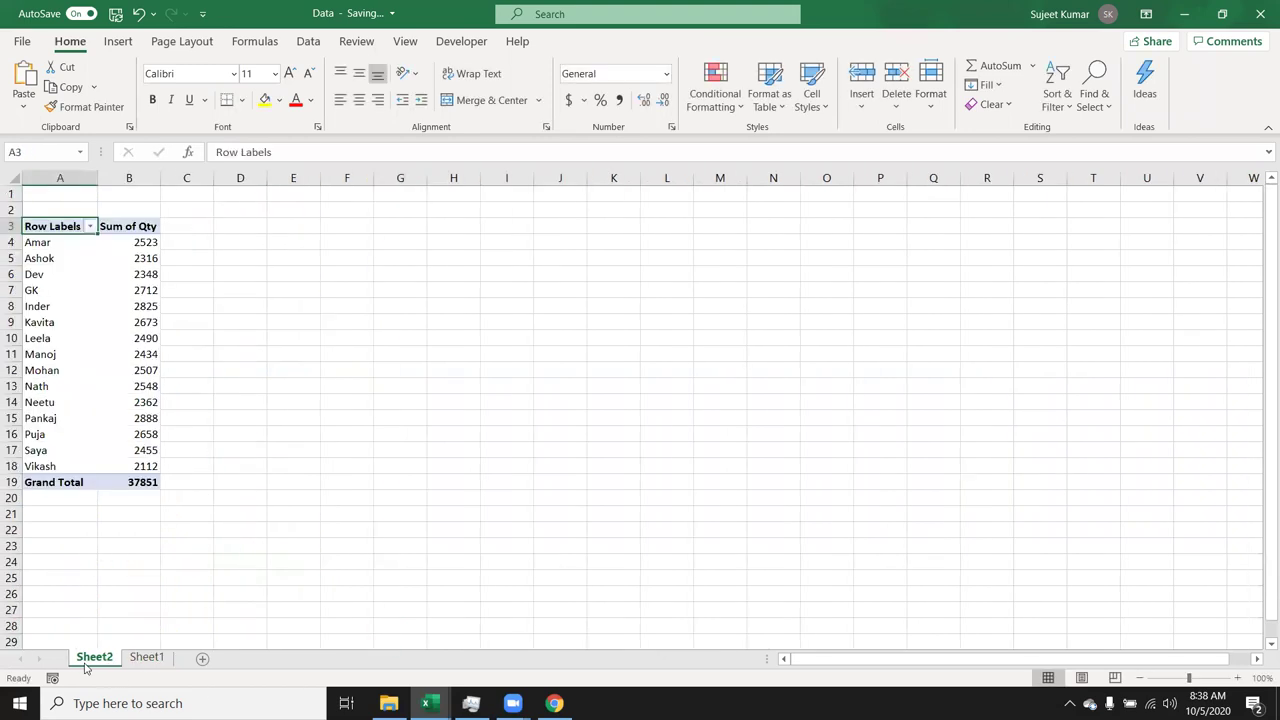
Step: Change the quantity in F783 from 70 to 65 and refresh the pivot to reflect it
right_click(101, 321)
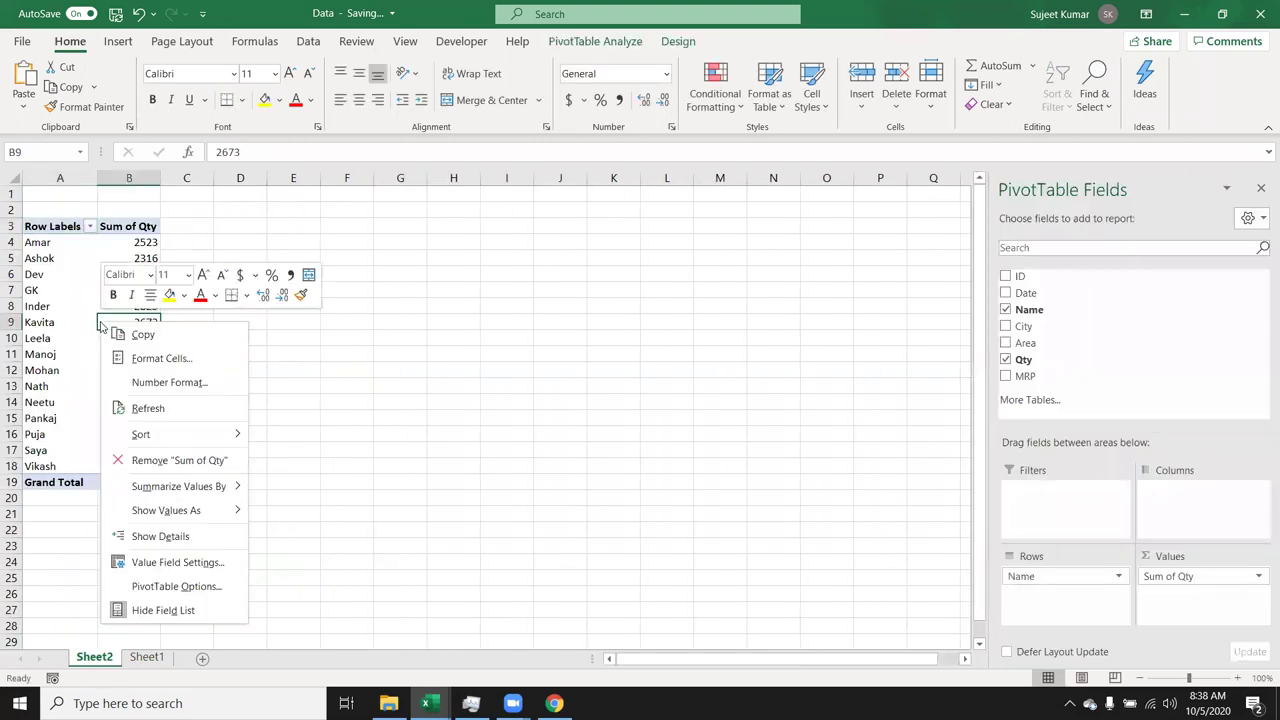
left_click(172, 406)
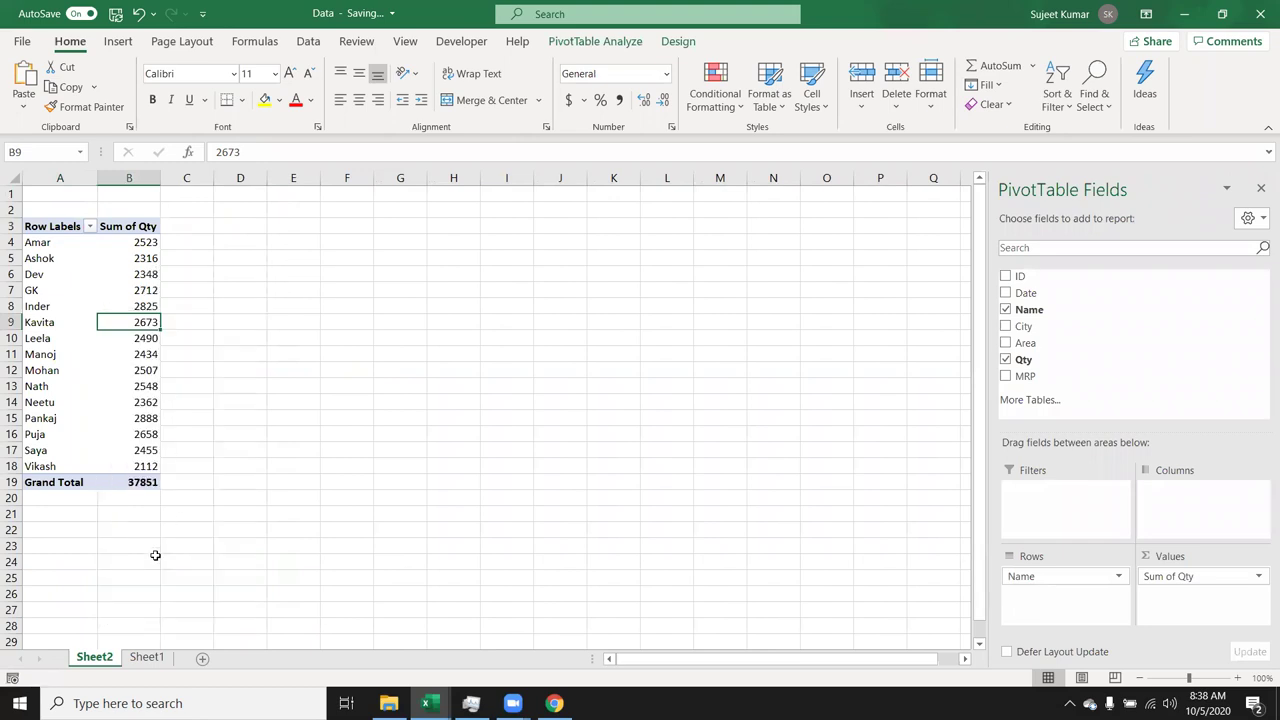
left_click(148, 660)
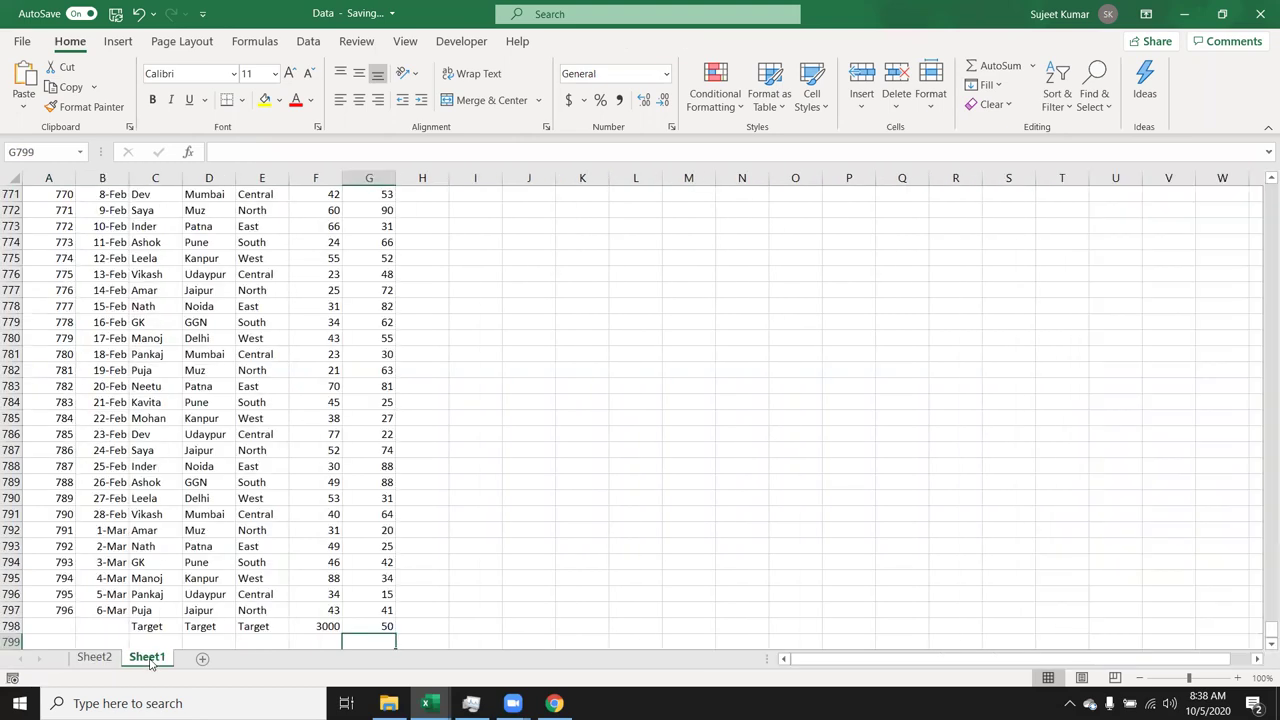
left_click(316, 387)
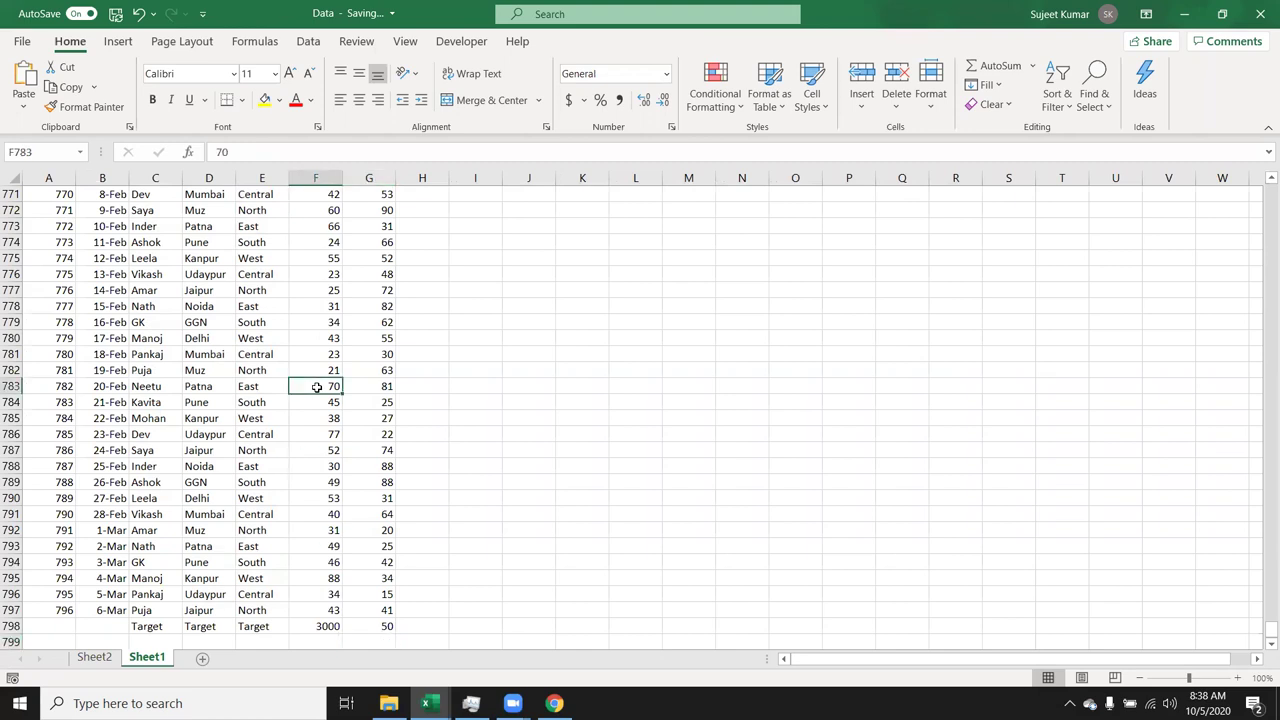
type("65")
key("Return")
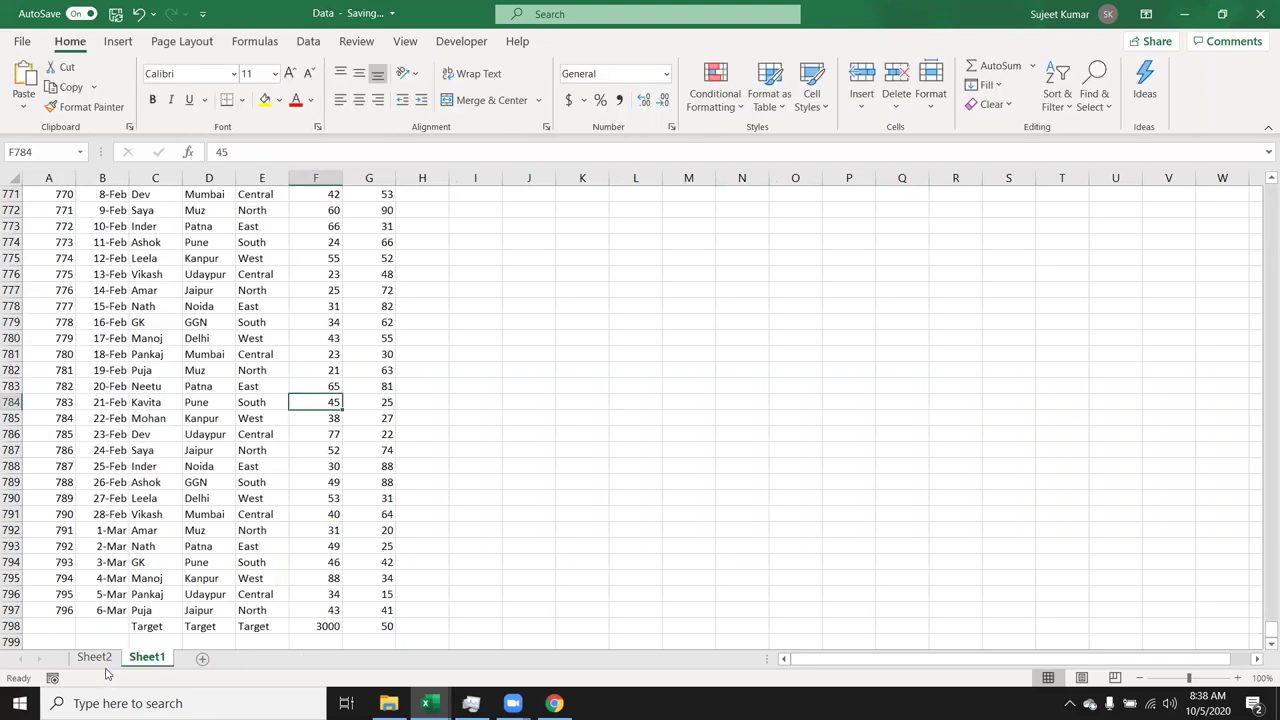
left_click(100, 660)
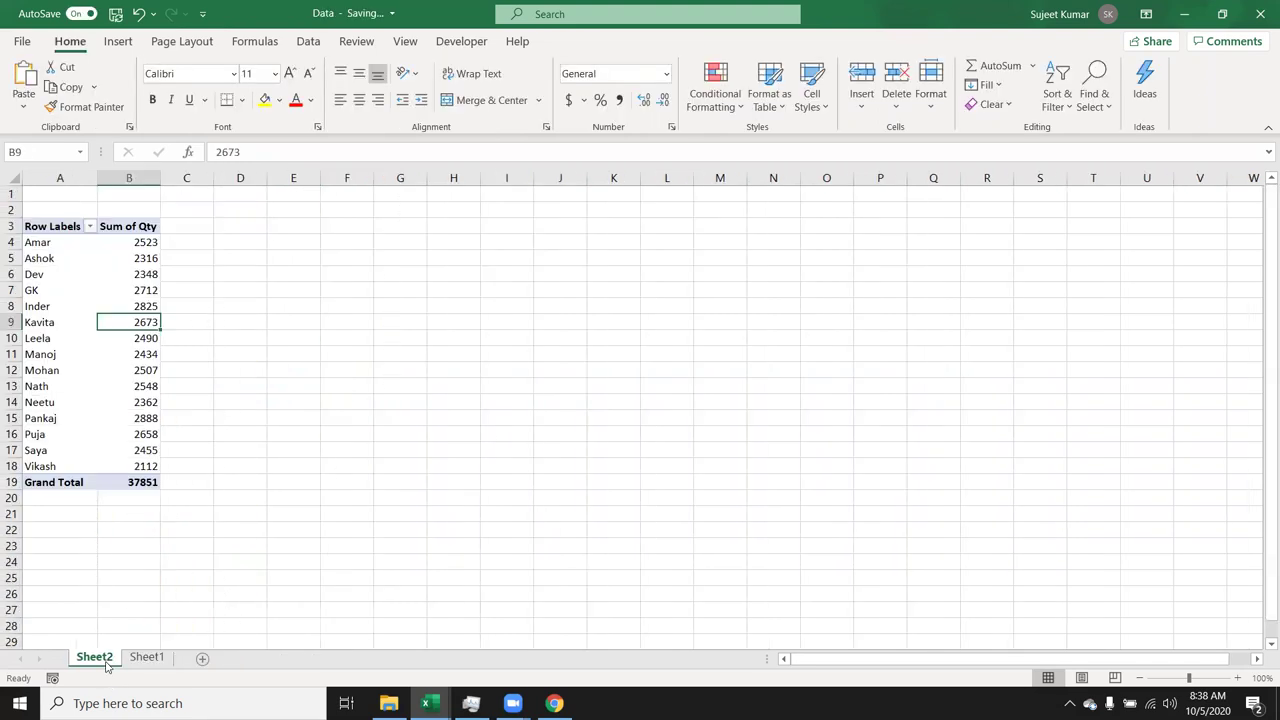
right_click(155, 270)
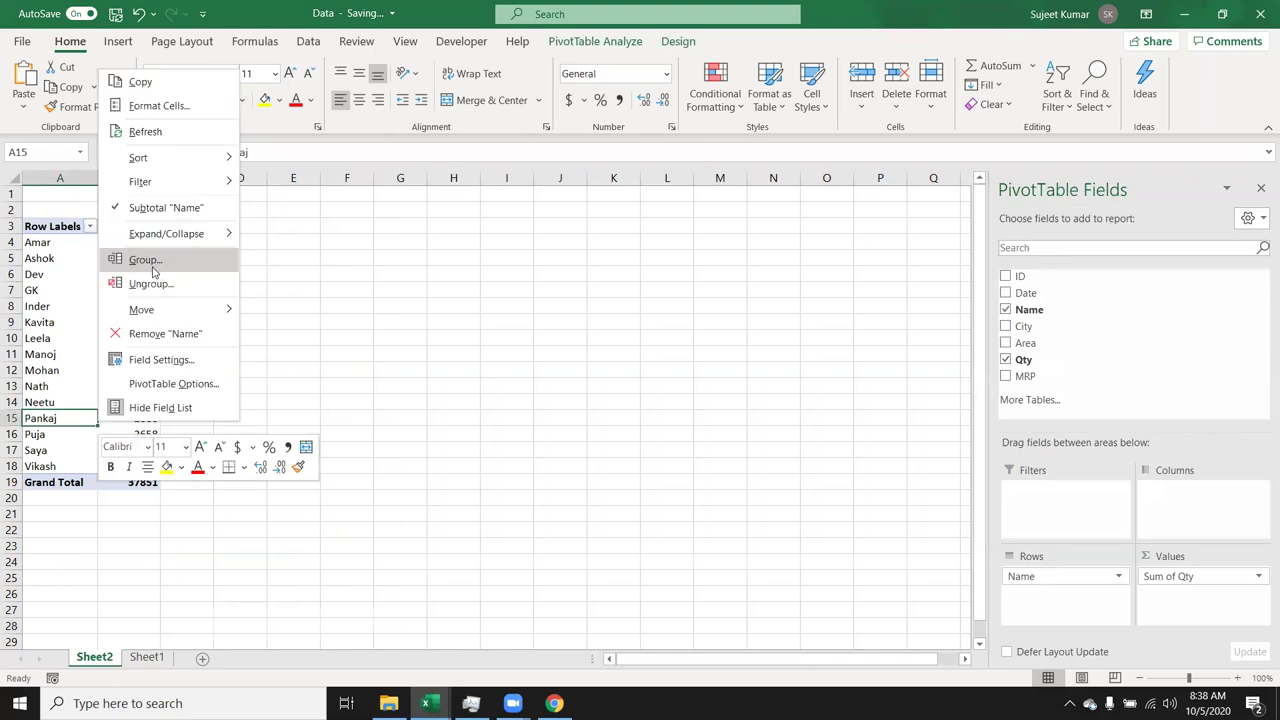
left_click(167, 135)
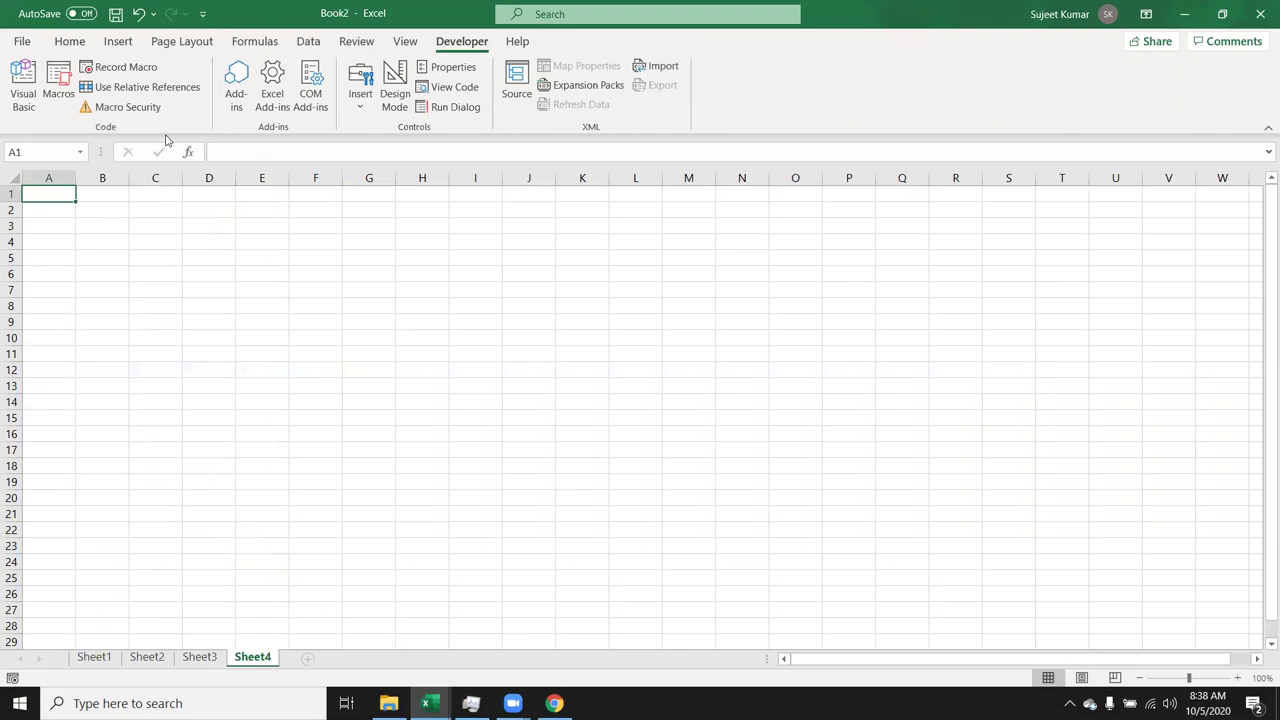
Step: Review the Target row 798 below the last data row on Sheet1, then return to the pivot
key("alt+Tab")
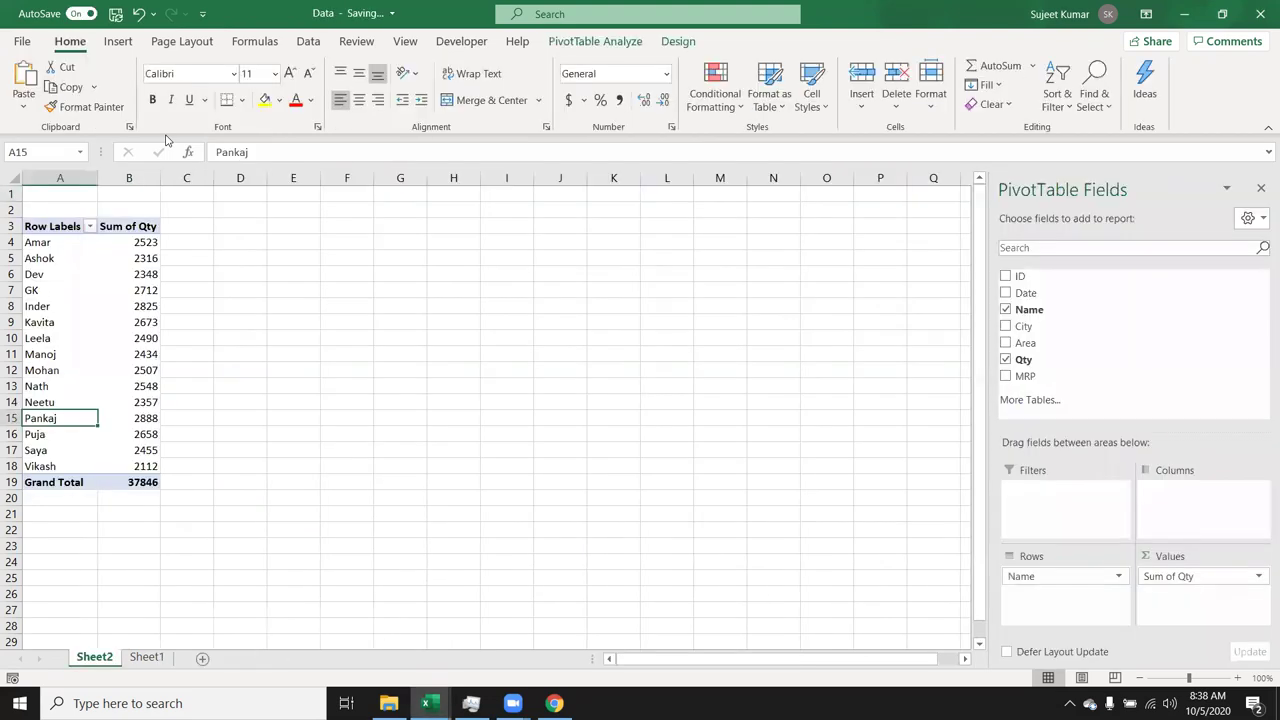
left_click(147, 657)
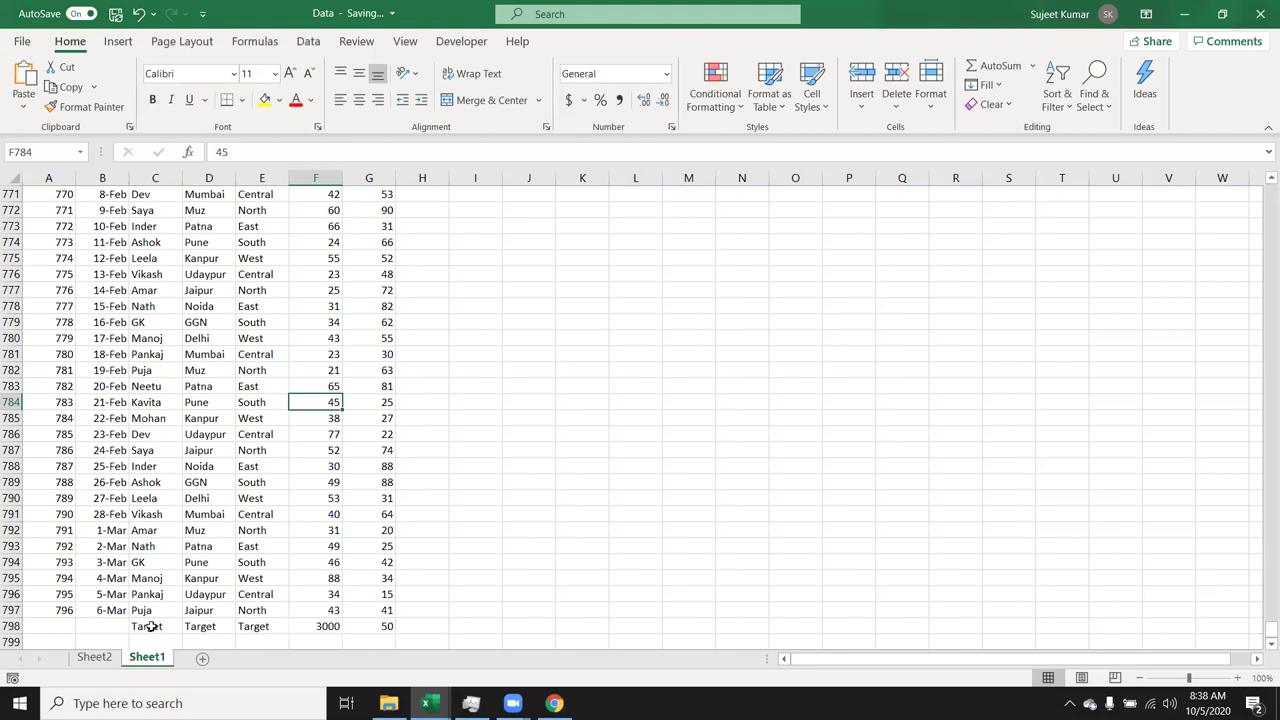
left_click(149, 626)
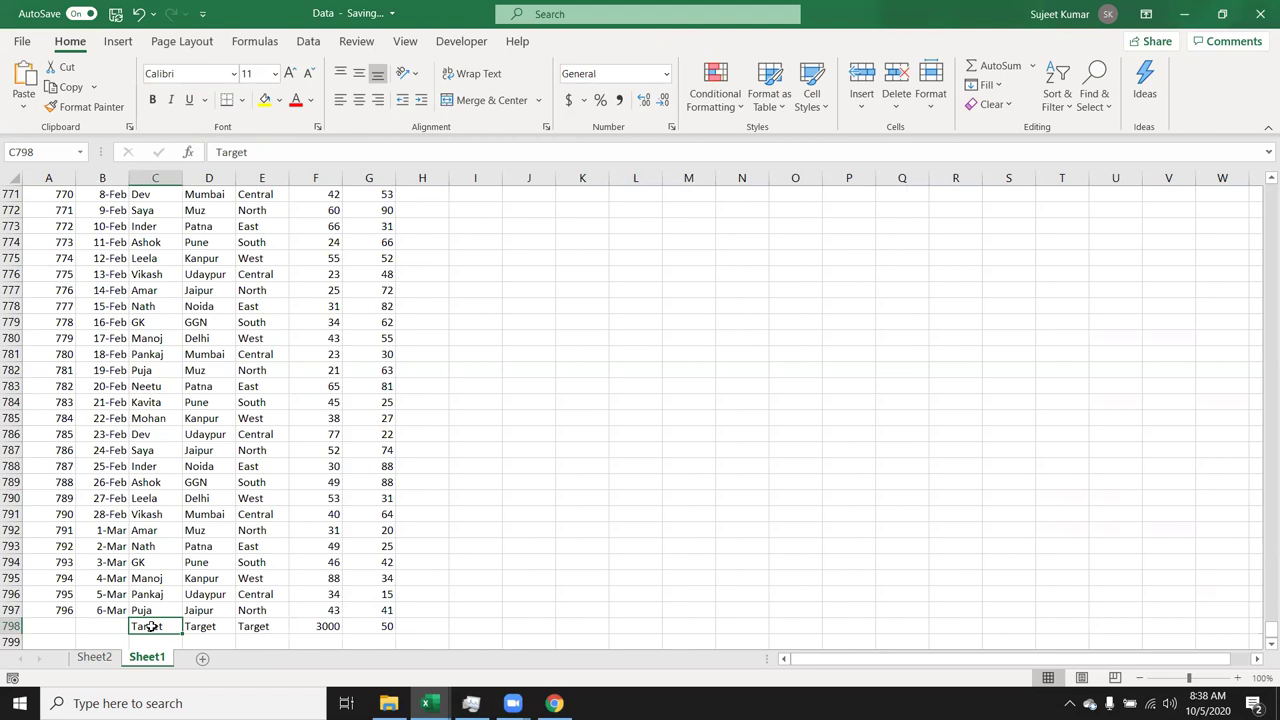
left_click(12, 610)
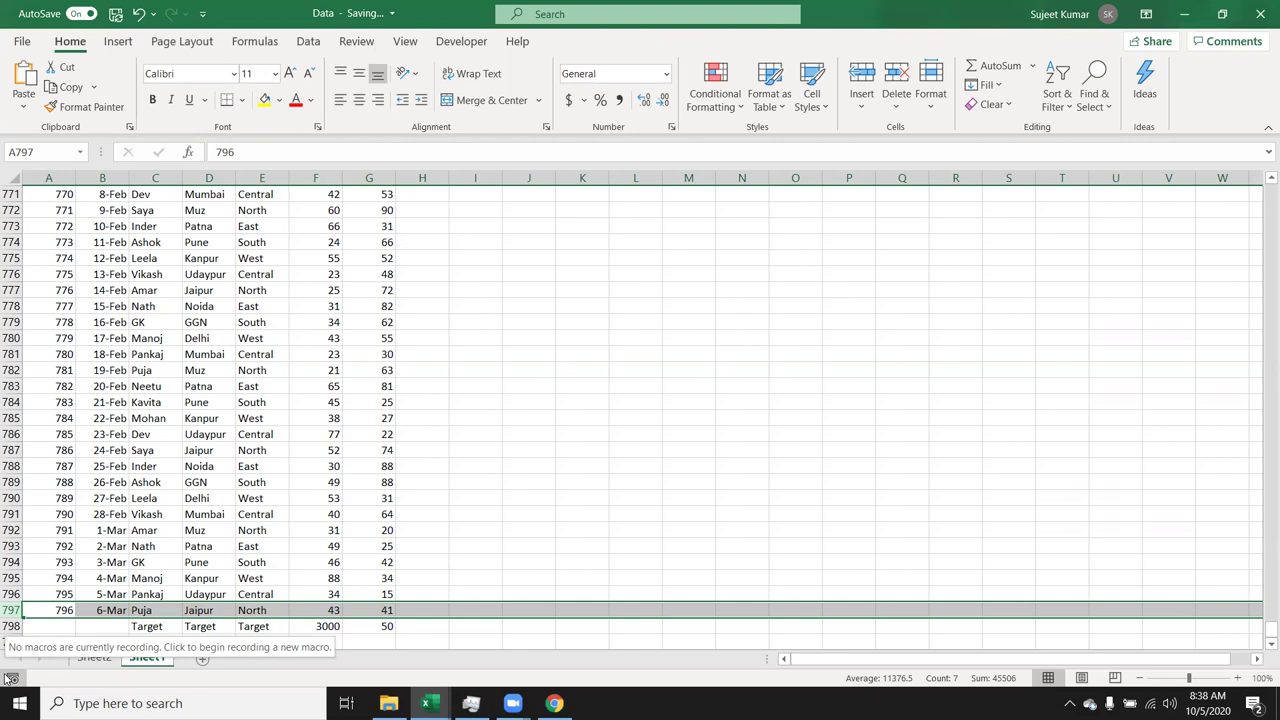
key("Down")
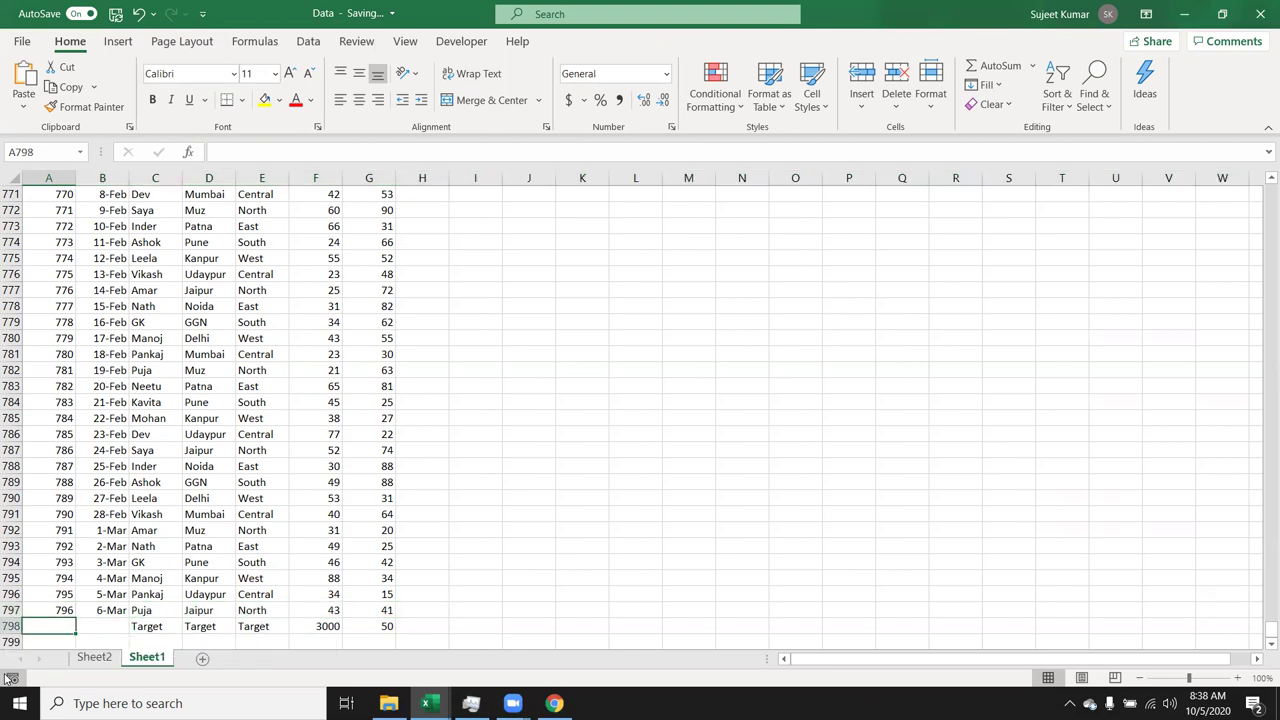
left_click(95, 659)
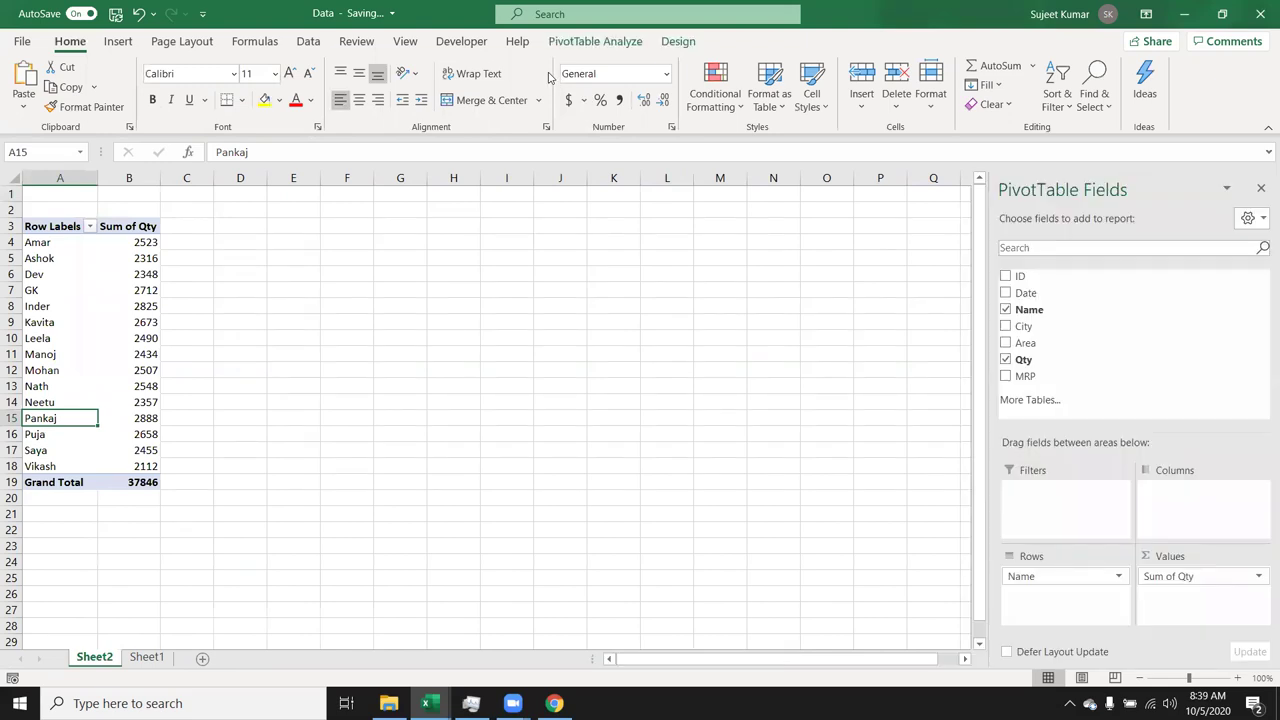
Step: Extend the pivot's data source to Sheet1!$A$1:$G$798 so Target 3000 appears, total 40846
left_click(632, 43)
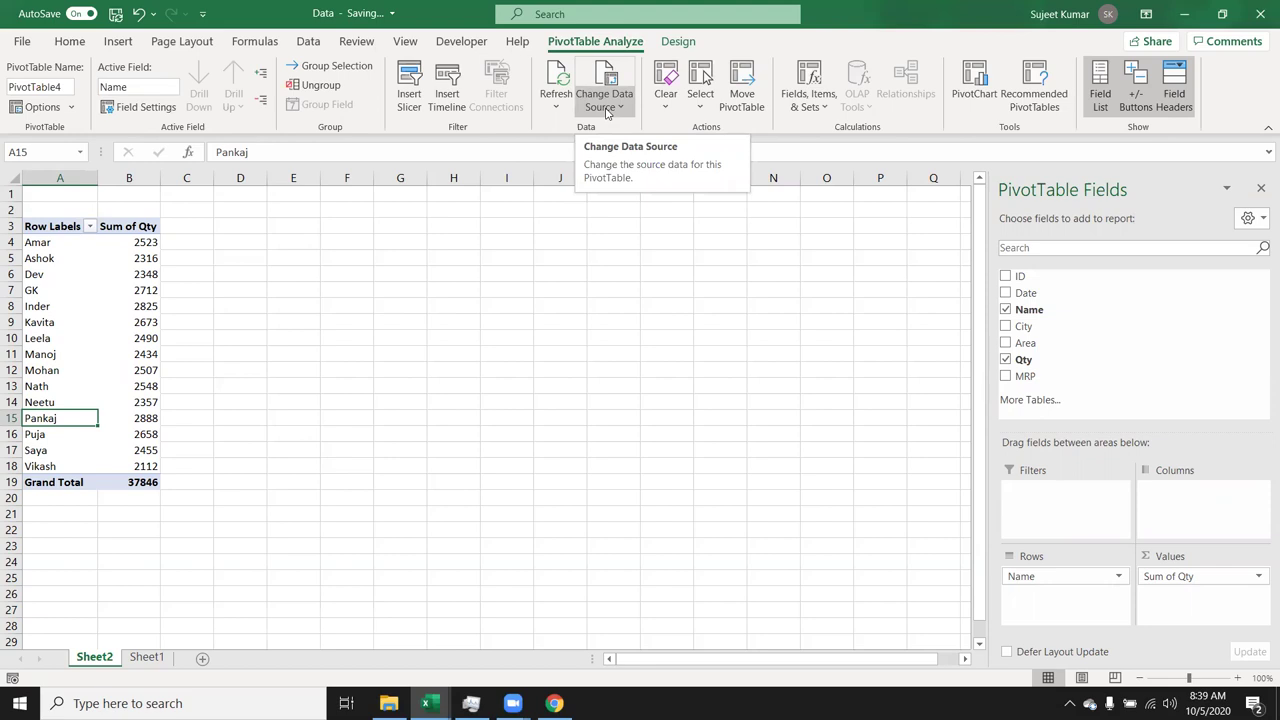
left_click(606, 108)
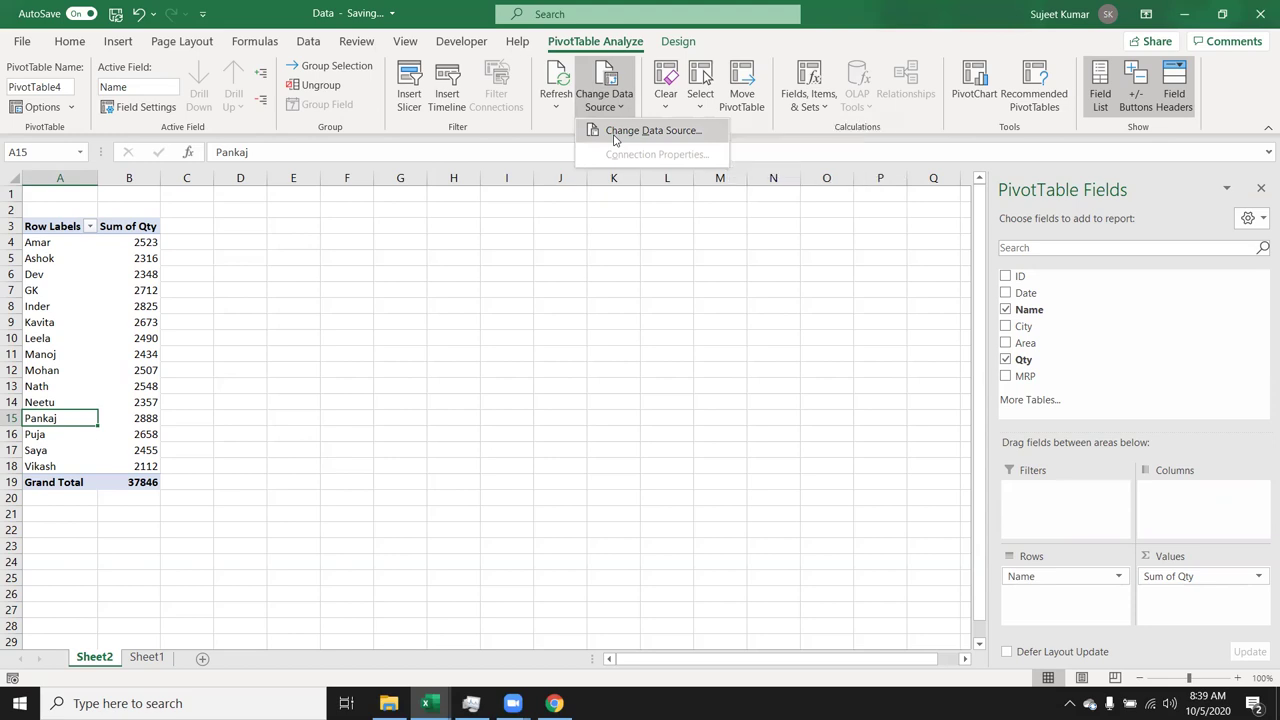
left_click(615, 132)
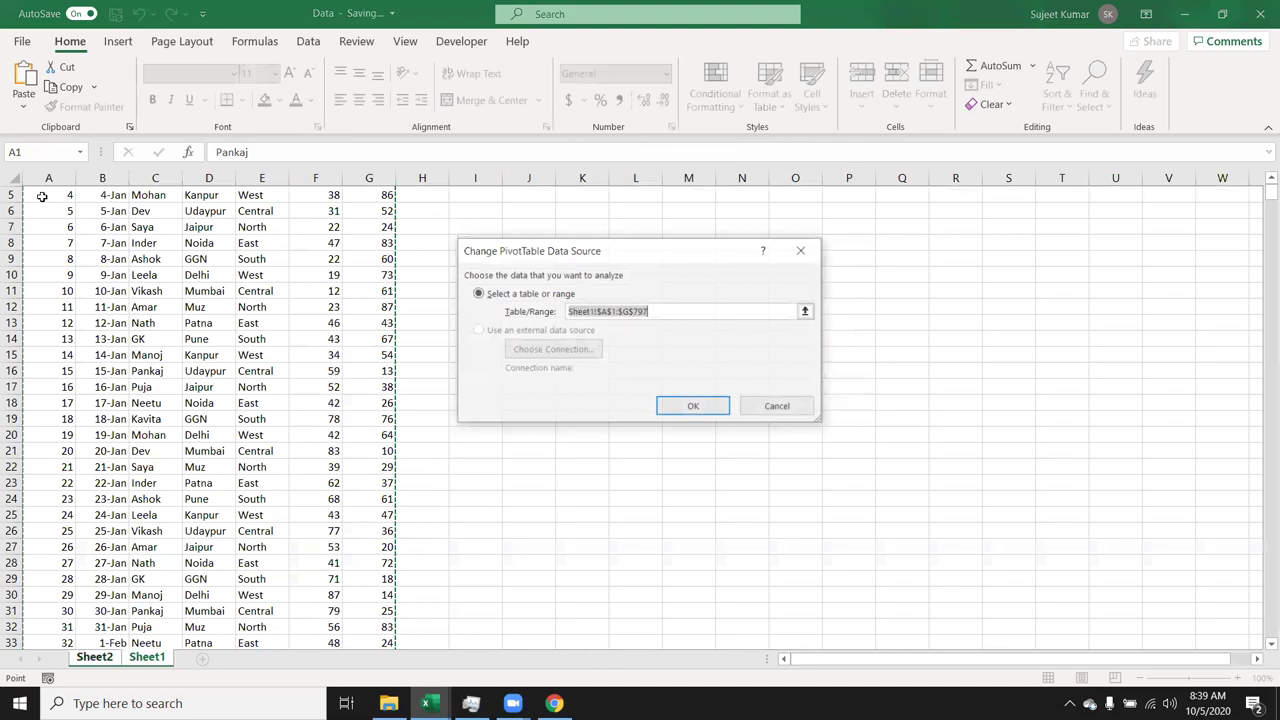
key("ctrl+shift+Up")
key("ctrl+shift+Down")
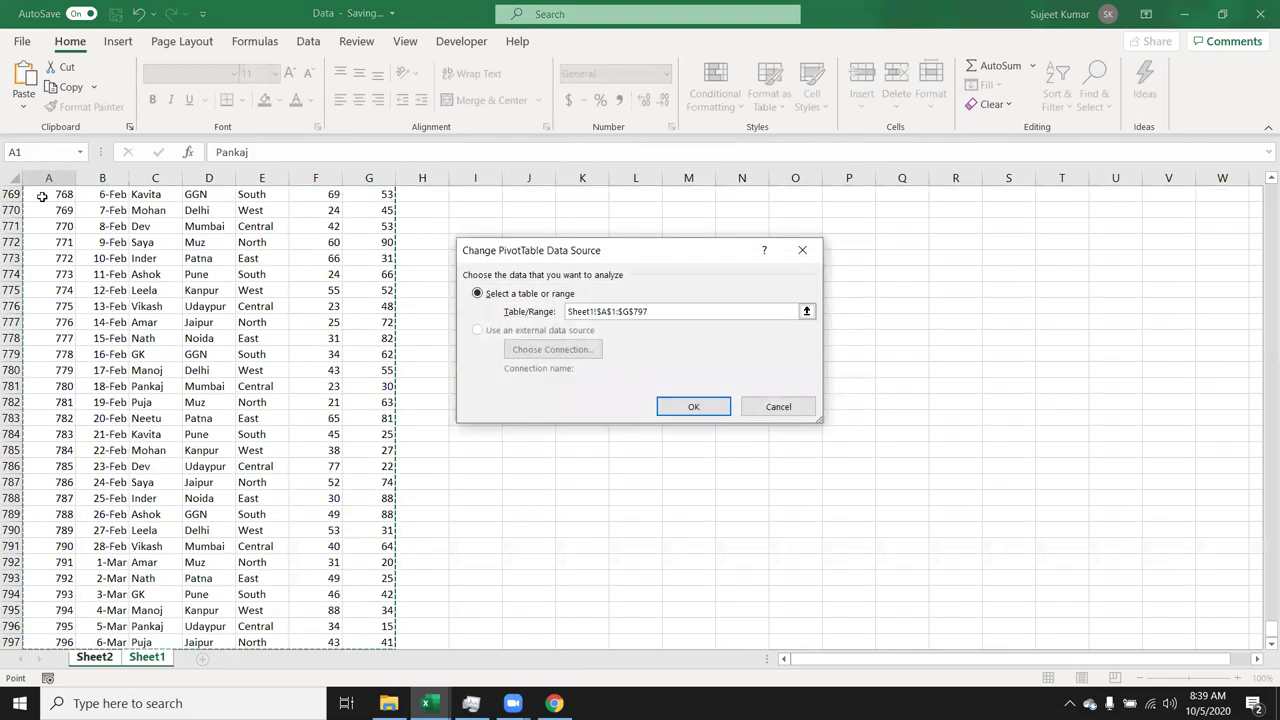
key("shift+Down")
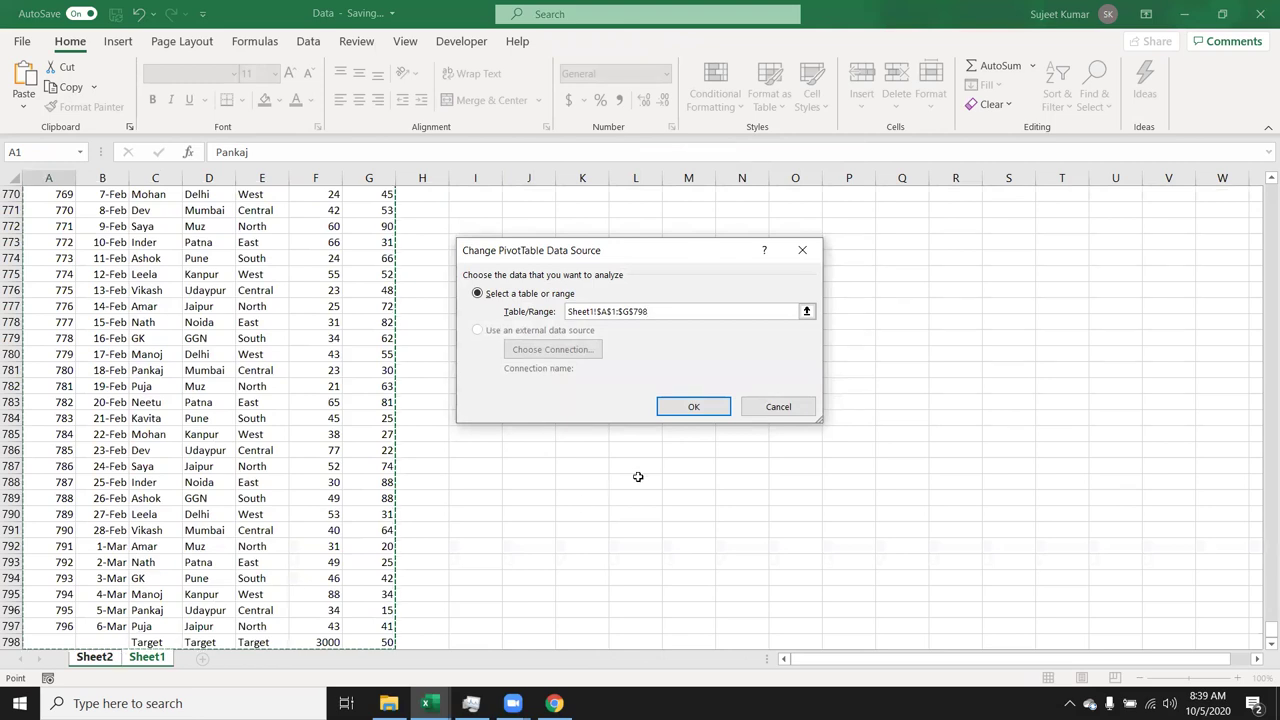
left_click(680, 411)
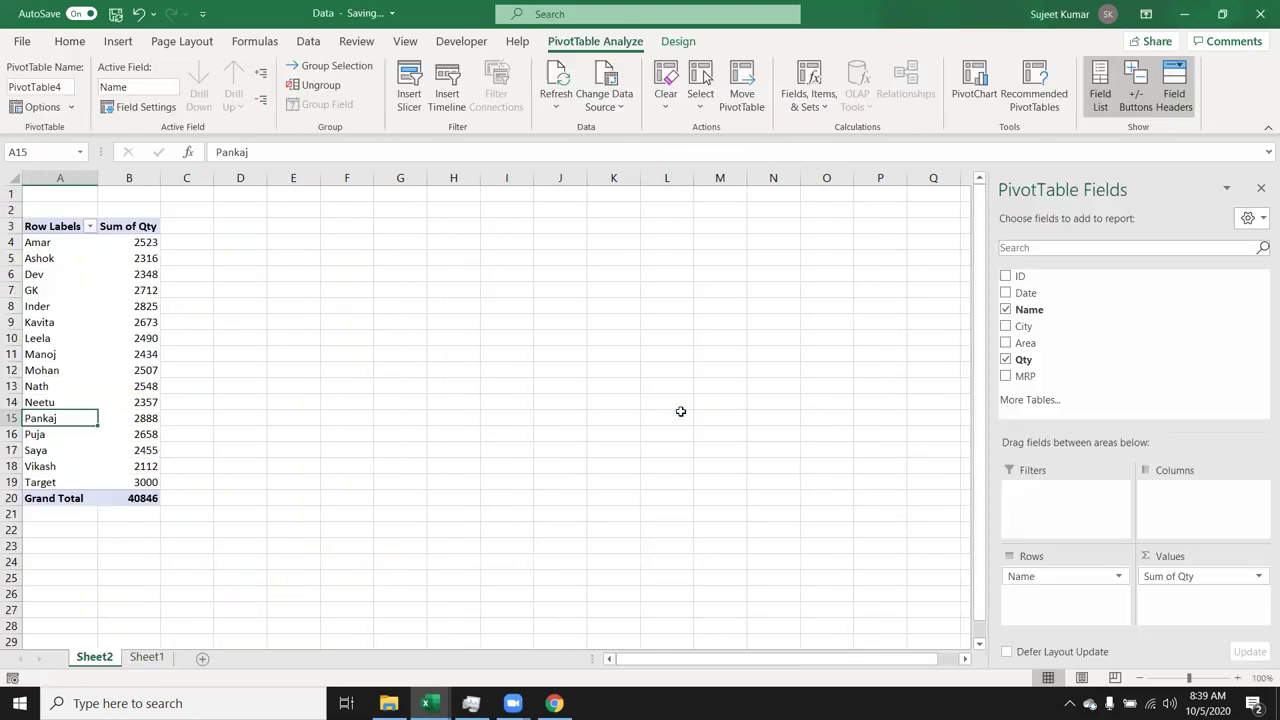
left_click(131, 482)
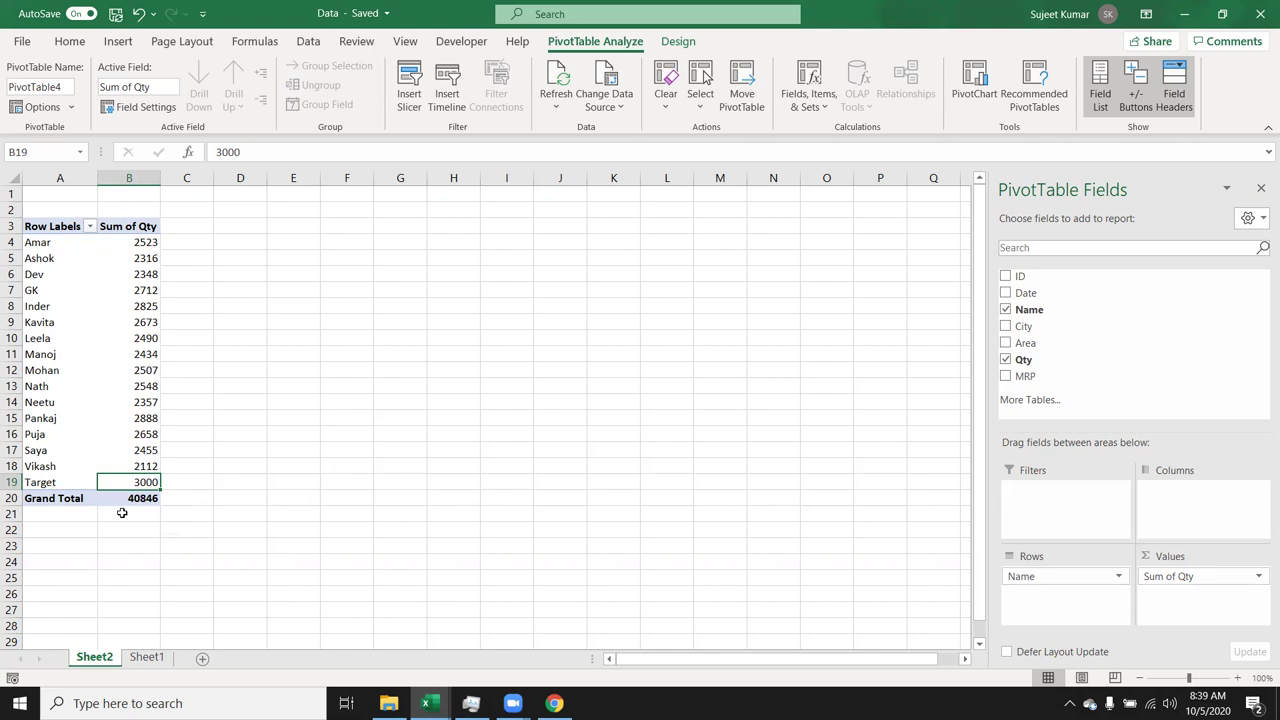
left_click(144, 466)
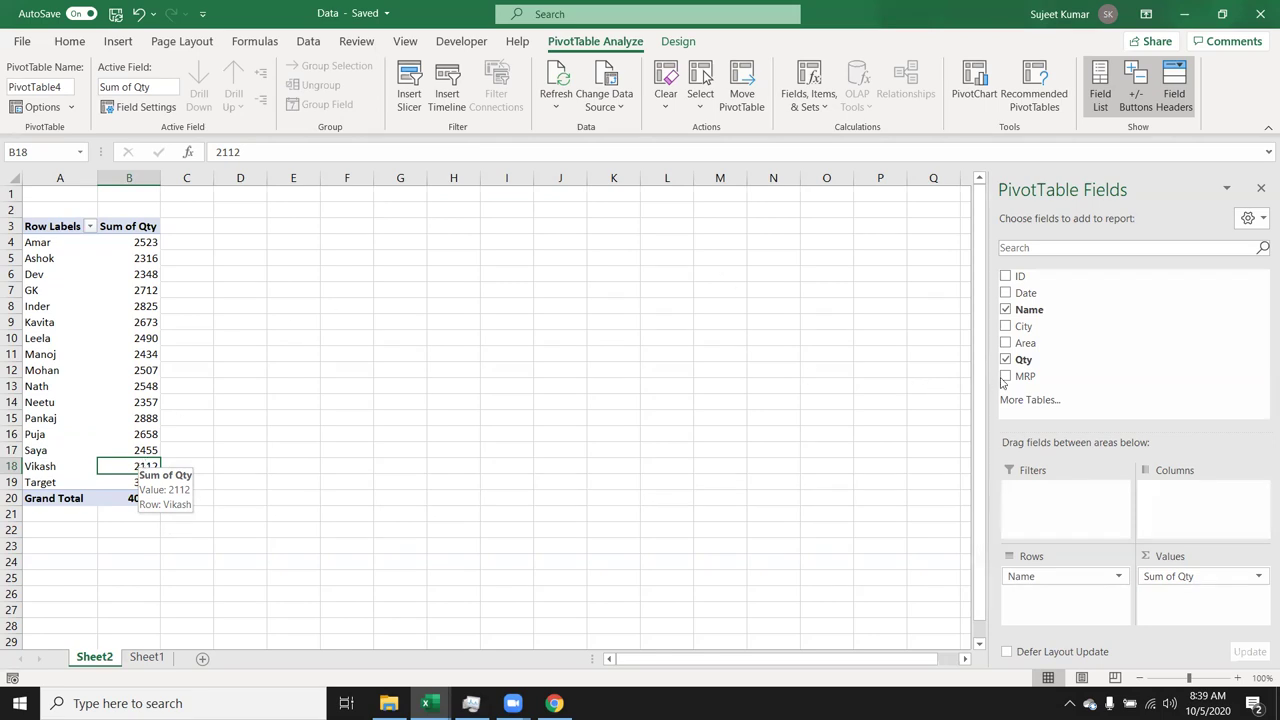
Step: Add Qty to the pivot values a second time, creating Sum of Qty2
left_click_drag(1024, 360, 1180, 601)
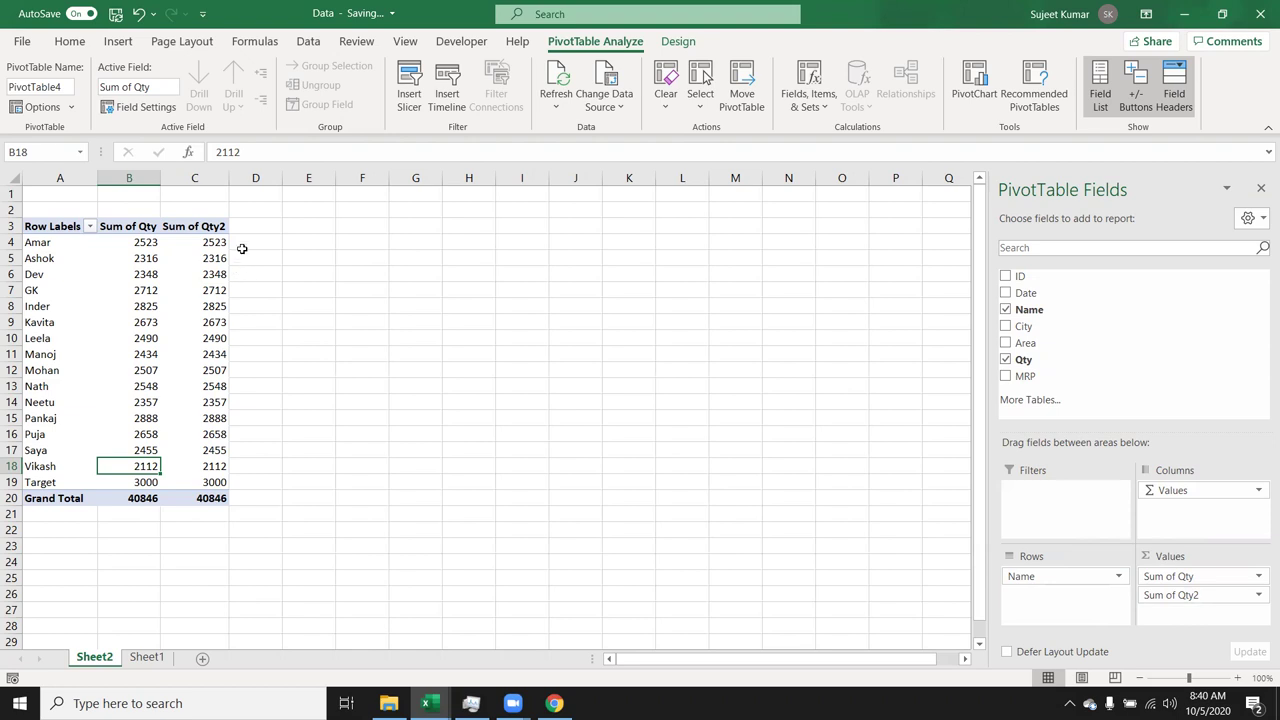
left_click(242, 248)
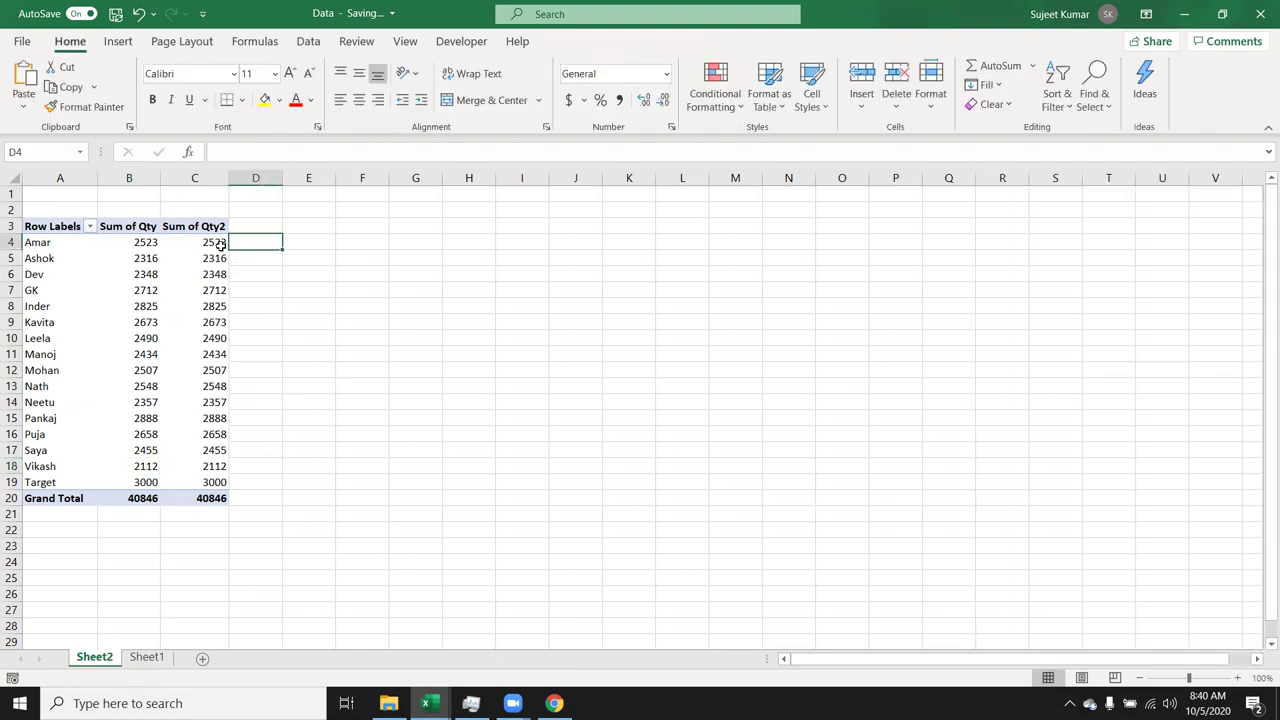
left_click(220, 245)
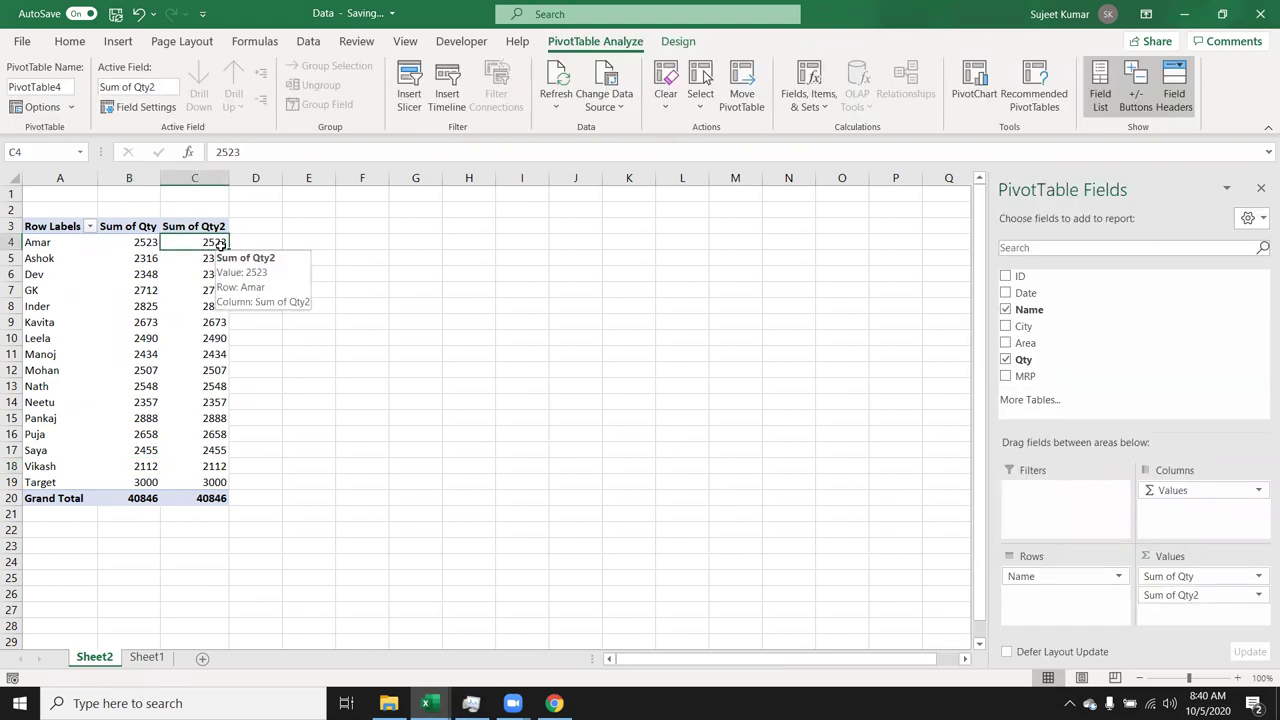
left_click(279, 241)
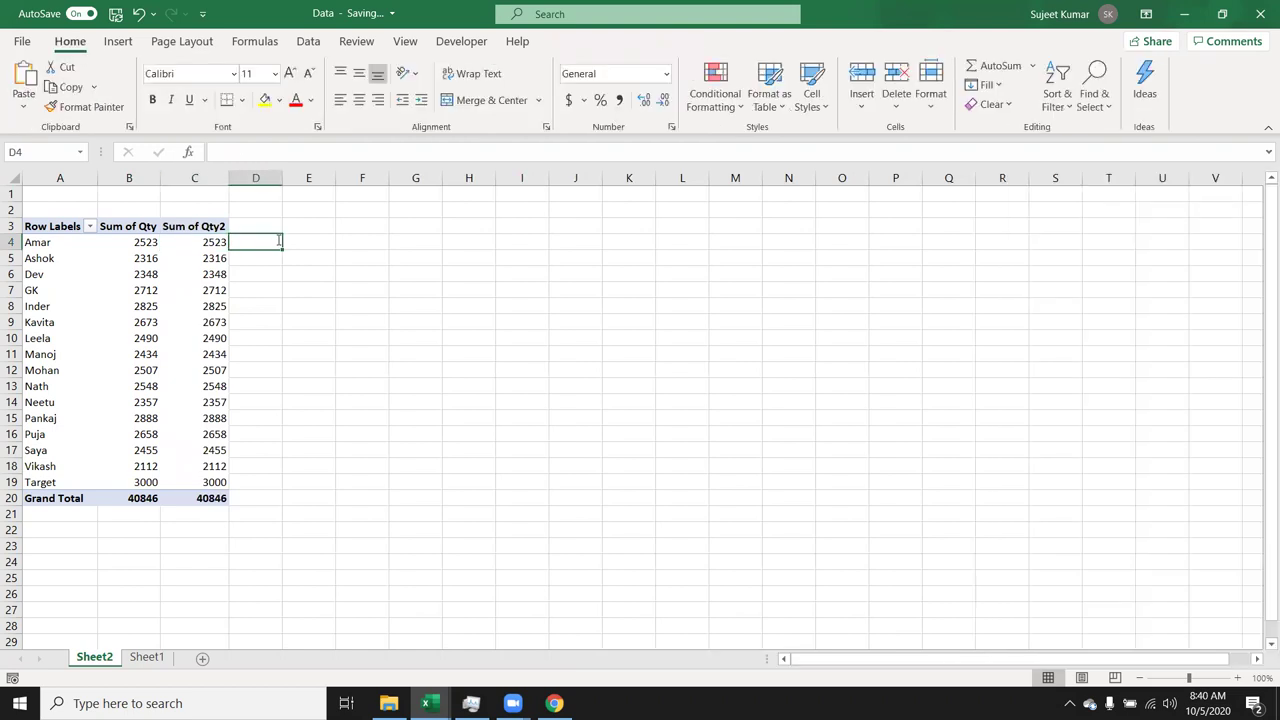
type("=")
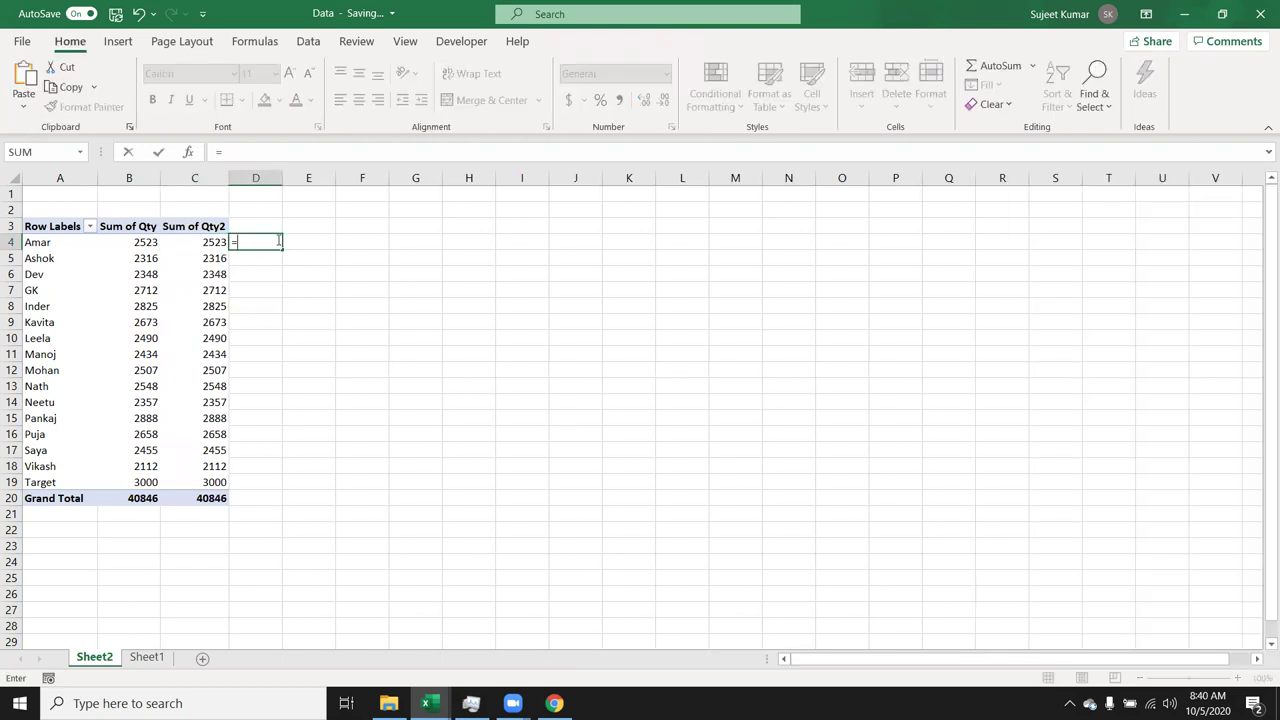
type("c4/")
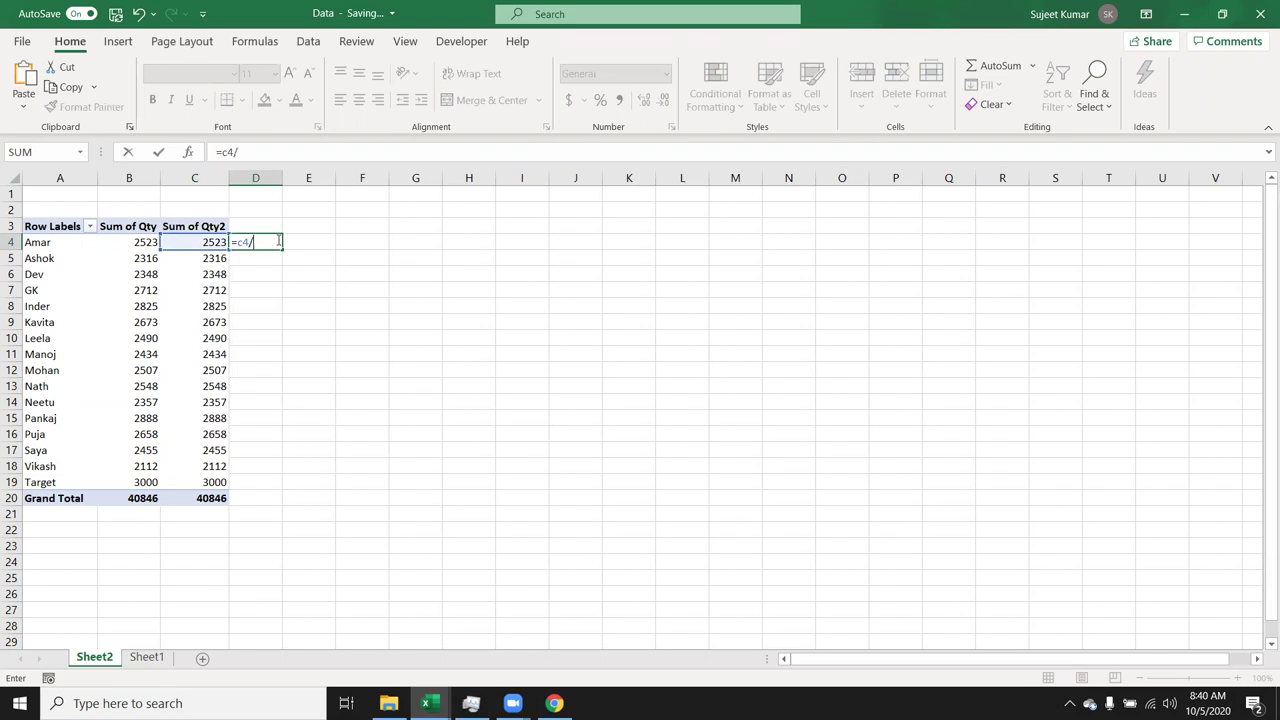
type("3000")
key("Return")
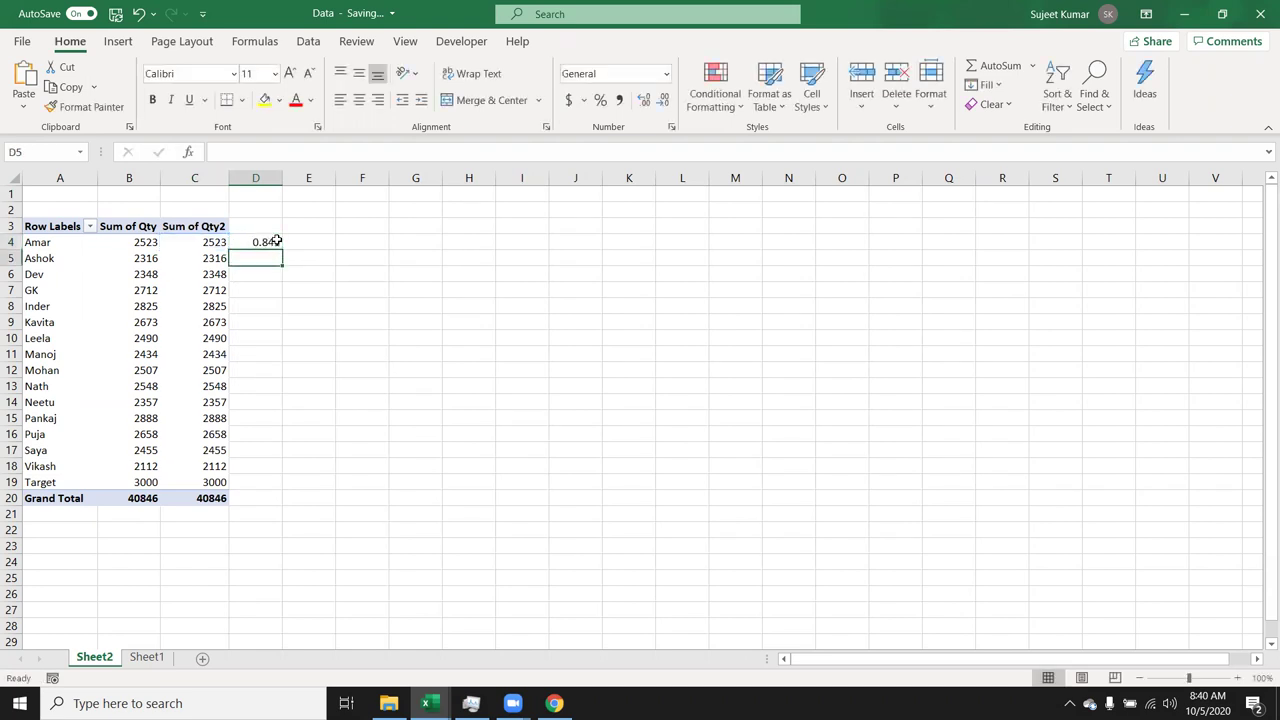
left_click(276, 241)
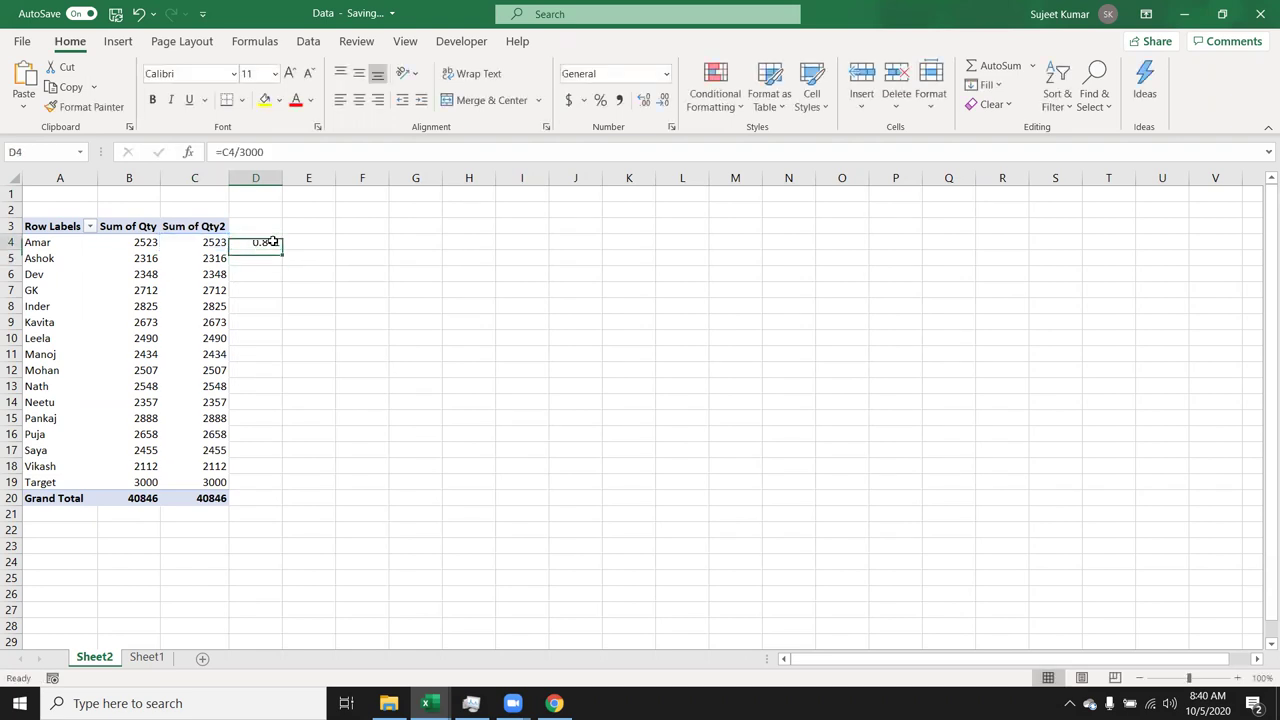
left_click(203, 469)
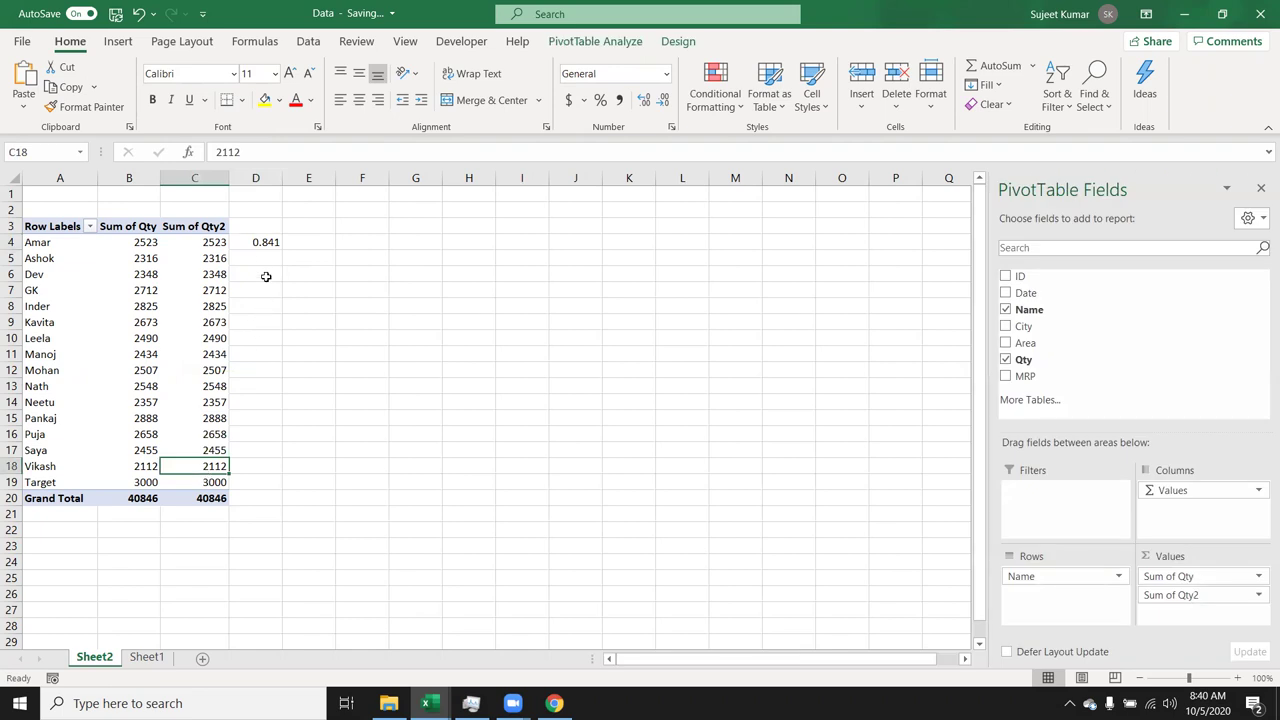
left_click(268, 242)
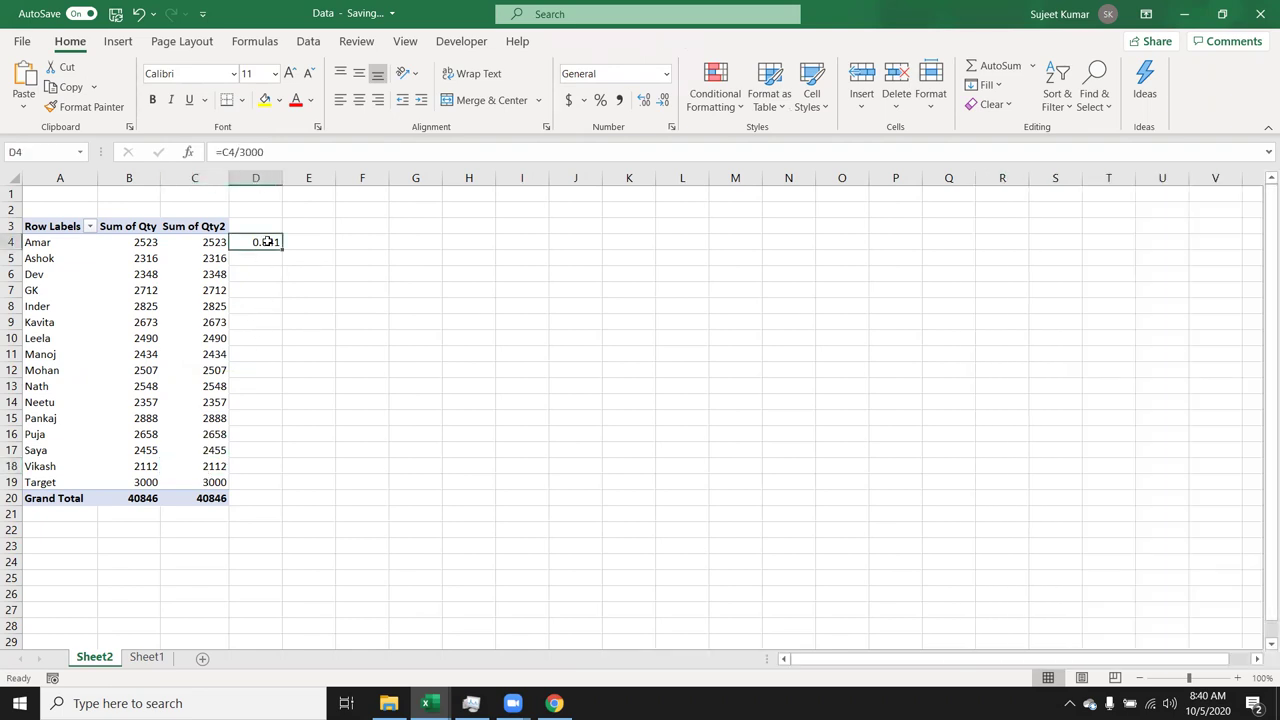
left_click(226, 245)
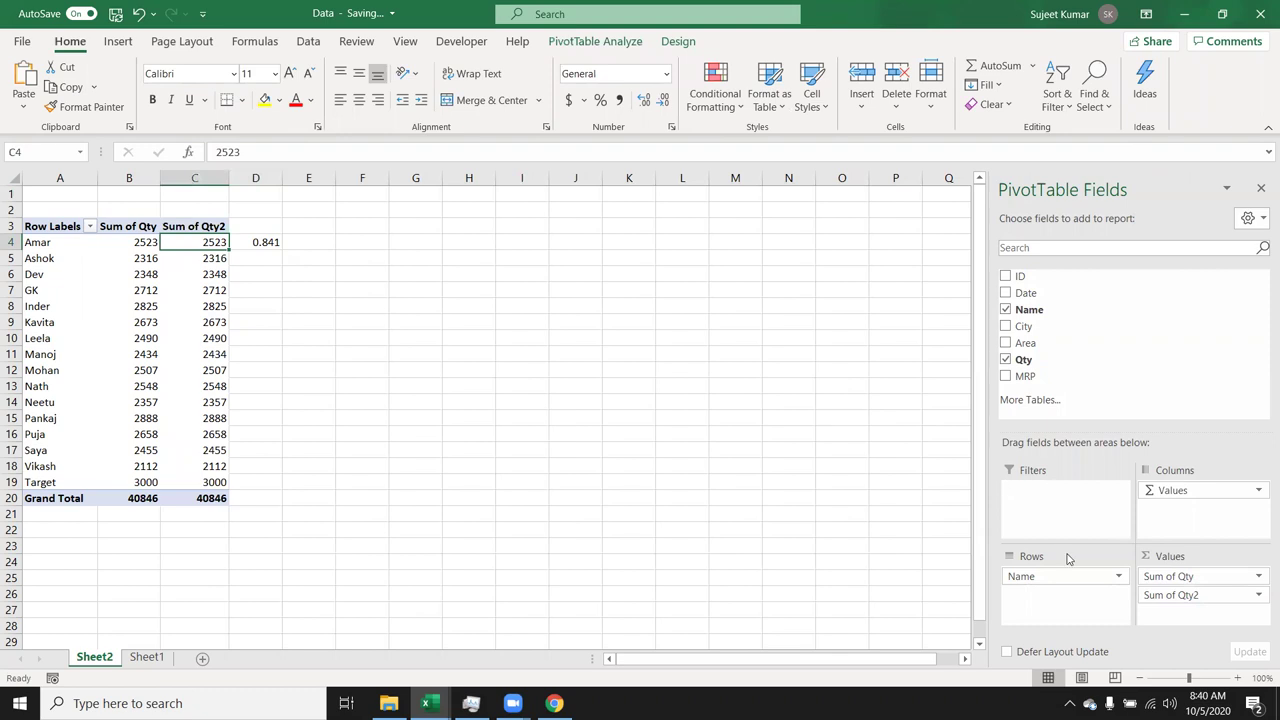
left_click(258, 177)
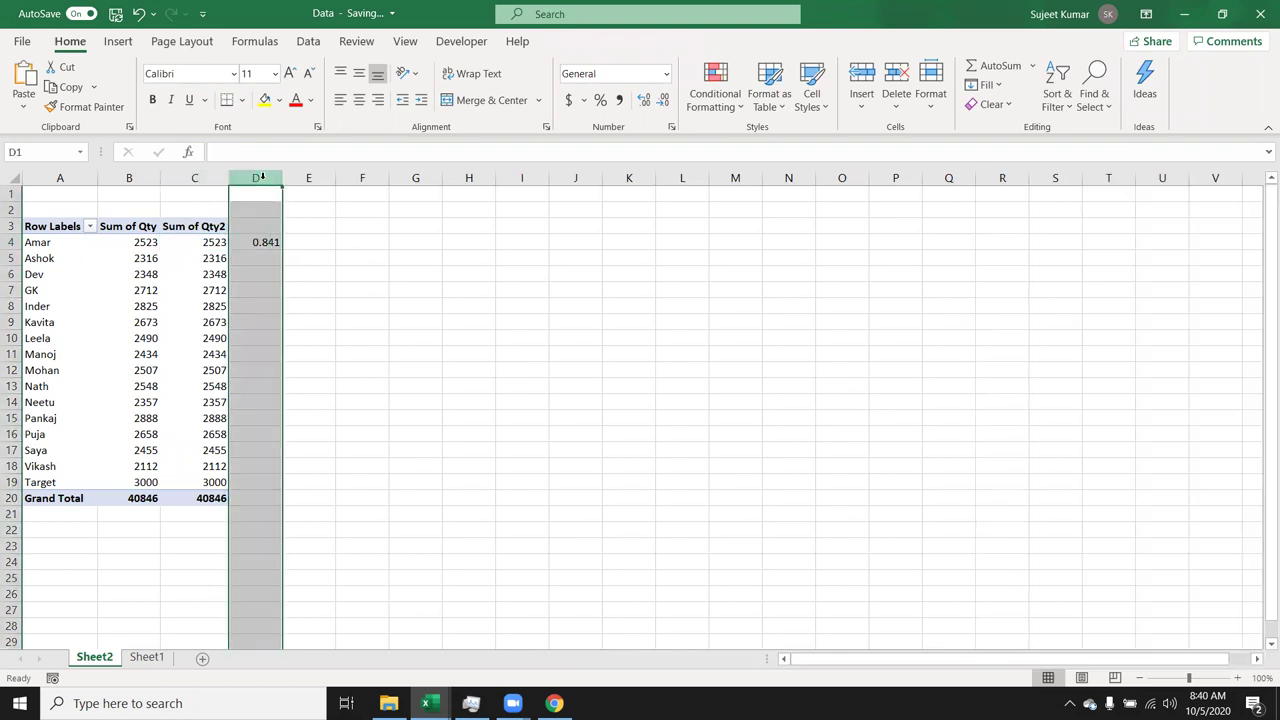
key("Delete")
left_click(195, 258)
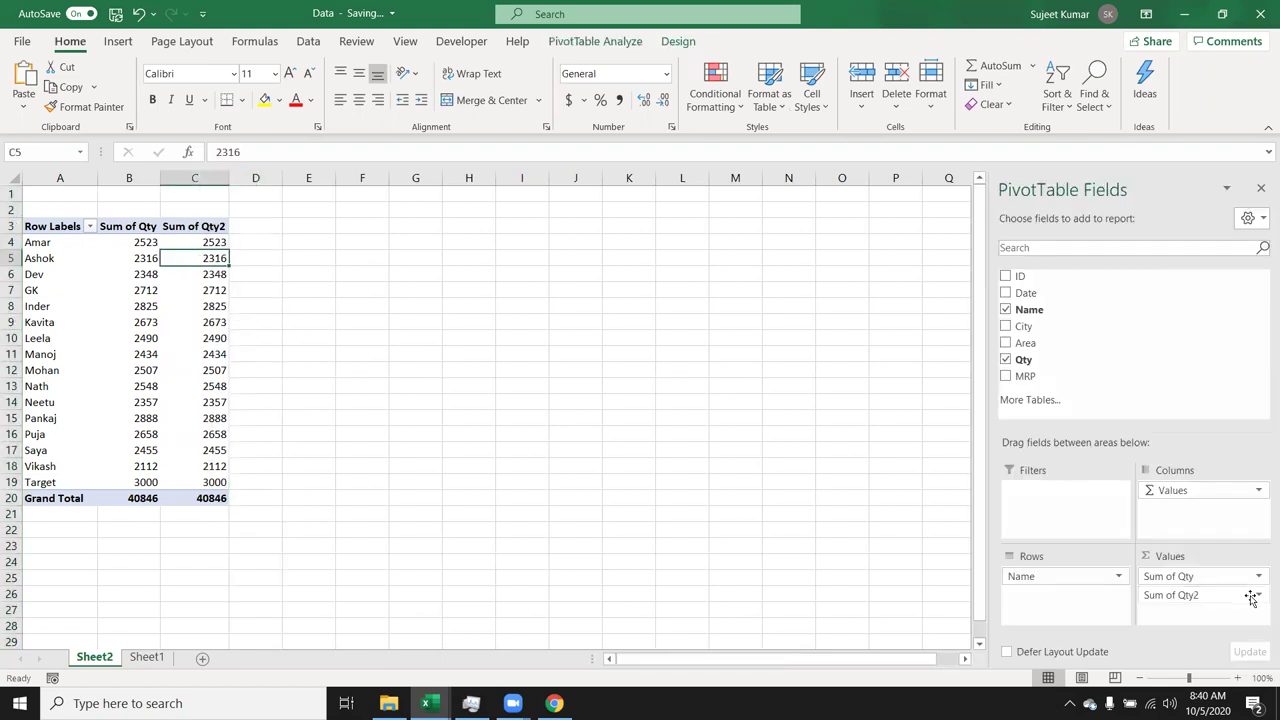
Step: Show Sum of Qty2 as % Of, with base field Name and base item Target
left_click(1253, 596)
left_click(1253, 596)
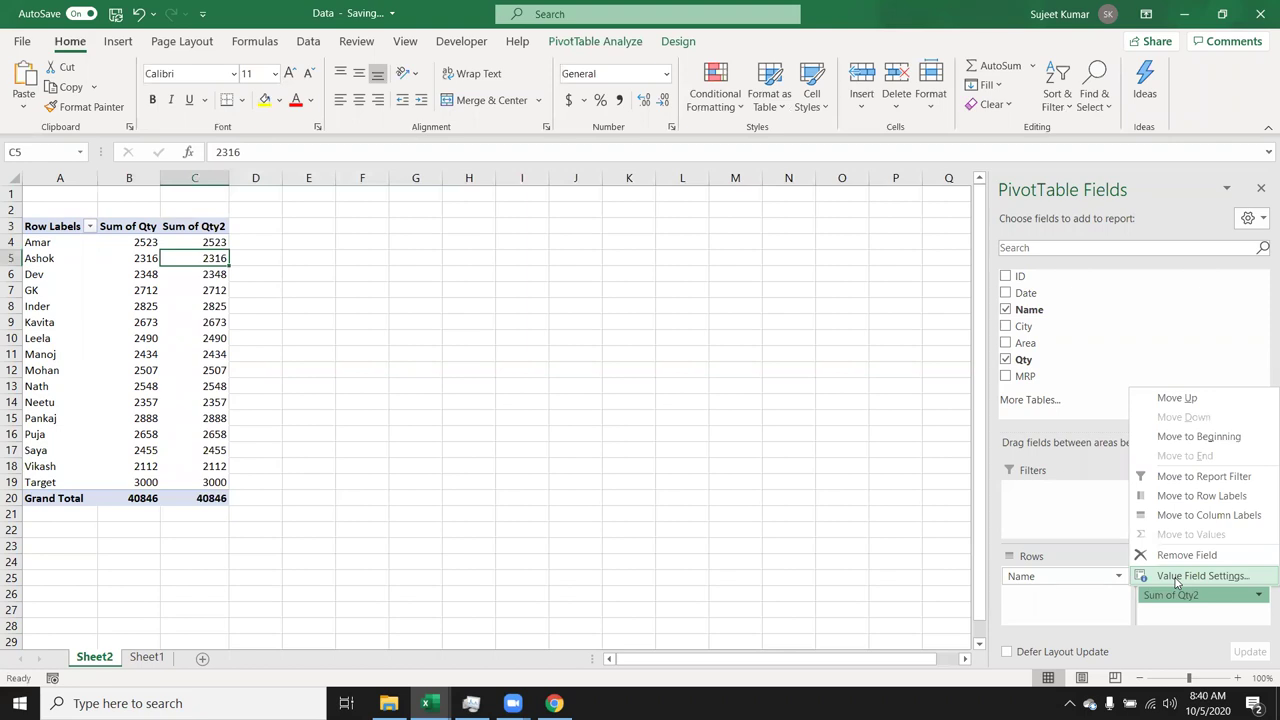
left_click(1177, 578)
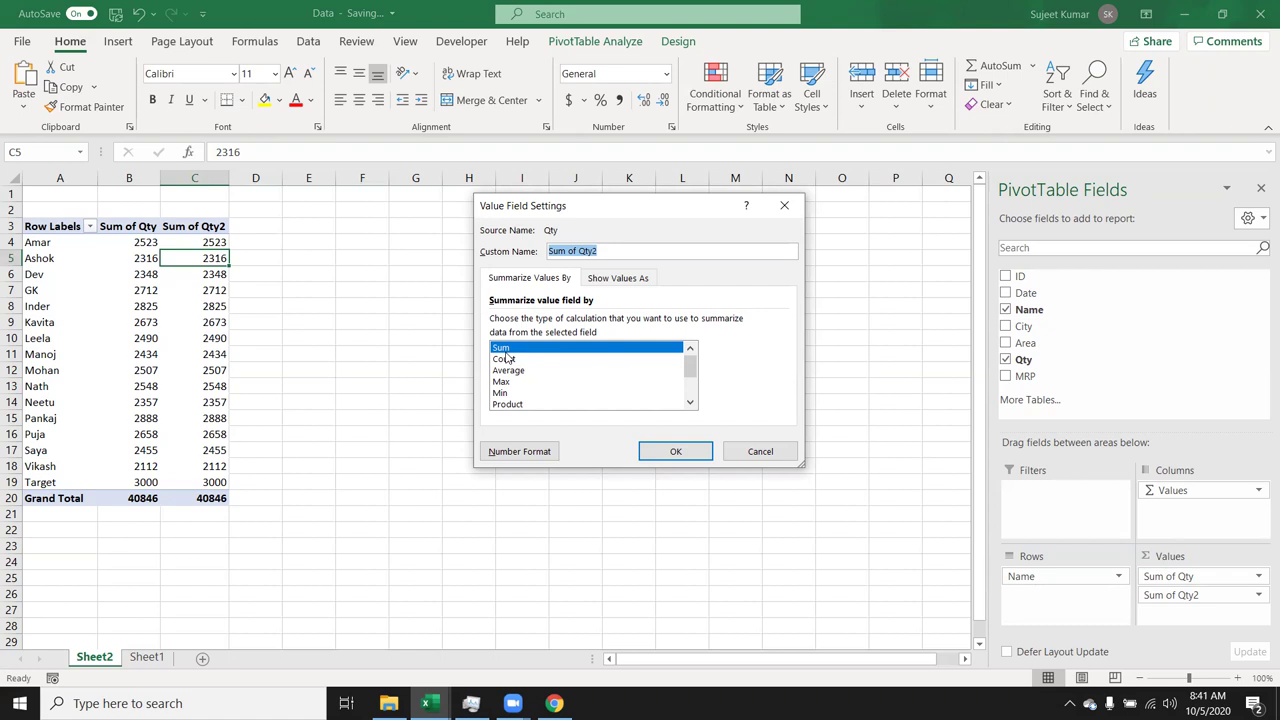
left_click(609, 284)
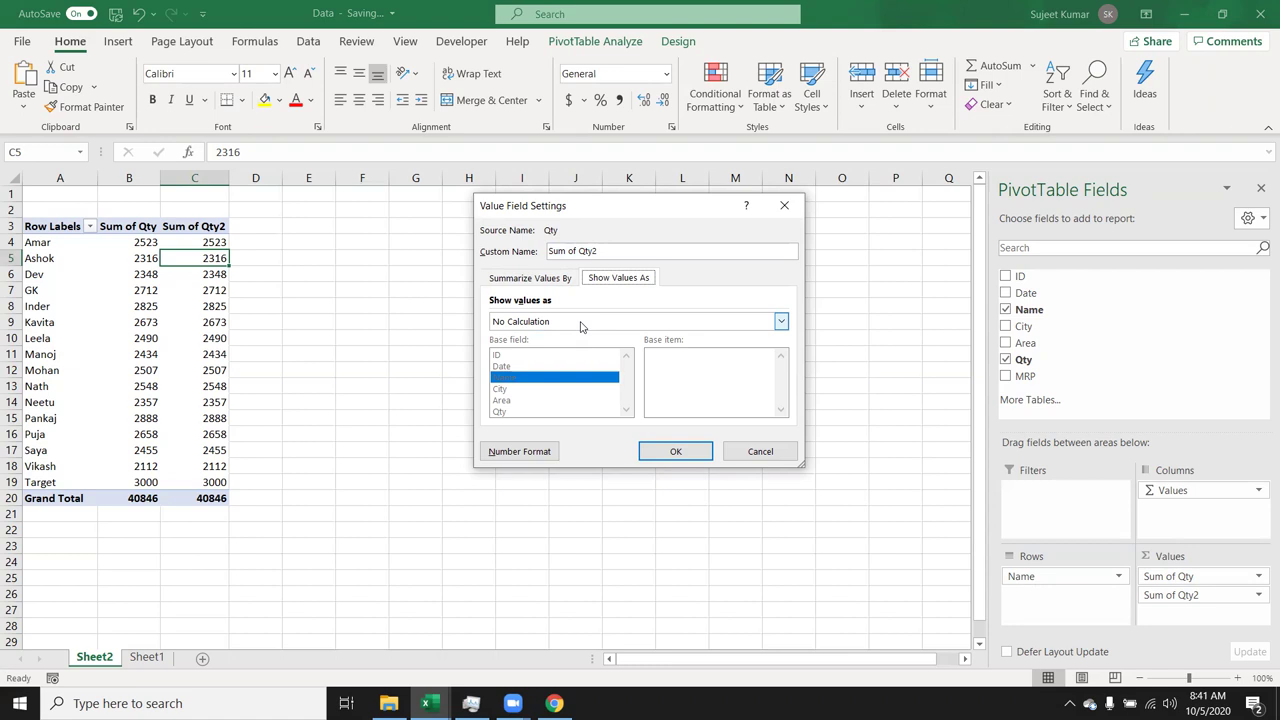
left_click(581, 321)
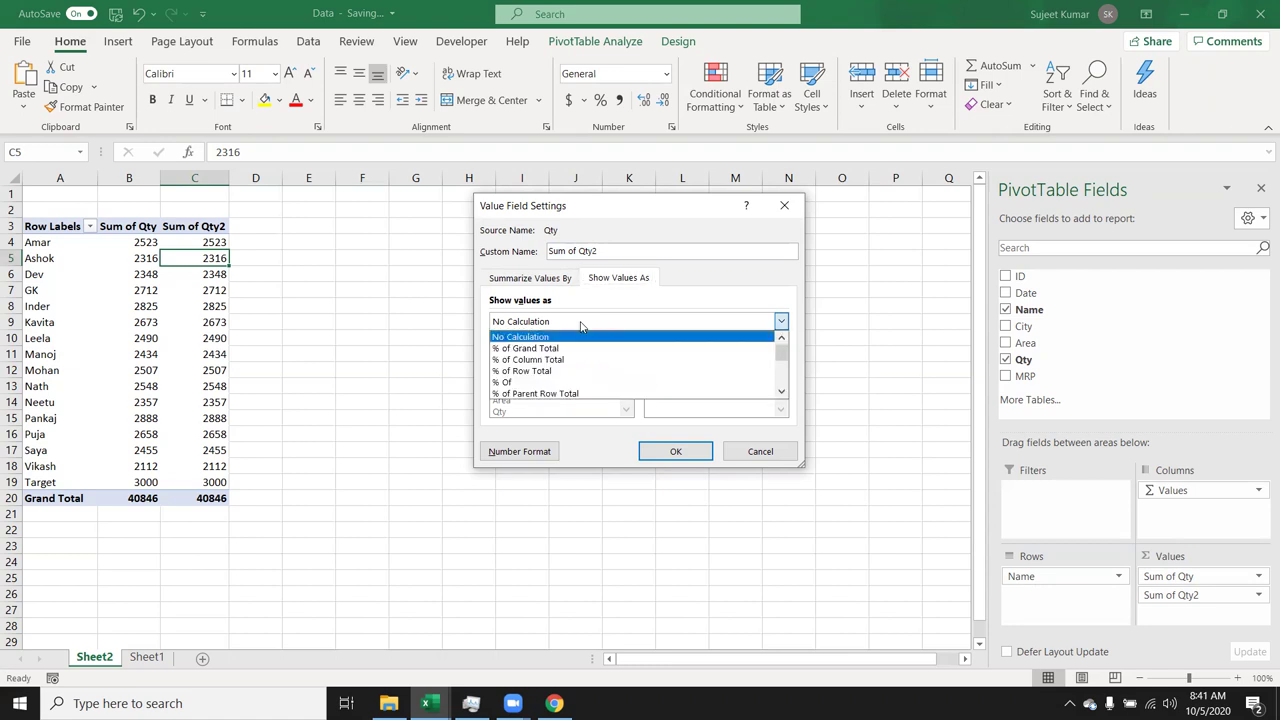
left_click(544, 384)
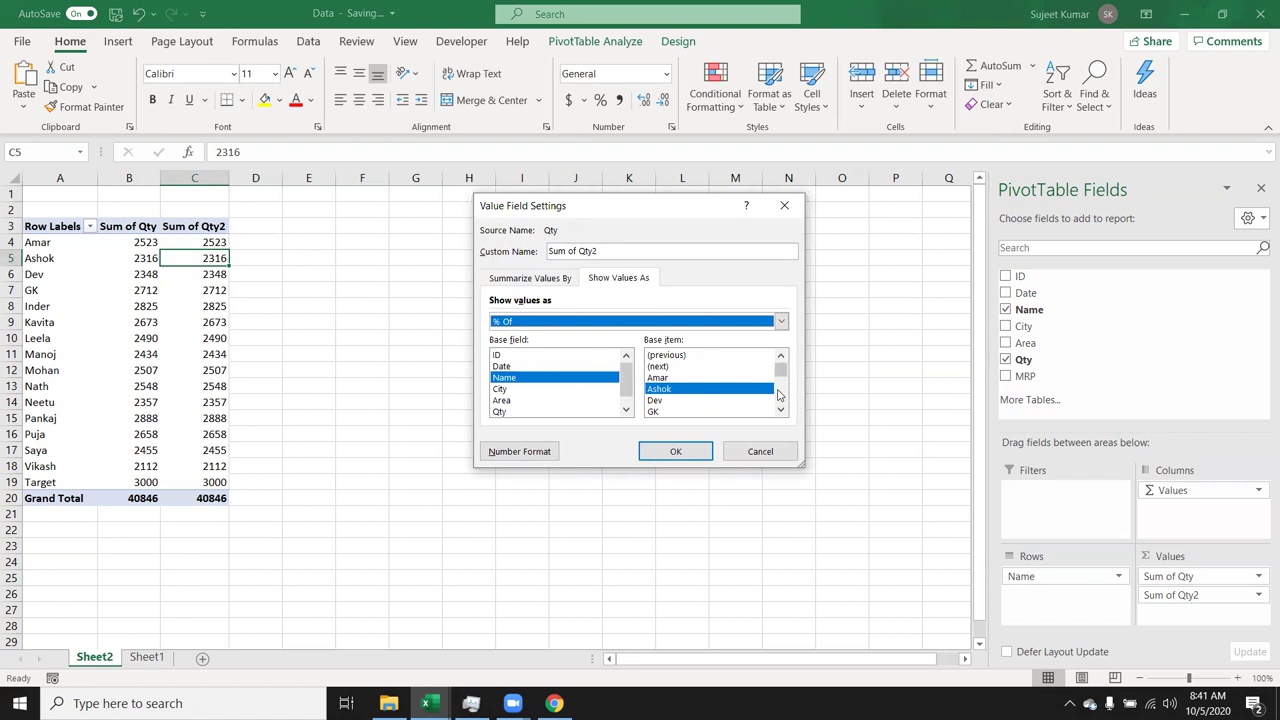
scroll(778, 398, "down", 2)
scroll(780, 405, "down", 1)
scroll(781, 410, "down", 1)
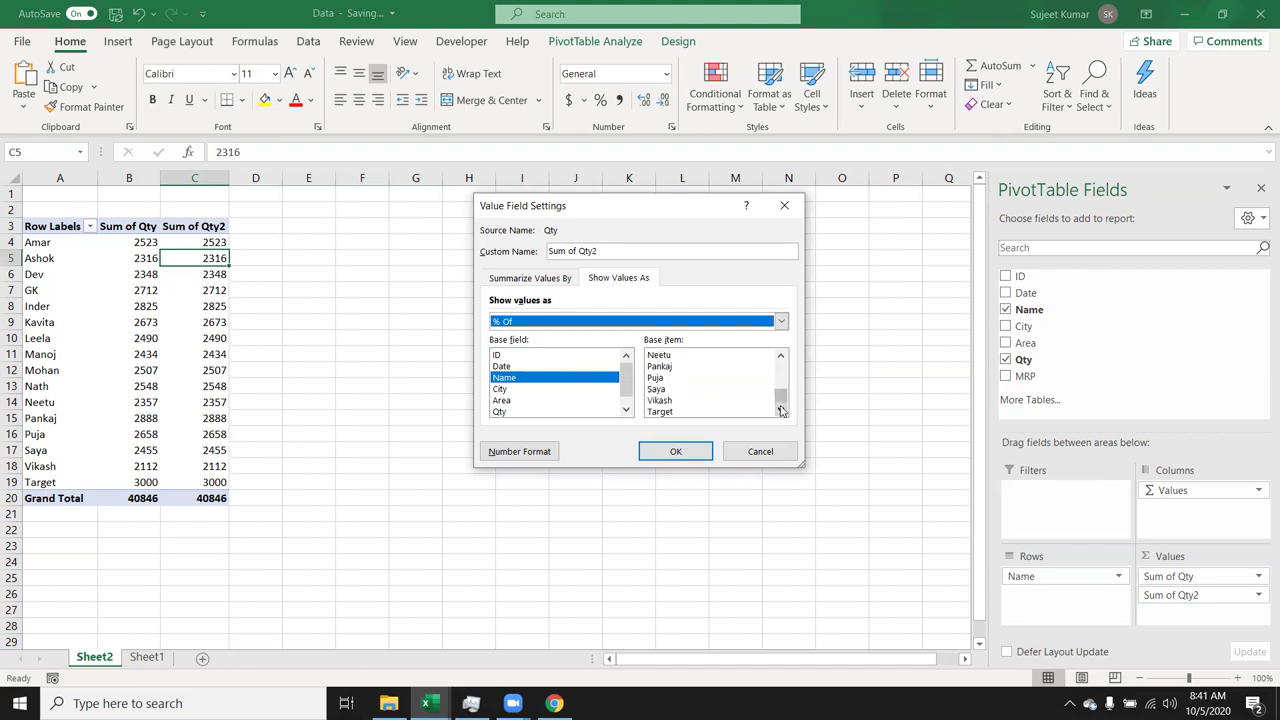
left_click(657, 412)
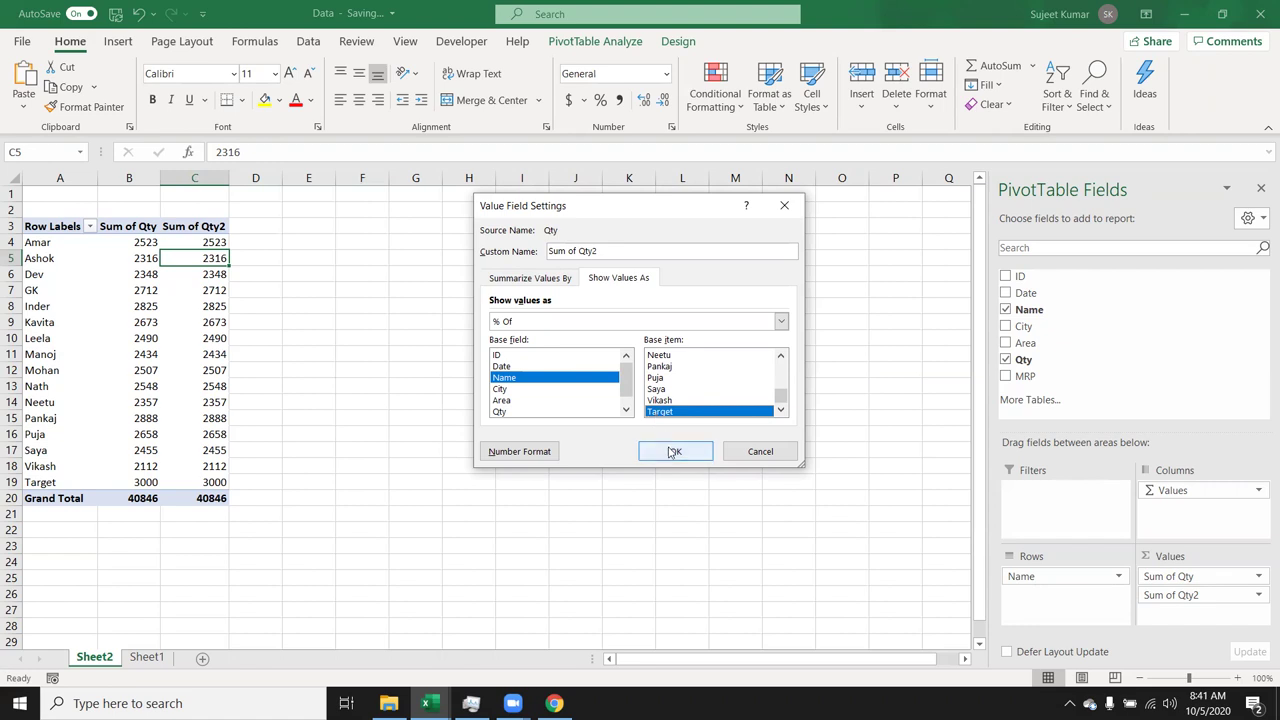
left_click(673, 452)
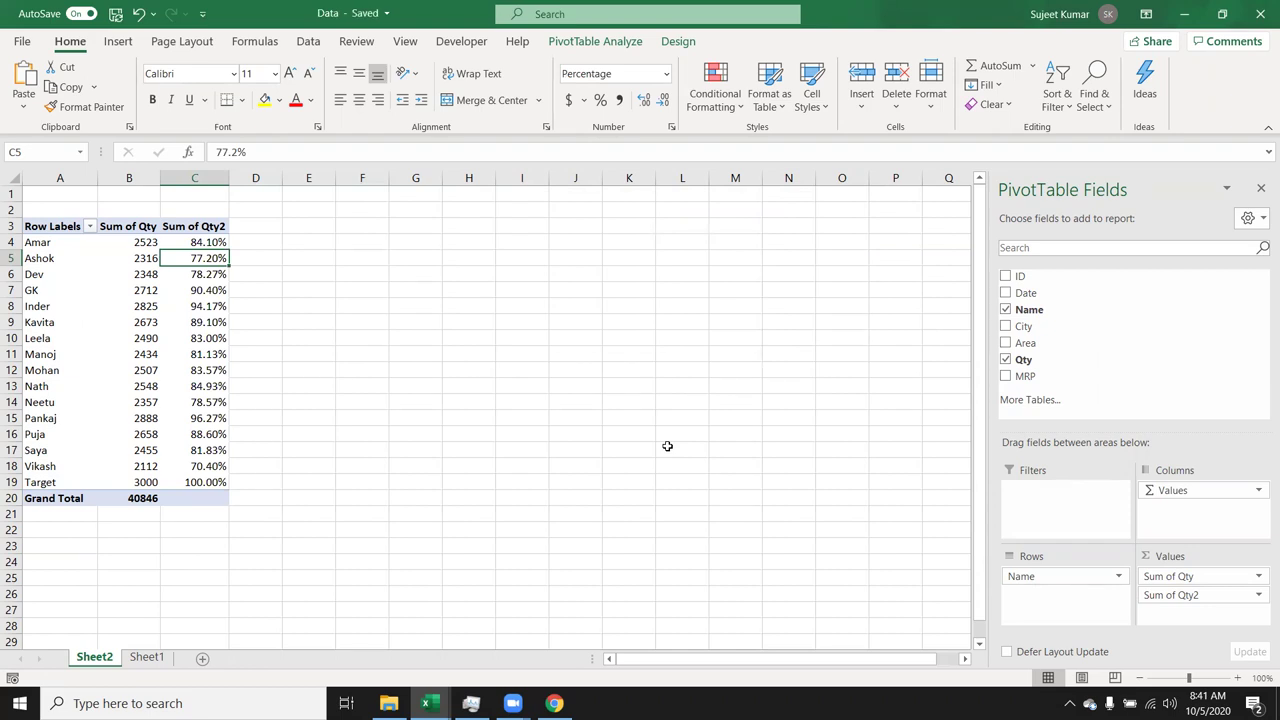
Step: Reopen the Sum of Qty2 value field settings and review the Show Values As list, keeping % Of
double_click(185, 226)
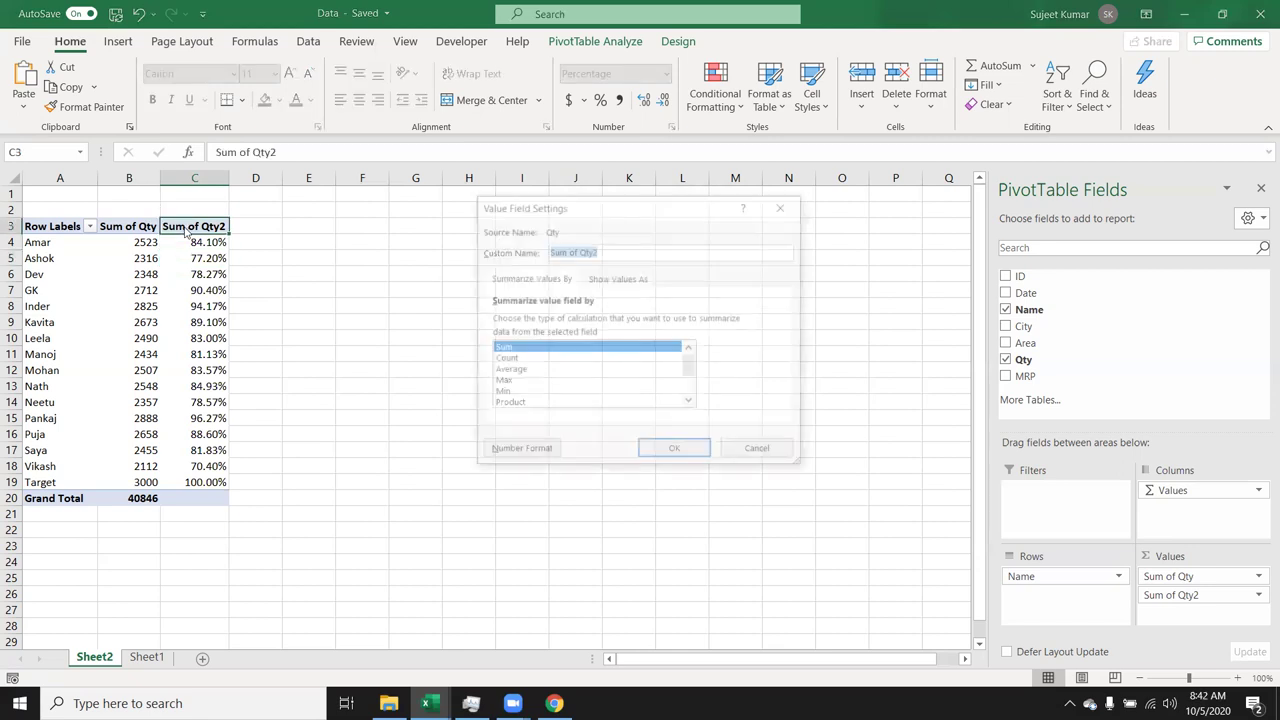
left_click(610, 279)
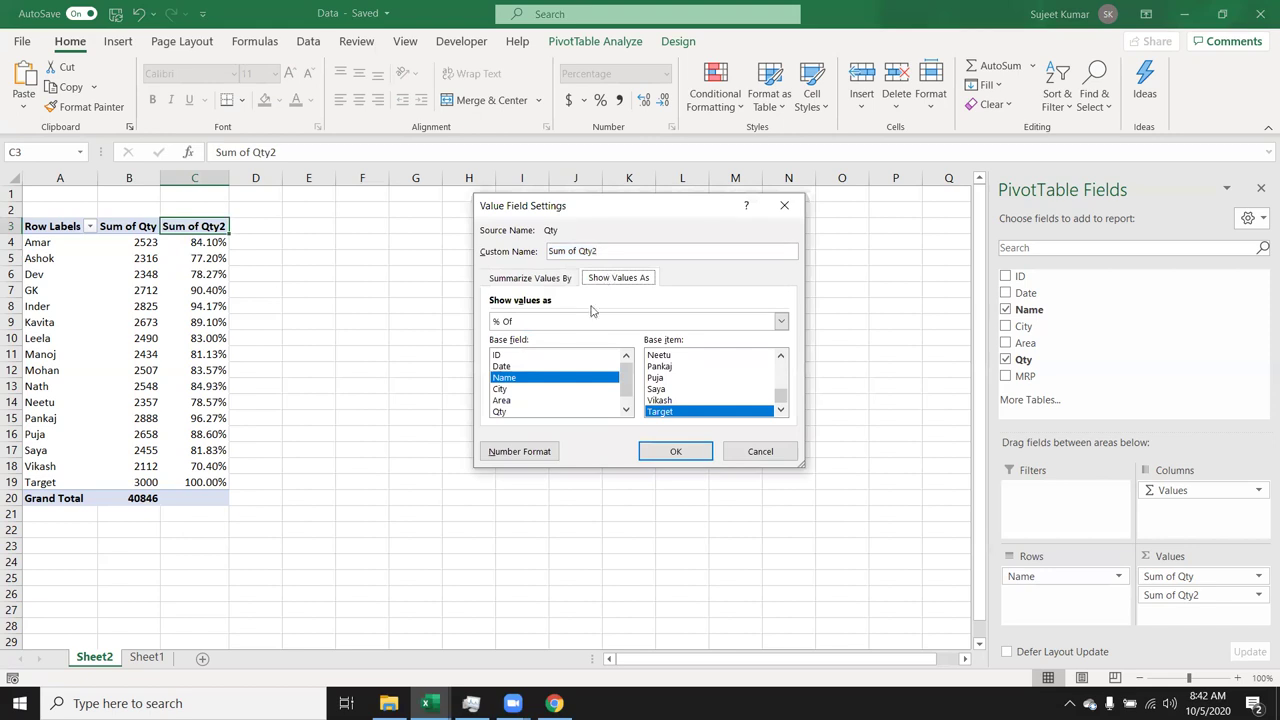
left_click(577, 322)
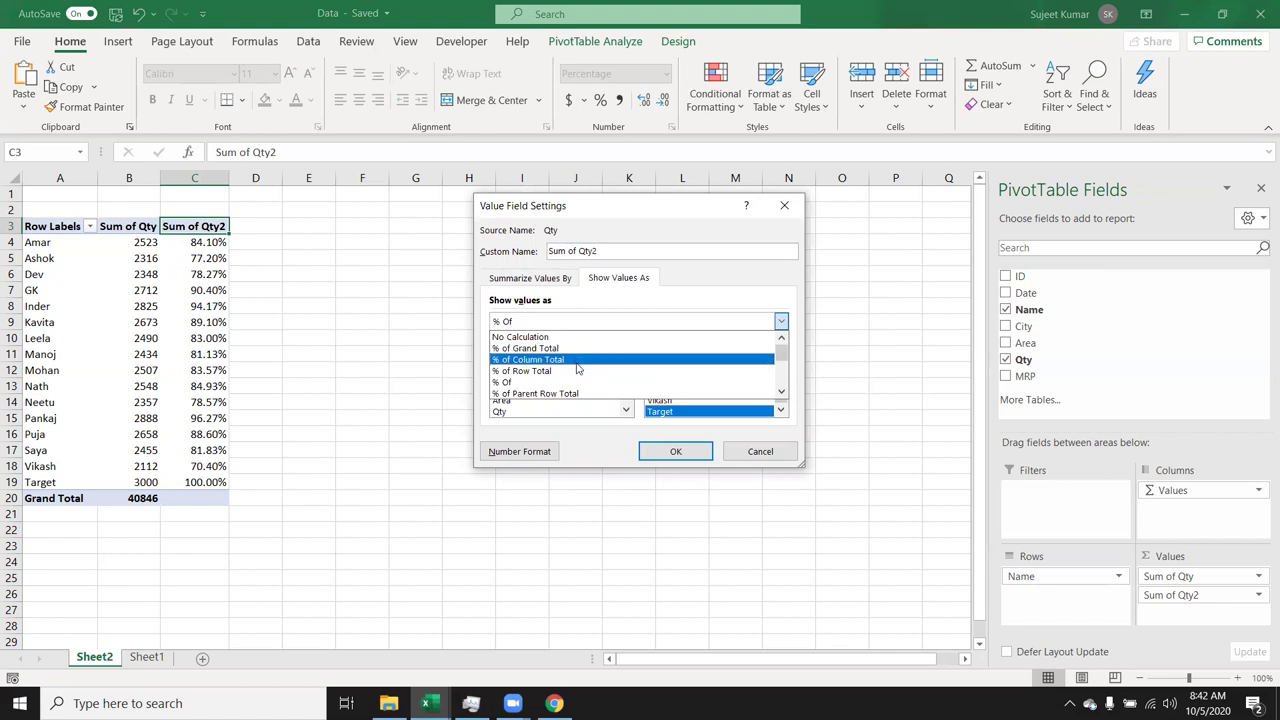
left_click(577, 370)
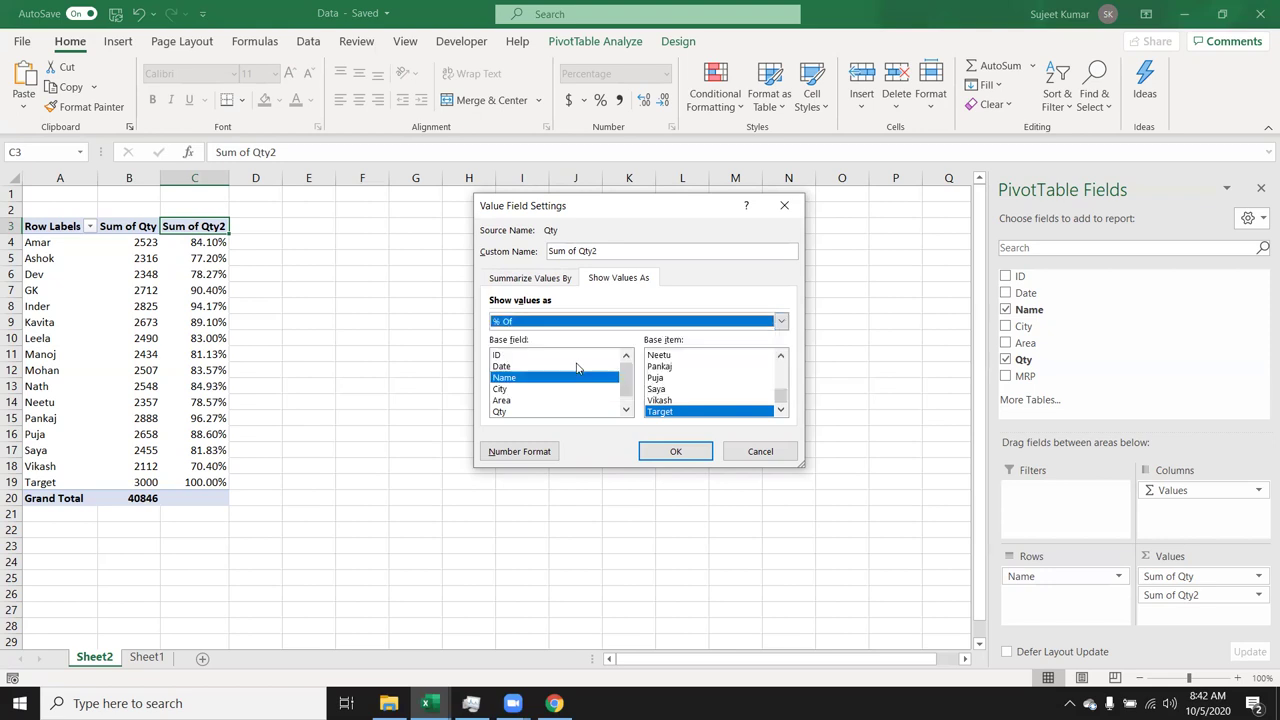
Step: Remove Sum of Qty2 and add City as the pivot's column headings
left_click_drag(1200, 595, 1150, 360)
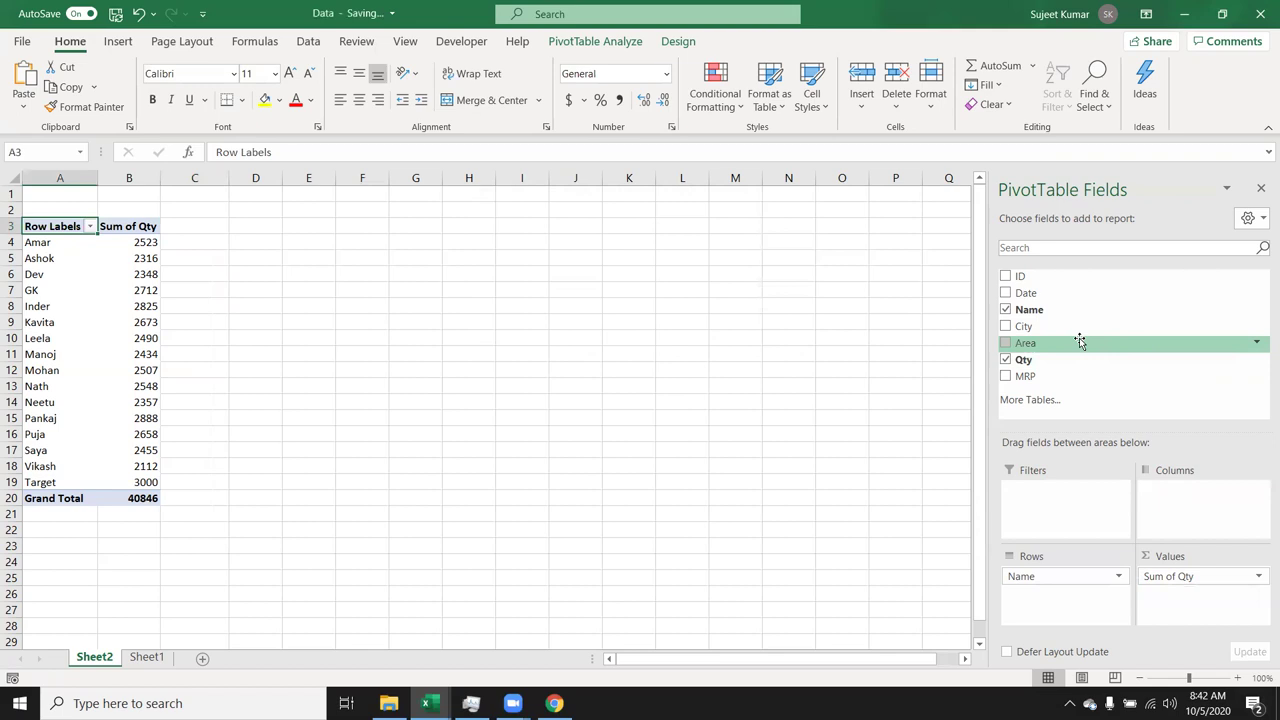
left_click_drag(1078, 326, 1192, 513)
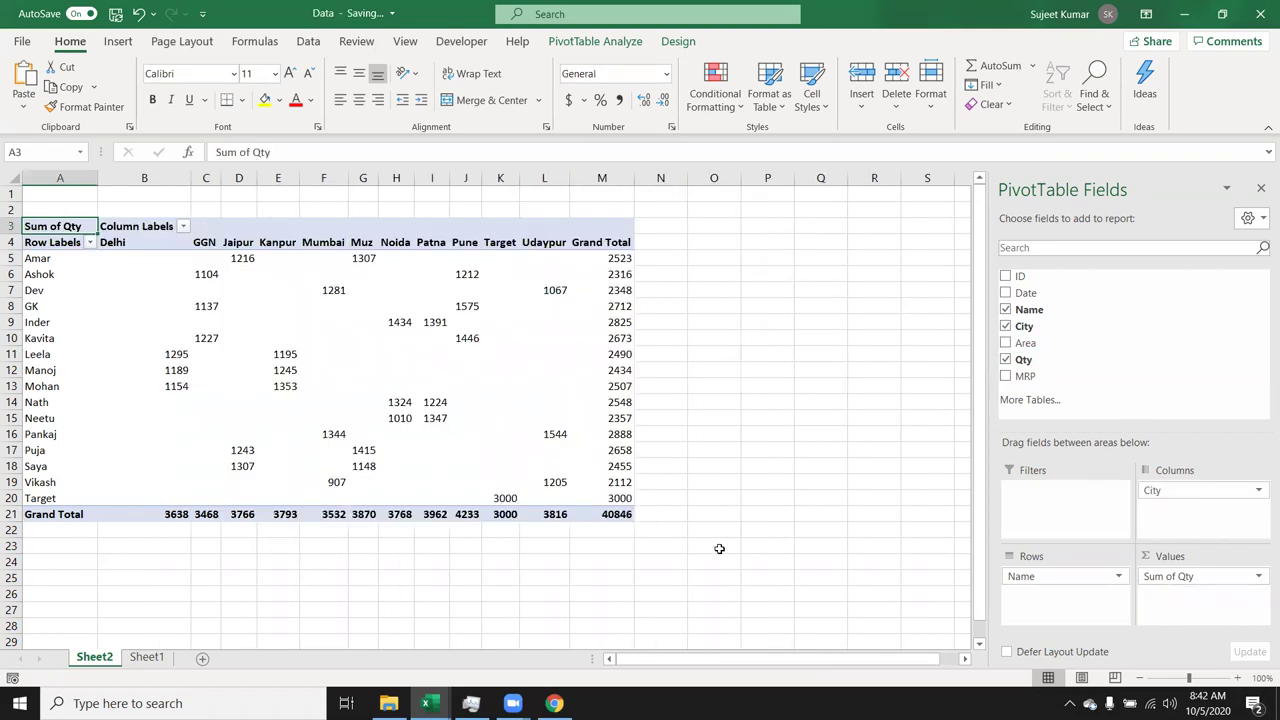
left_click(618, 246)
left_click(618, 258)
key("Down")
key("Down")
key("Down")
key("Down")
key("Down")
Step: Review the grand totals, such as Delhi's 3638 and the overall 40846
left_click(173, 514)
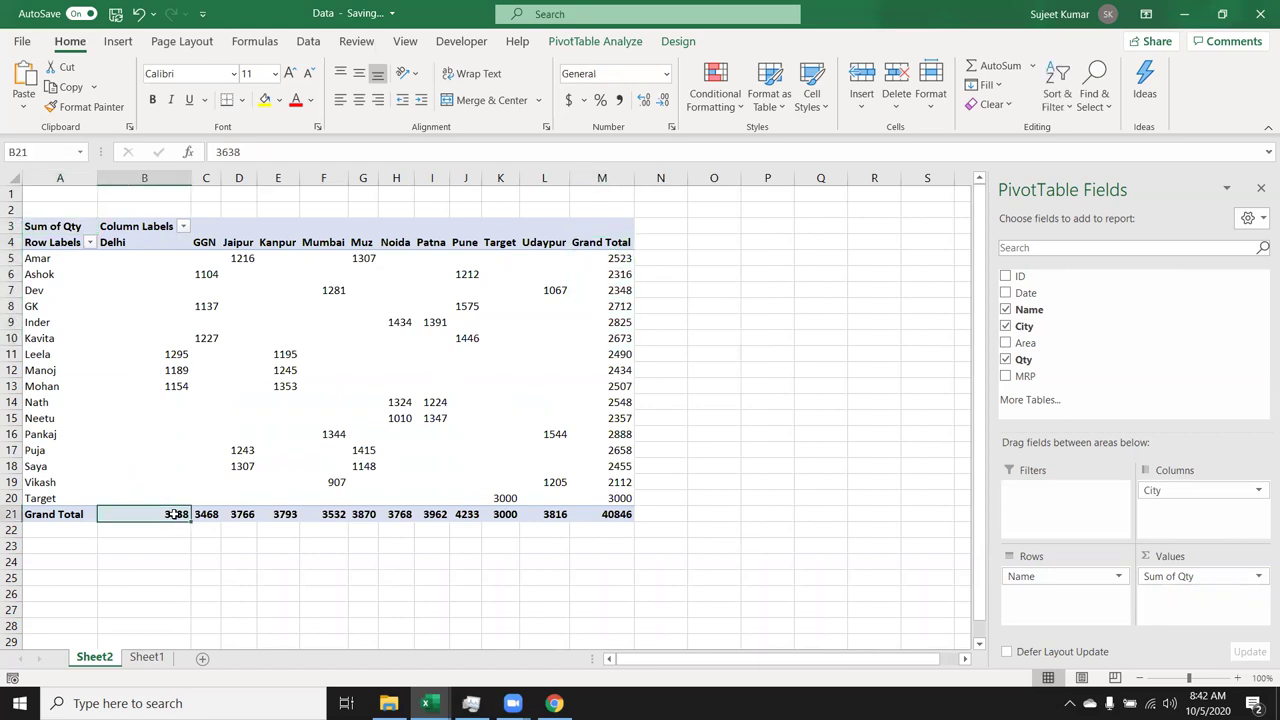
key("Right")
key("Right")
key("Right")
key("Right")
key("Right")
key("Right")
key("Right")
key("Right")
key("Right")
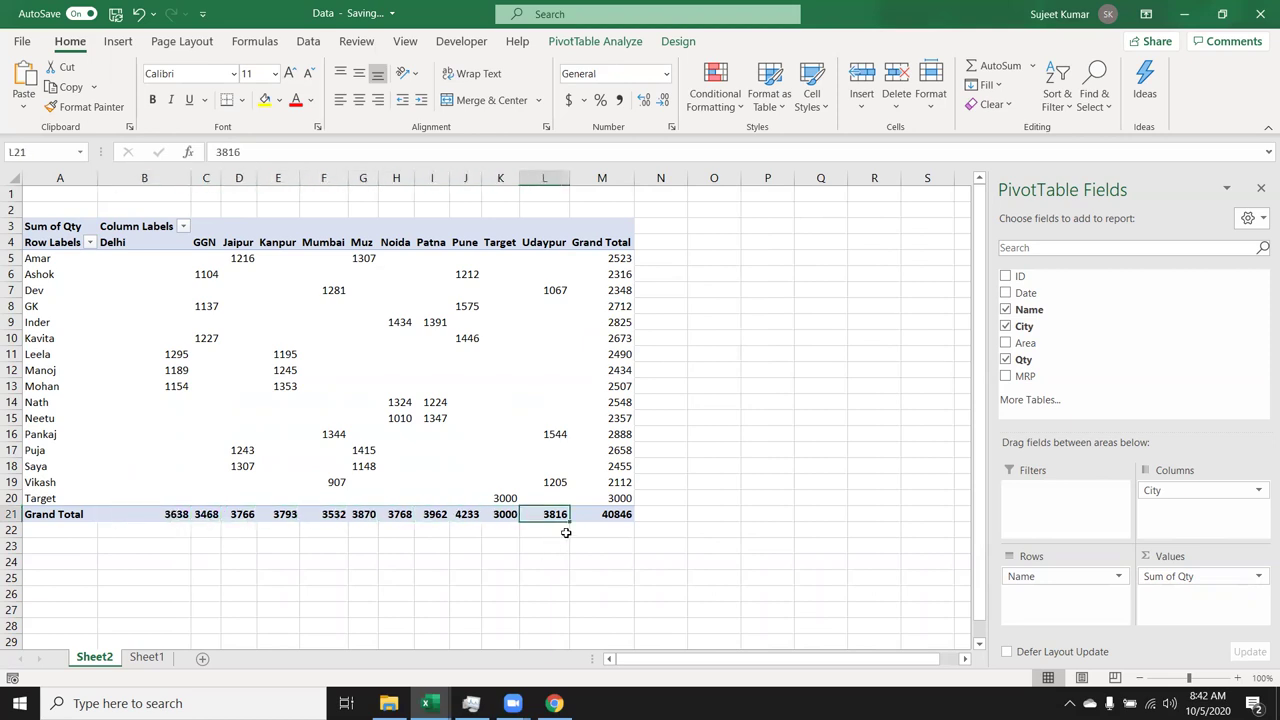
left_click(616, 514)
mouse_move(616, 514)
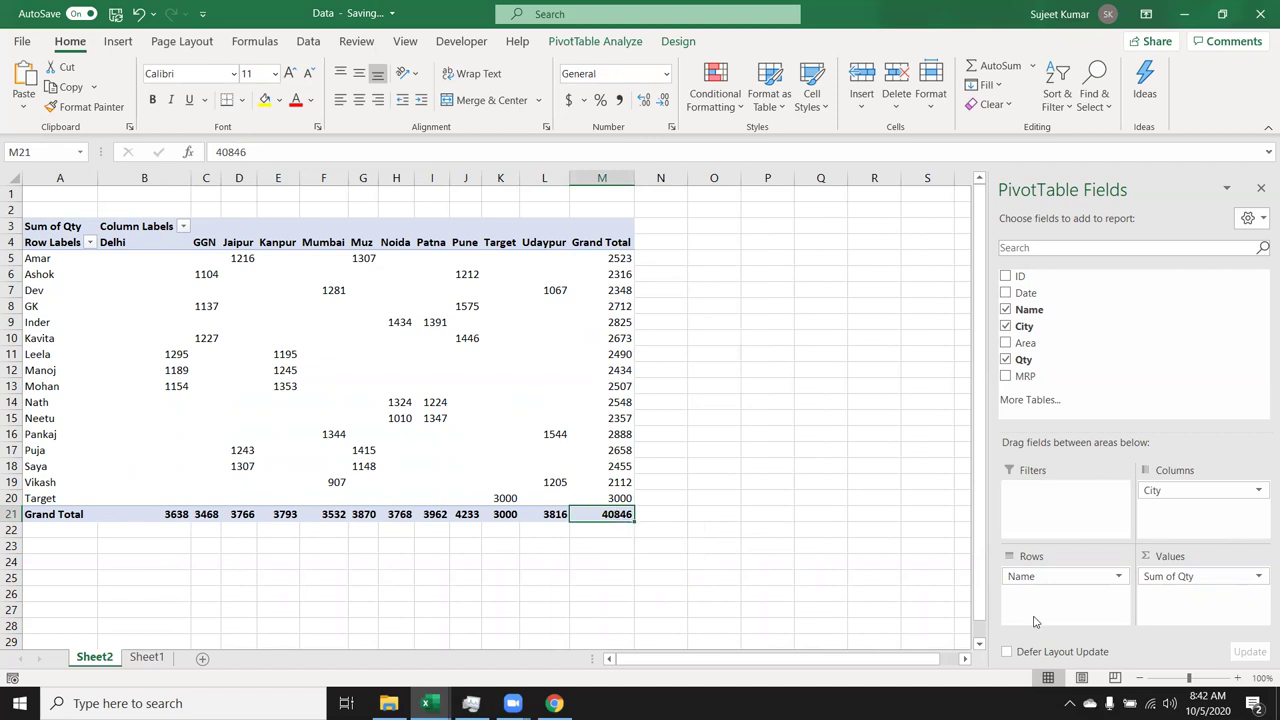
left_click(1257, 577)
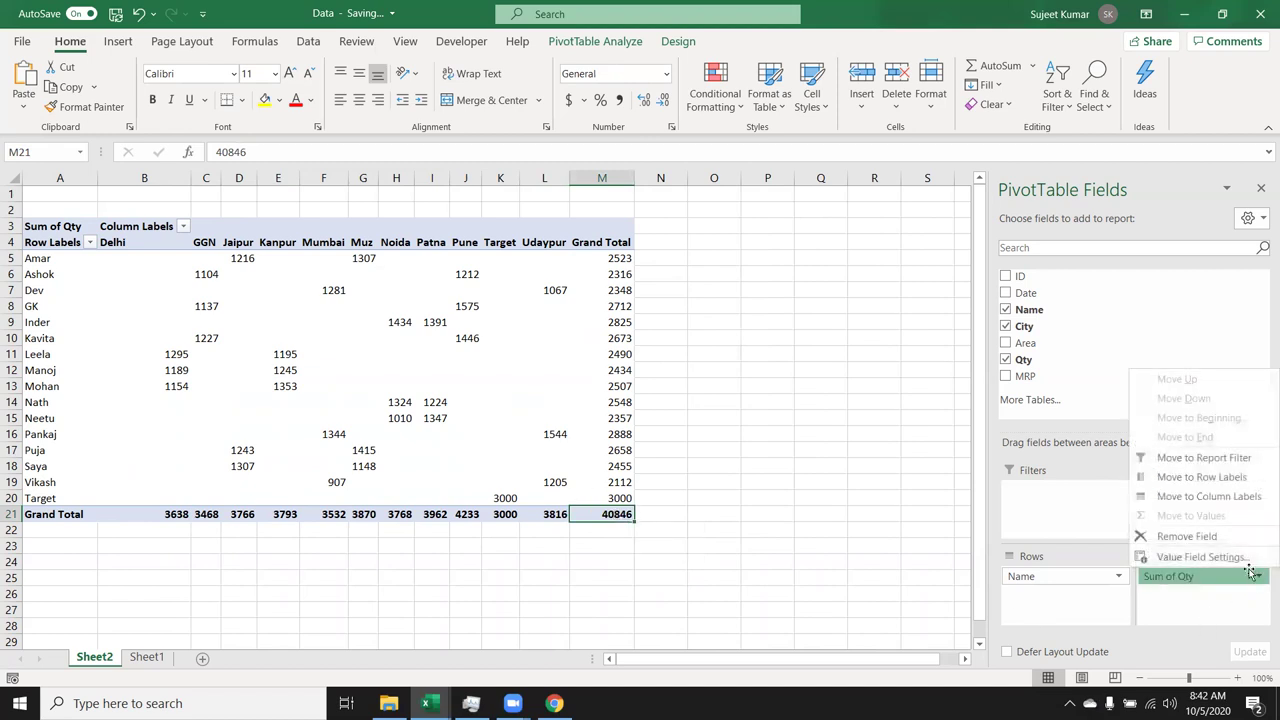
Step: Try showing Sum of Qty as % of Grand Total, % of Column Total and % of Row Total
left_click(1200, 557)
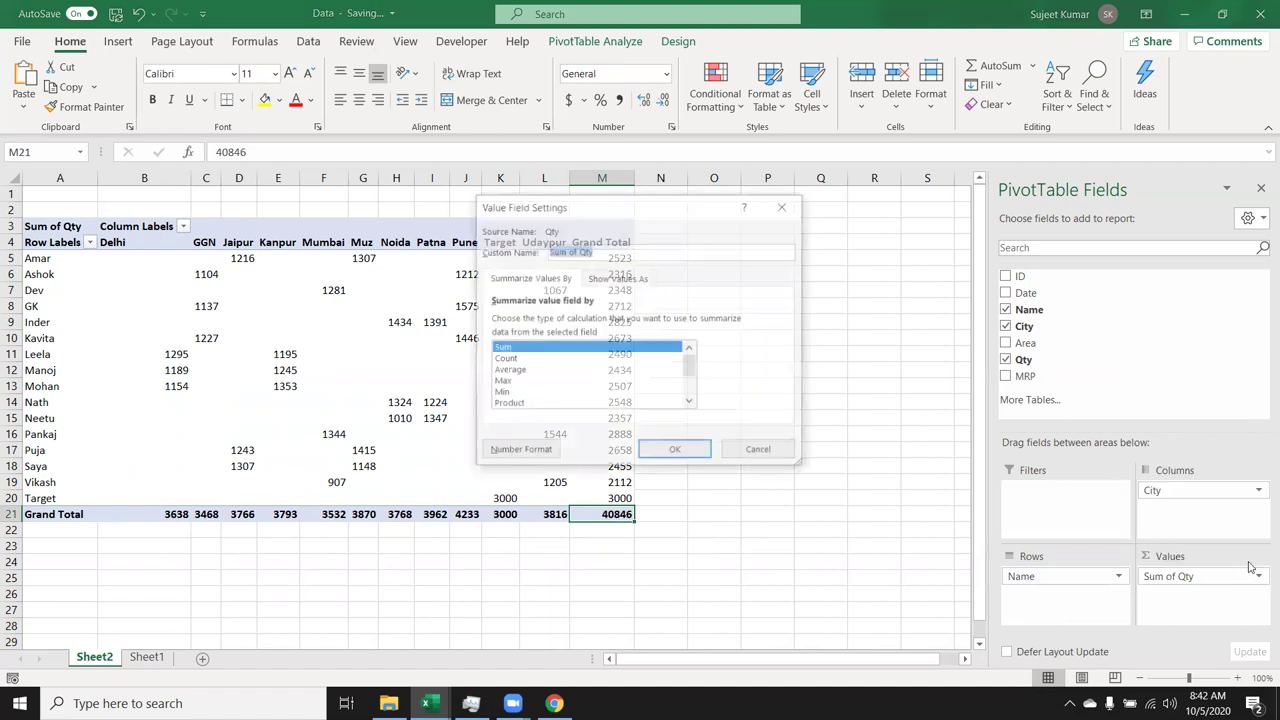
left_click(625, 278)
left_click(566, 322)
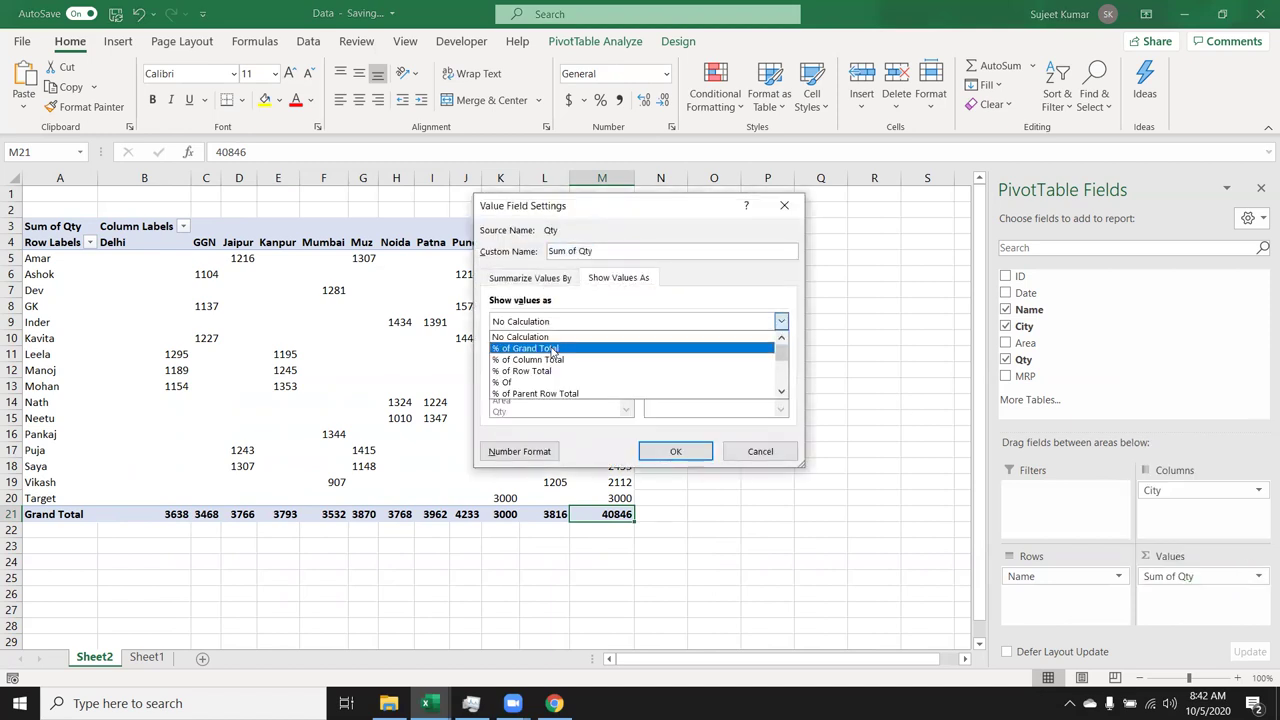
left_click(553, 349)
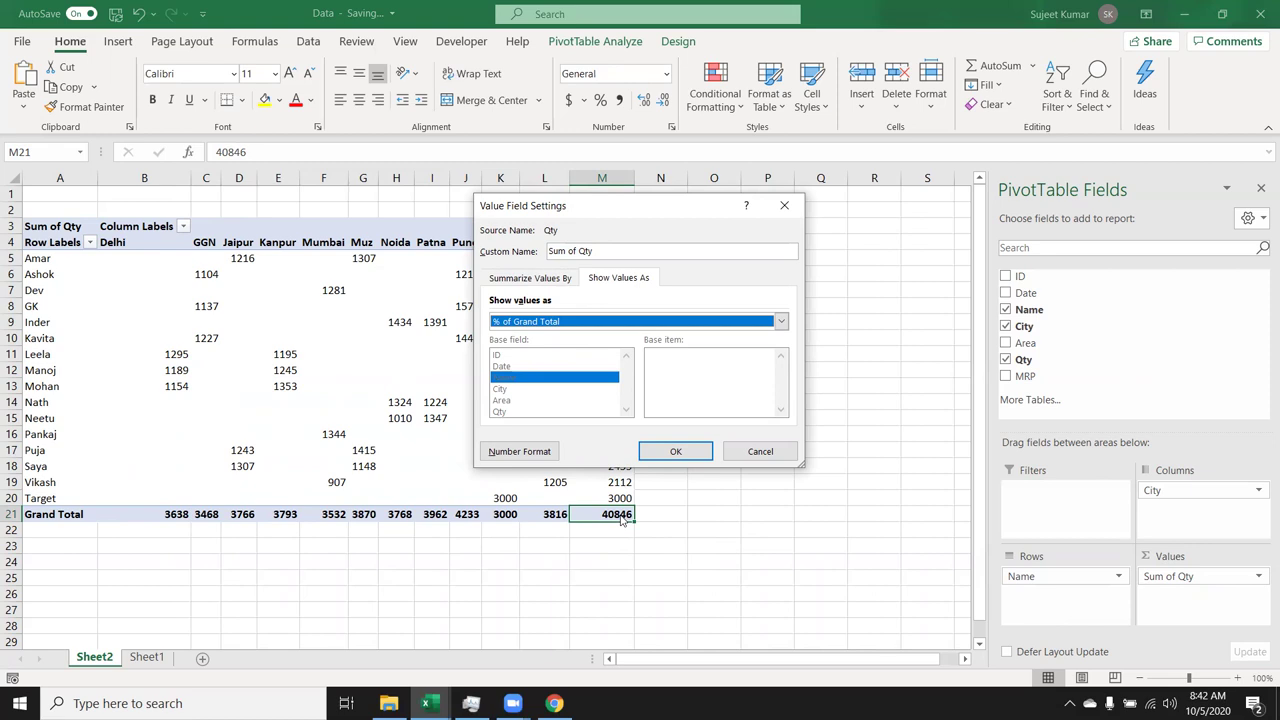
left_click(566, 321)
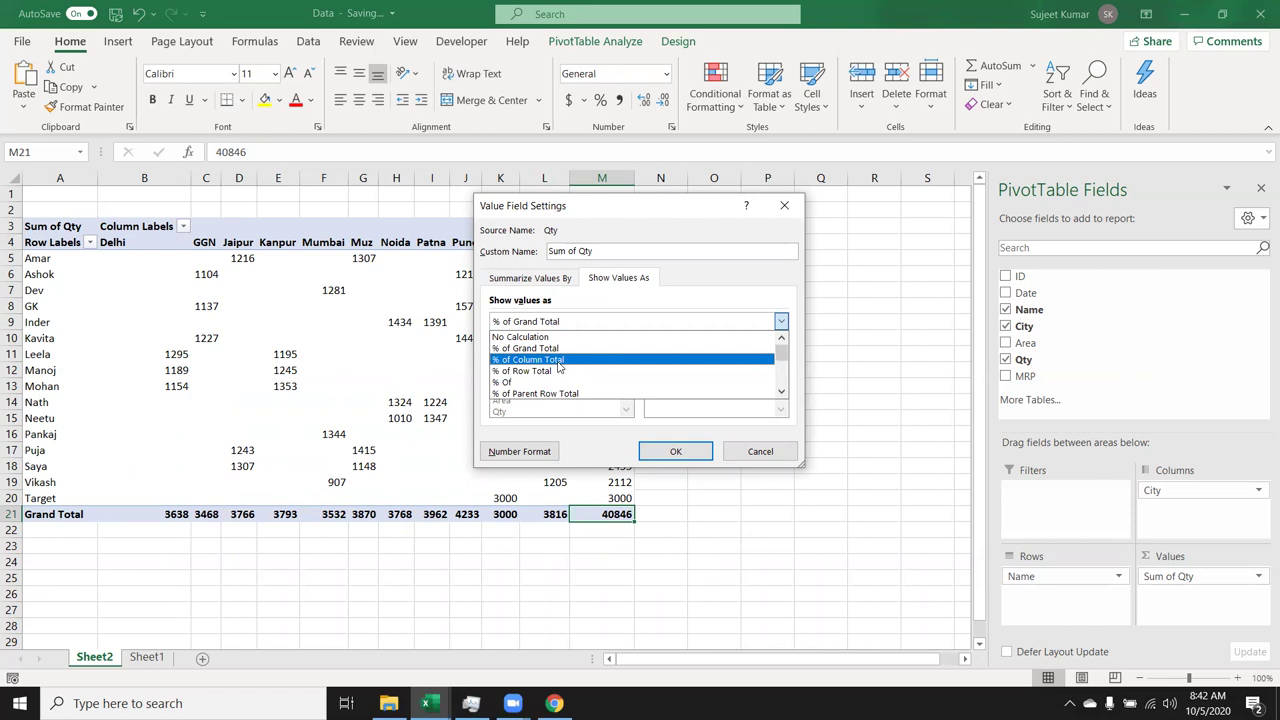
left_click(558, 366)
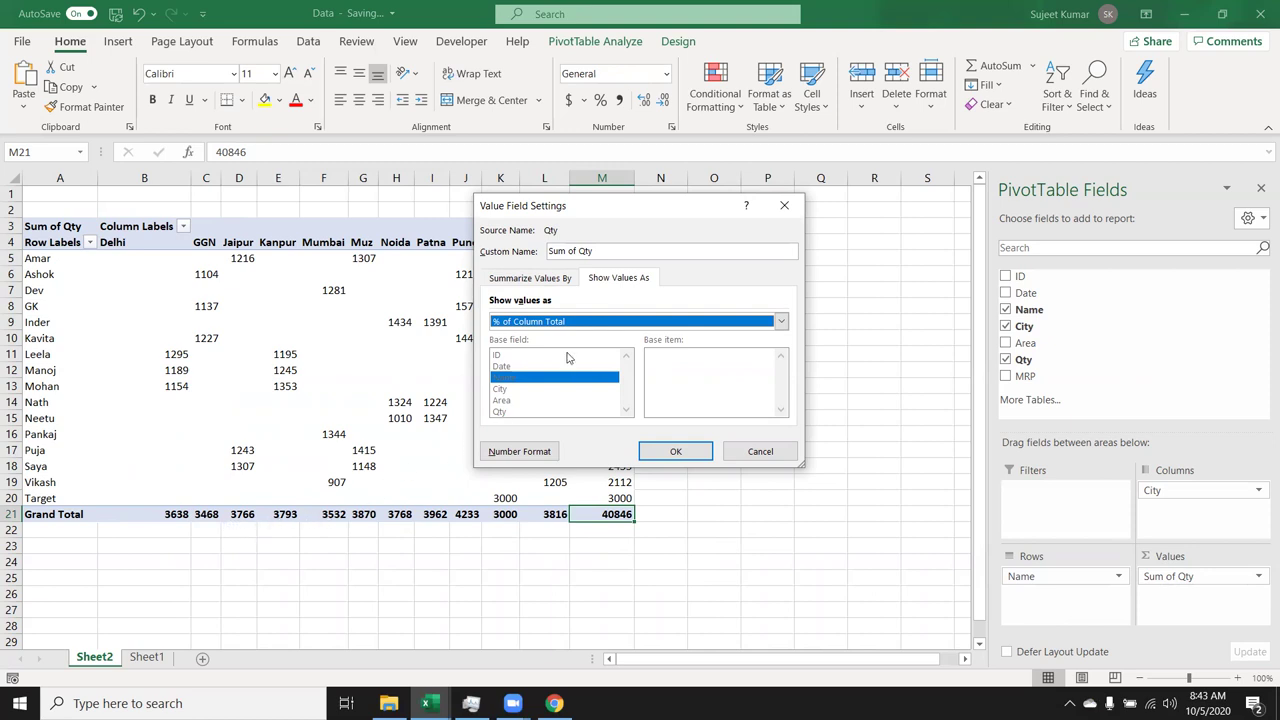
left_click(555, 325)
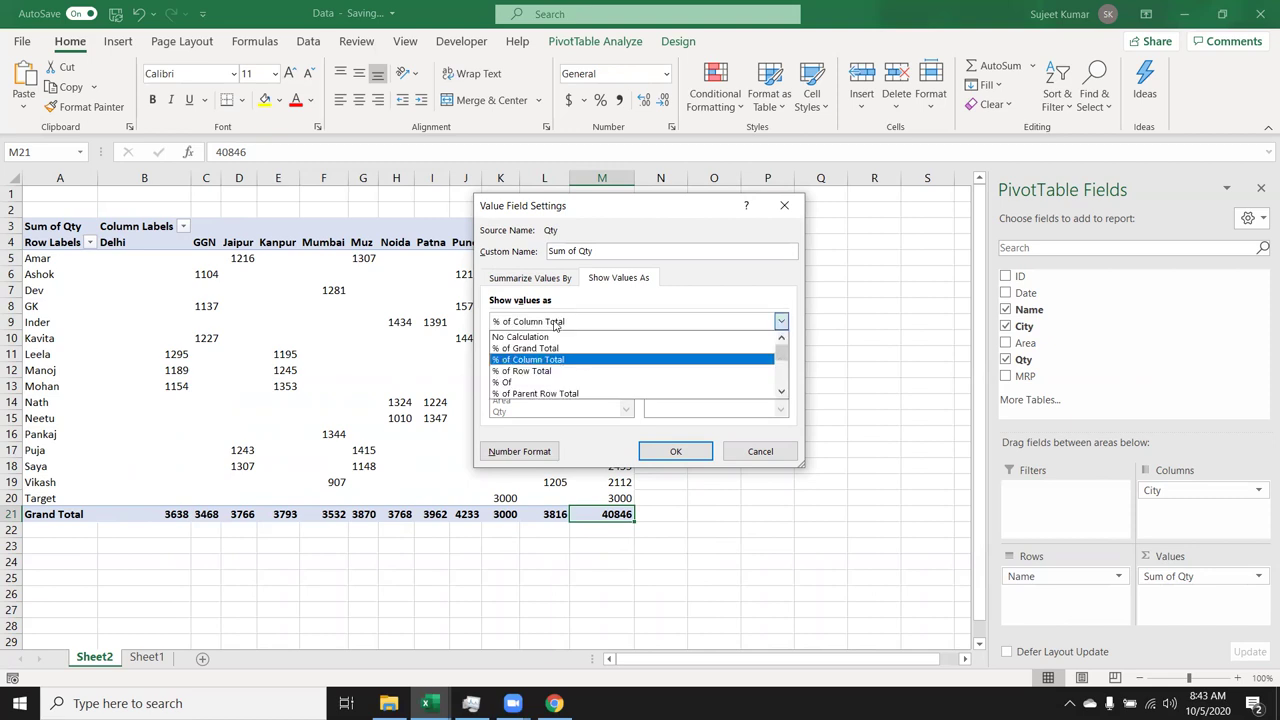
left_click(550, 371)
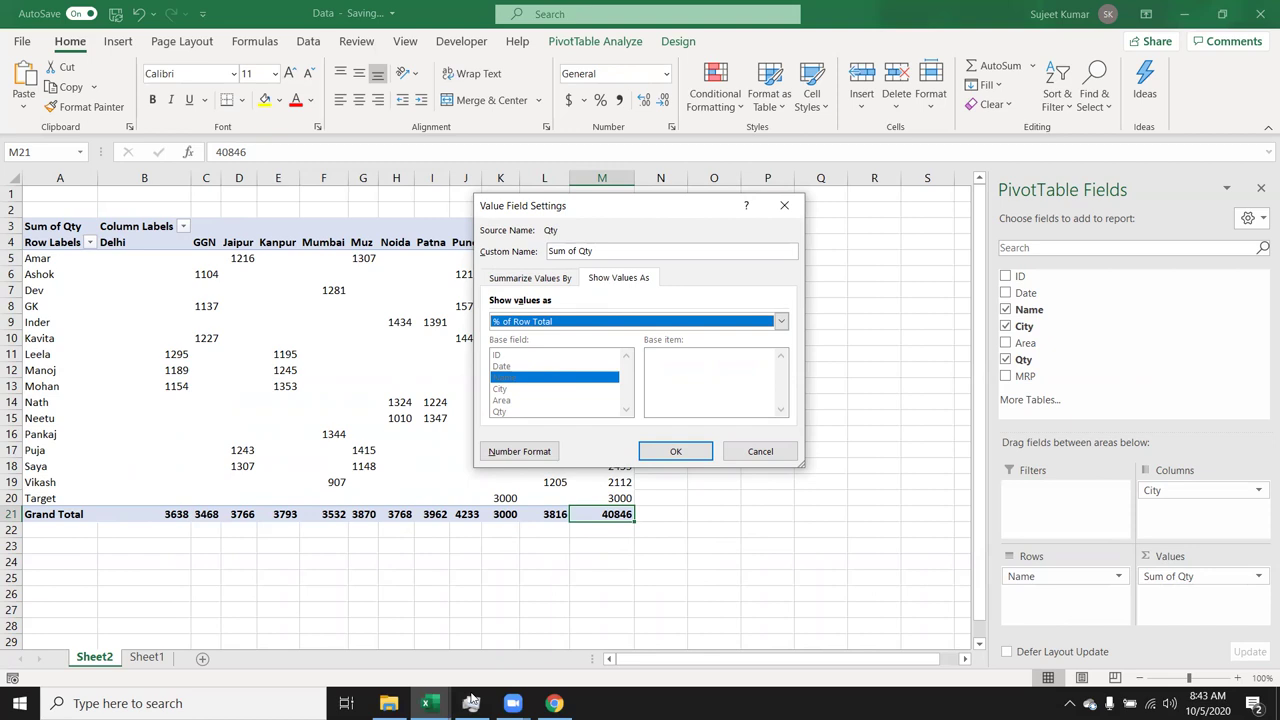
Step: Settle on % of Grand Total for Sum of Qty and remove City from the columns
left_click(471, 702)
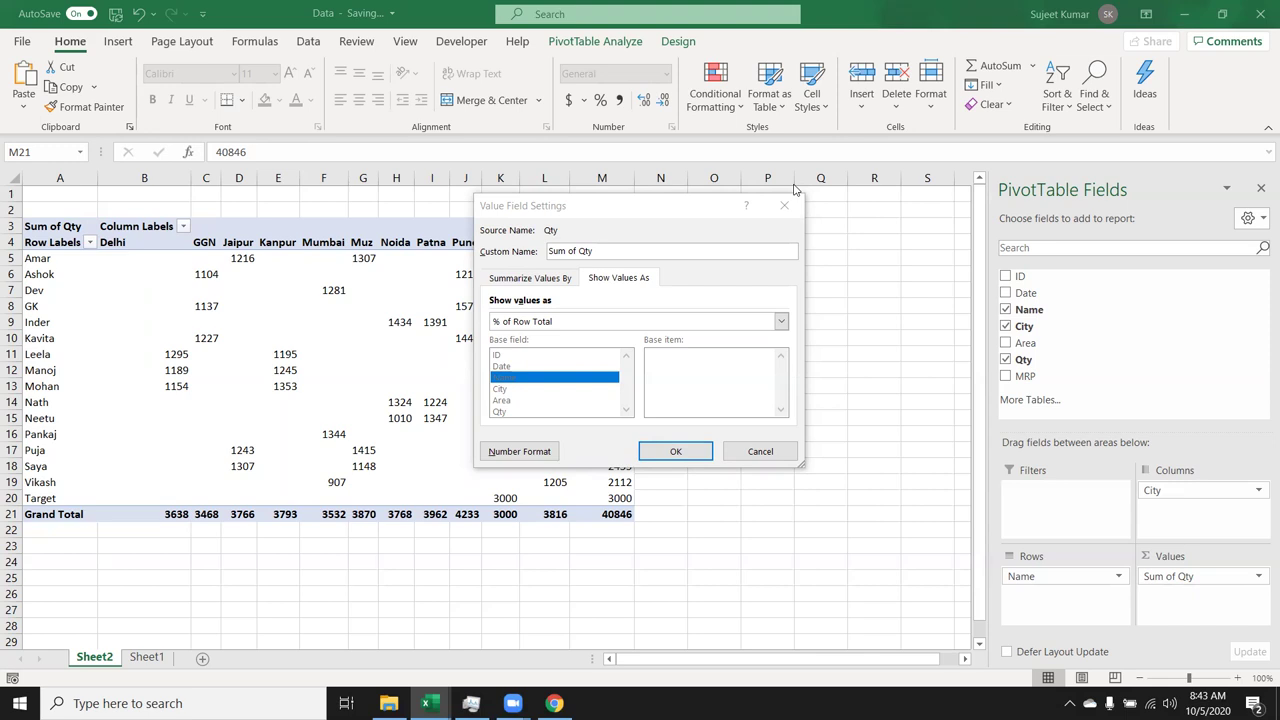
left_click(570, 325)
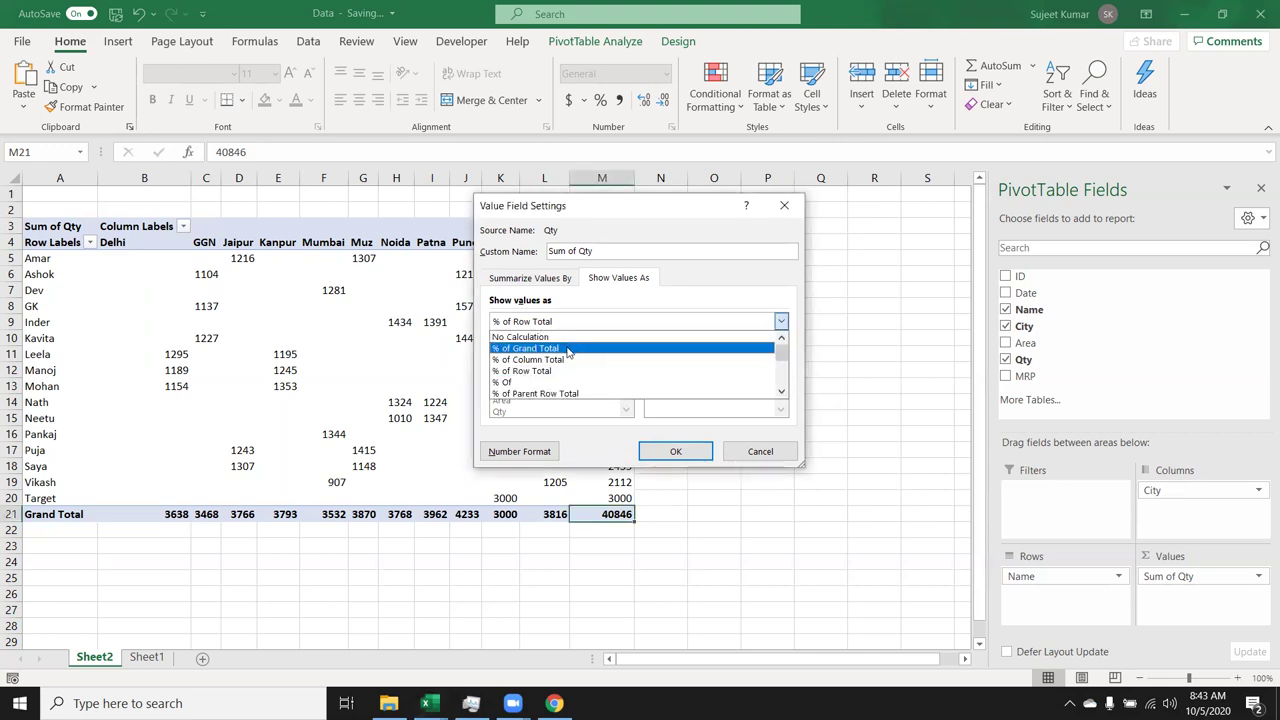
left_click(566, 349)
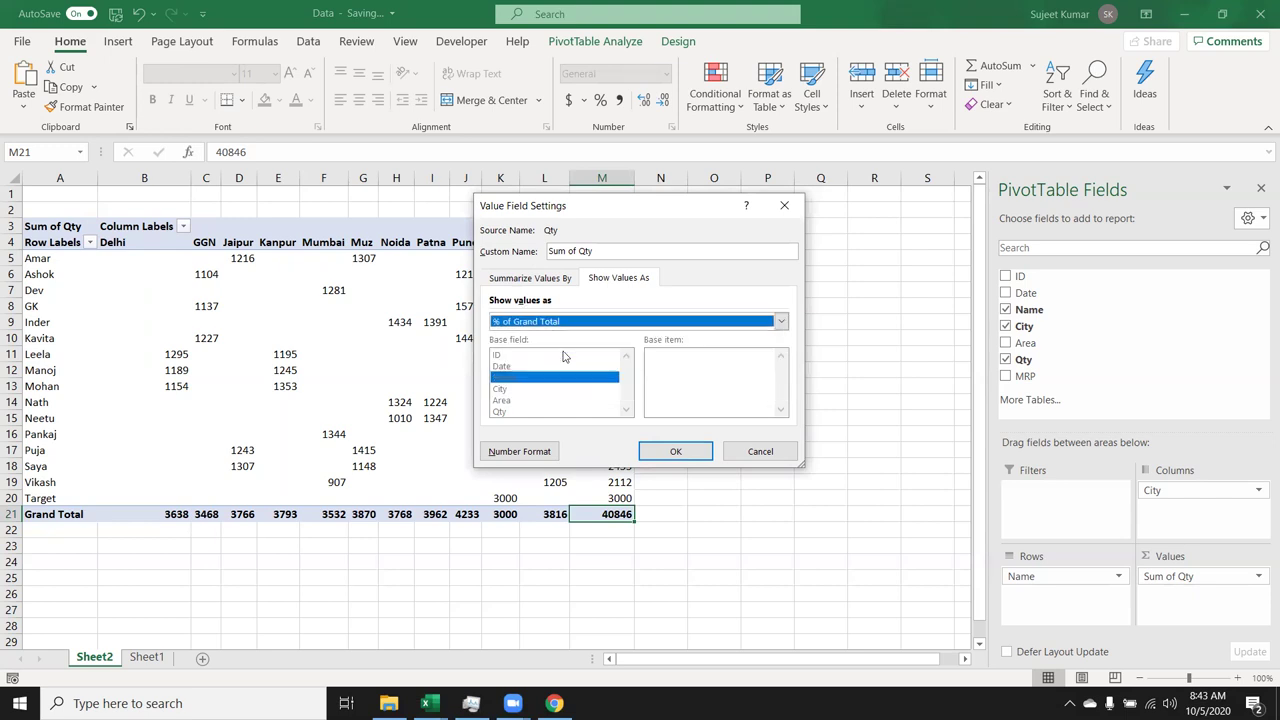
left_click(694, 452)
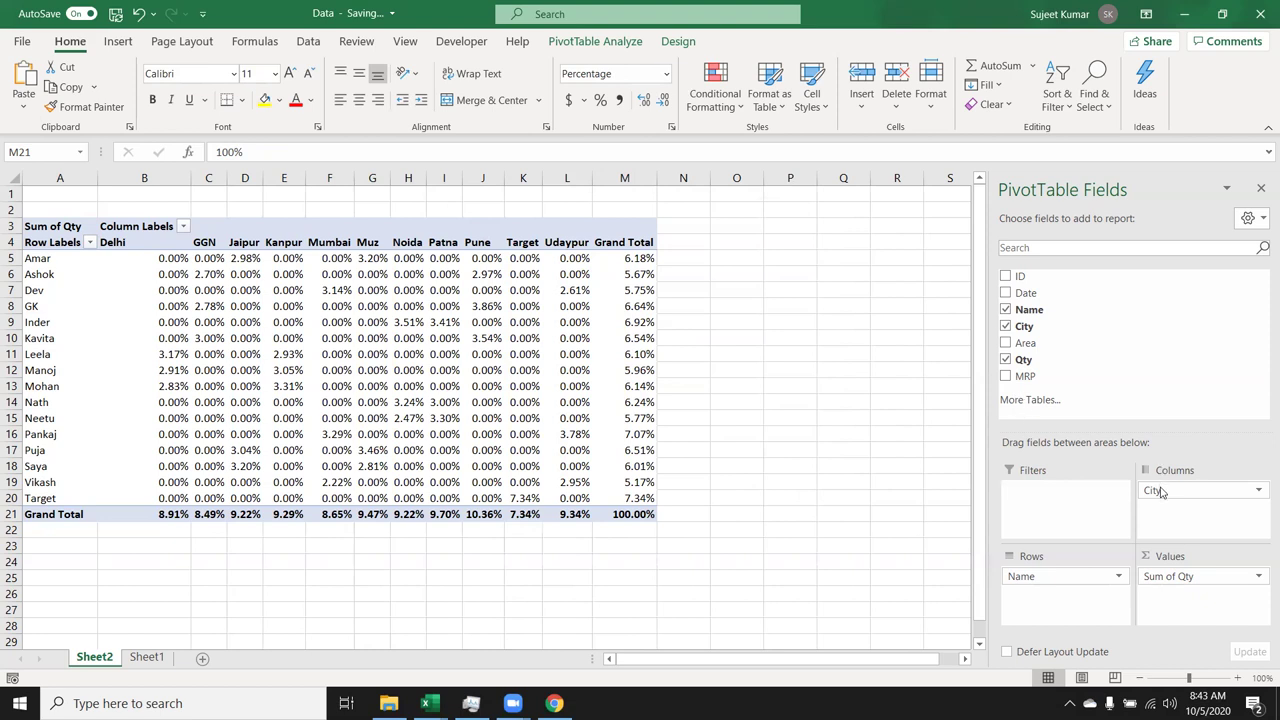
left_click_drag(1160, 490, 1088, 363)
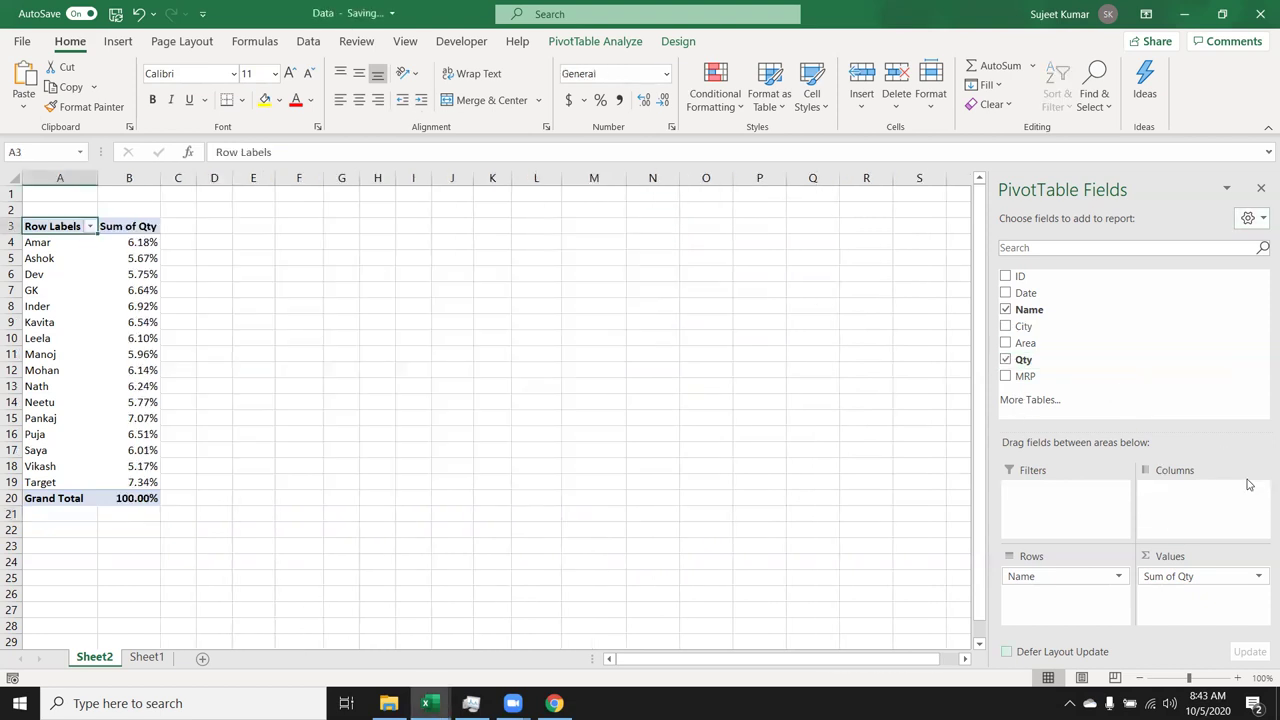
Step: Show Sum of Qty as Difference From base field Name, base item Target (Amar -477)
left_click(1236, 575)
left_click(1240, 560)
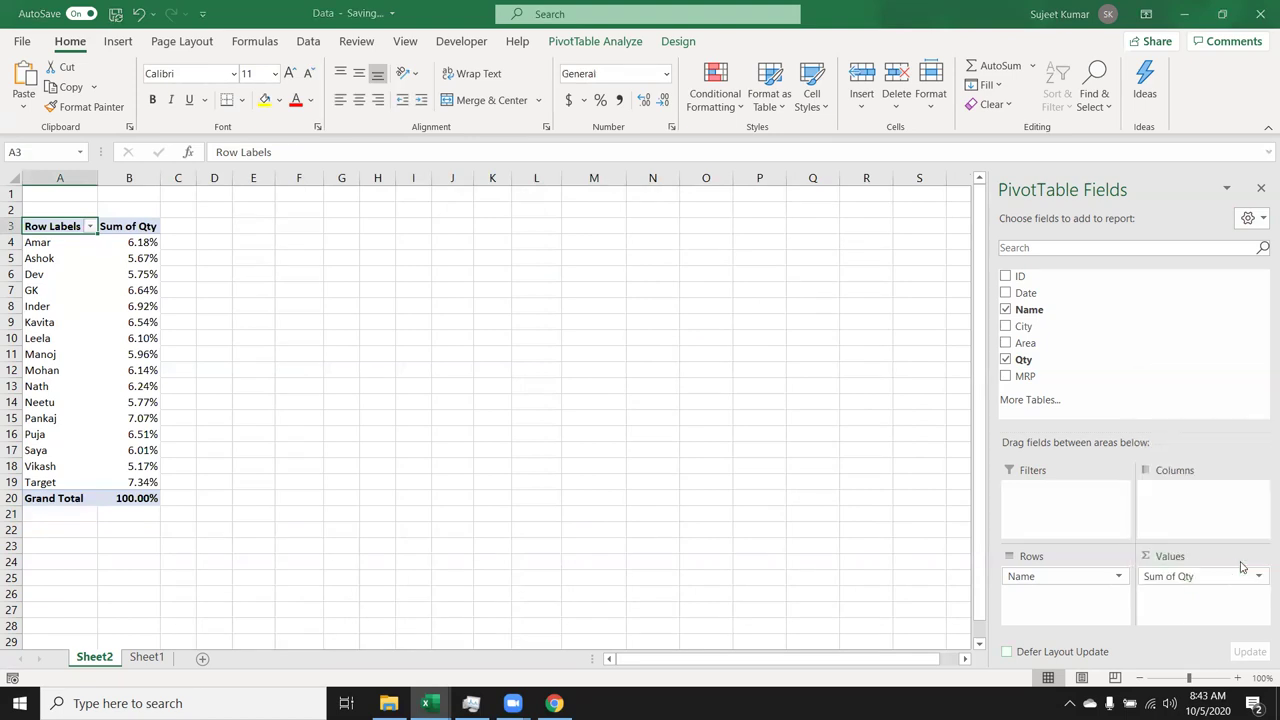
left_click(612, 279)
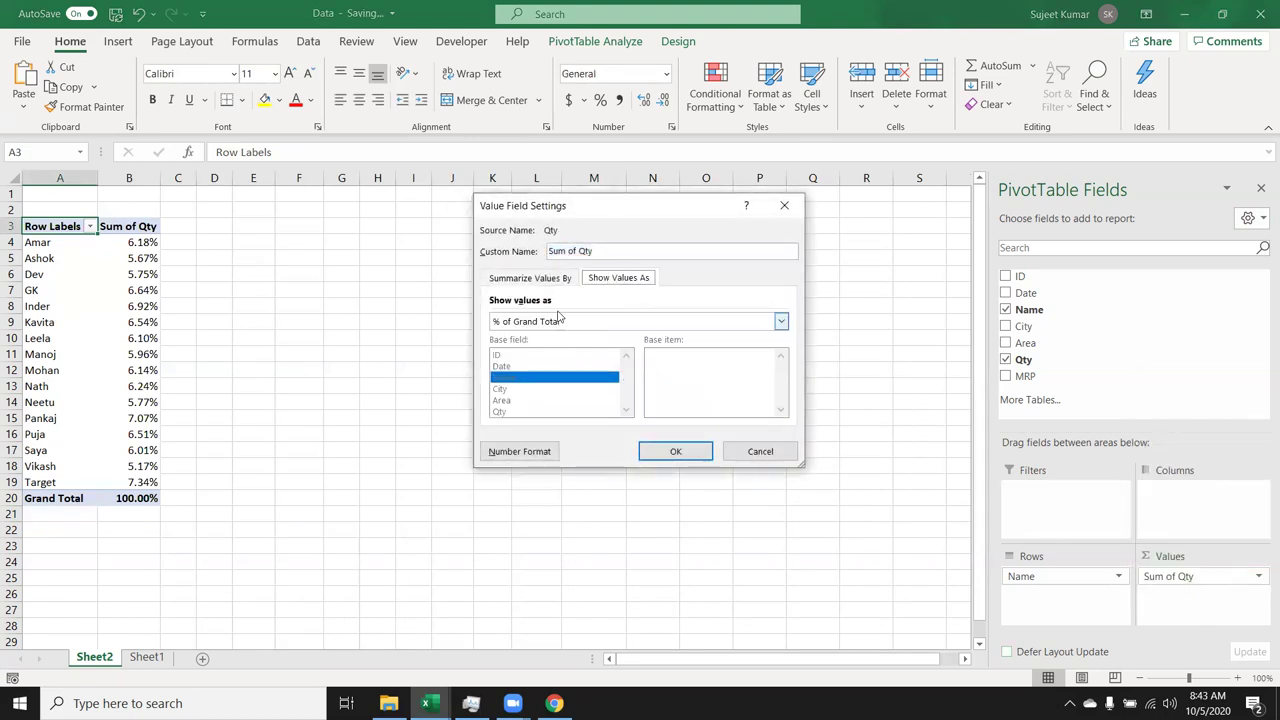
left_click(560, 321)
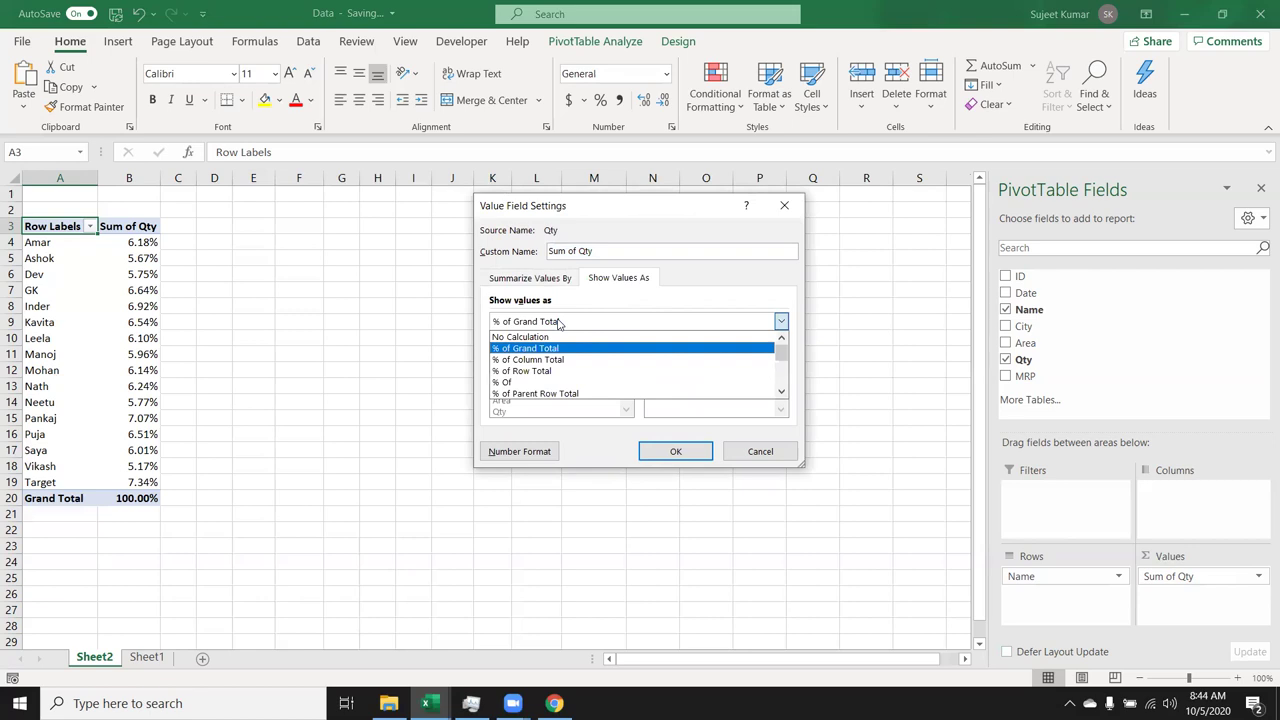
key("Down")
key("Down")
key("Down")
key("Down")
key("Down")
key("Down")
key("Down")
key("Down")
key("Up")
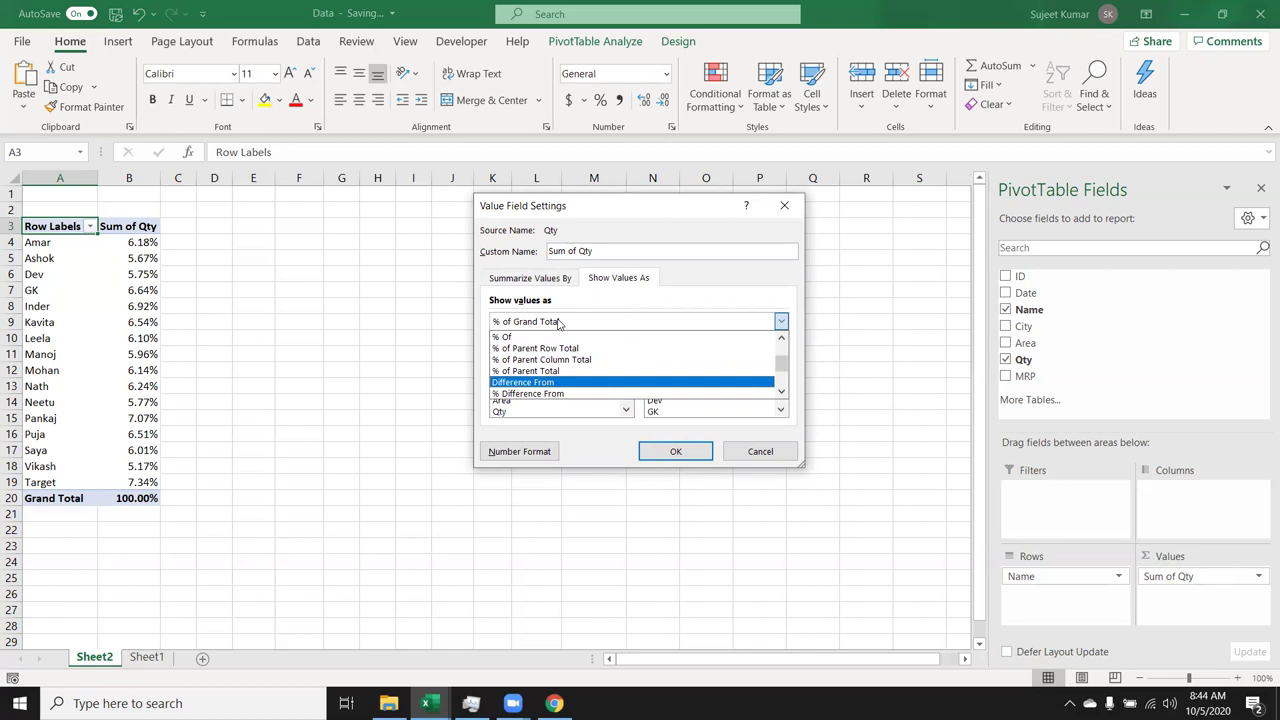
key("Return")
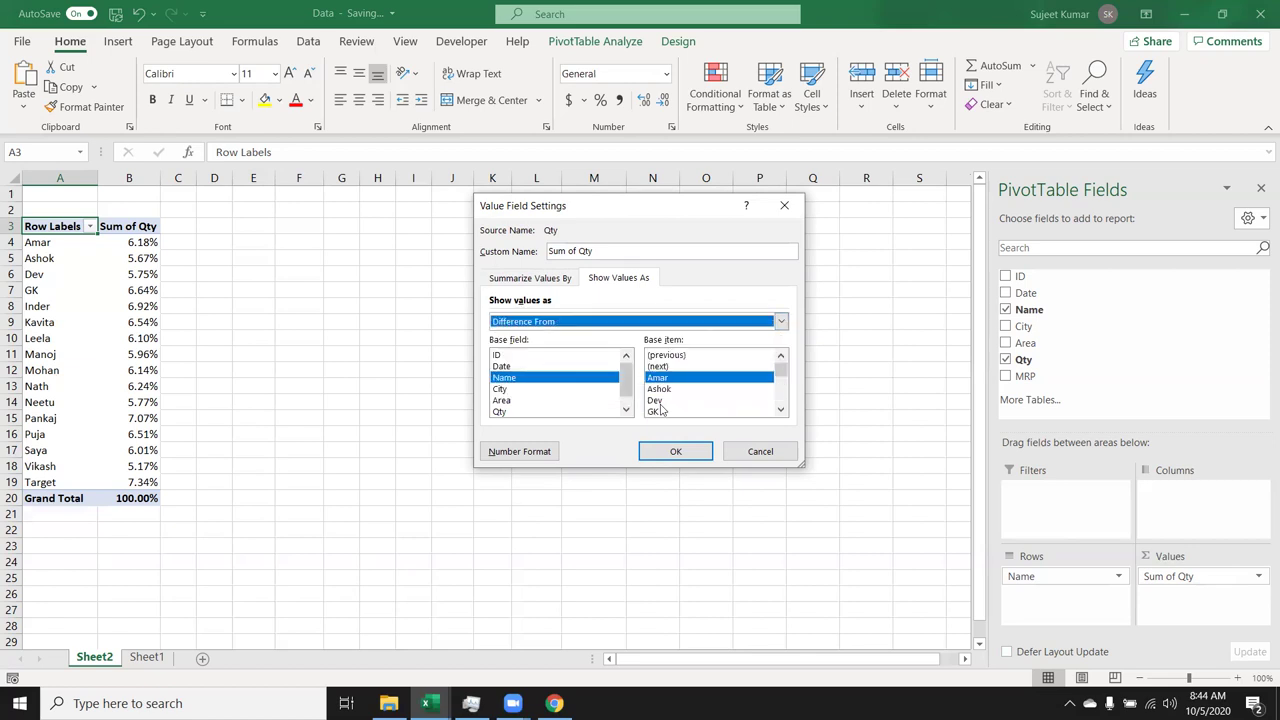
left_click_drag(783, 377, 783, 400)
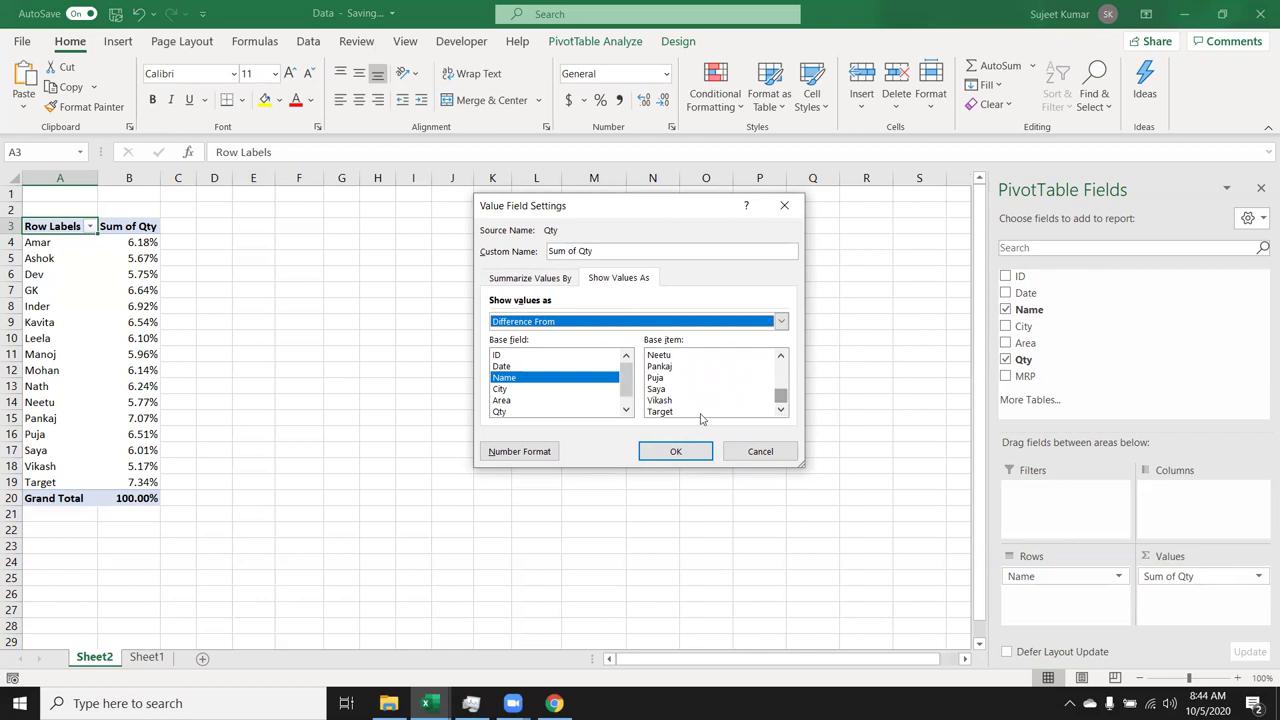
left_click(700, 411)
left_click(677, 452)
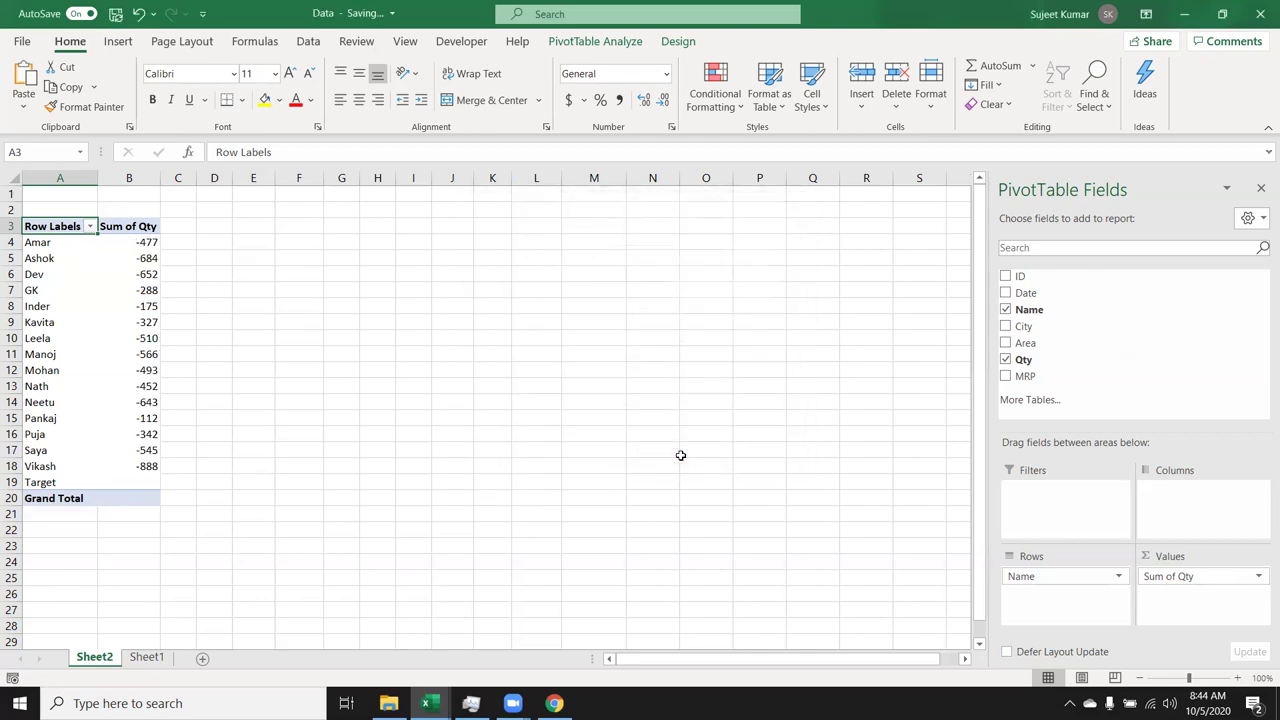
Step: Change Sum of Qty to % Difference From Target, giving Amar -15.90%
left_click(1207, 576)
left_click(1207, 576)
left_click(1200, 557)
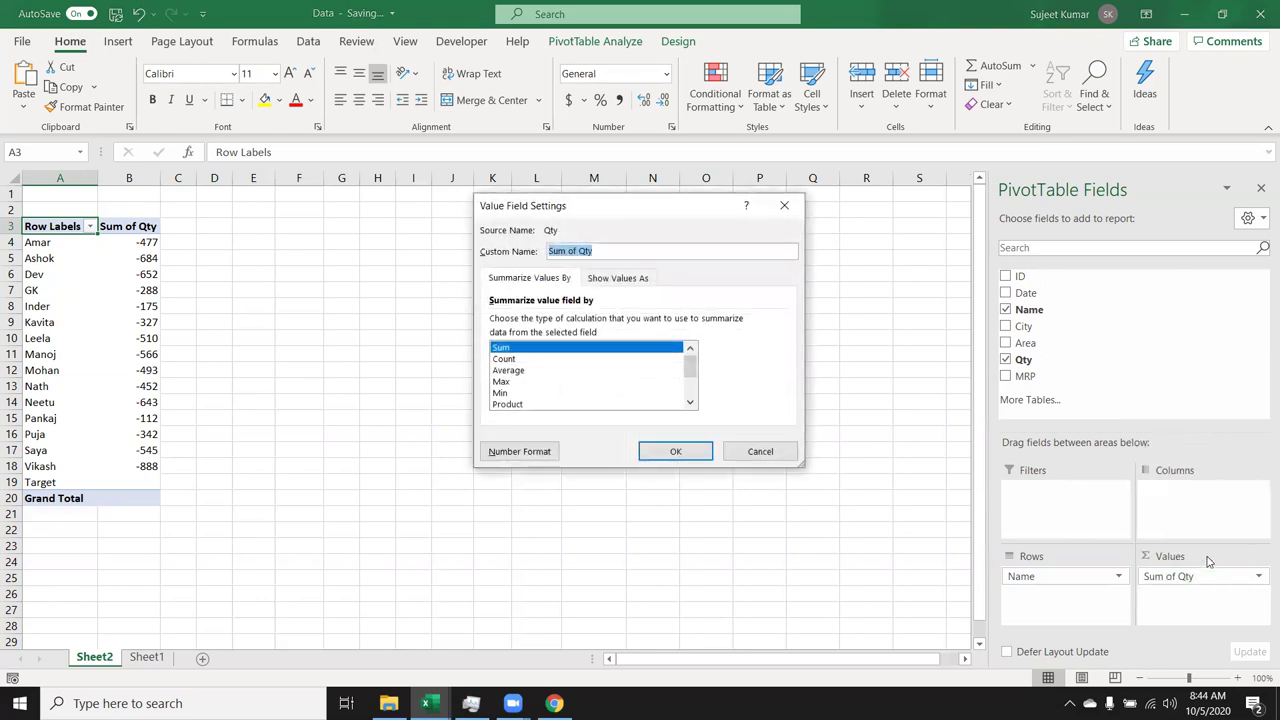
left_click(620, 282)
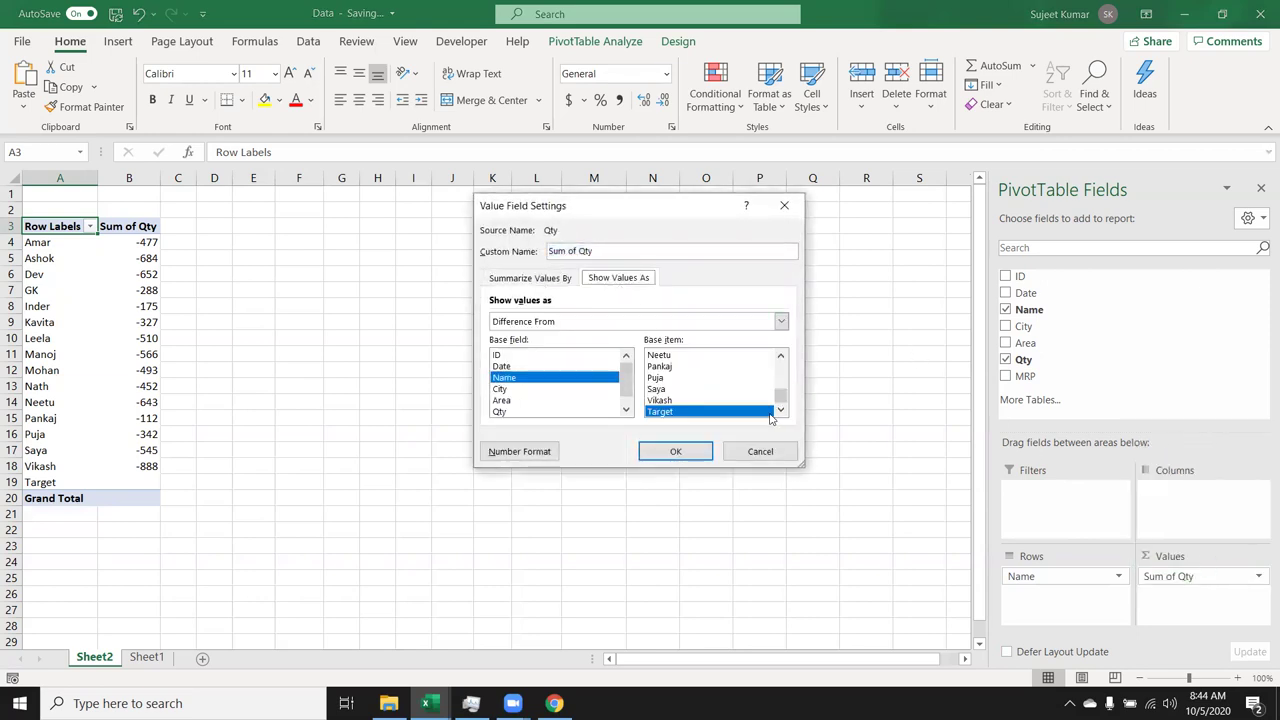
left_click(538, 327)
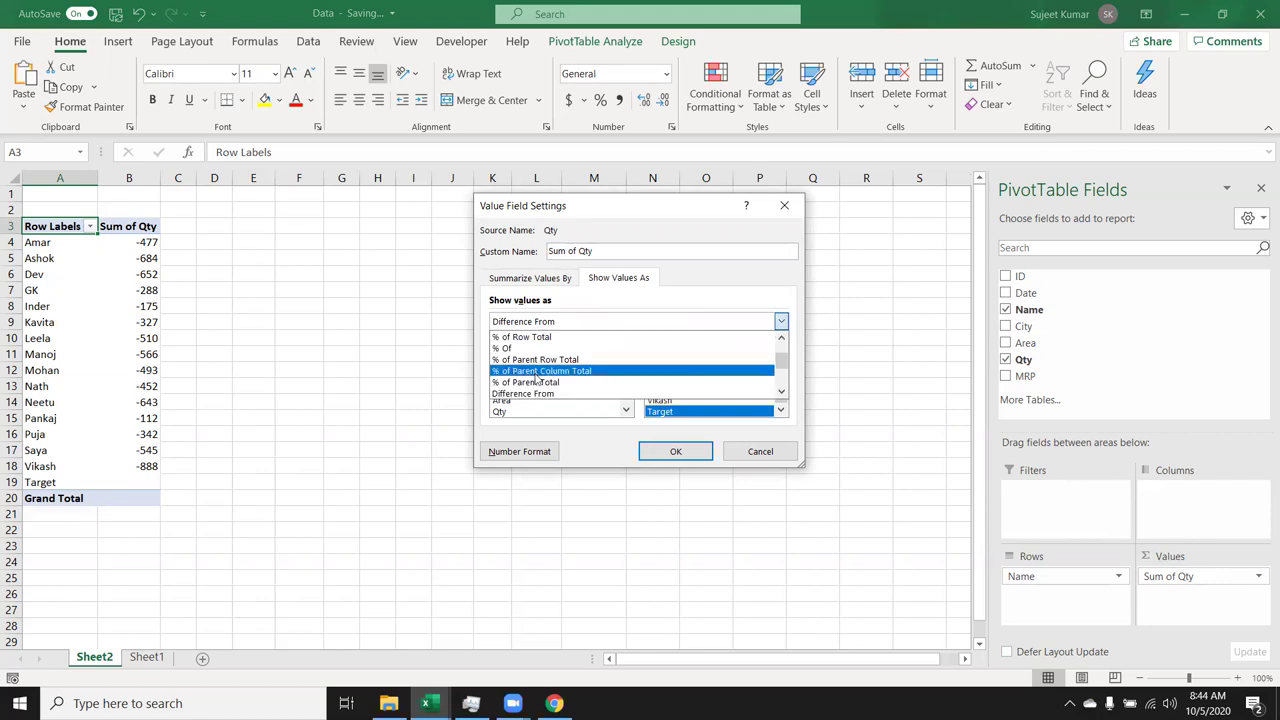
key("Down")
key("Down")
key("Down")
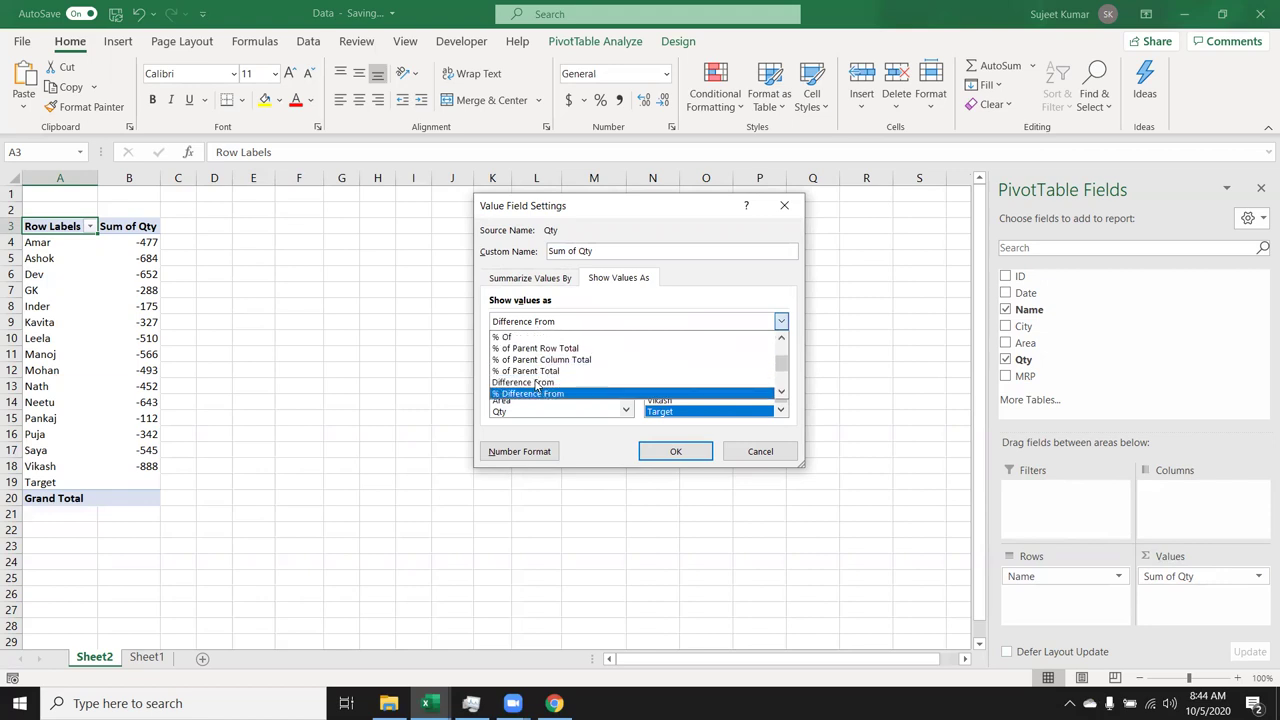
key("Return")
left_click(678, 449)
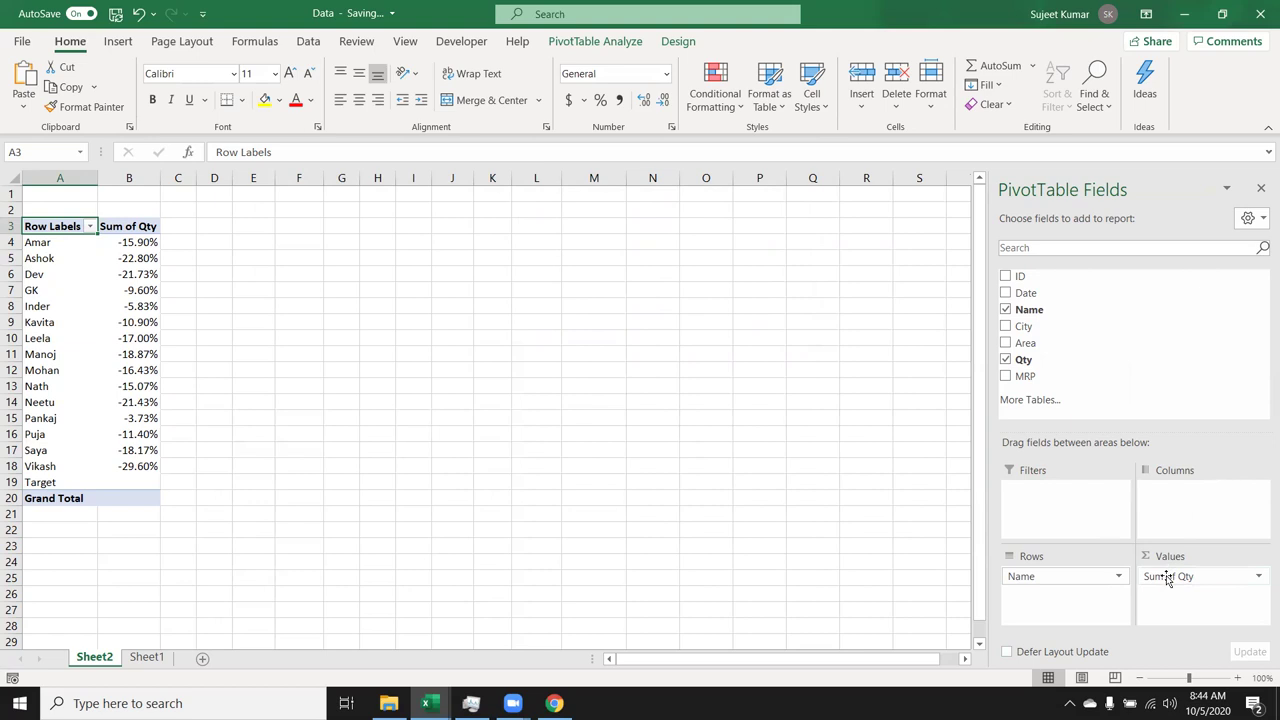
Step: Remove Qty and Name from the pivot and use Date as the row field
left_click_drag(1168, 580, 1175, 395)
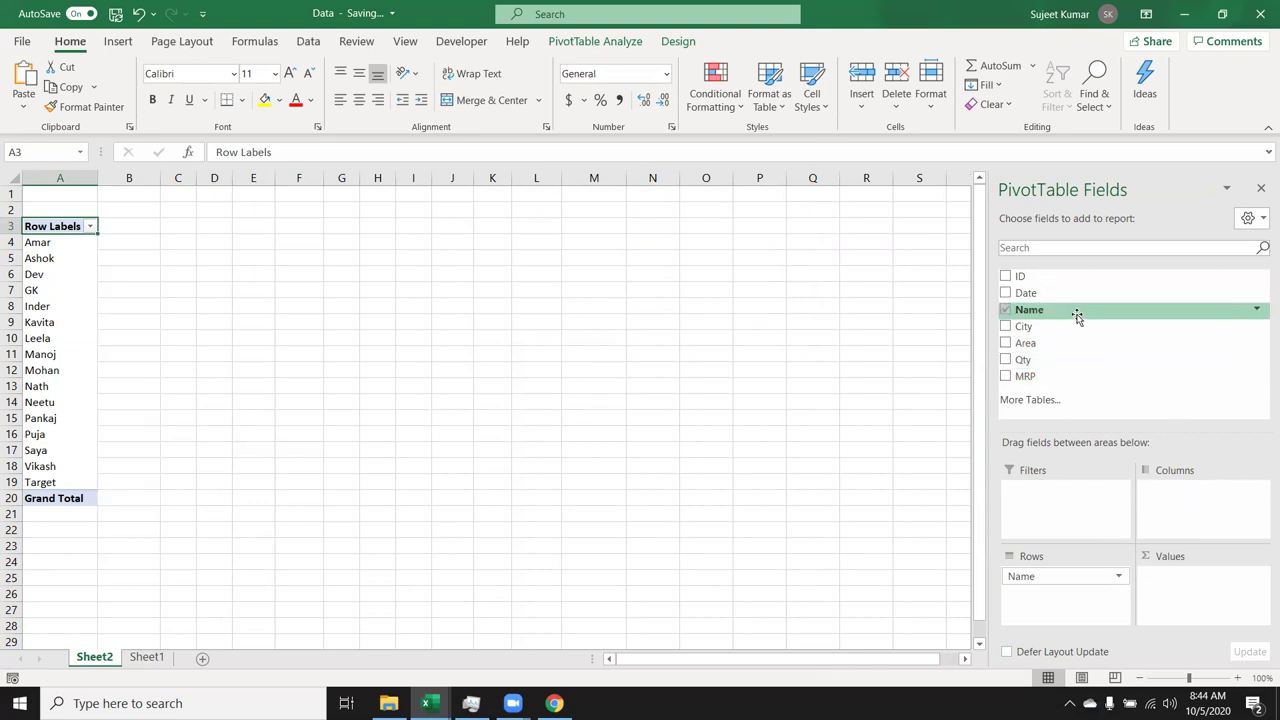
left_click(1006, 310)
left_click_drag(1025, 293, 1040, 578)
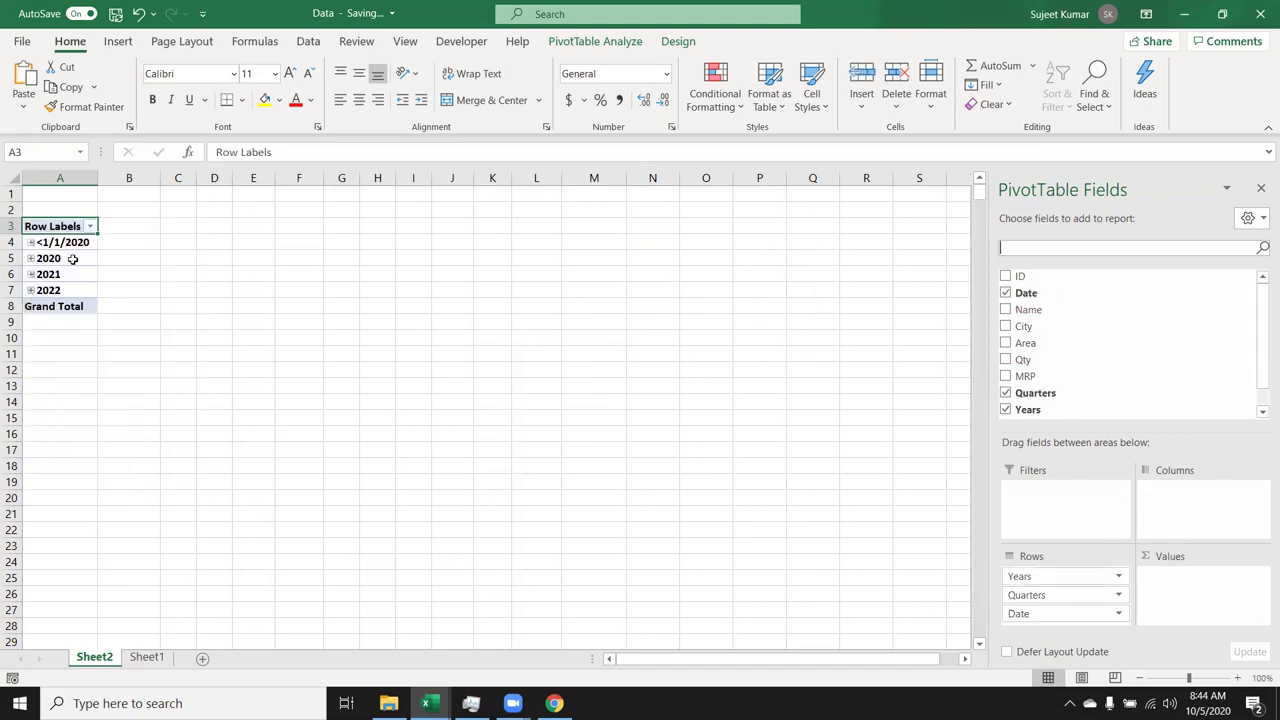
Step: Group the Date rows by Months only, dropping Quarters and Years
right_click(66, 247)
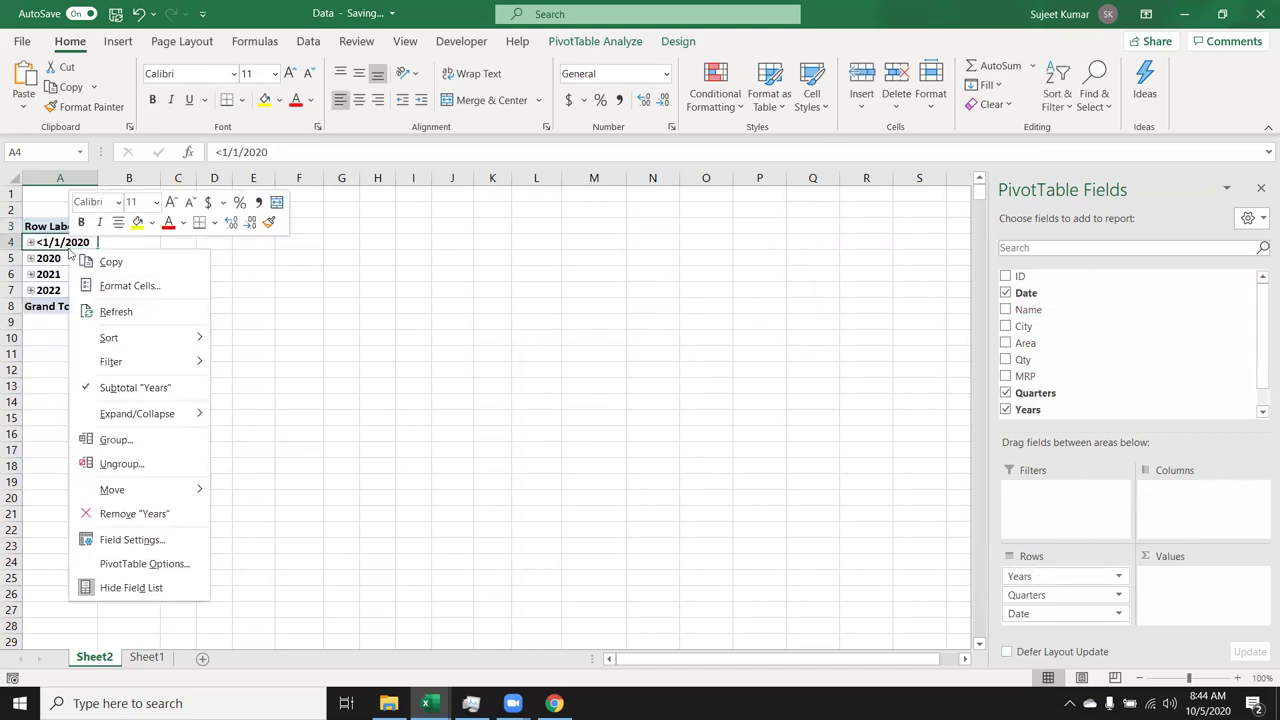
left_click(131, 447)
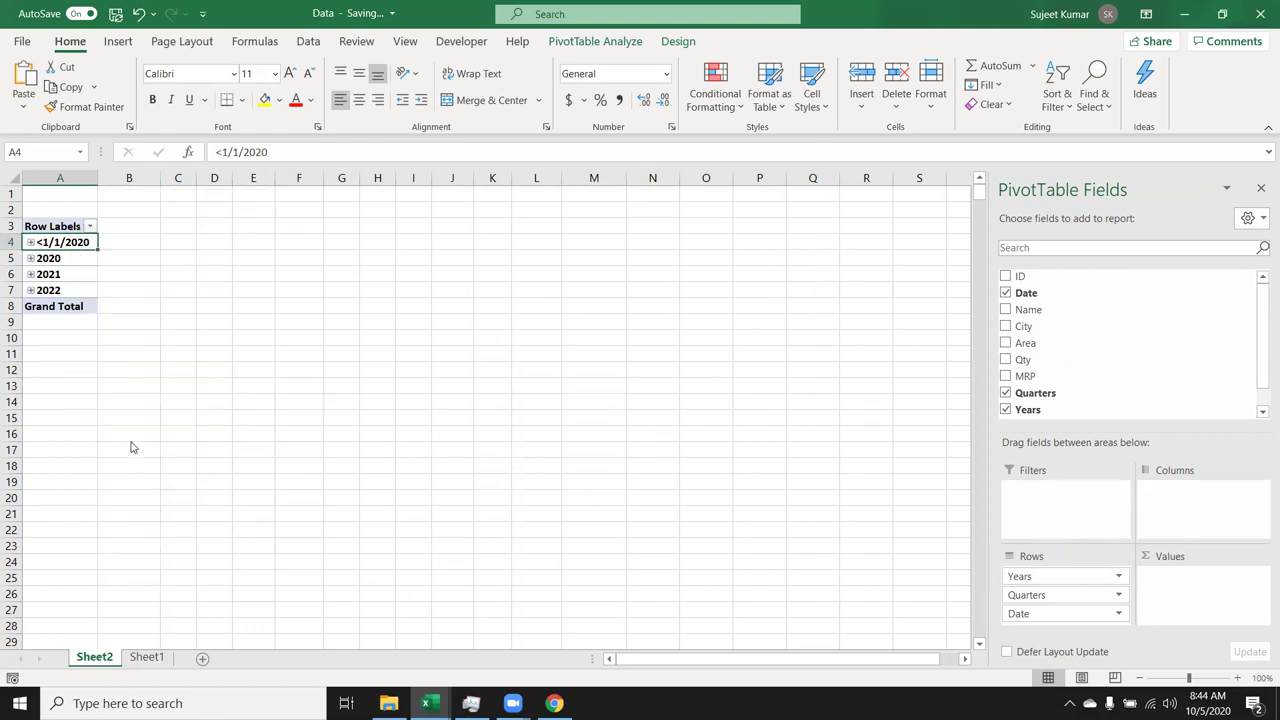
left_click(40, 471)
left_click(41, 483)
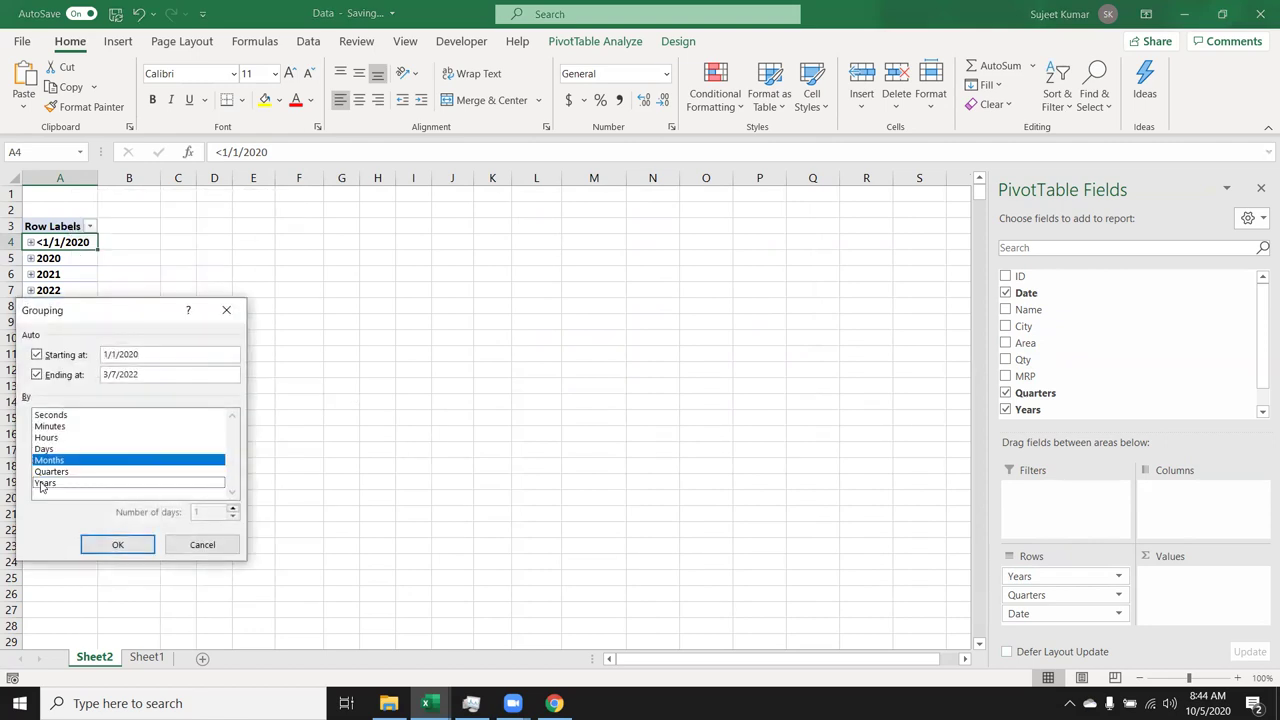
left_click(115, 544)
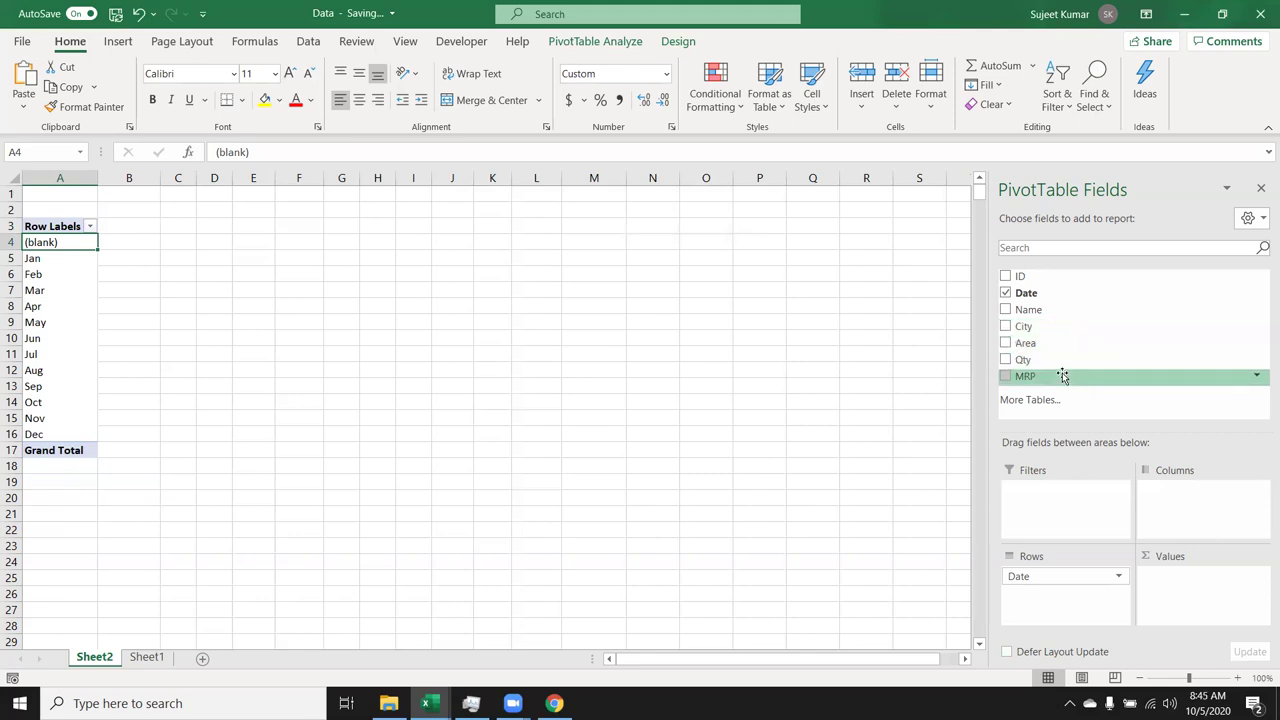
Step: Add Qty back to the values as a Running Total In by Date, reaching 40846 in Dec
mouse_move(1066, 360)
left_mouse_down()
mouse_move(1176, 590)
mouse_move(1158, 576)
left_mouse_up()
left_click(1170, 576)
left_click(1190, 557)
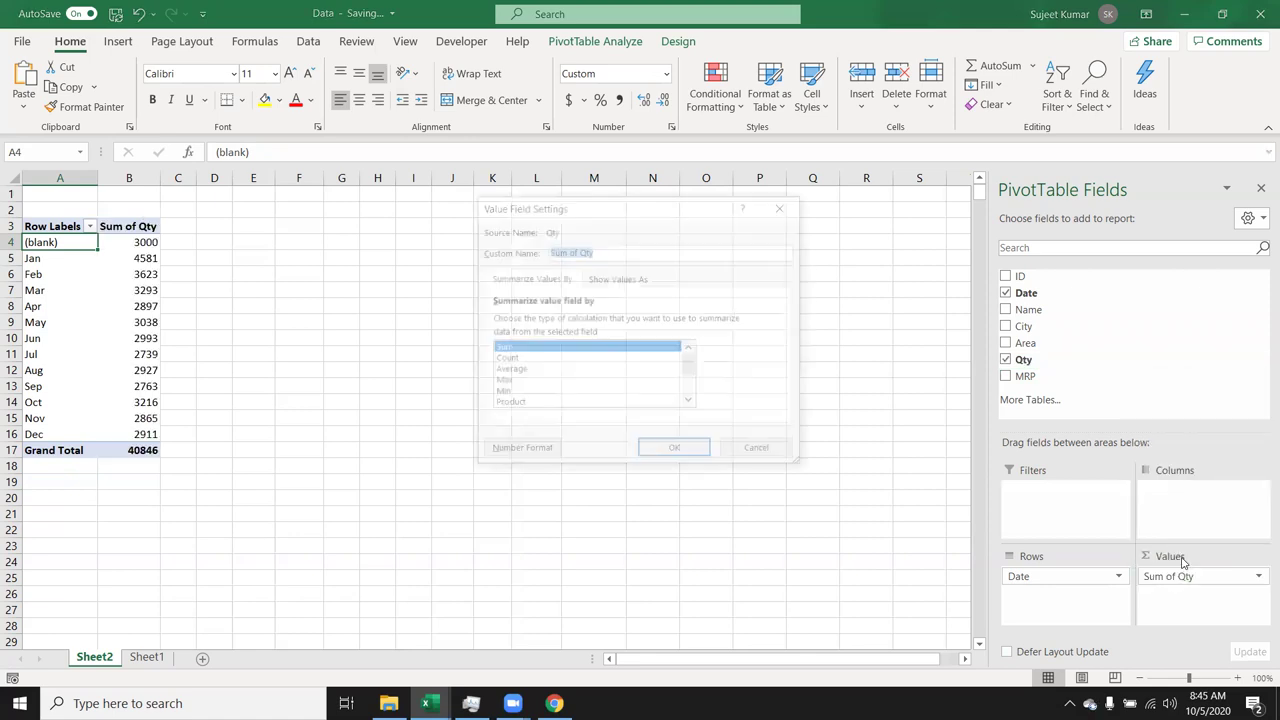
left_click(618, 277)
left_click(600, 321)
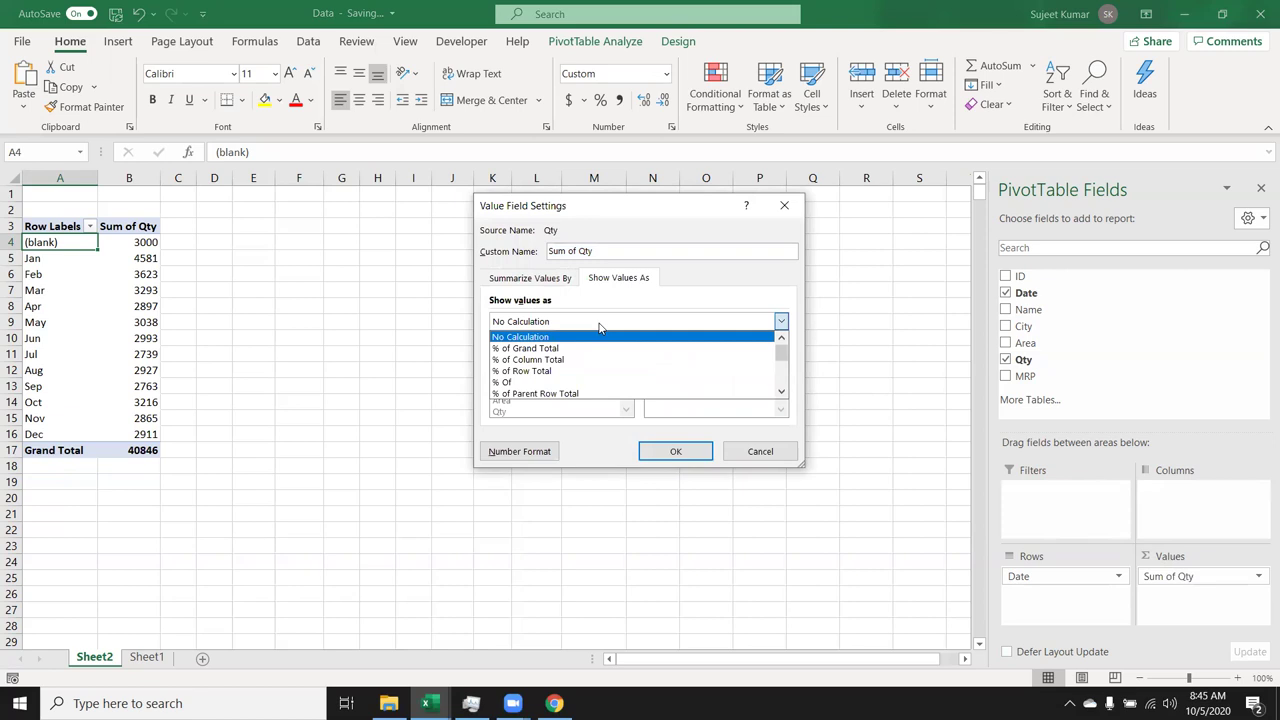
key("Down")
key("Down")
key("Down")
key("Down")
key("Down")
key("Down")
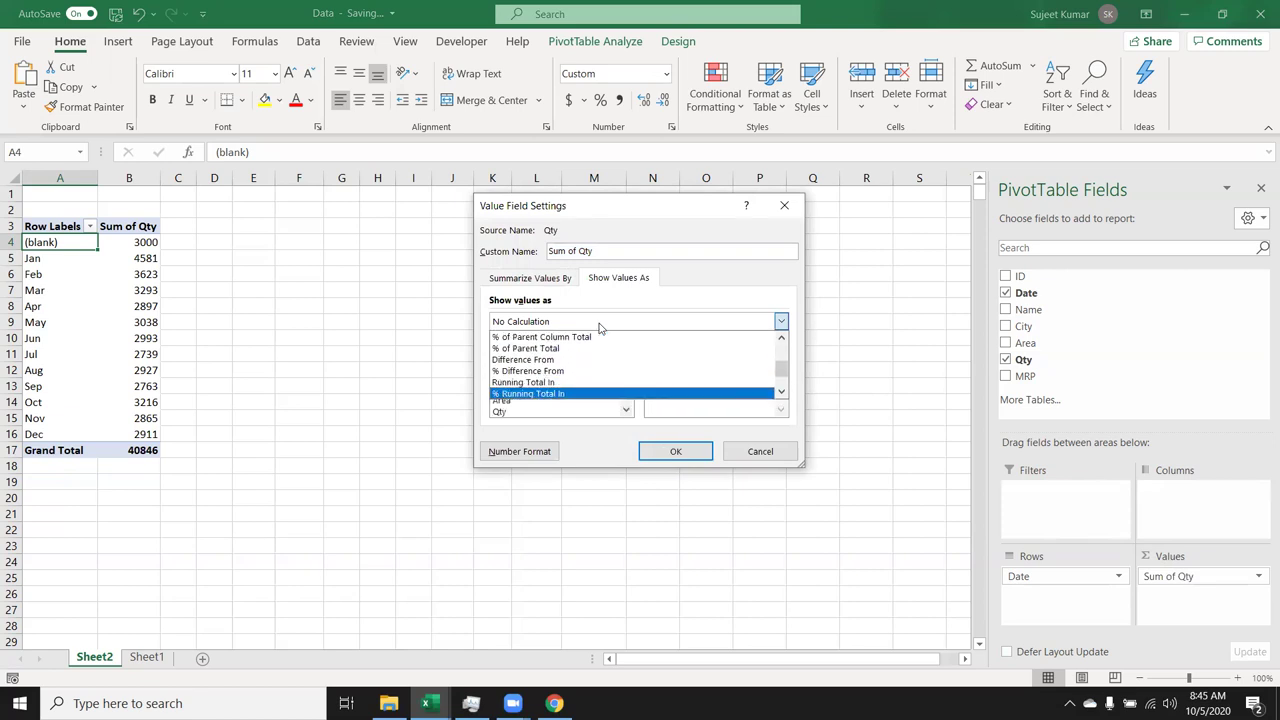
key("Up")
key("Return")
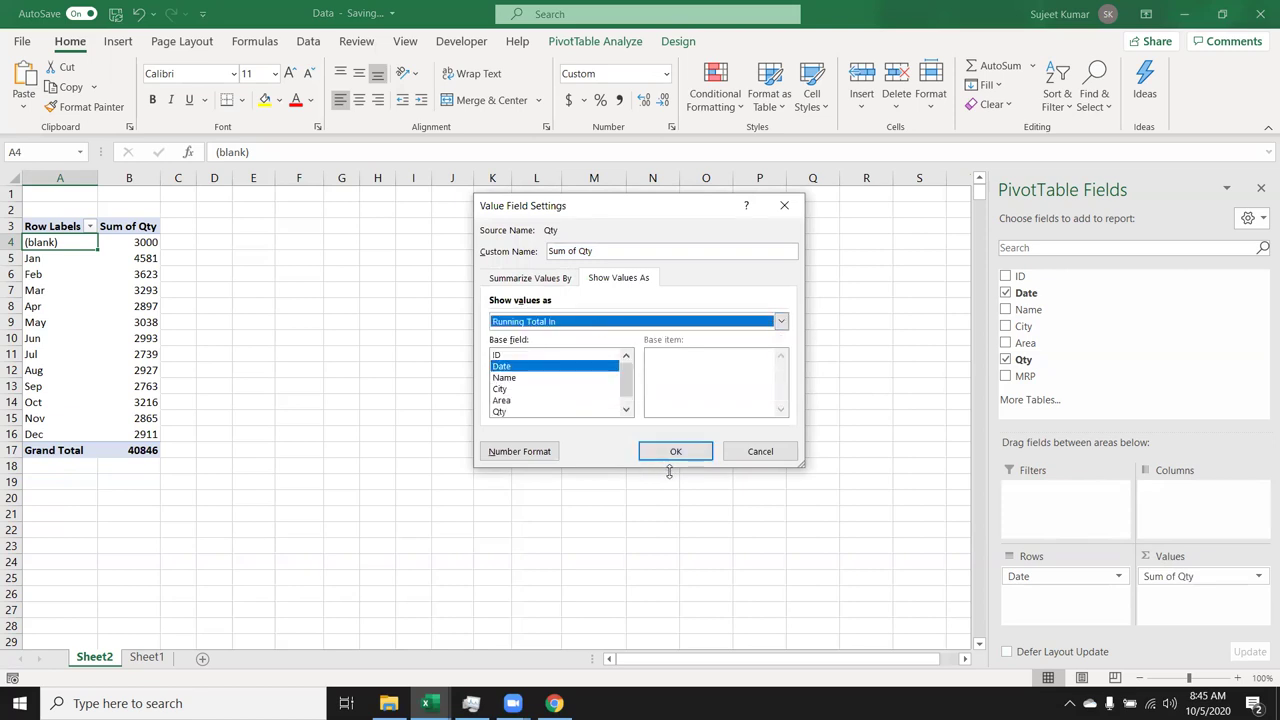
left_click(674, 451)
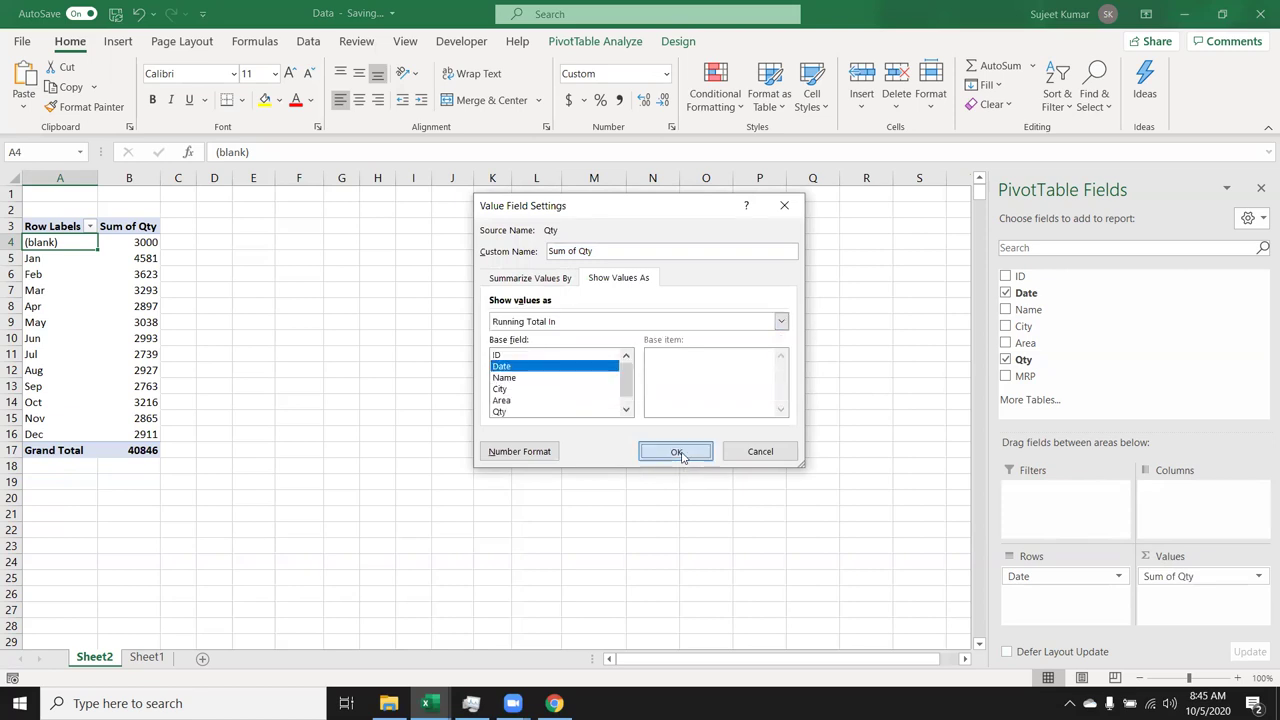
Step: Browse the Sum of Qty Show Values As options, then cancel without changing the pivot
left_click(1186, 578)
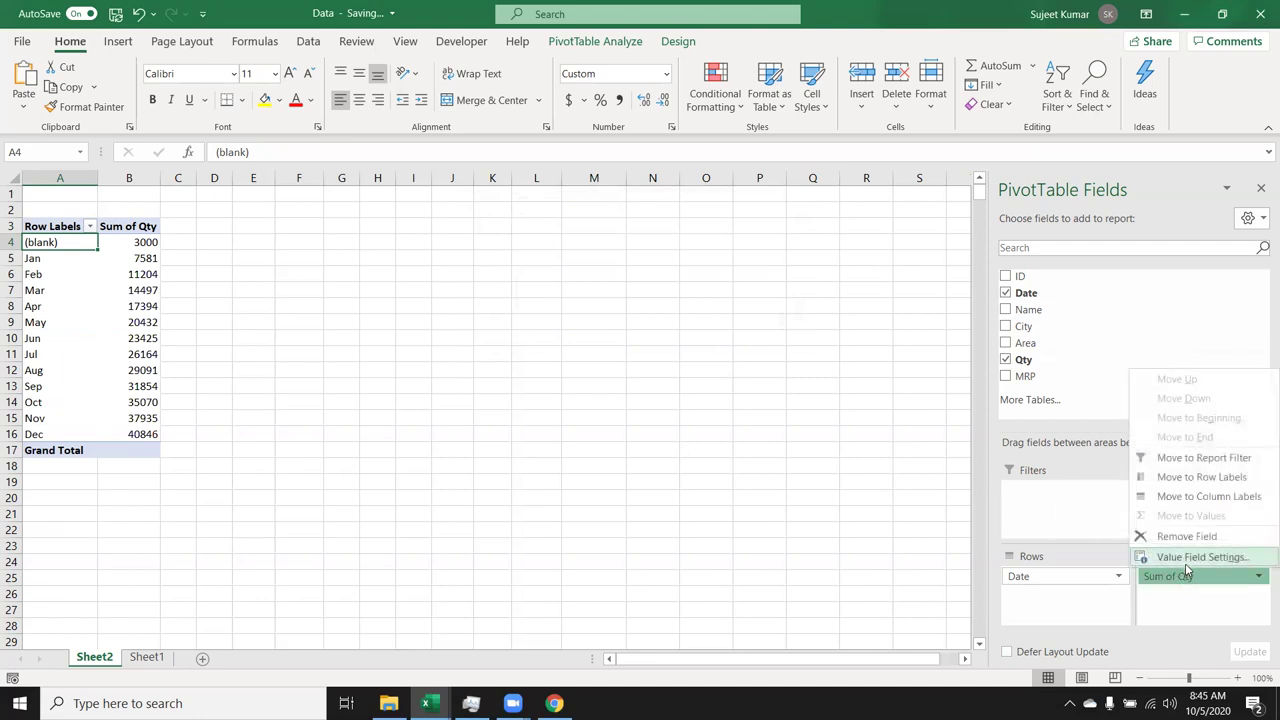
left_click(1190, 557)
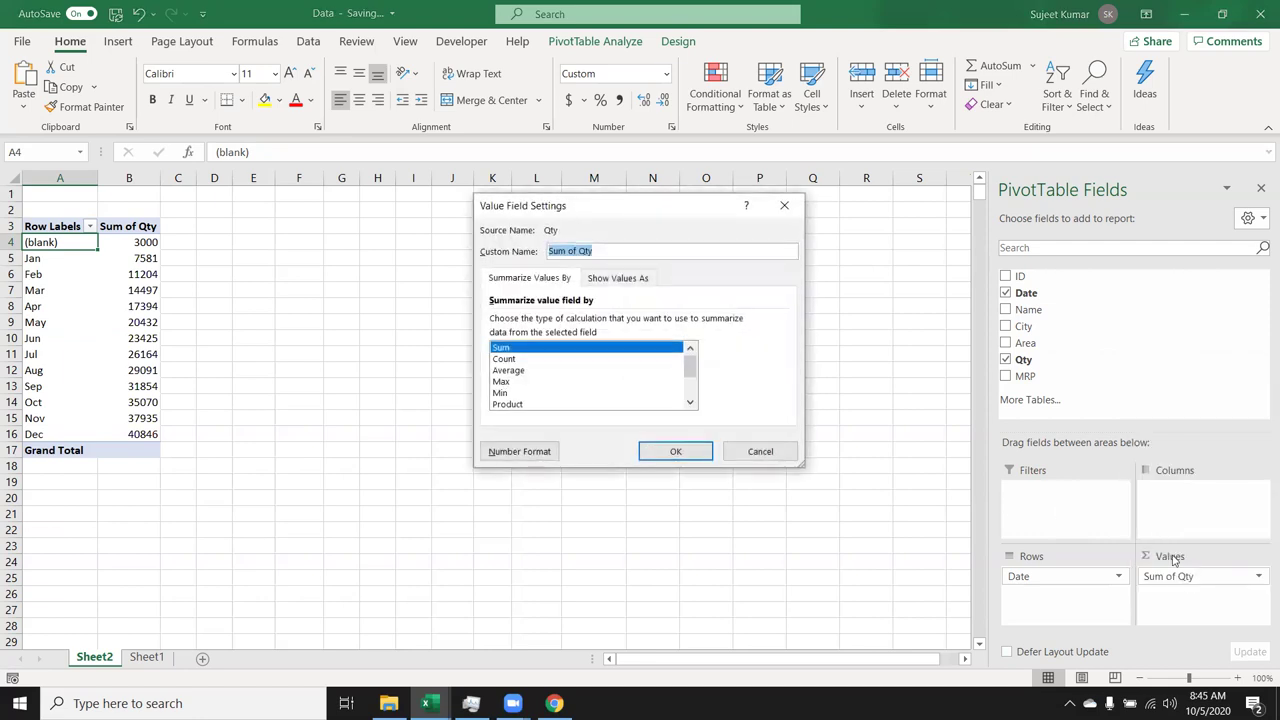
left_click(633, 279)
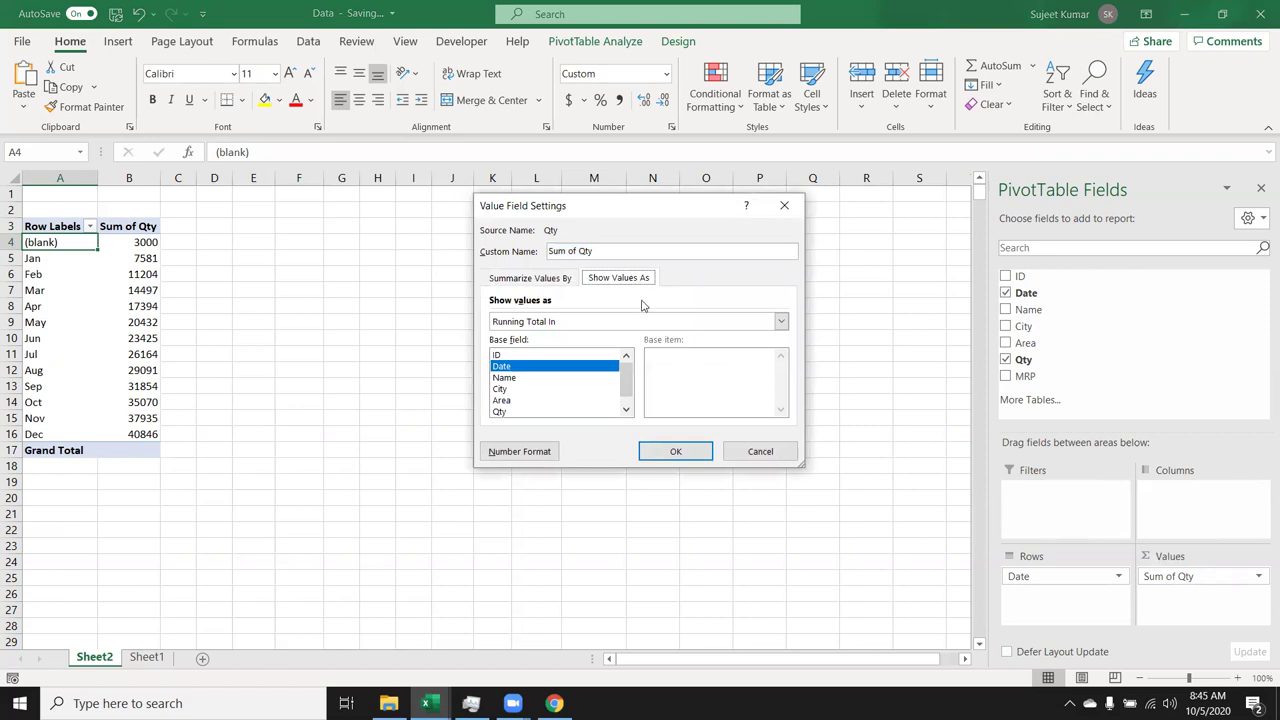
left_click(641, 322)
key("Down")
key("Return")
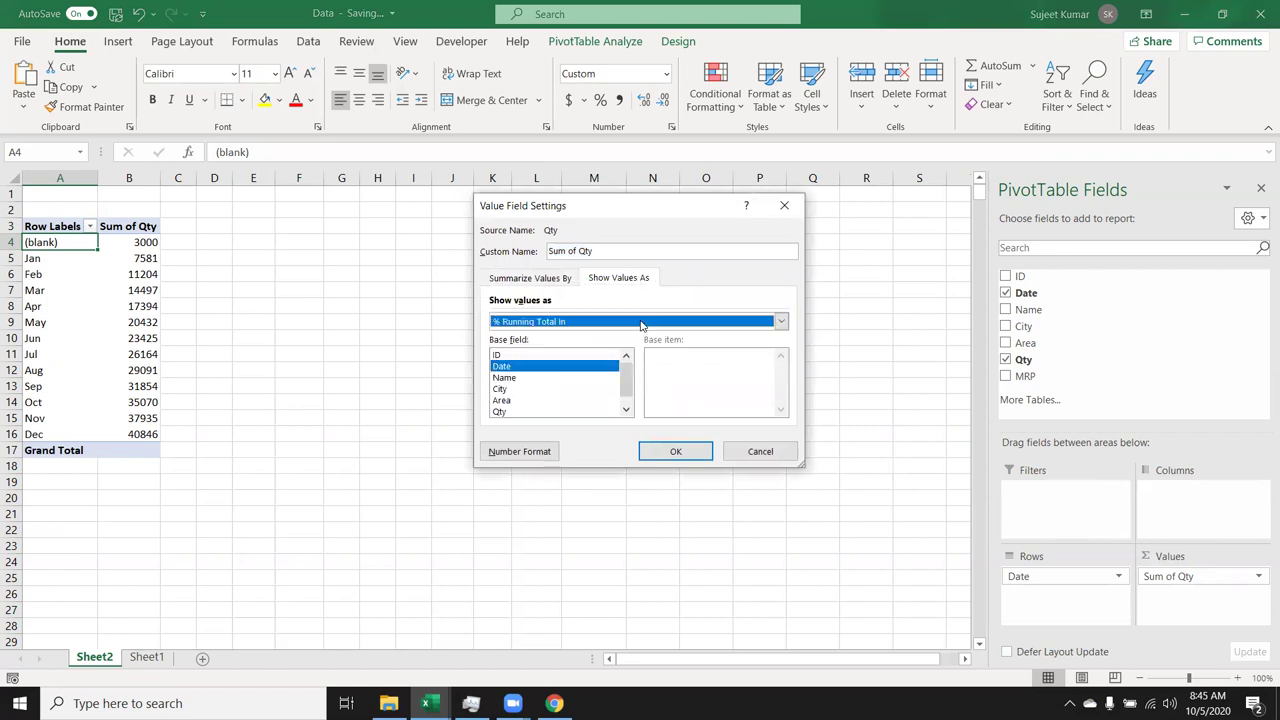
left_click(641, 322)
key("Down")
key("Down")
key("Down")
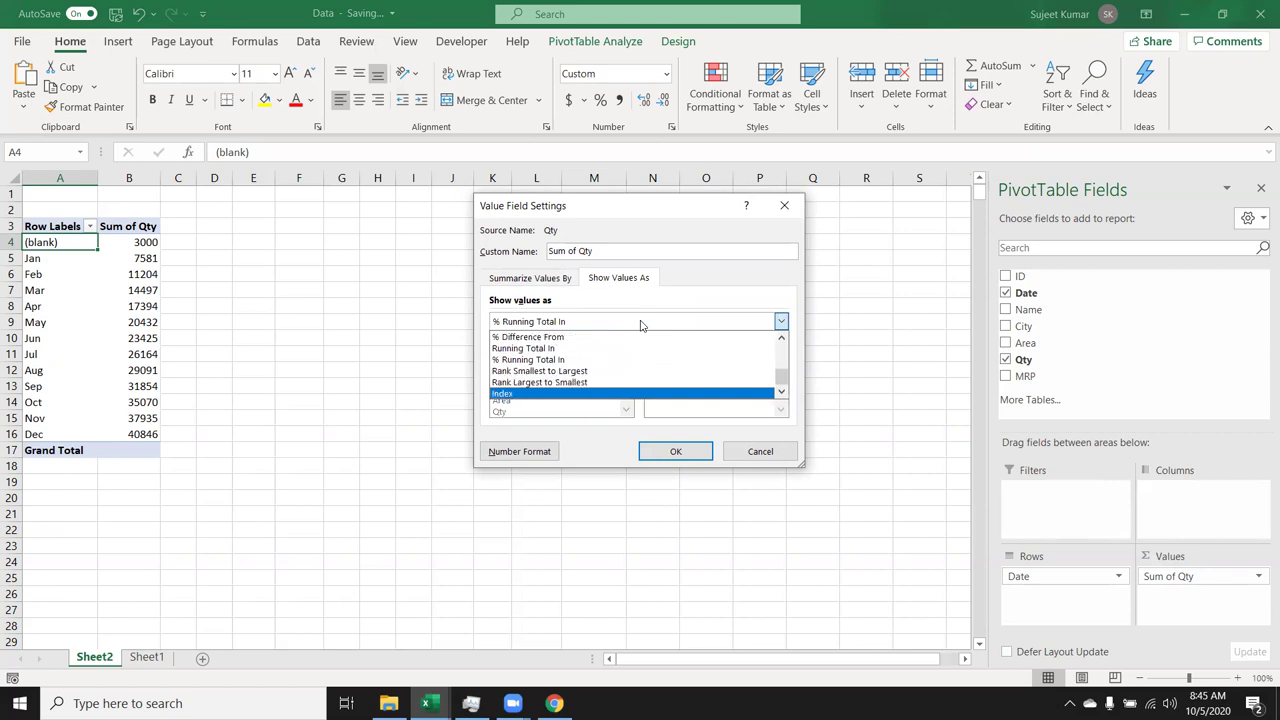
key("Up")
key("Up")
key("Up")
key("Up")
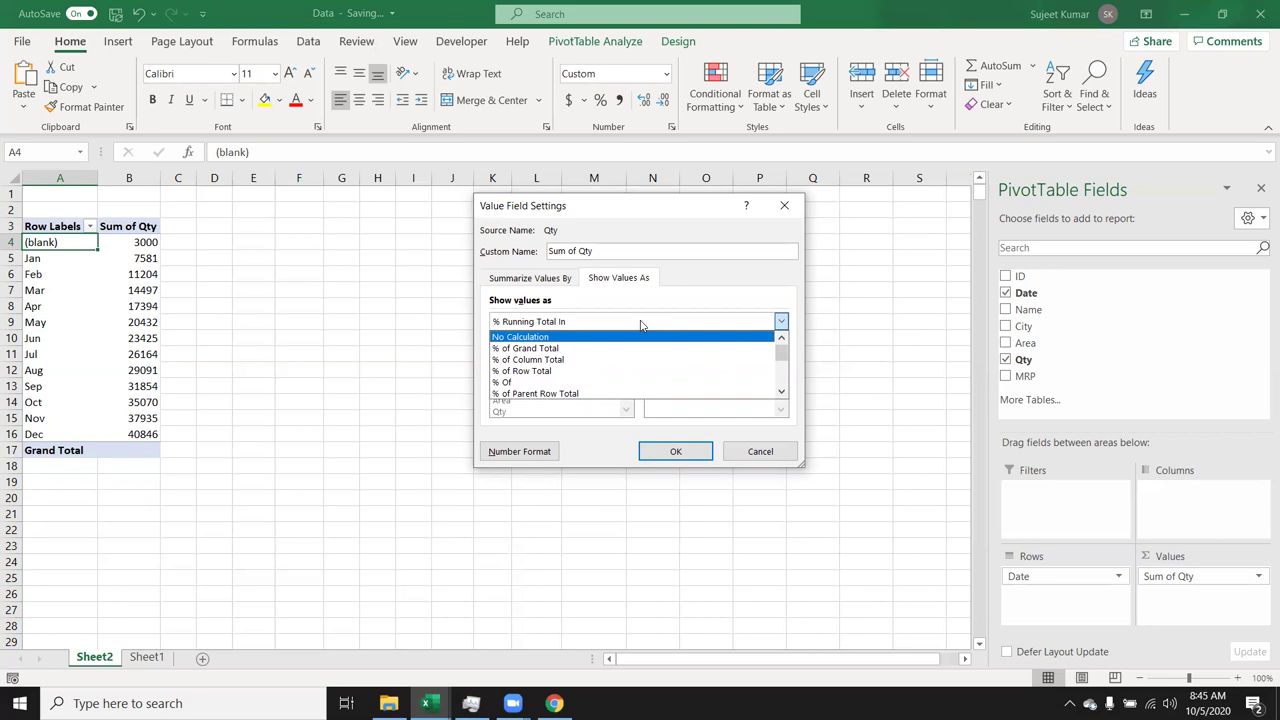
left_click(641, 324)
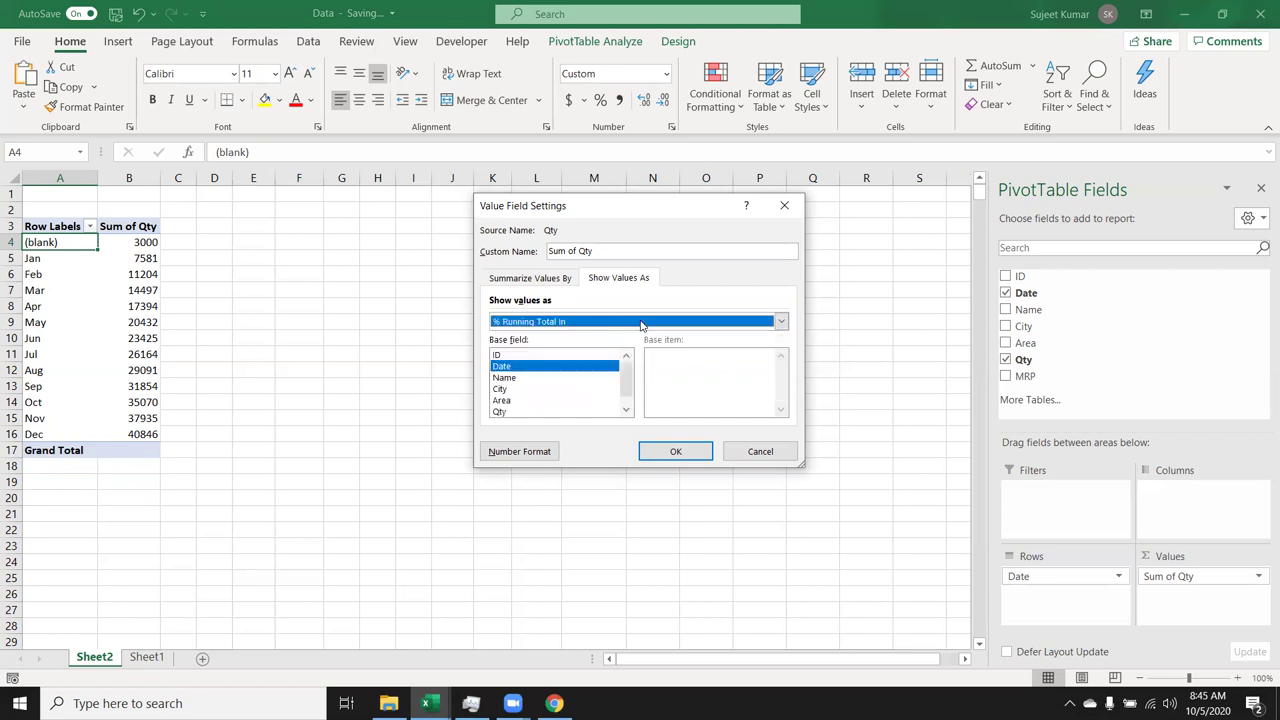
key("Escape")
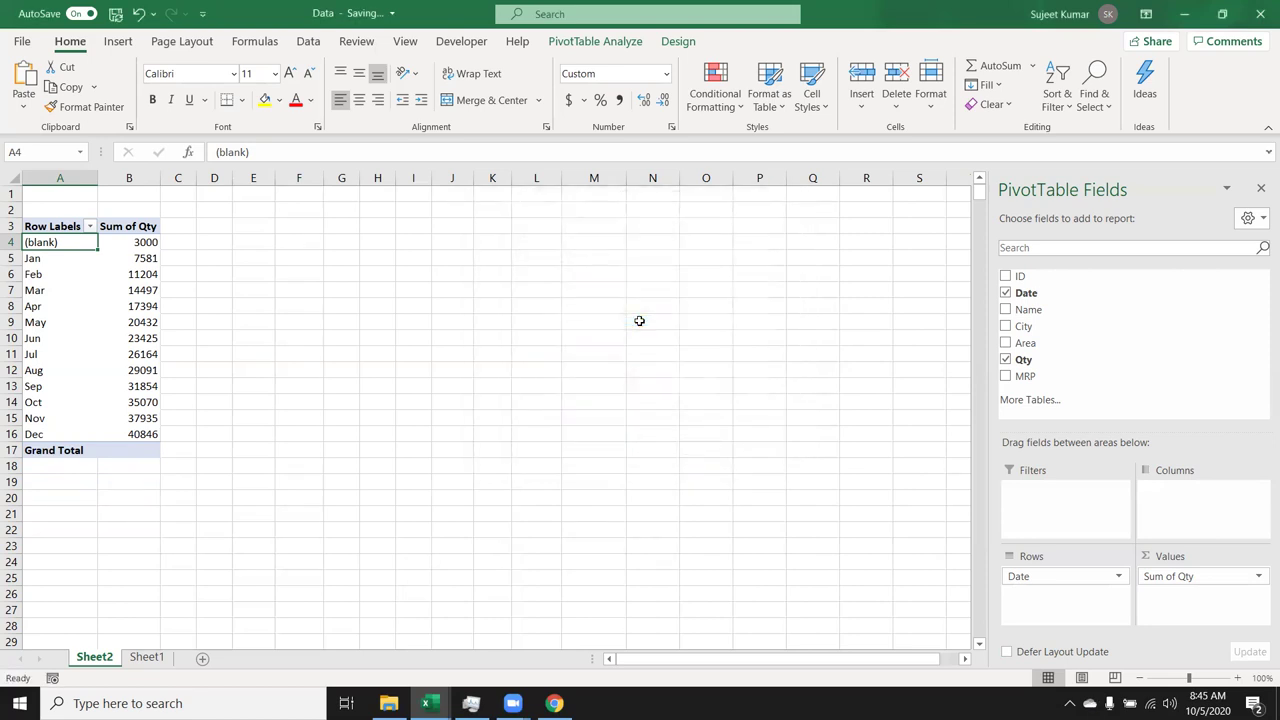
Step: Build a new pivot on Sheet3 from Sheet1's data with Name in rows and Sum of Qty in values
left_click(147, 656)
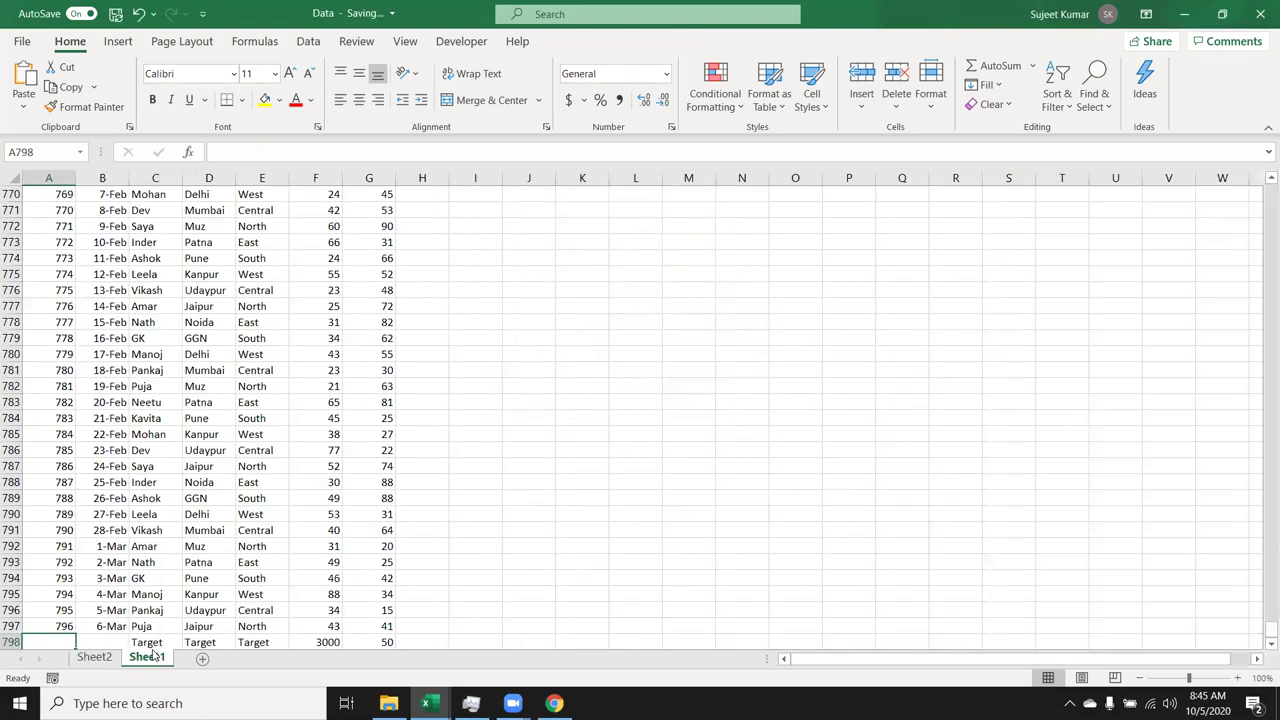
key("Up")
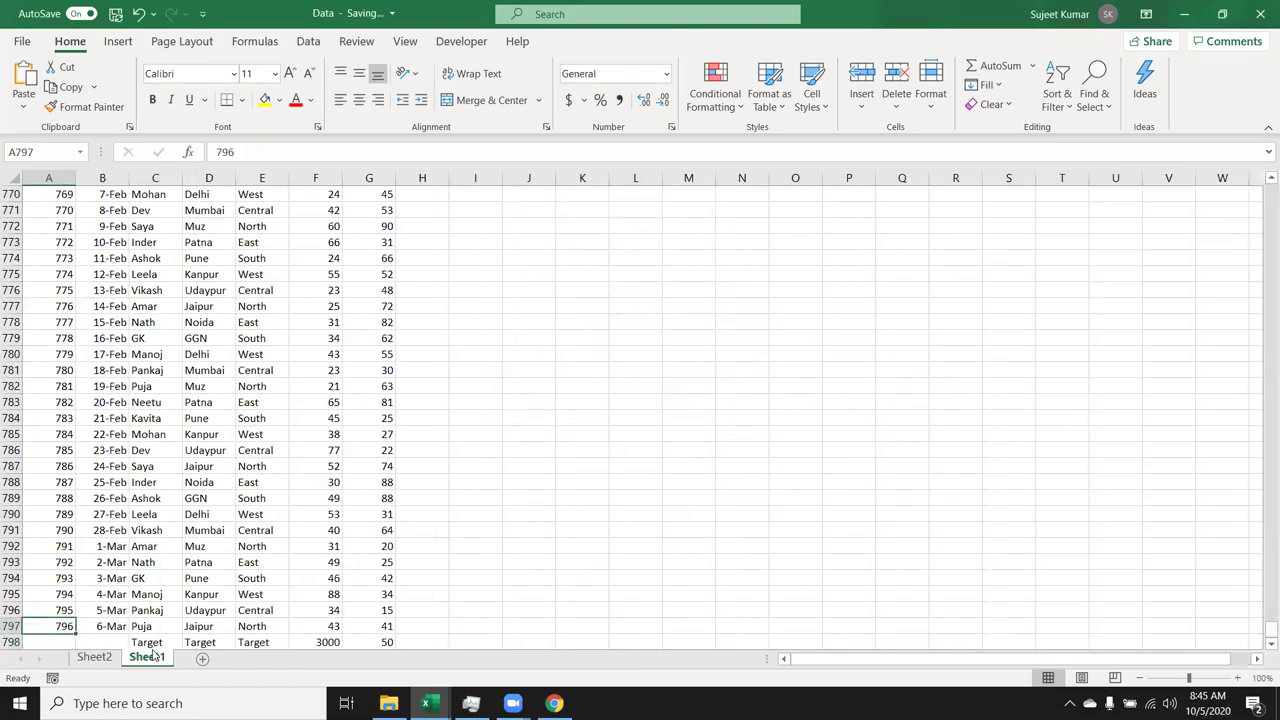
key("ctrl+Home")
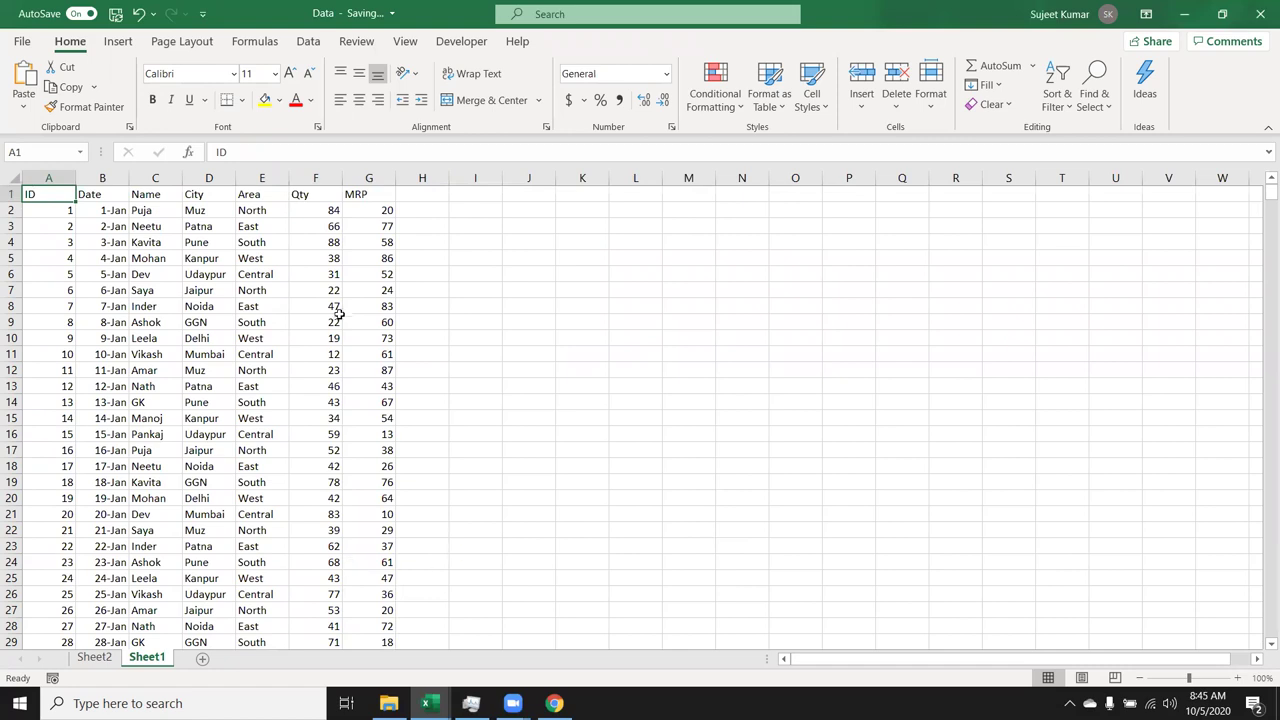
left_click(118, 41)
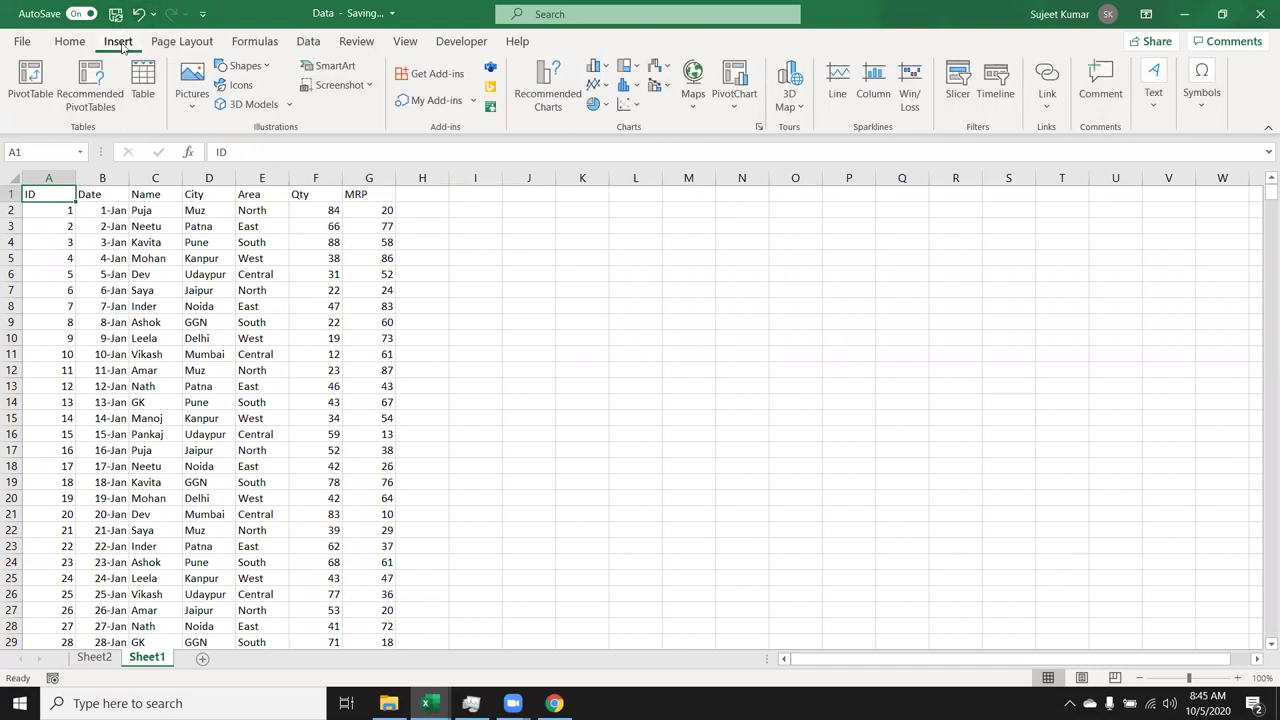
left_click(36, 88)
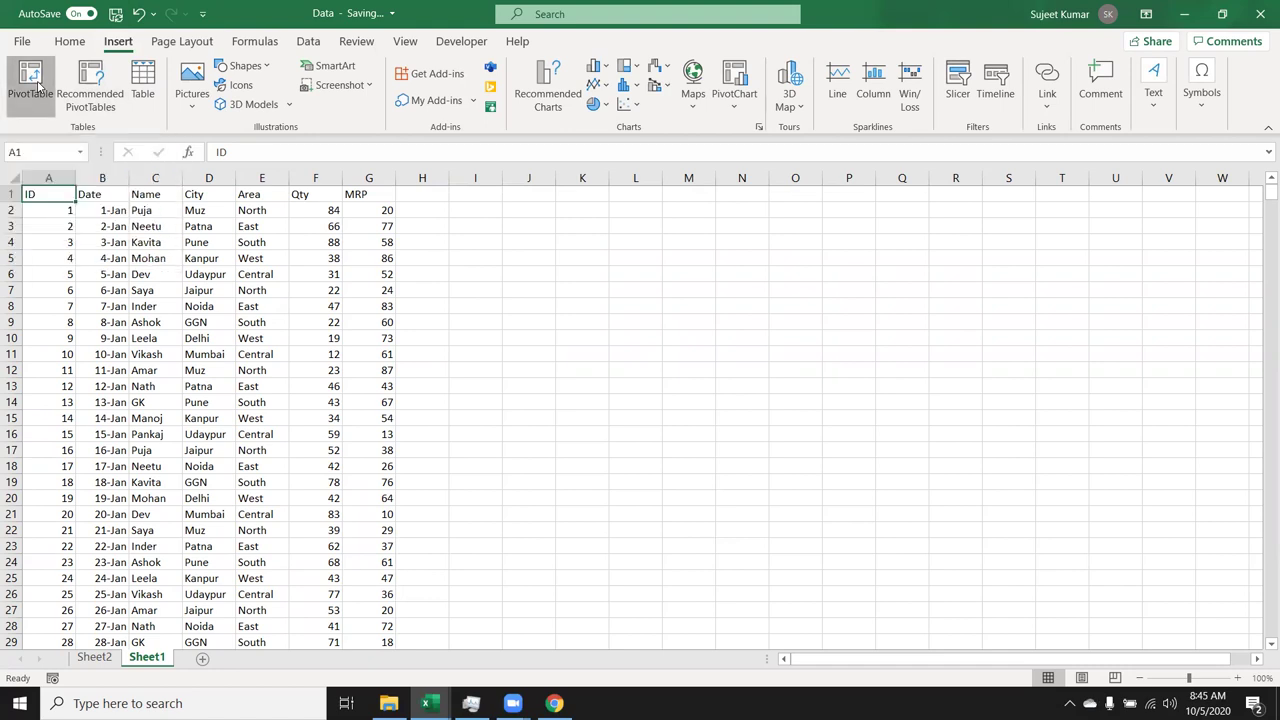
left_click(692, 465)
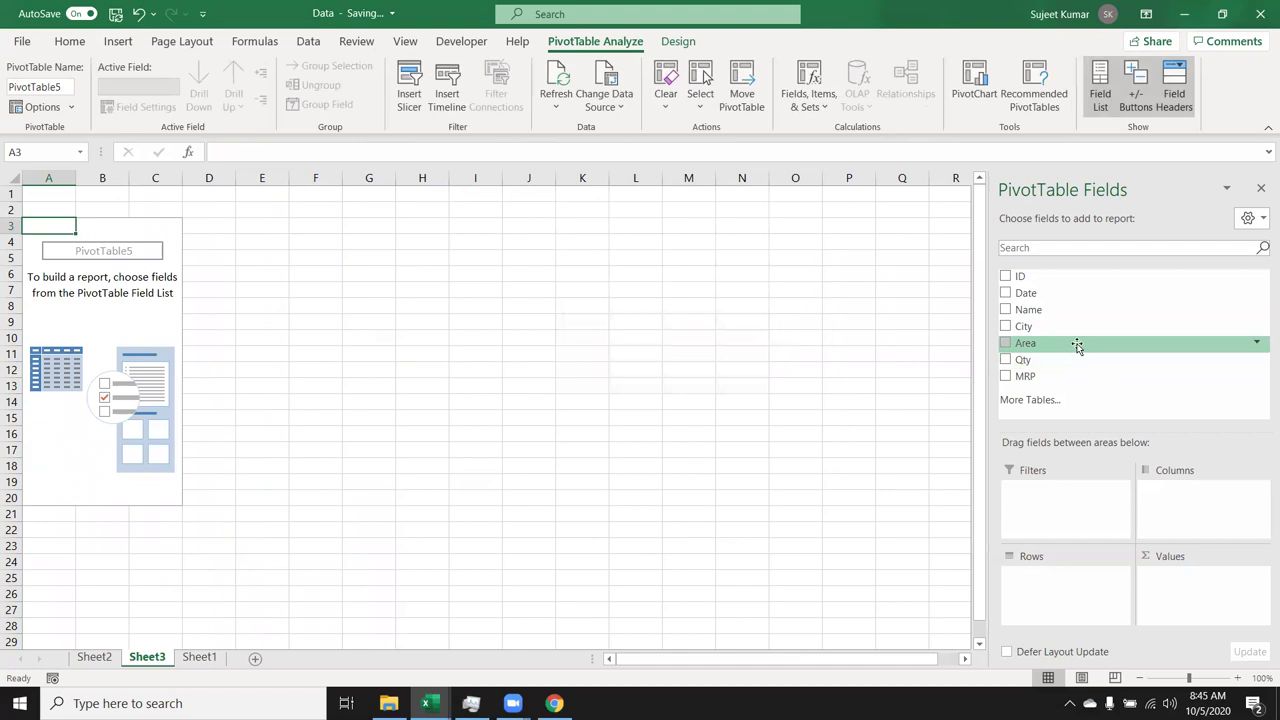
left_click_drag(1068, 313, 1085, 590)
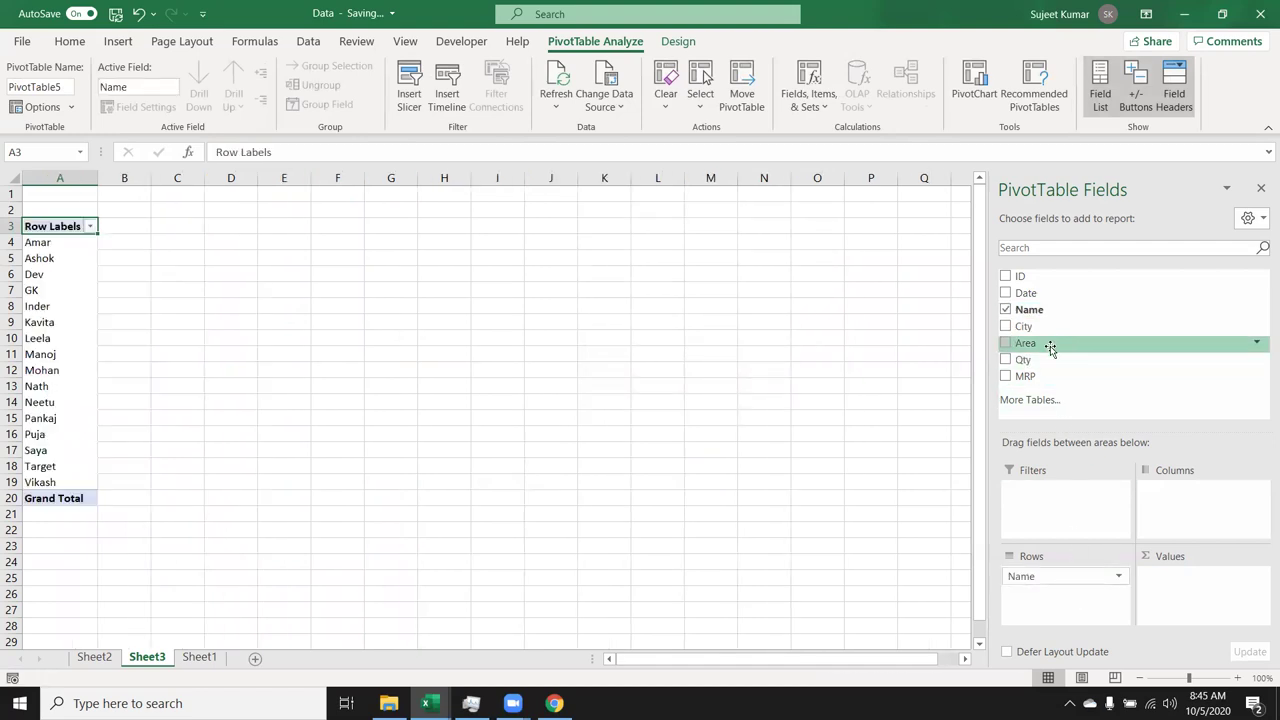
left_click_drag(1046, 367, 1192, 612)
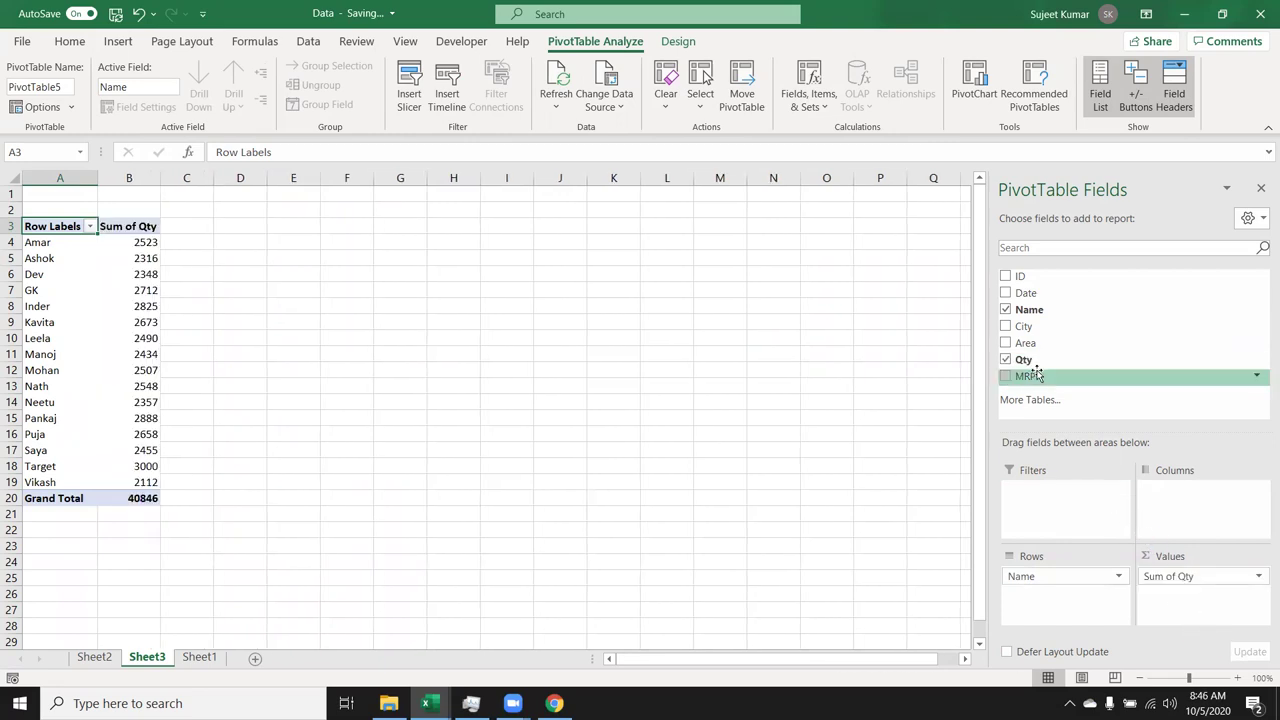
Step: Add MRP to the values and summarize it as Average, giving Target 50 and grand total 51.28
left_click_drag(1030, 375, 1182, 600)
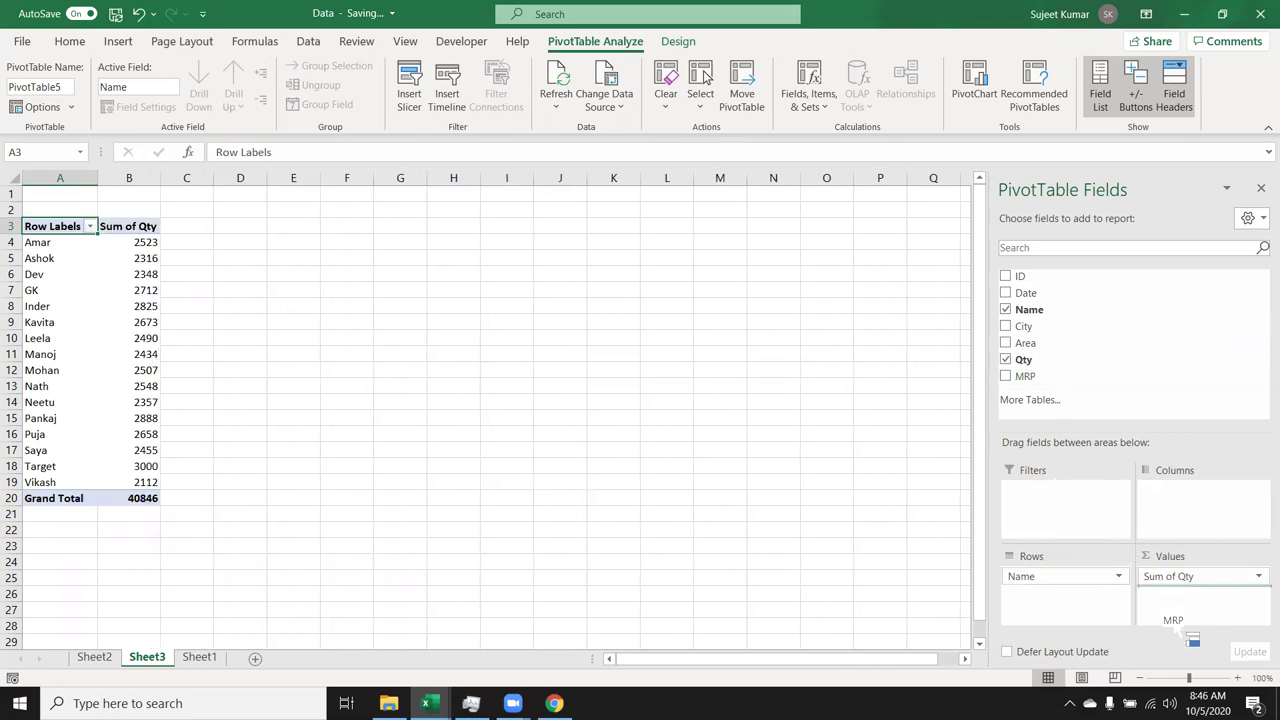
left_click(1181, 598)
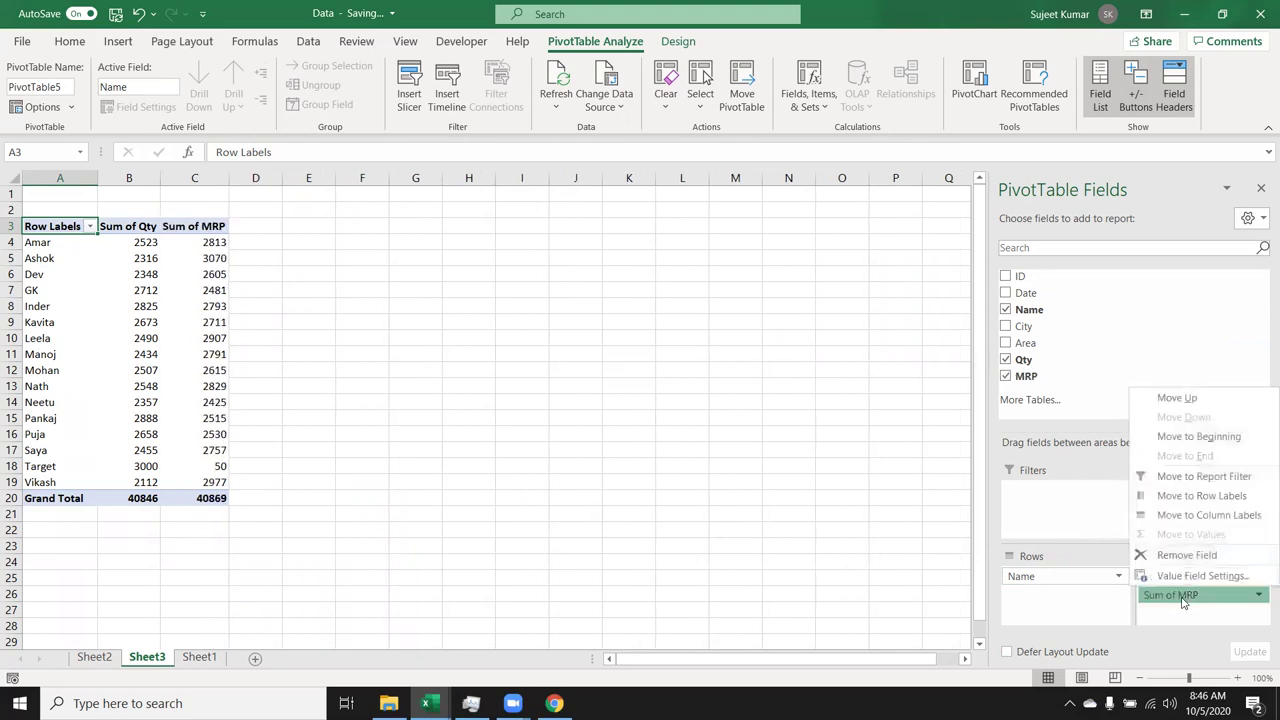
left_click(1193, 577)
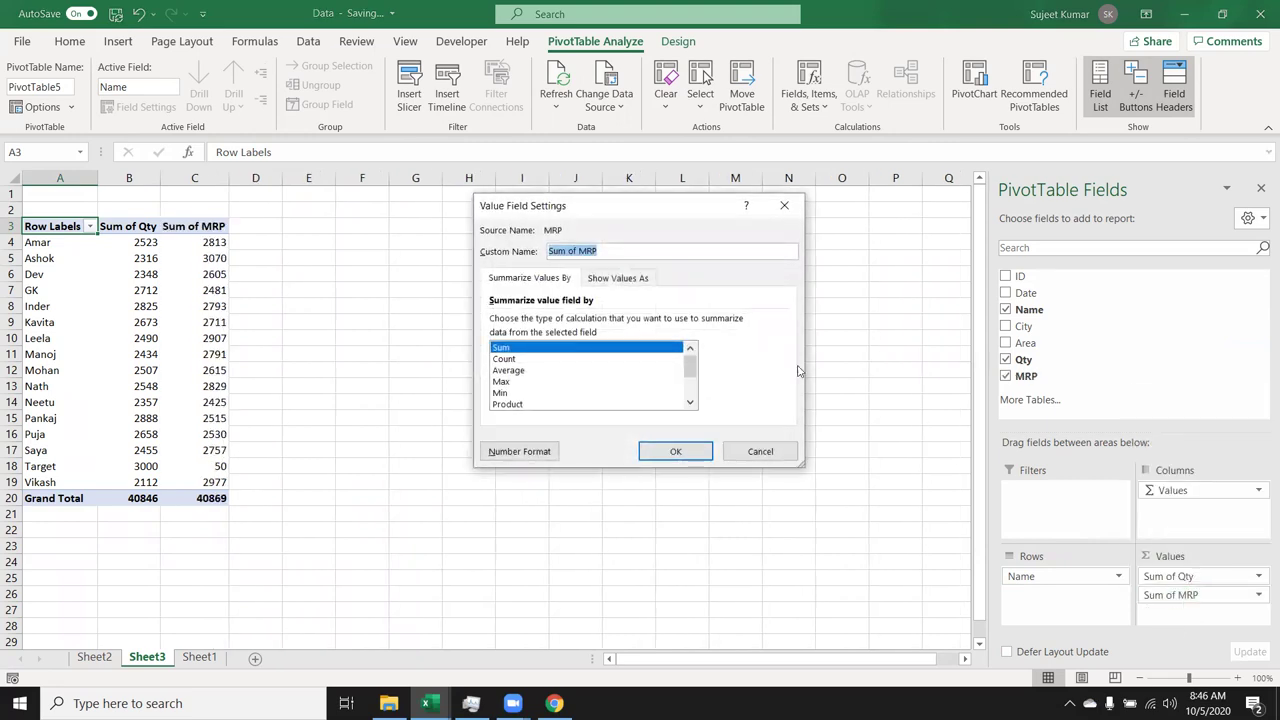
left_click(608, 283)
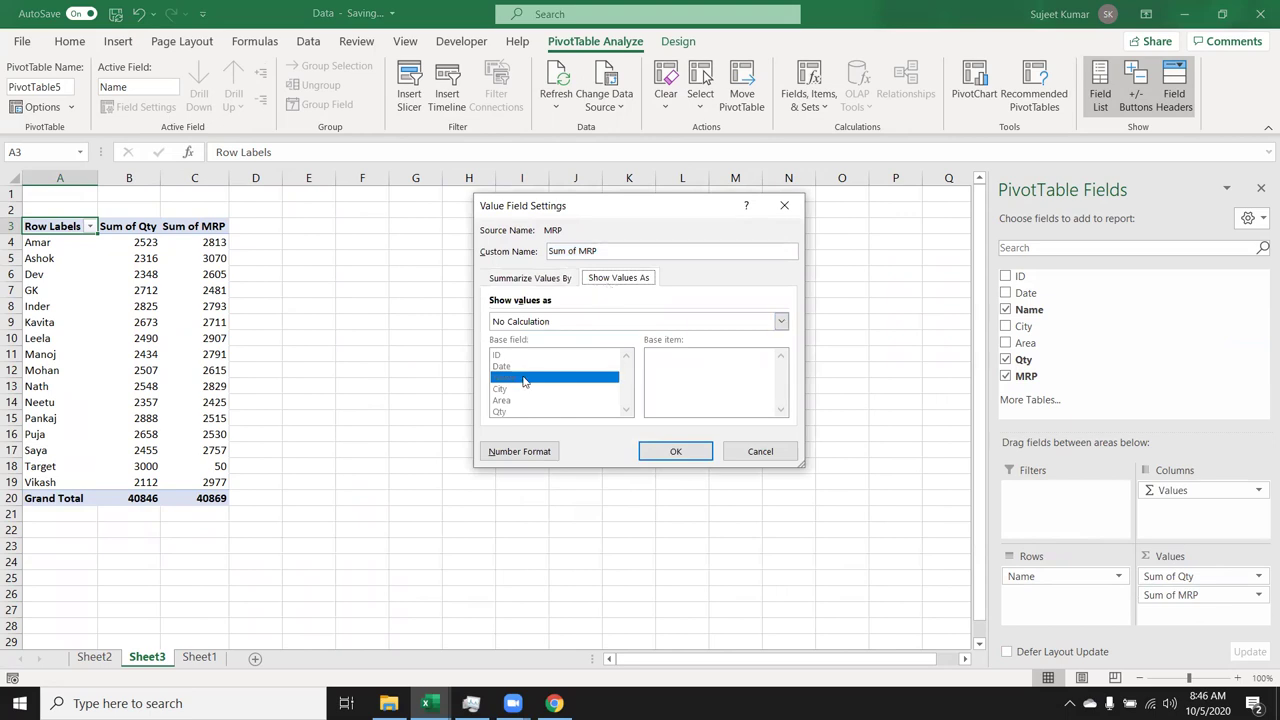
left_click(535, 289)
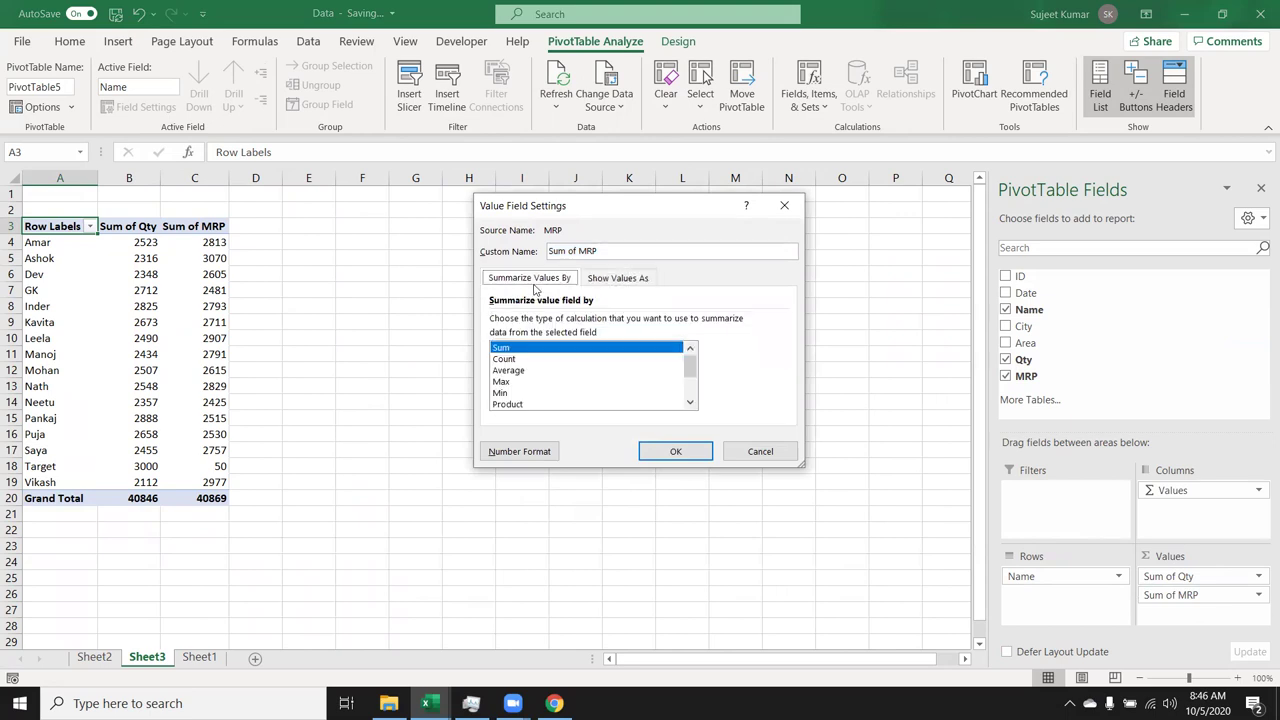
left_click(510, 370)
left_click(675, 451)
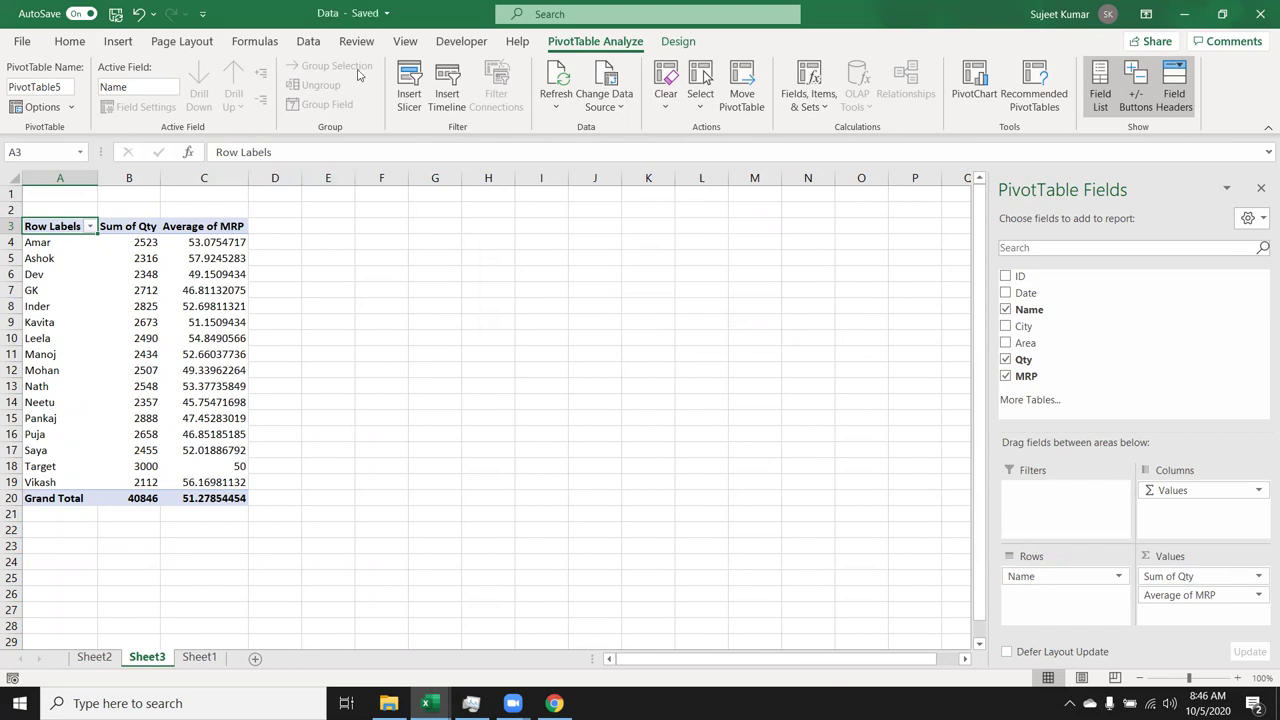
Step: Create a calculated field Total = Qty*MRP and add Sum of Total to the pivot
mouse_move(228, 264)
left_click(815, 111)
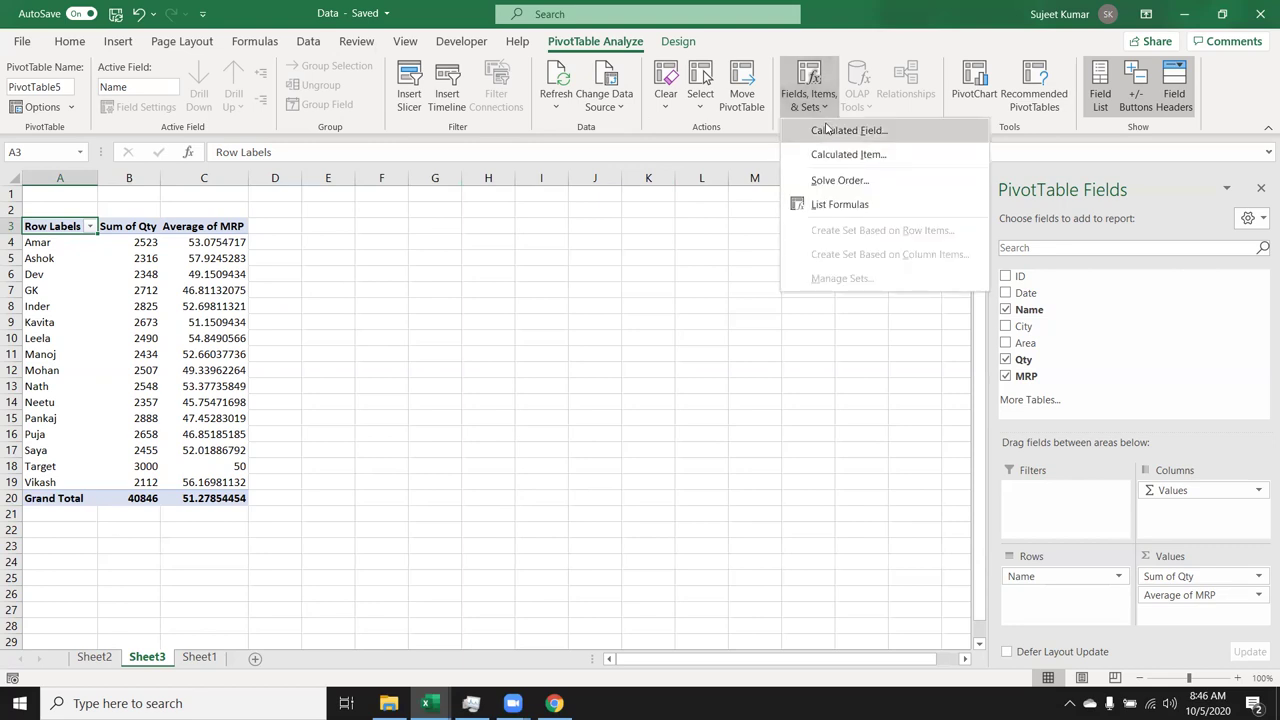
left_click(829, 130)
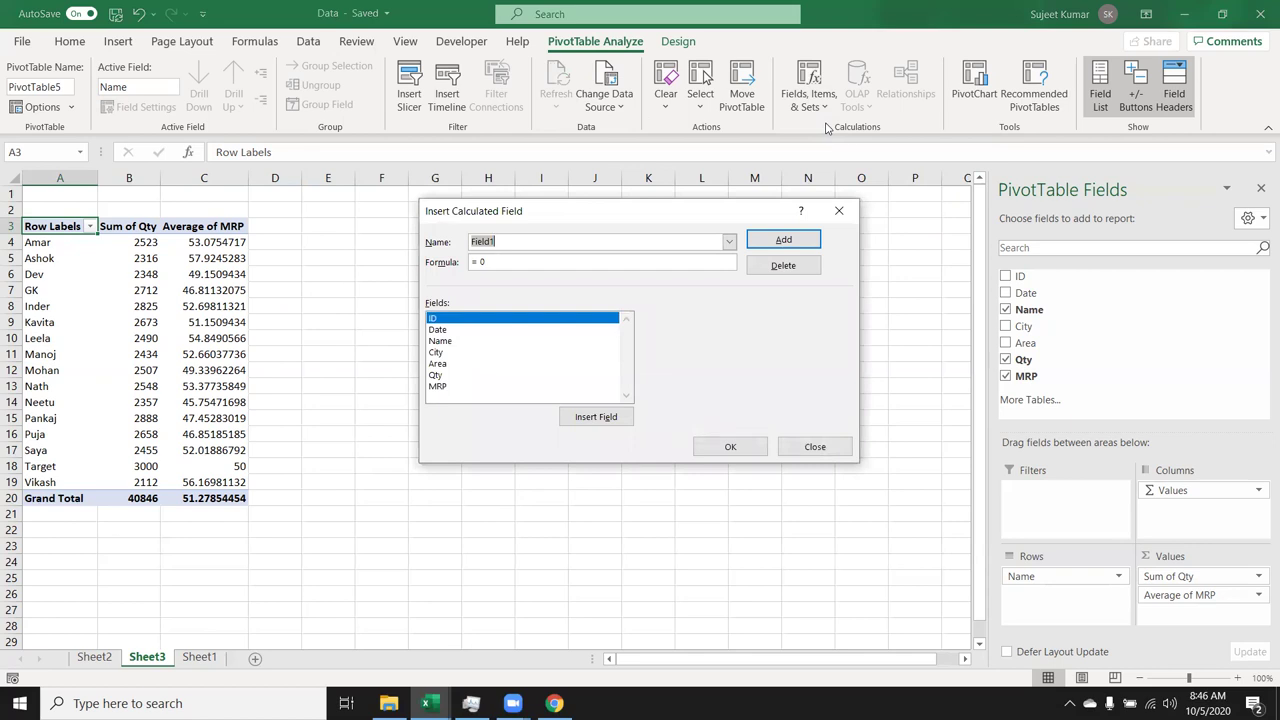
type("Total")
key("Tab")
type("=")
left_click(440, 374)
left_click(583, 419)
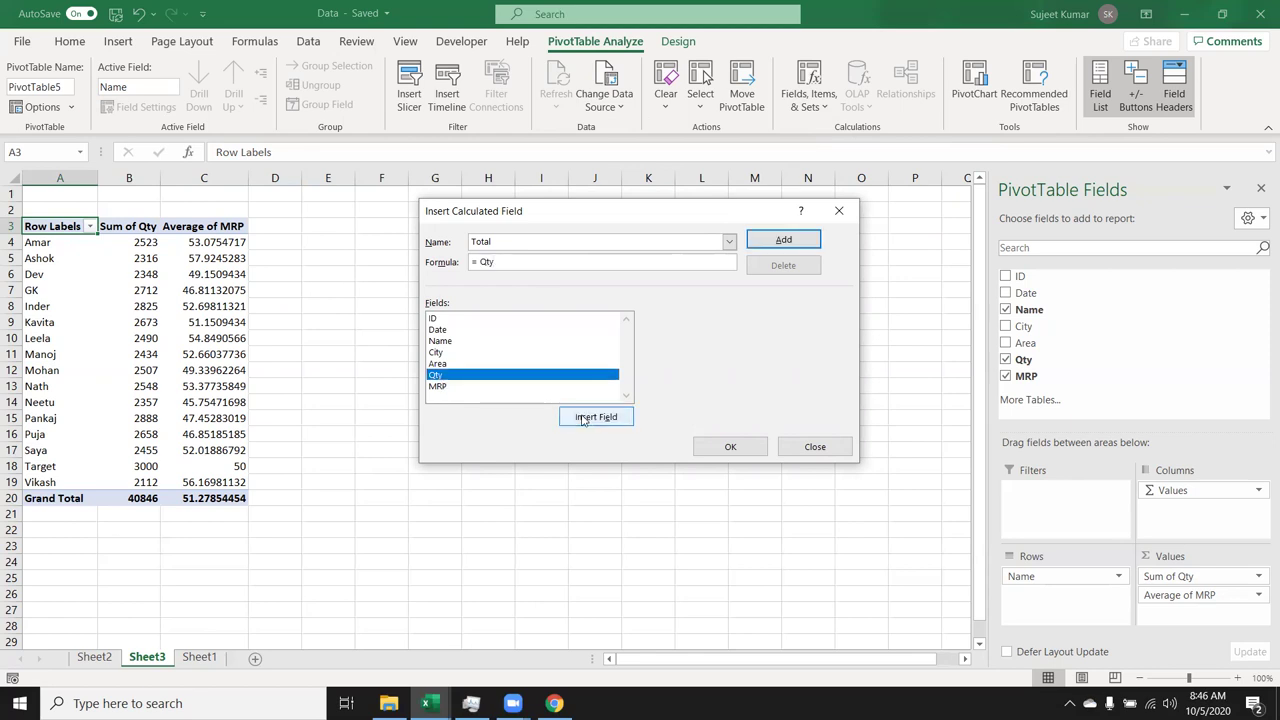
double_click(437, 387)
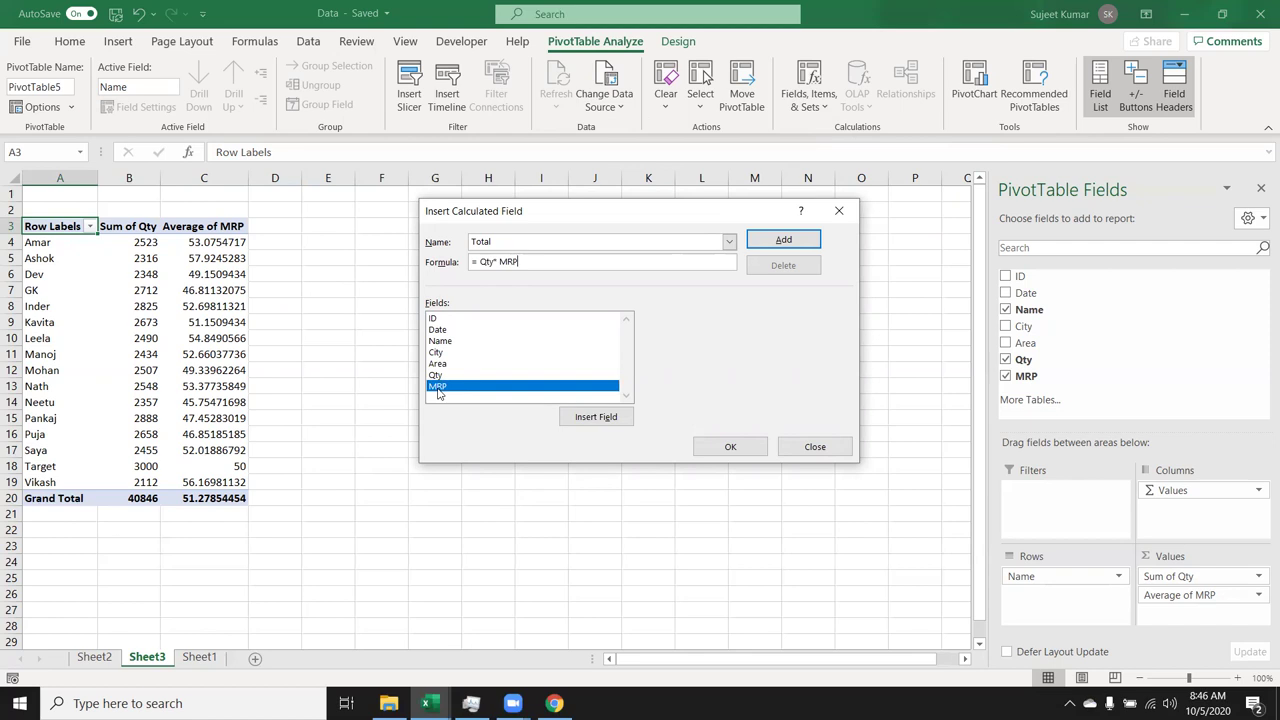
left_click(795, 239)
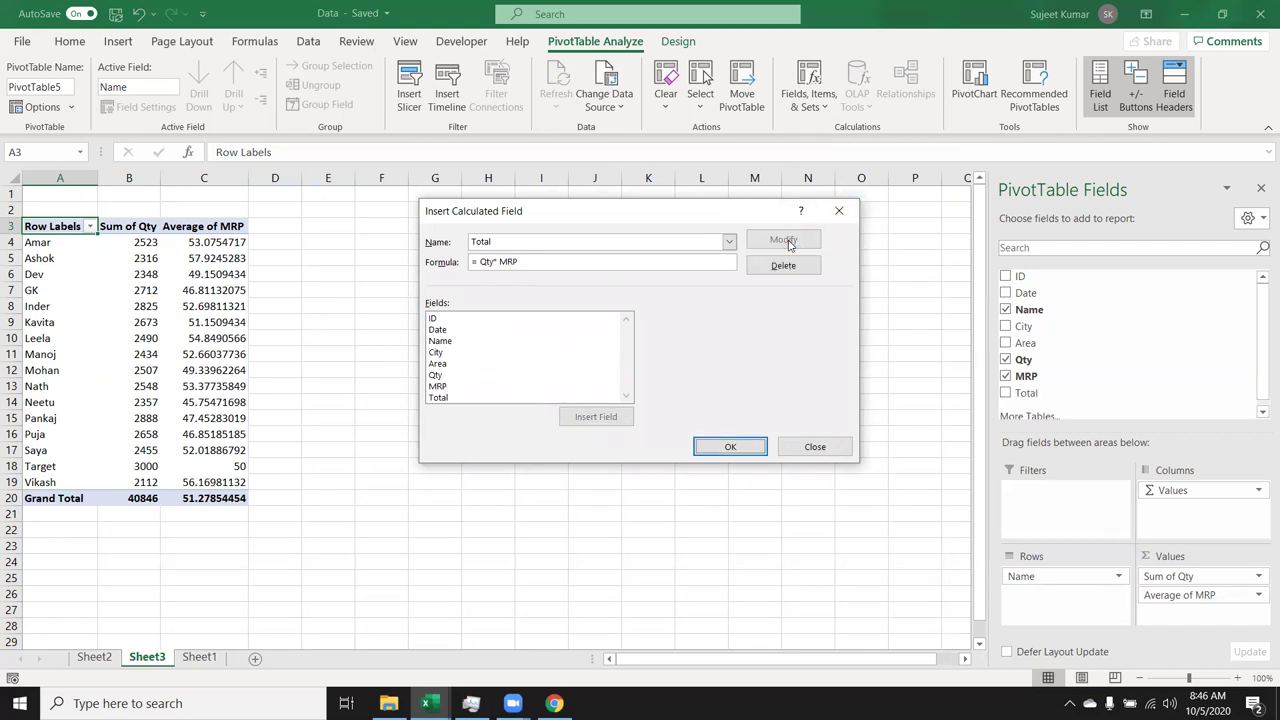
left_click(730, 448)
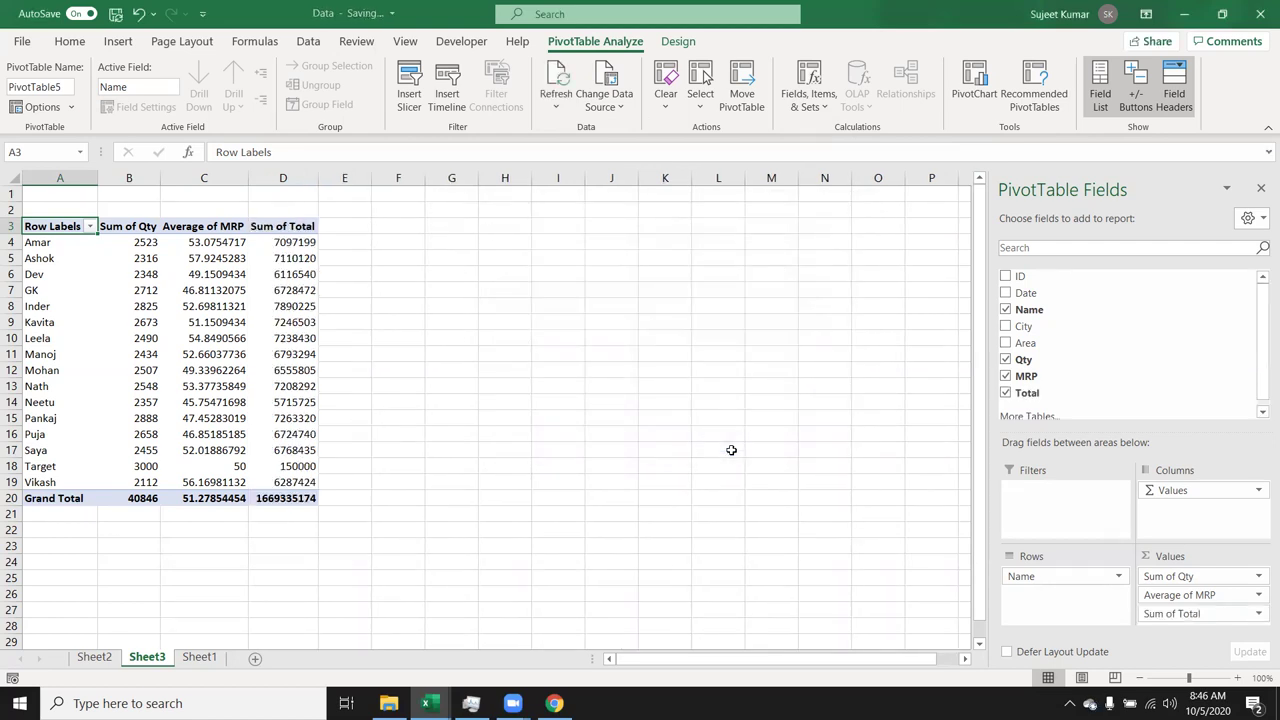
left_click(314, 258)
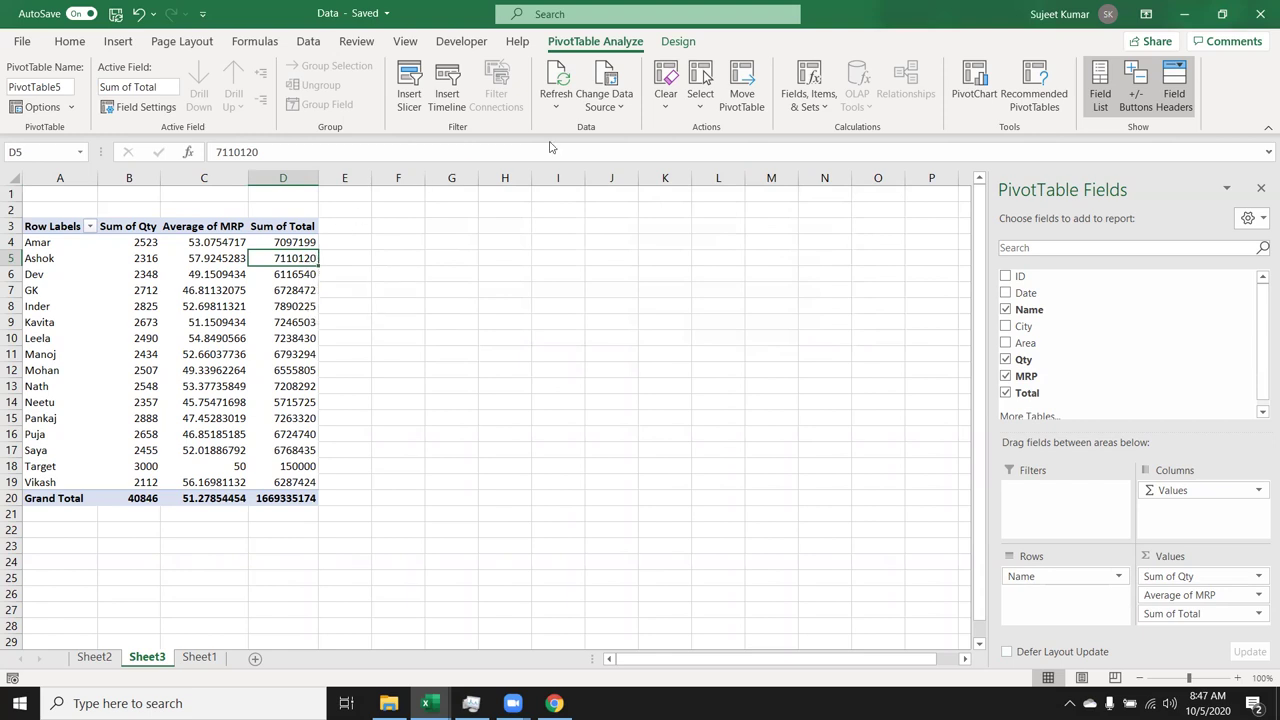
Step: Create a calculated field GST with the formula =Total*18%
left_click(806, 112)
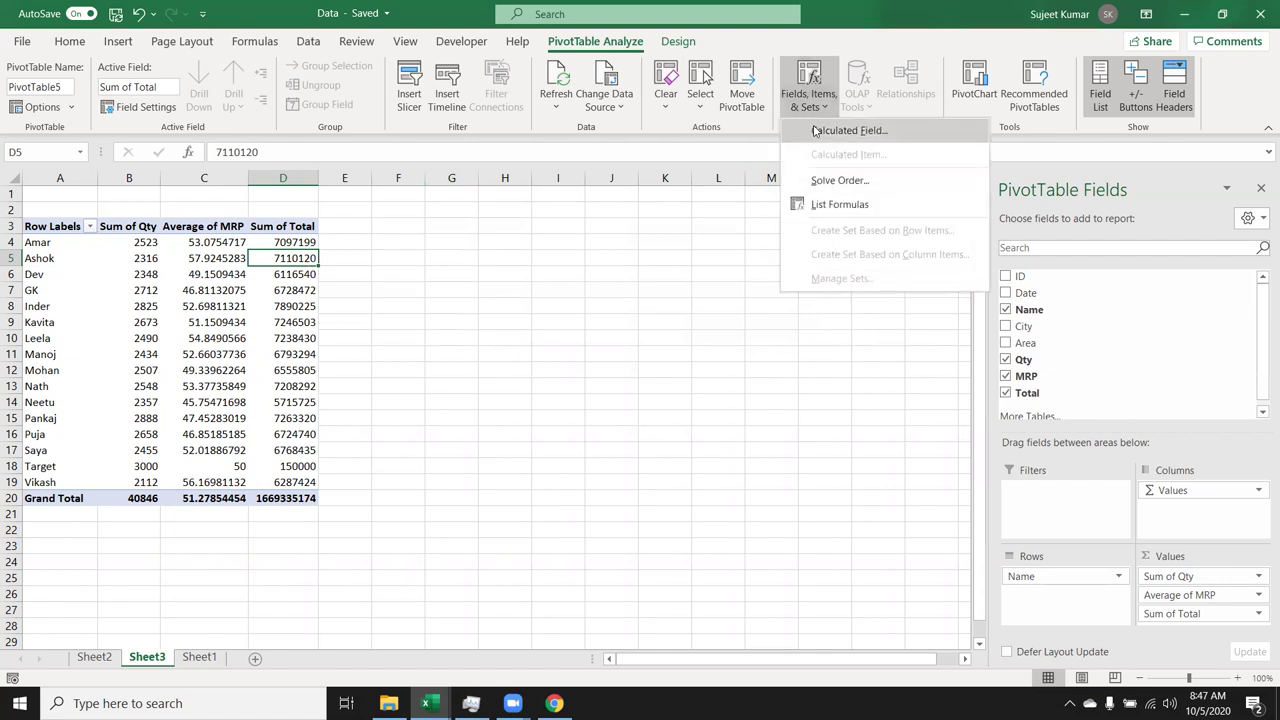
left_click(815, 130)
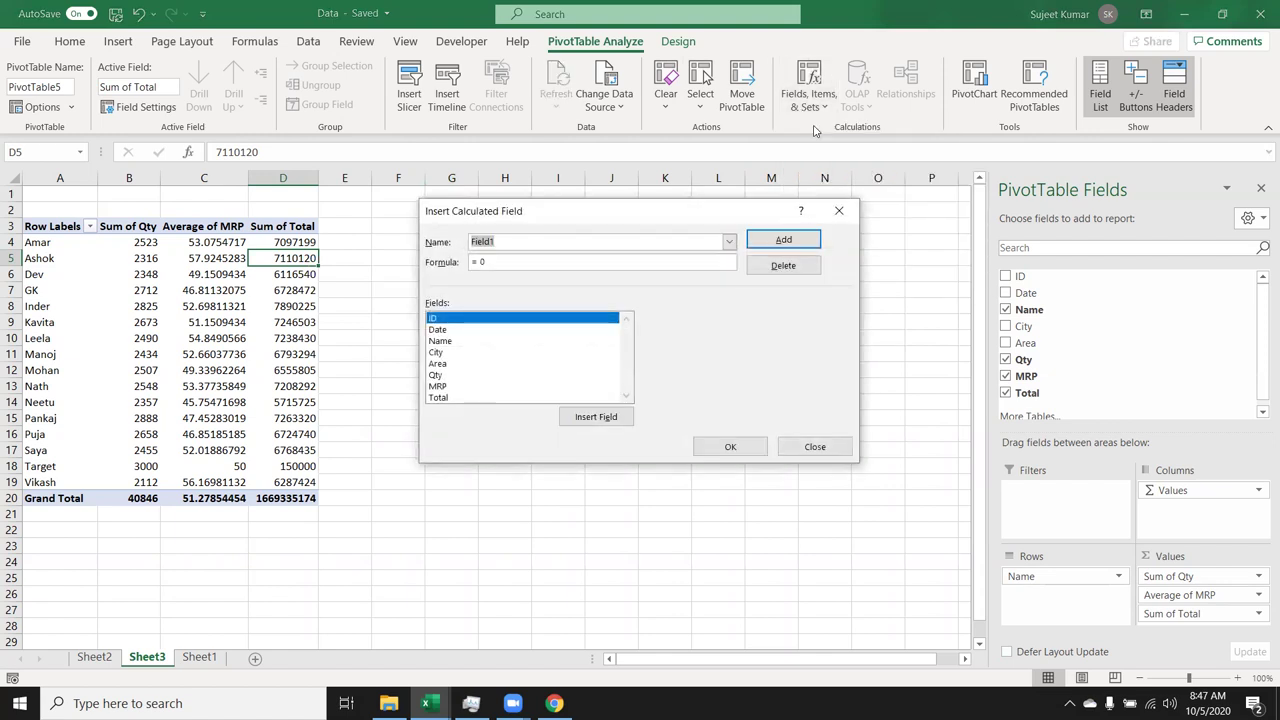
type("GST")
left_click(504, 261)
key("BackSpace")
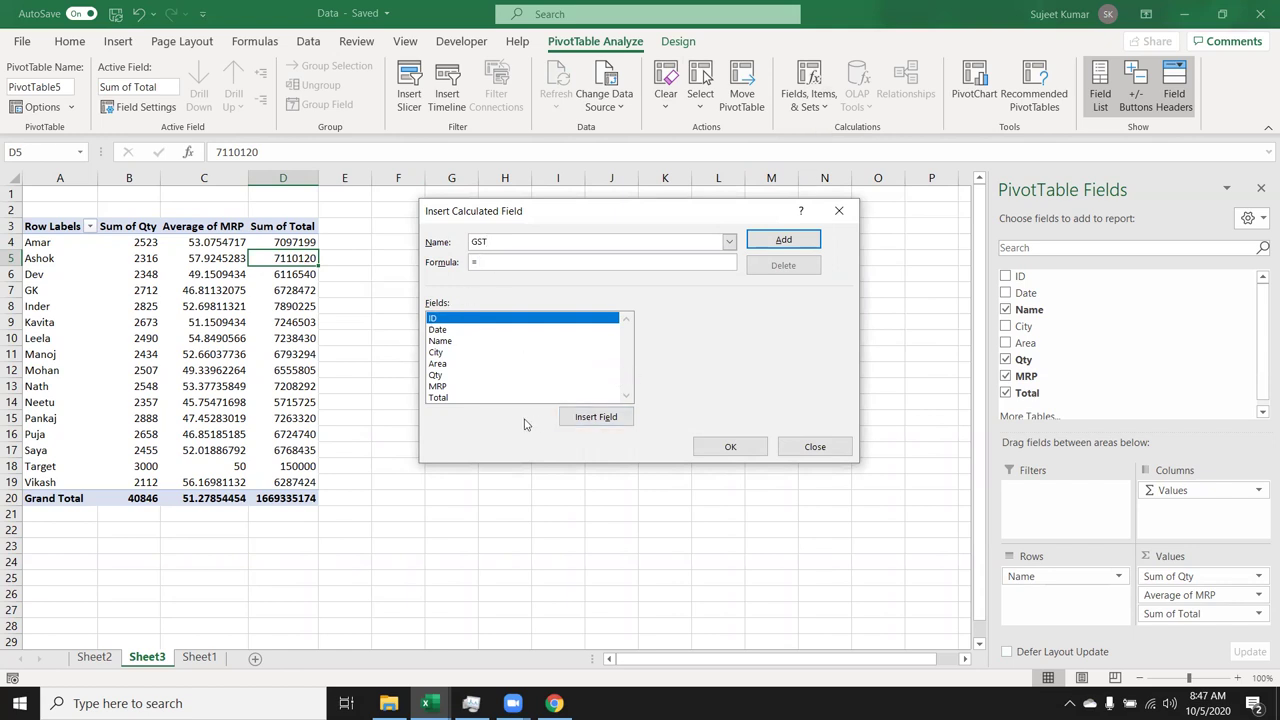
left_click(477, 398)
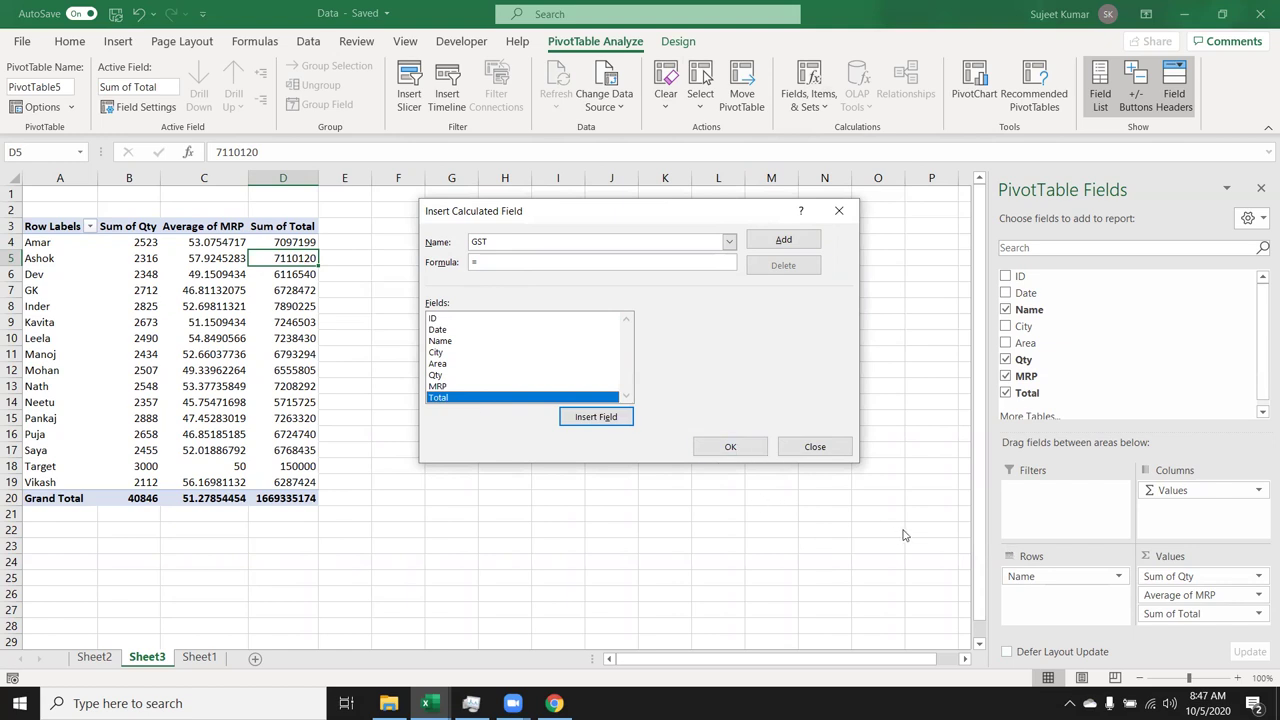
left_click(614, 426)
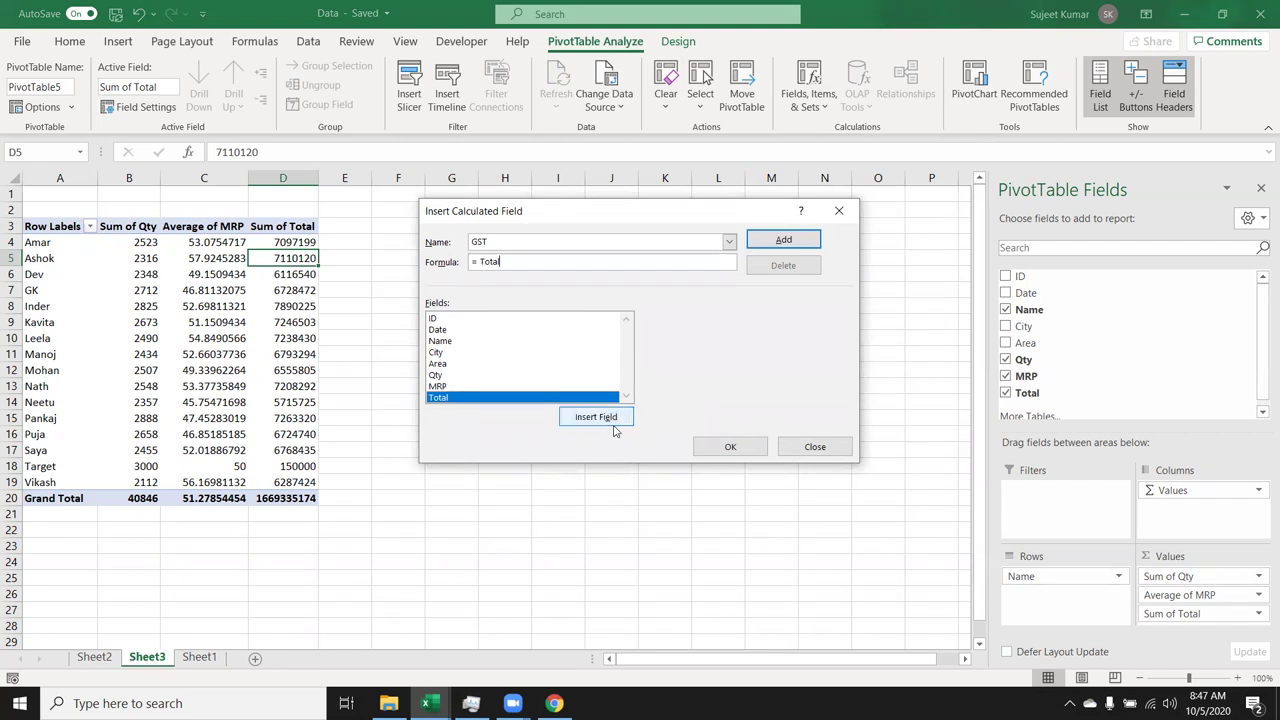
type("*18%")
left_click(783, 240)
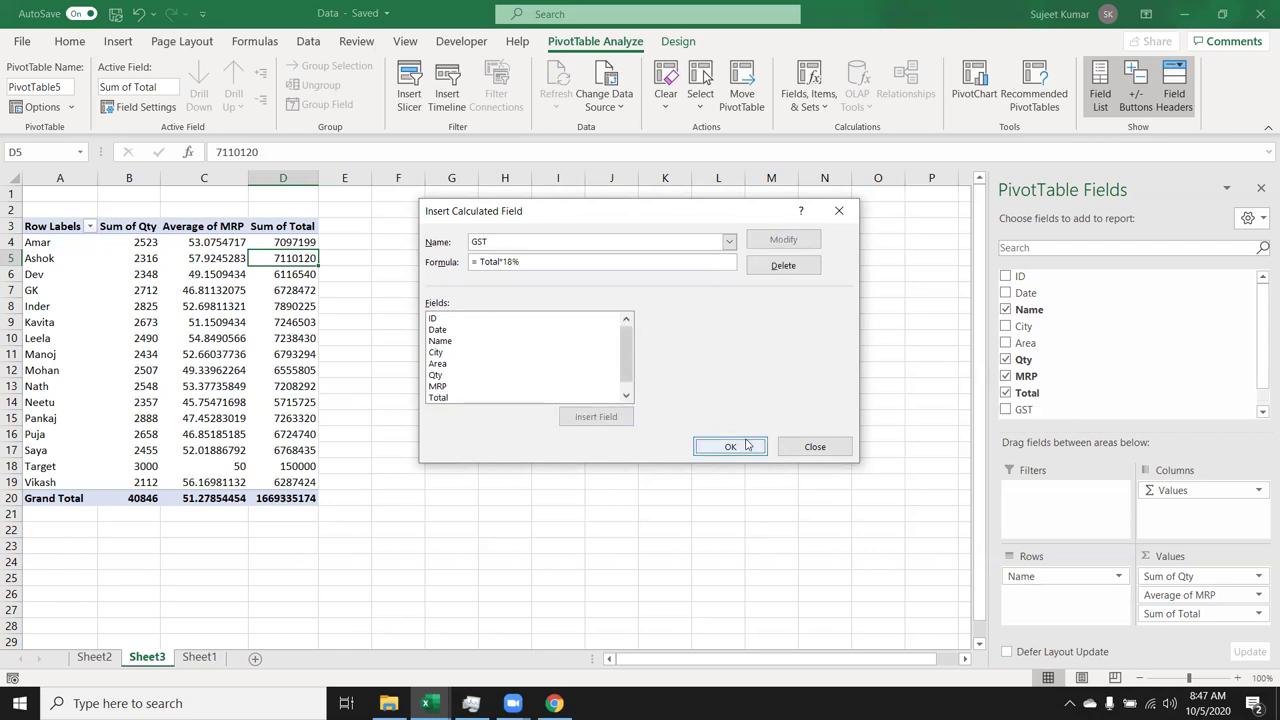
left_click(750, 446)
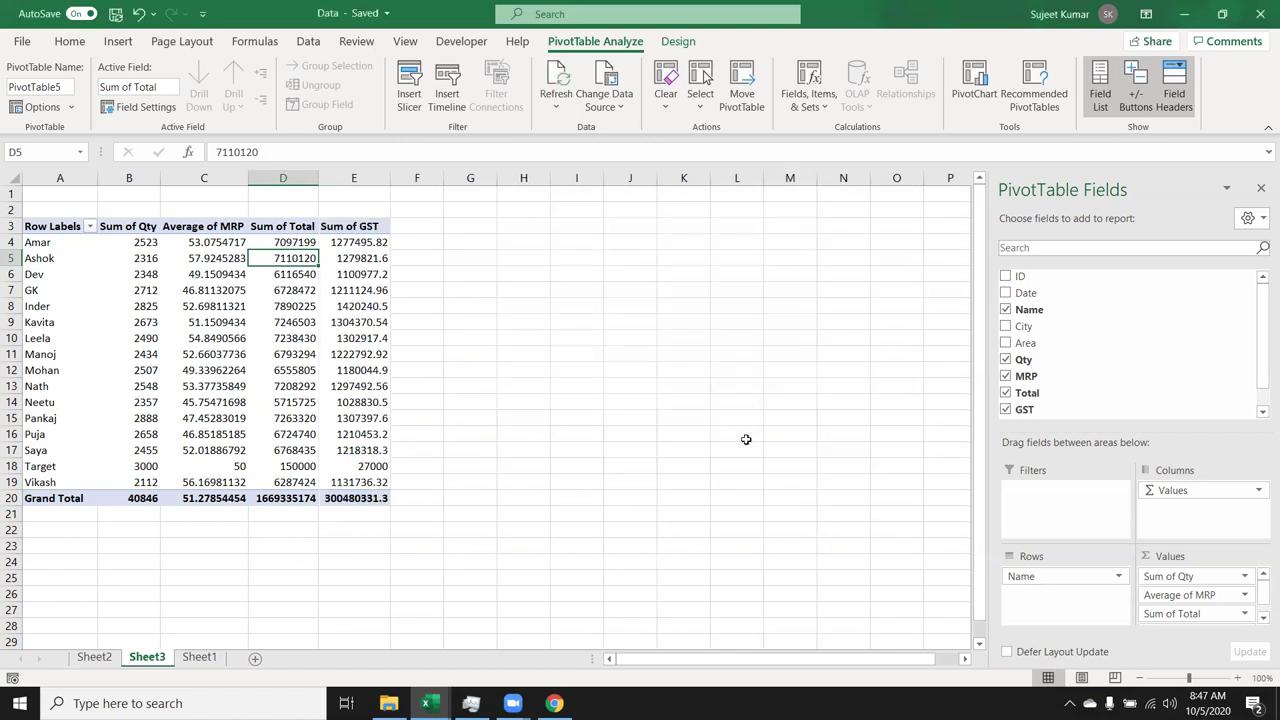
Step: Create a calculated field Exp = Qty*5, showing Sum of Exp with grand total 204230
left_click(810, 103)
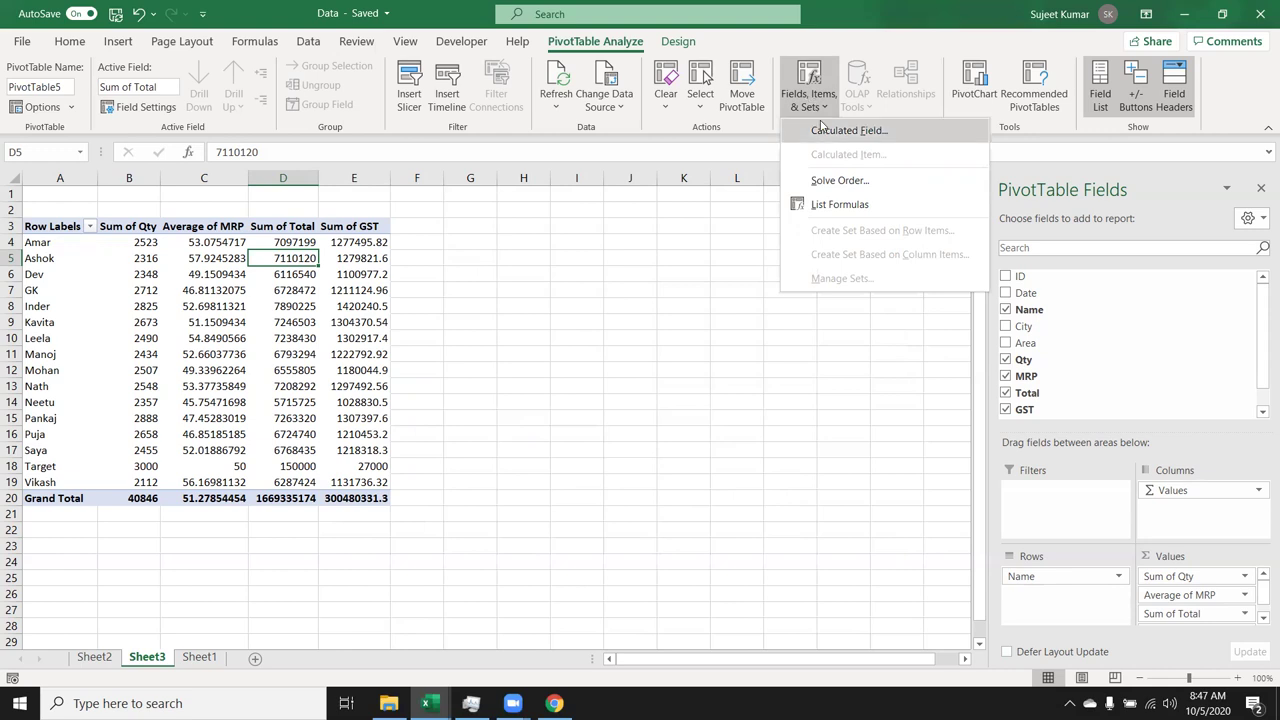
left_click(820, 131)
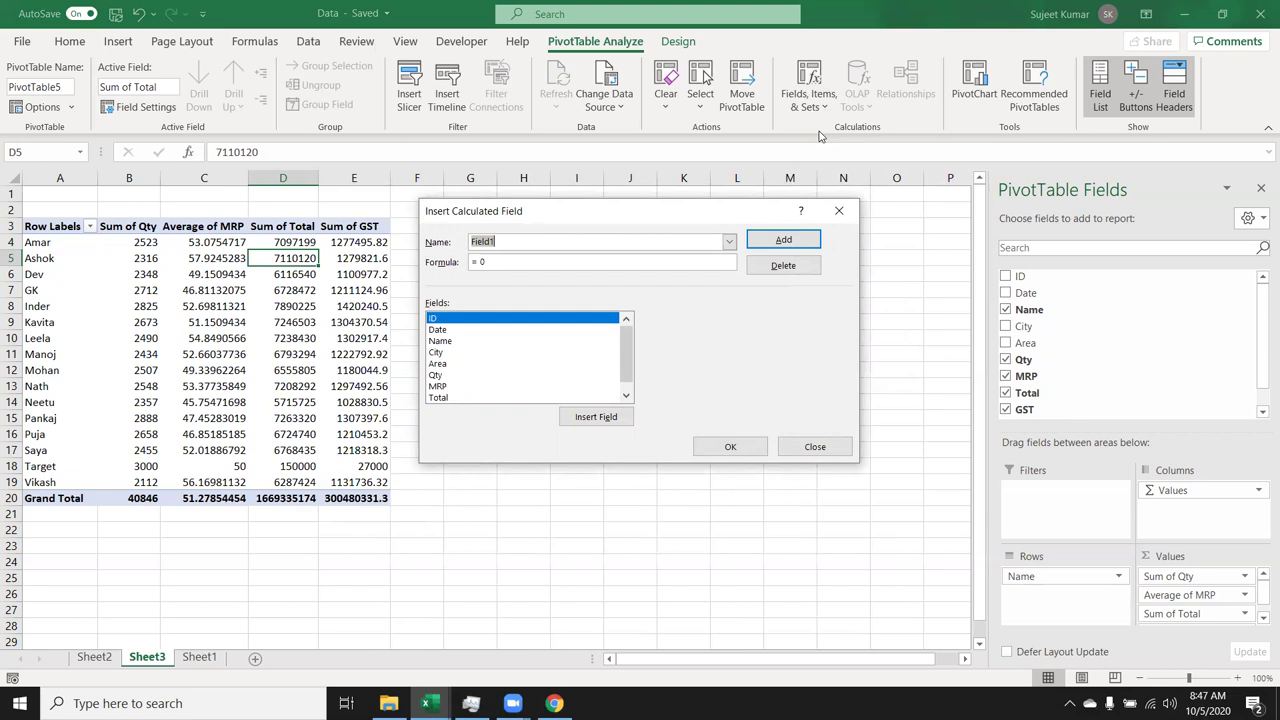
type("Ex")
type("p")
left_click(452, 375)
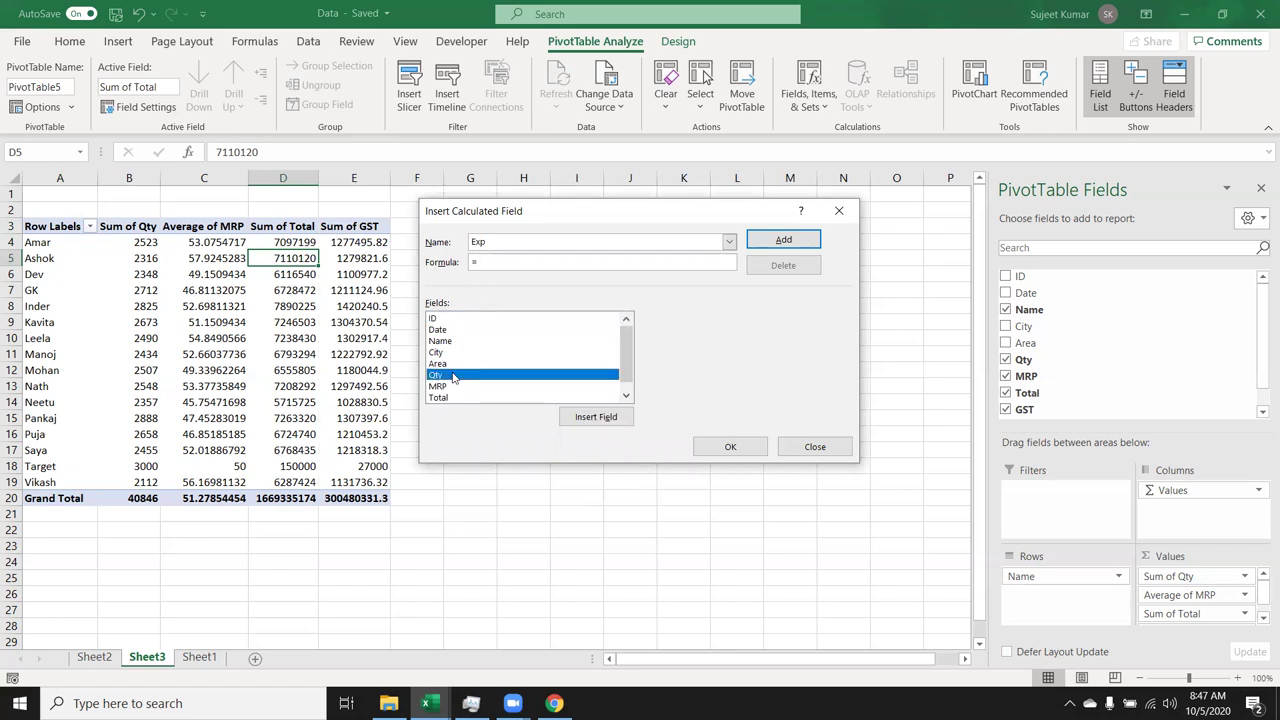
left_click(577, 420)
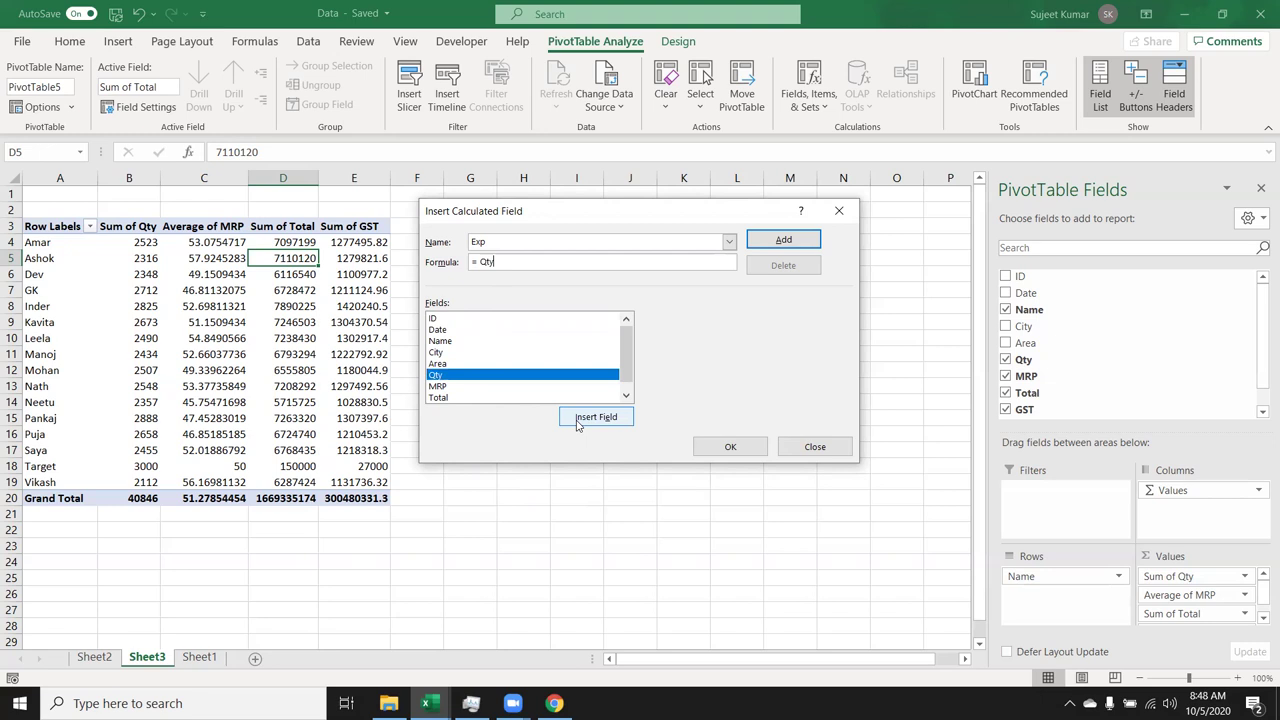
type("5")
left_click(763, 246)
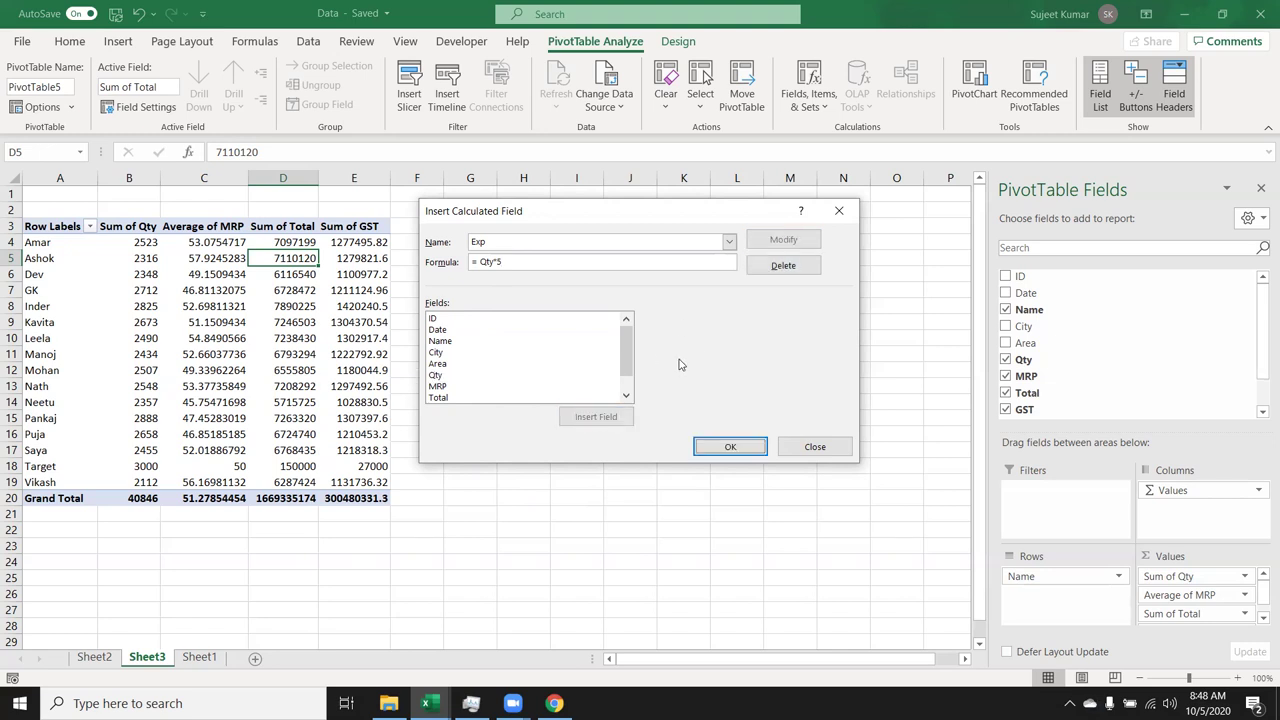
left_click(731, 450)
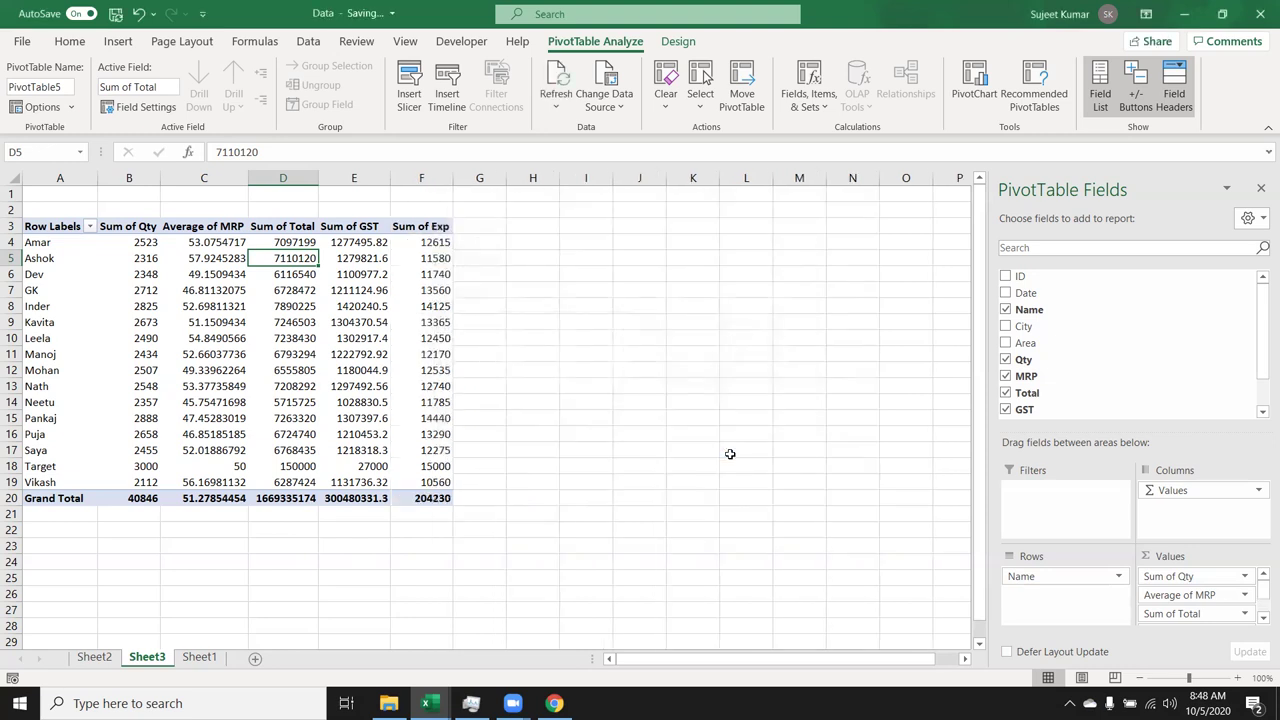
left_click(426, 257)
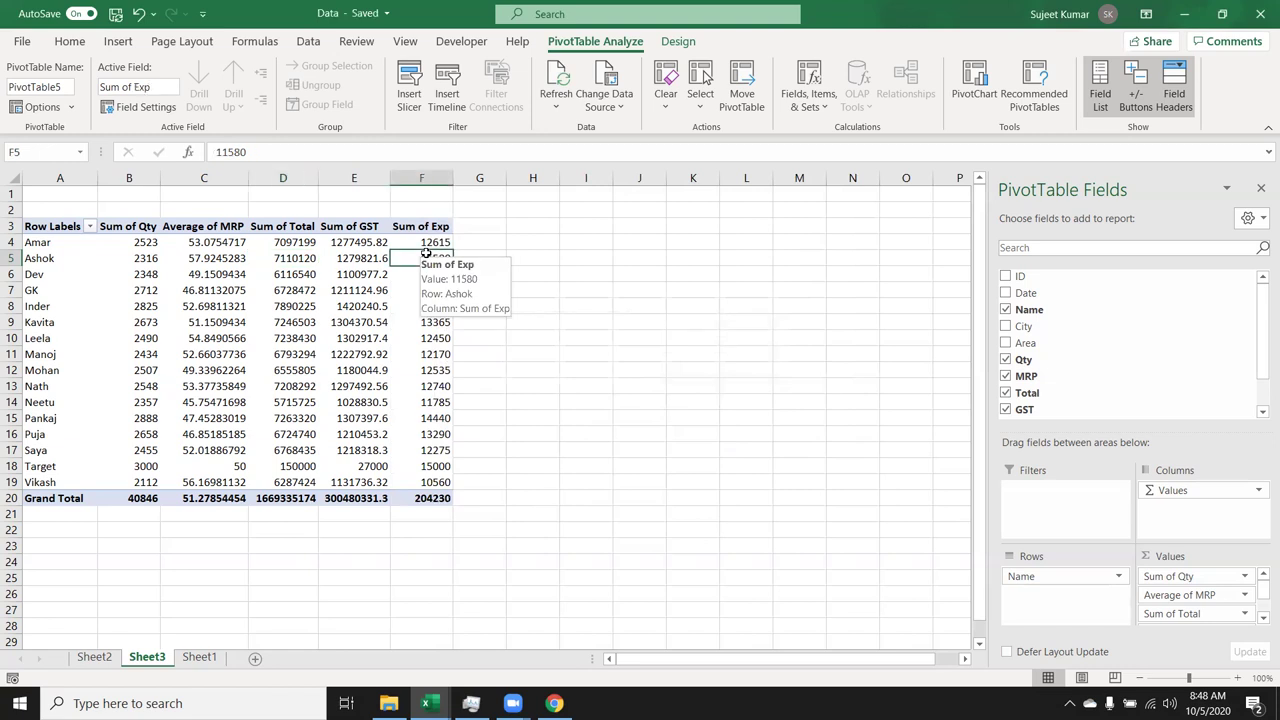
Step: Start a new calculated field on the Sheet3 pivot and name it GTotal
left_click(809, 95)
left_click(848, 130)
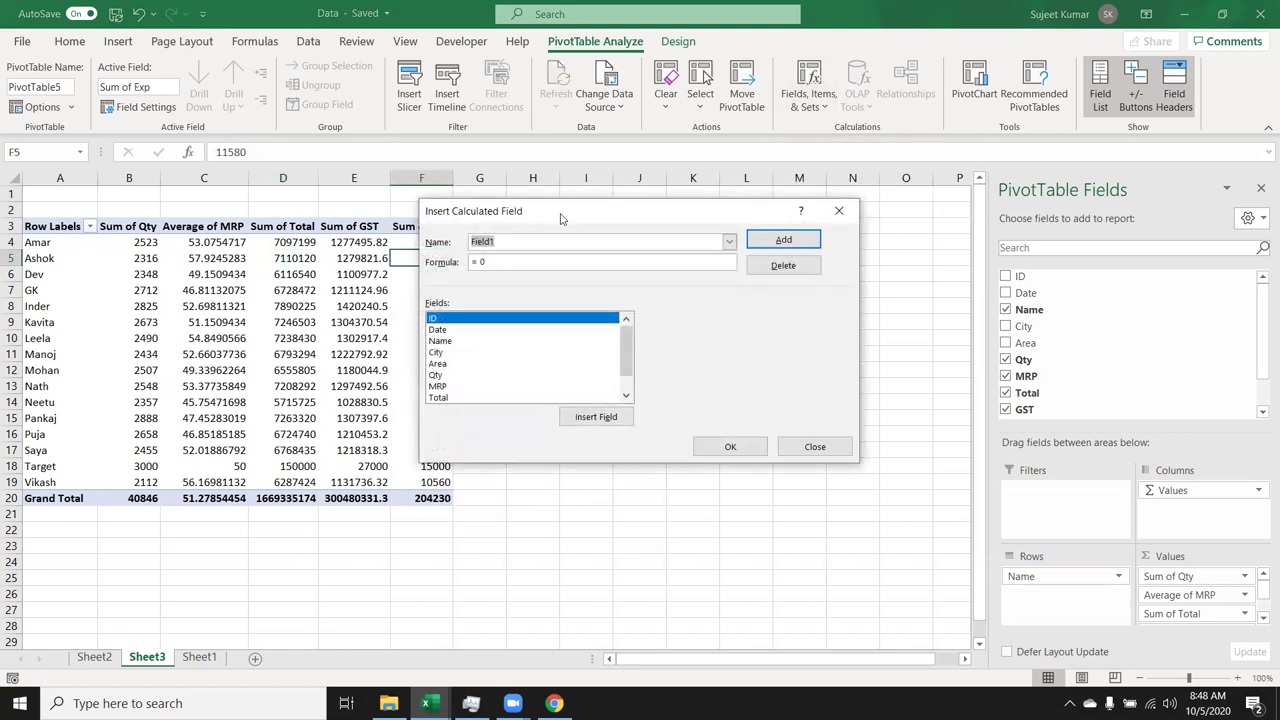
type("Total")
key("Tab")
type("=")
double_click(516, 241)
type("GTotal")
Step: Set the GTotal formula to =Total+GST+Exp, add it to the pivot and check a value
left_click(487, 262)
left_click(483, 398)
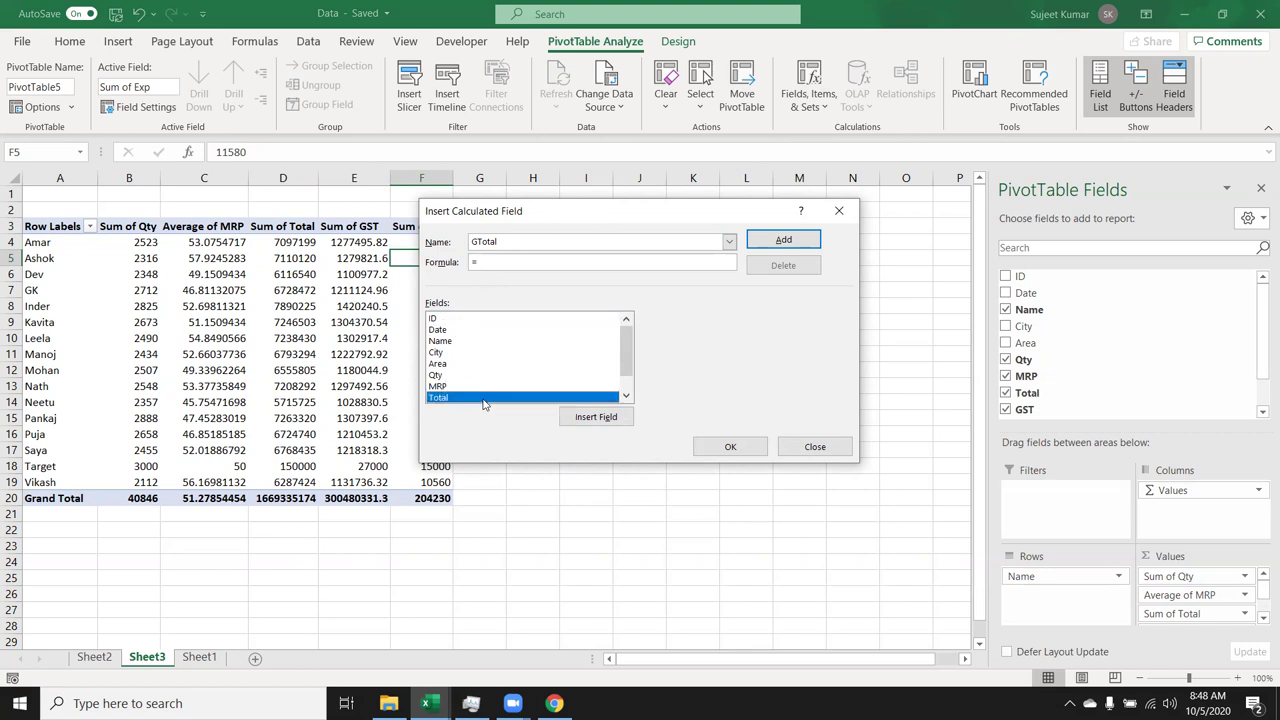
left_click(585, 420)
type("+")
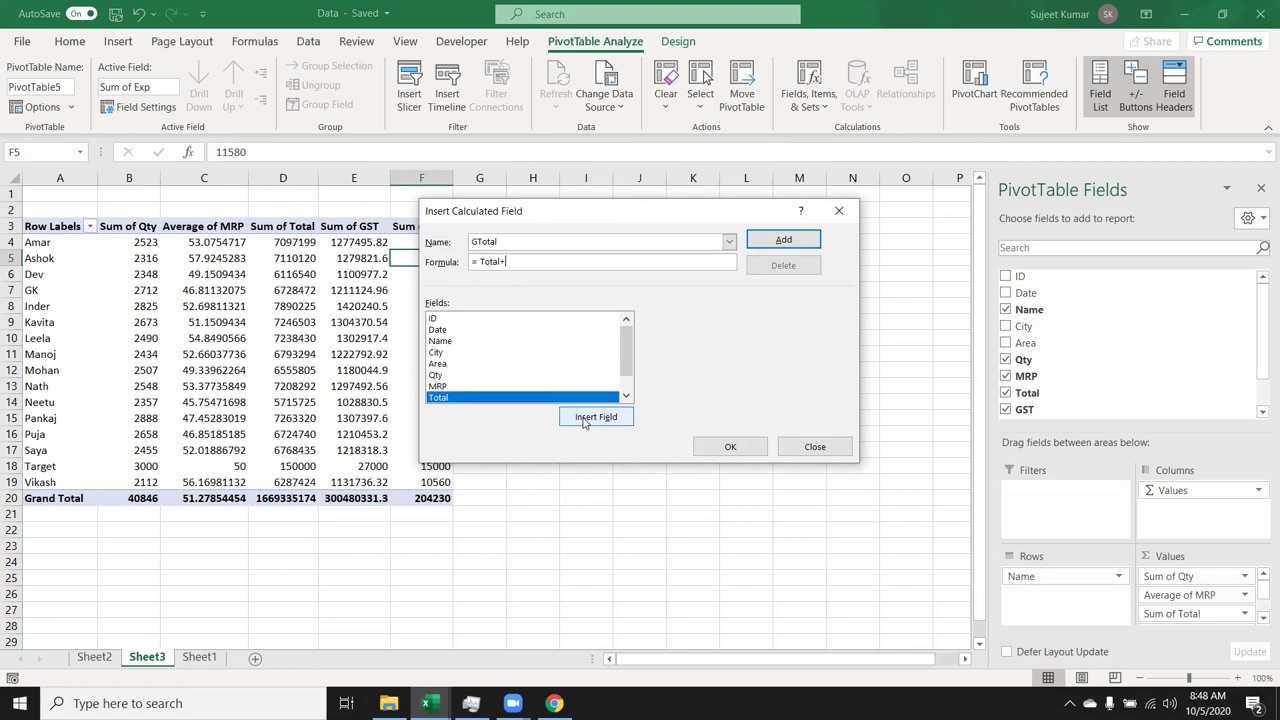
left_click(625, 397)
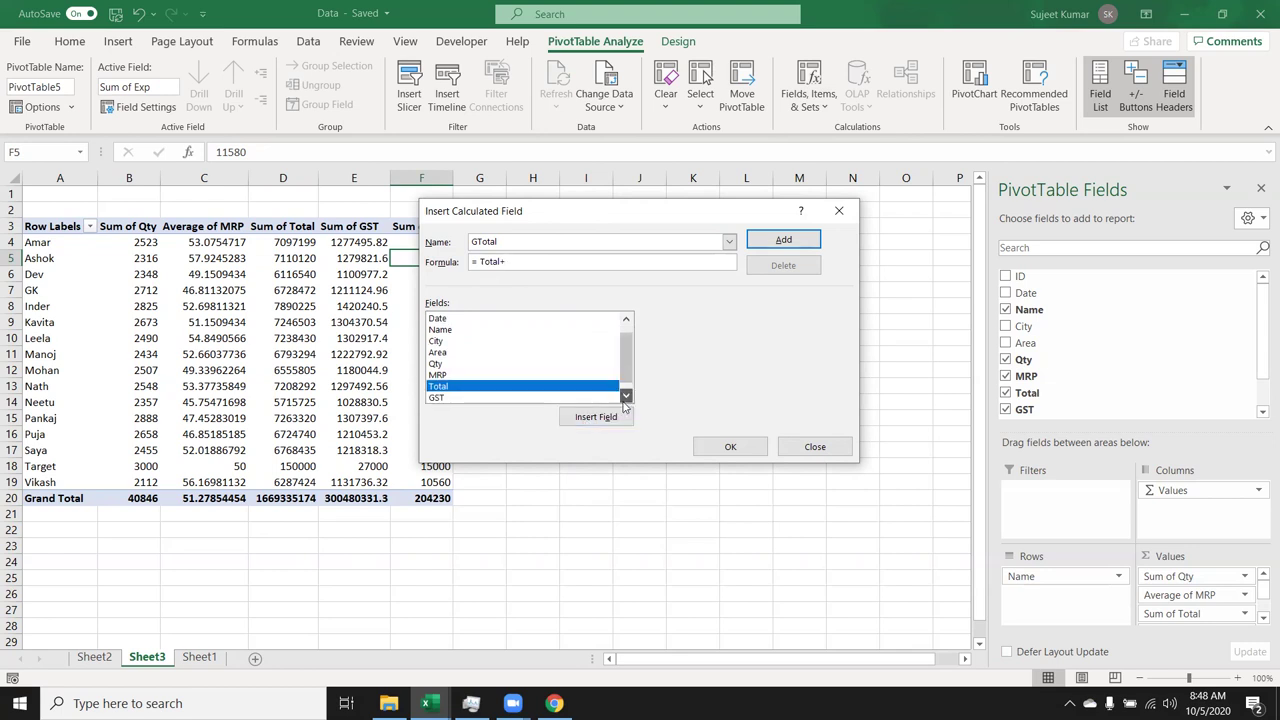
double_click(558, 398)
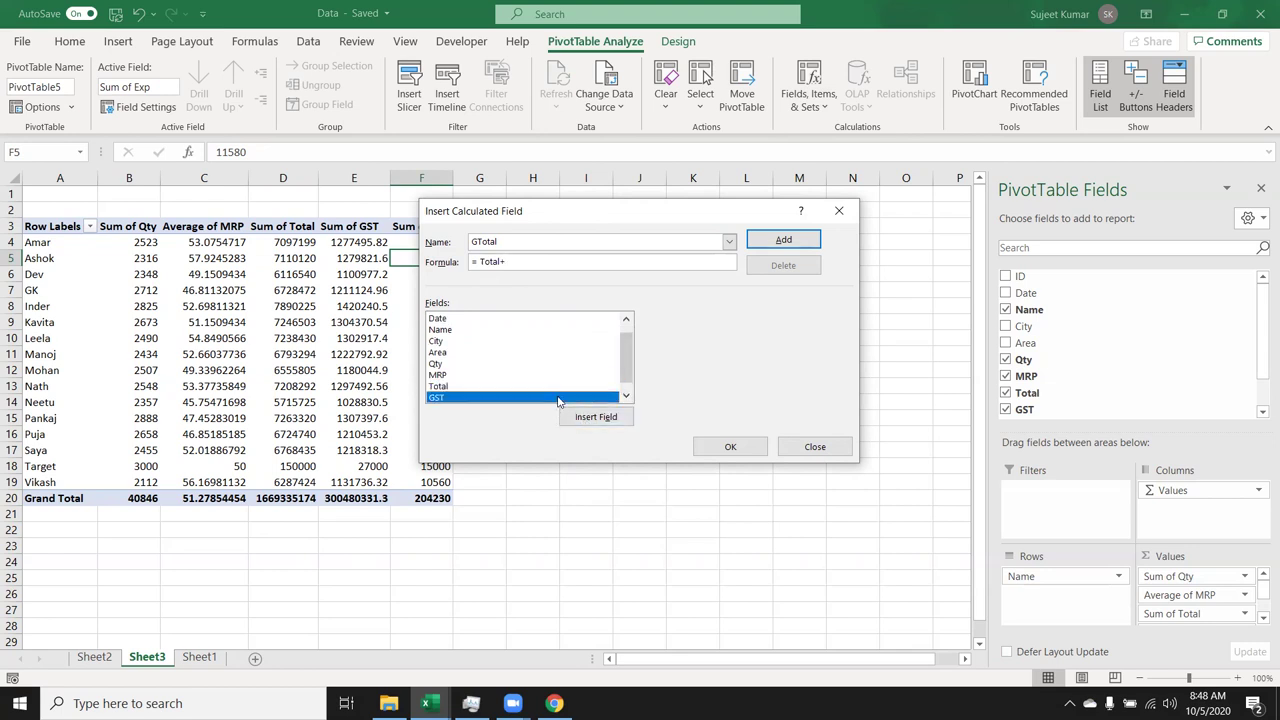
type(" GST+")
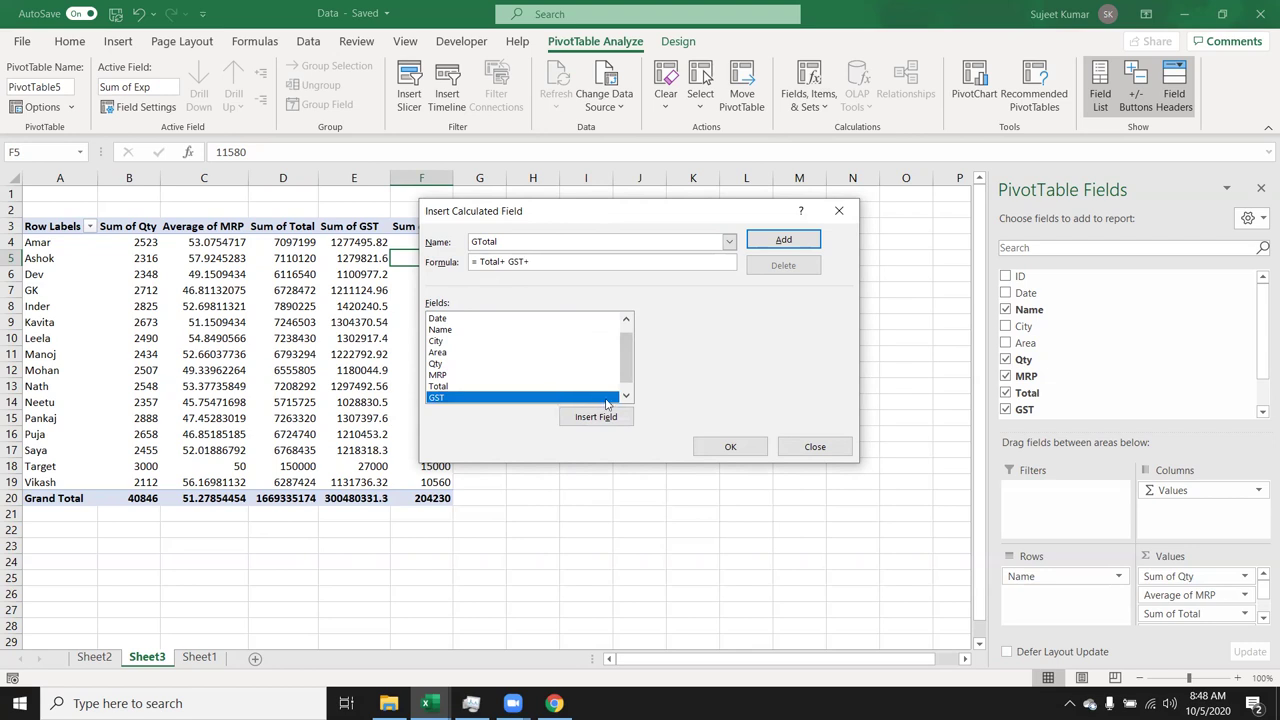
left_click(626, 398)
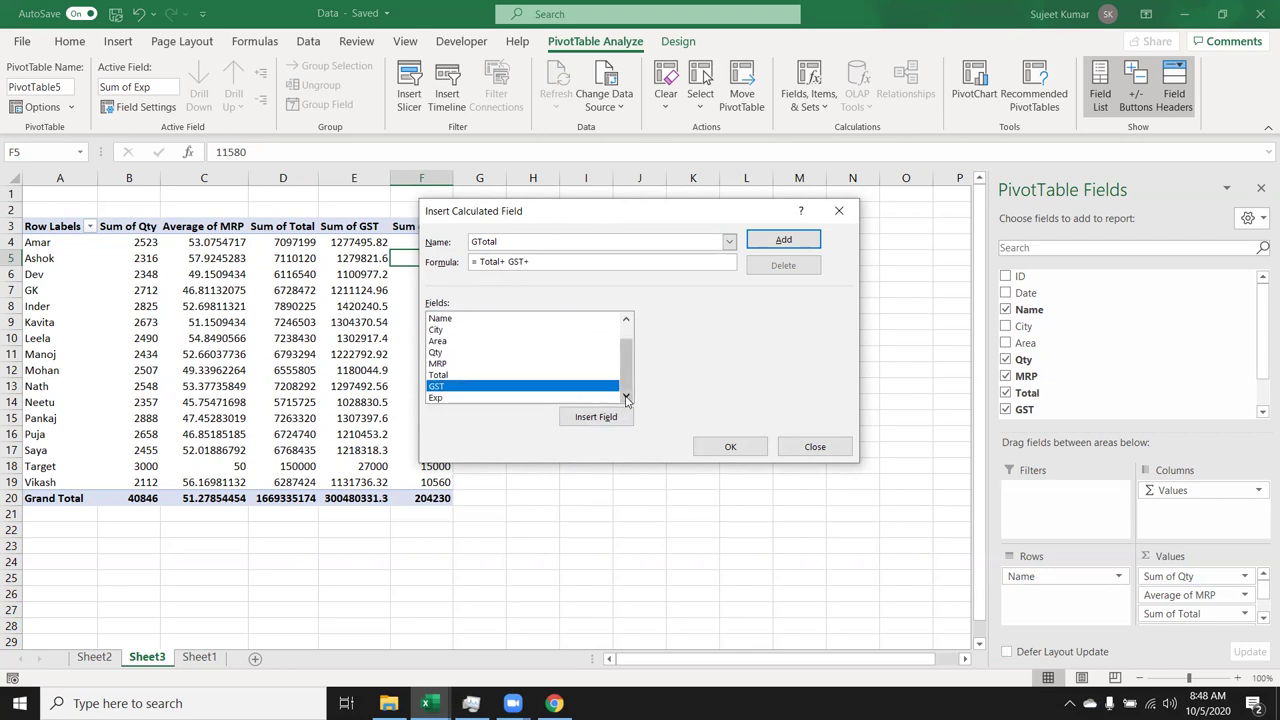
double_click(531, 399)
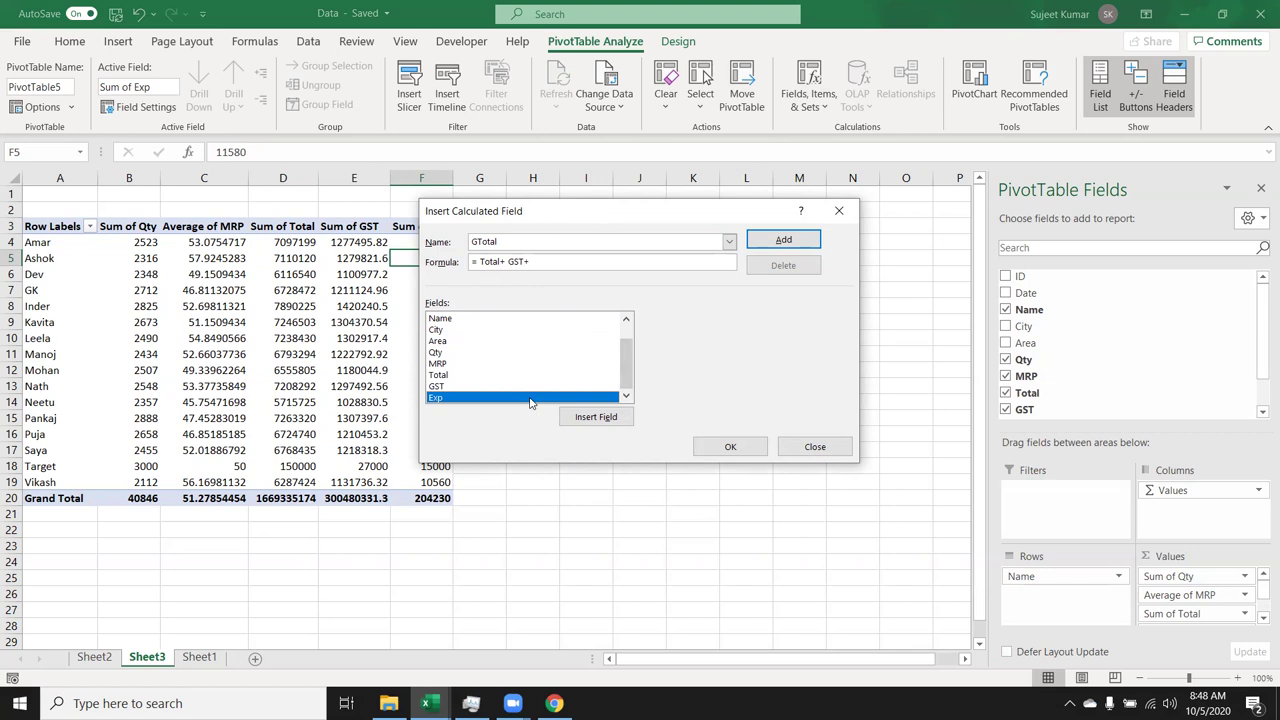
left_click(770, 238)
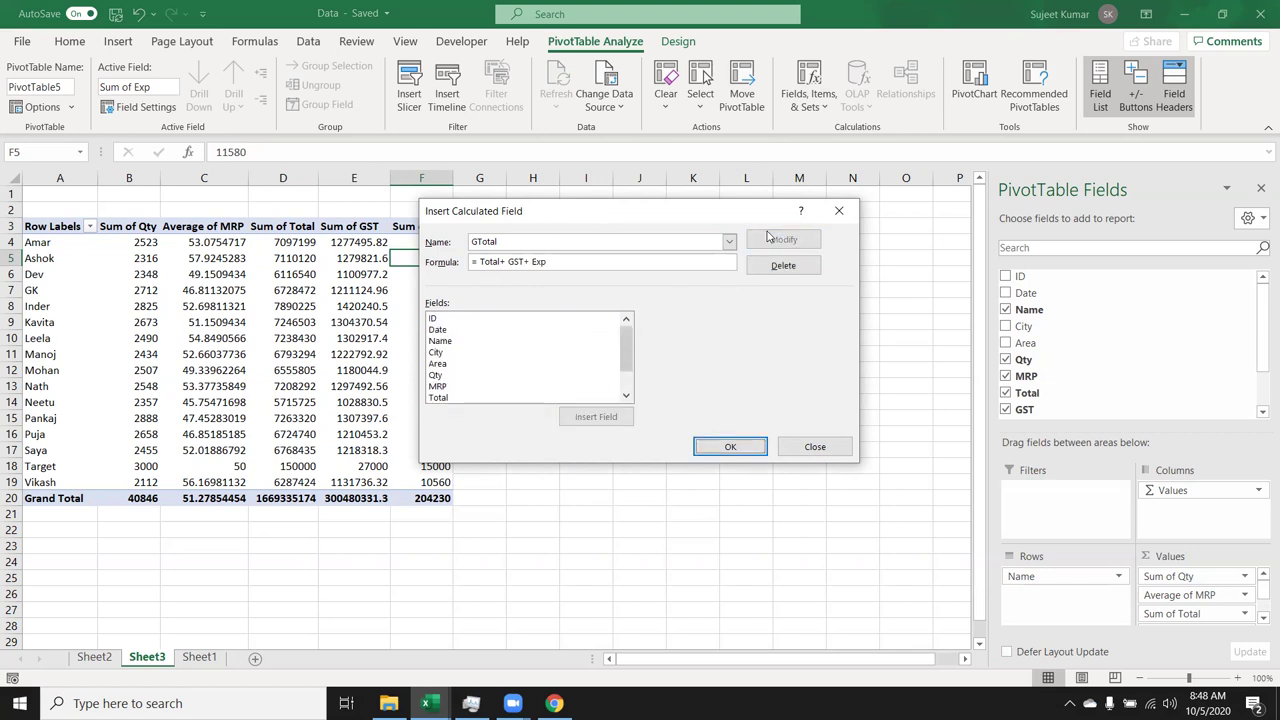
left_click(731, 446)
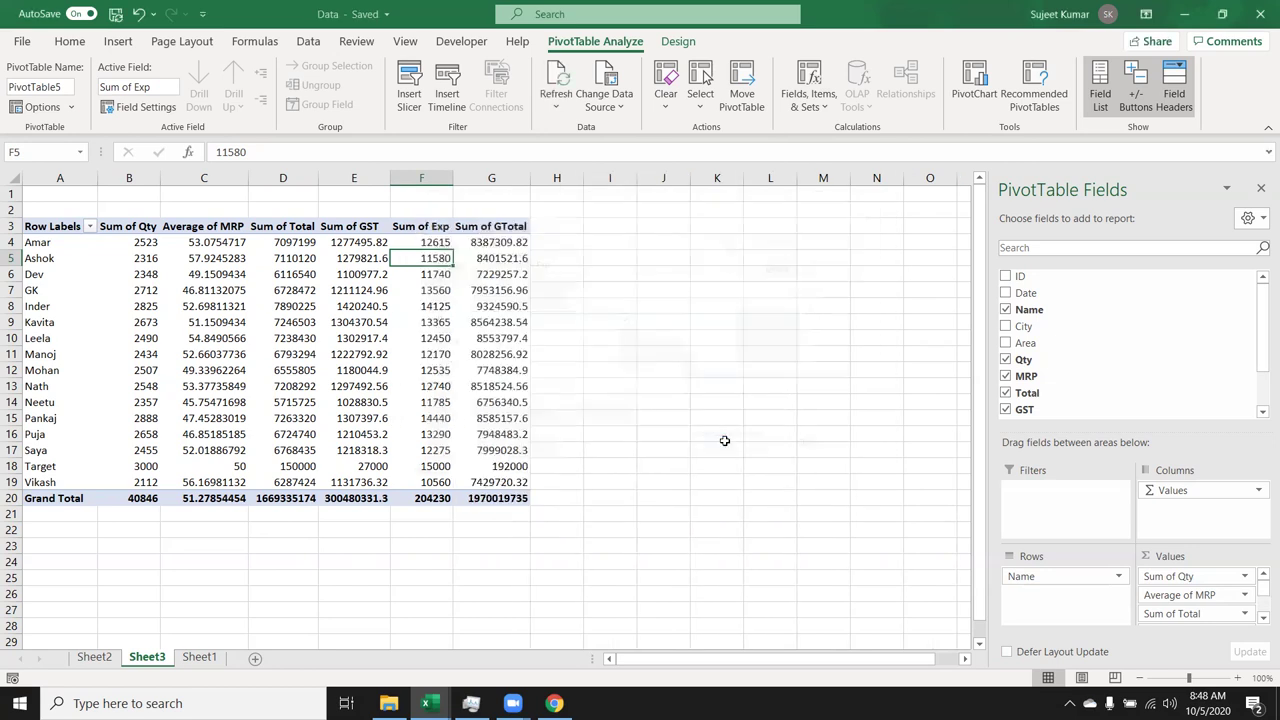
left_click(506, 290)
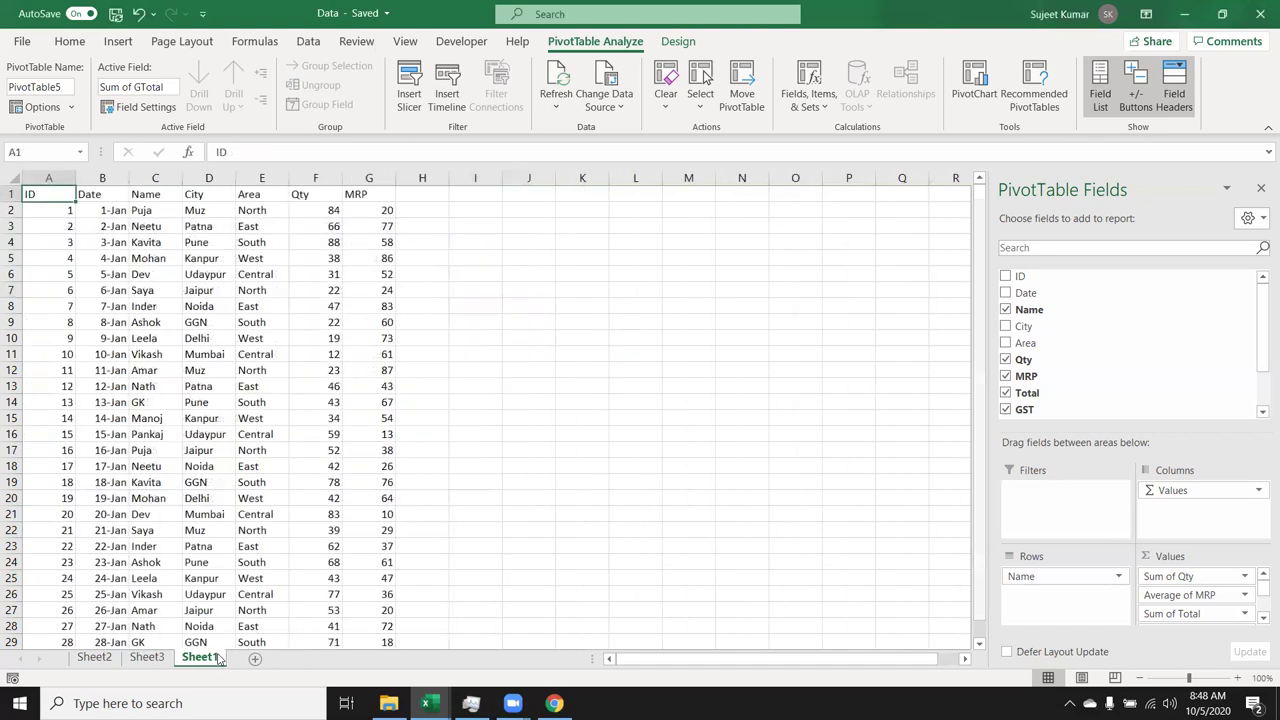
Step: Clear Target row 798 under the Sheet1 data and select the range A1:G797
key("ctrl+Down")
key("Down")
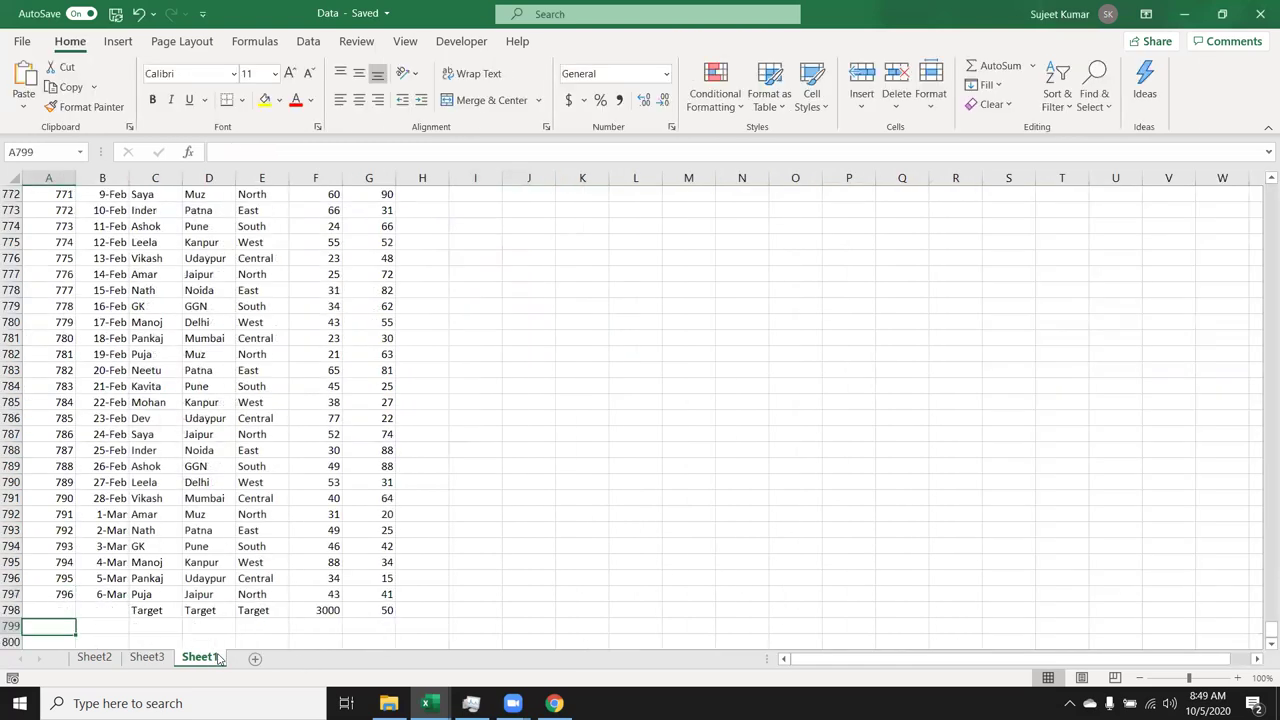
key("shift+space")
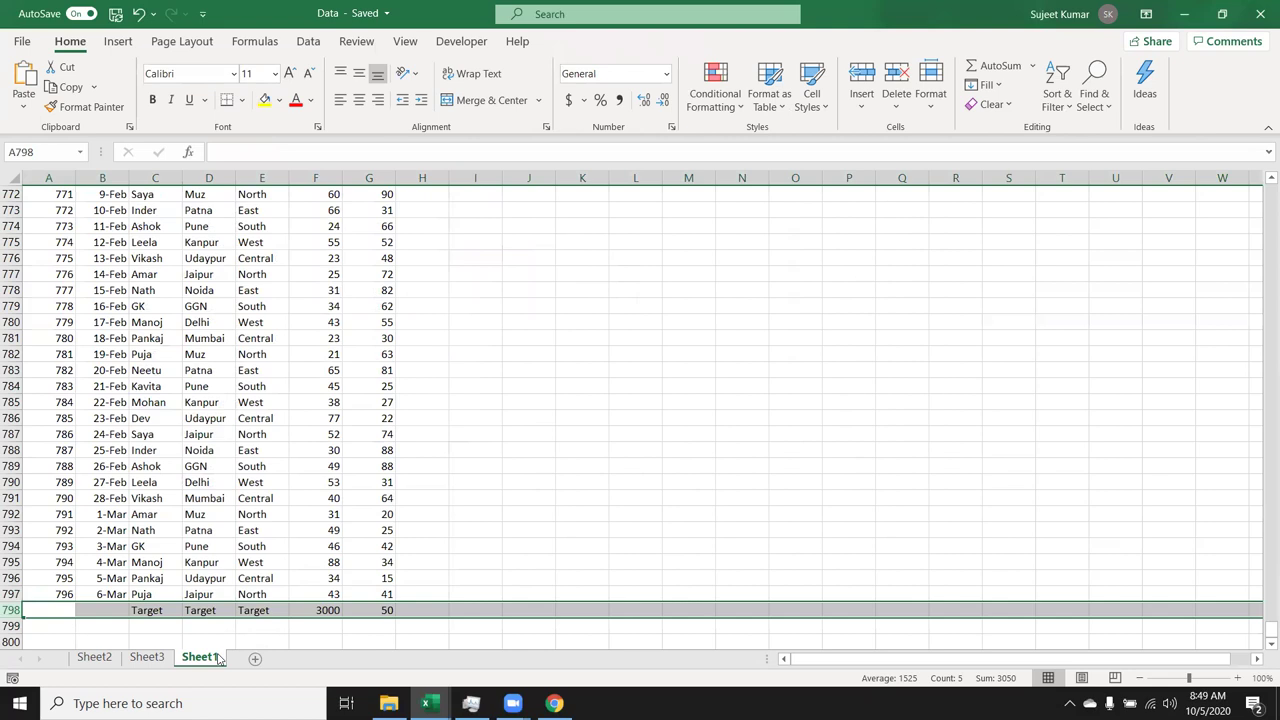
key("Delete")
key("Up")
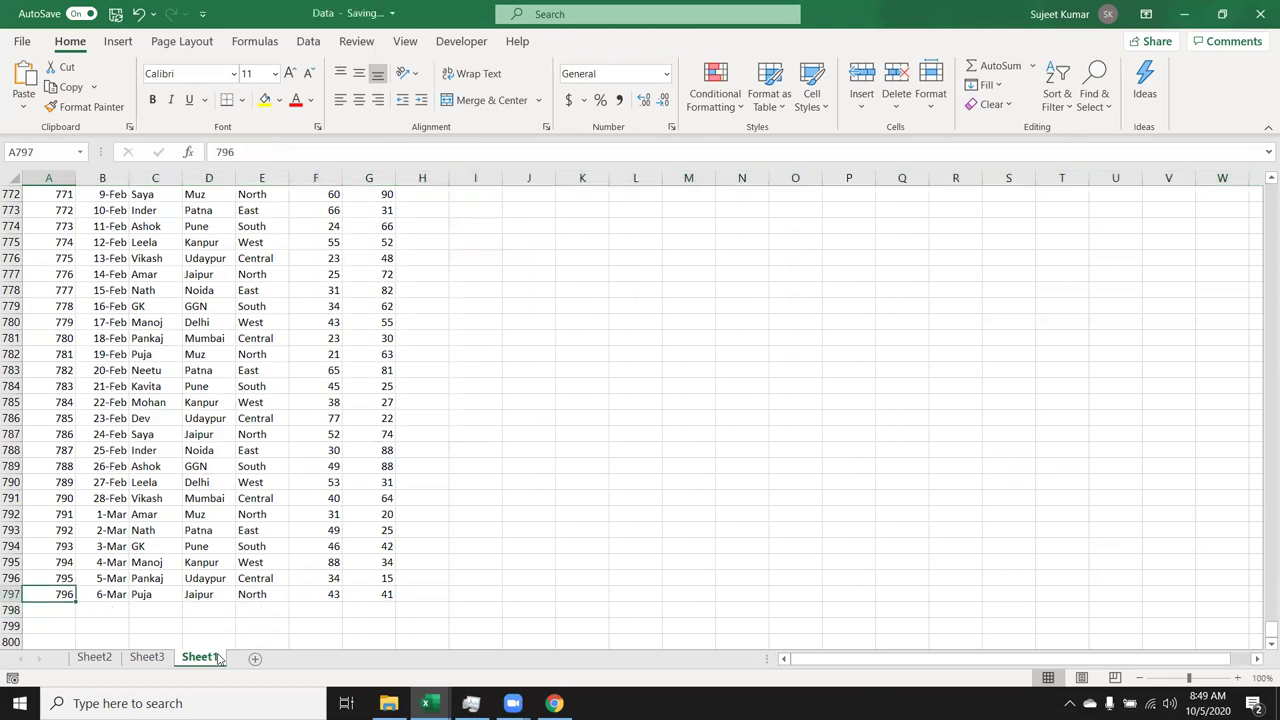
key("ctrl+Home")
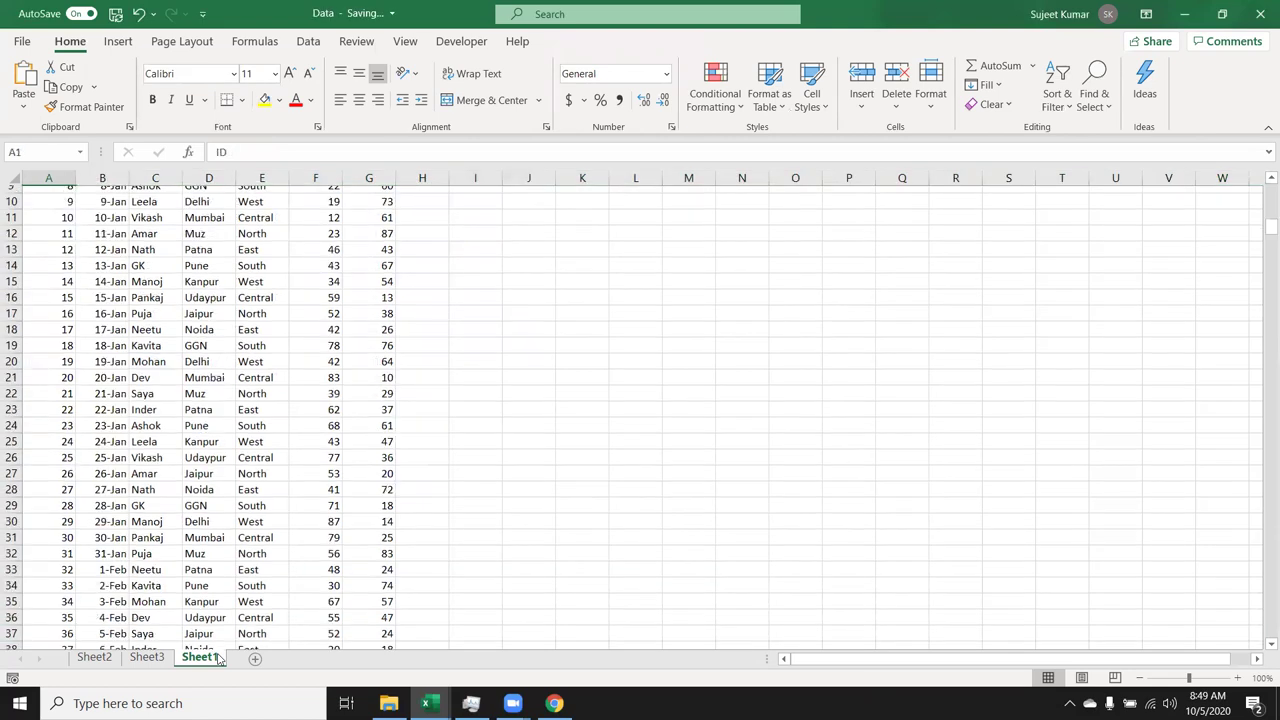
key("ctrl+shift+End")
Step: Insert a pivot table on a new sheet with Name in Rows and Sum of Qty in Values
left_click(120, 42)
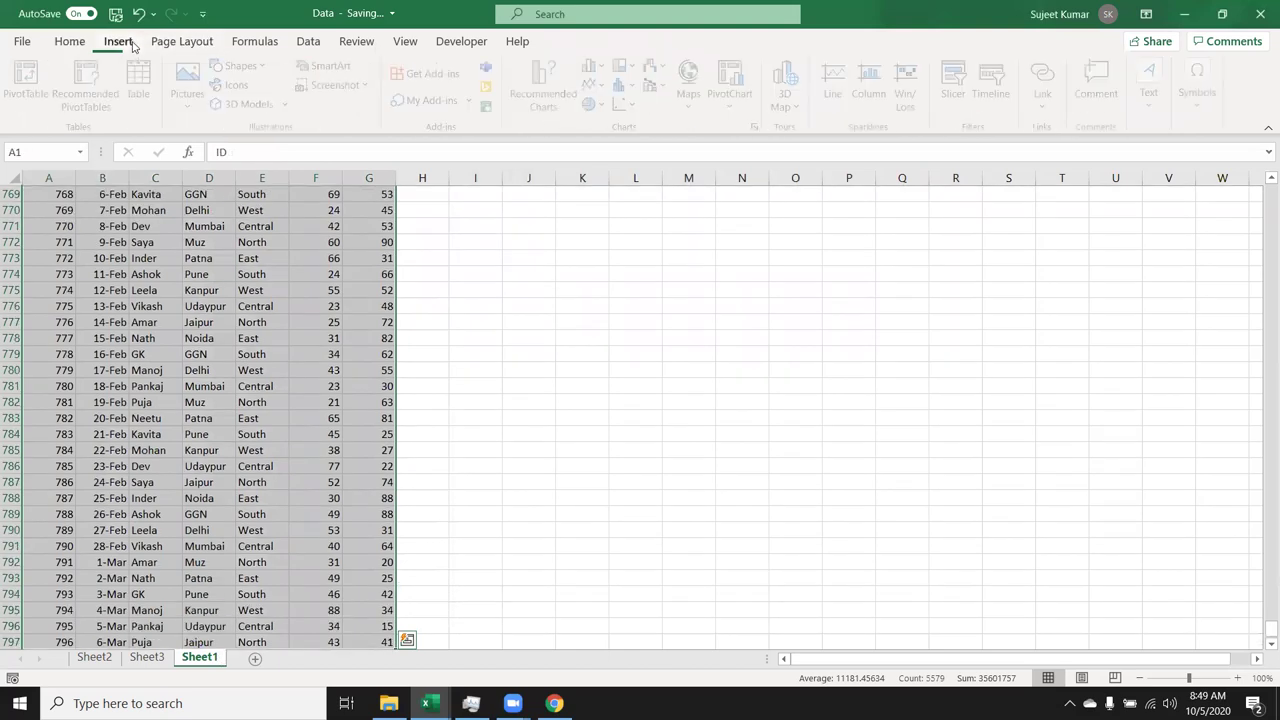
left_click(36, 80)
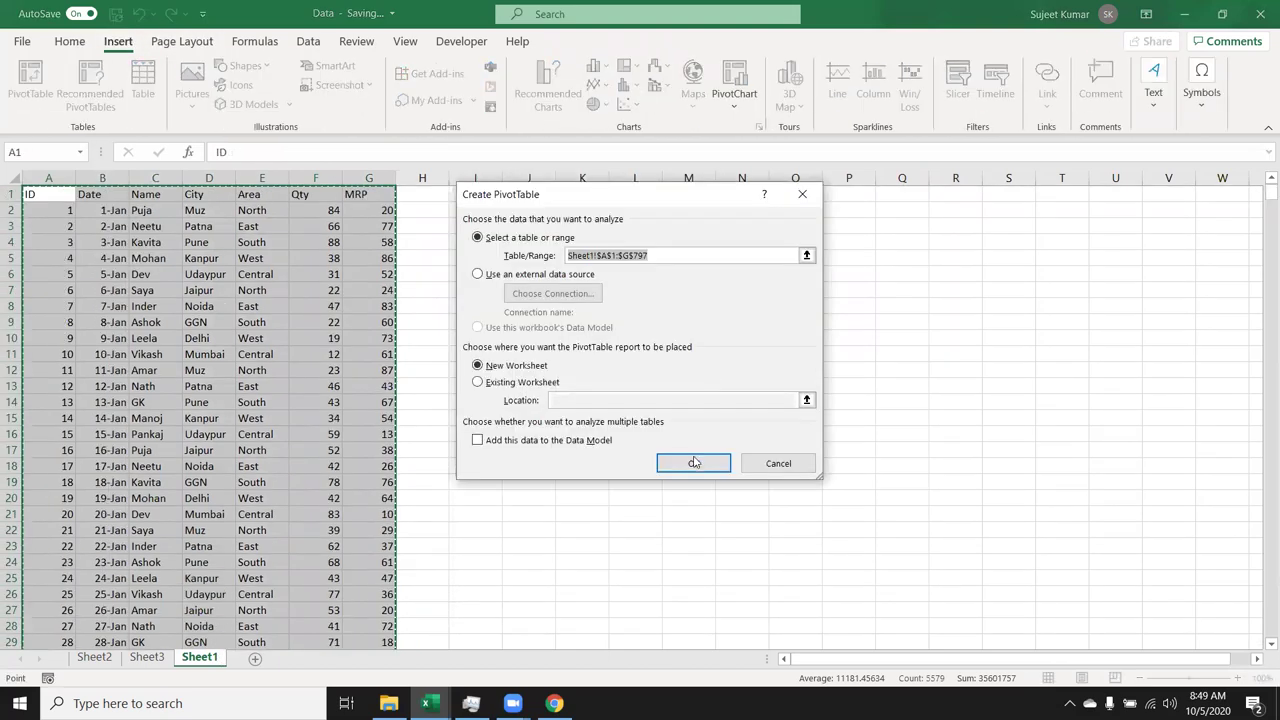
left_click(694, 463)
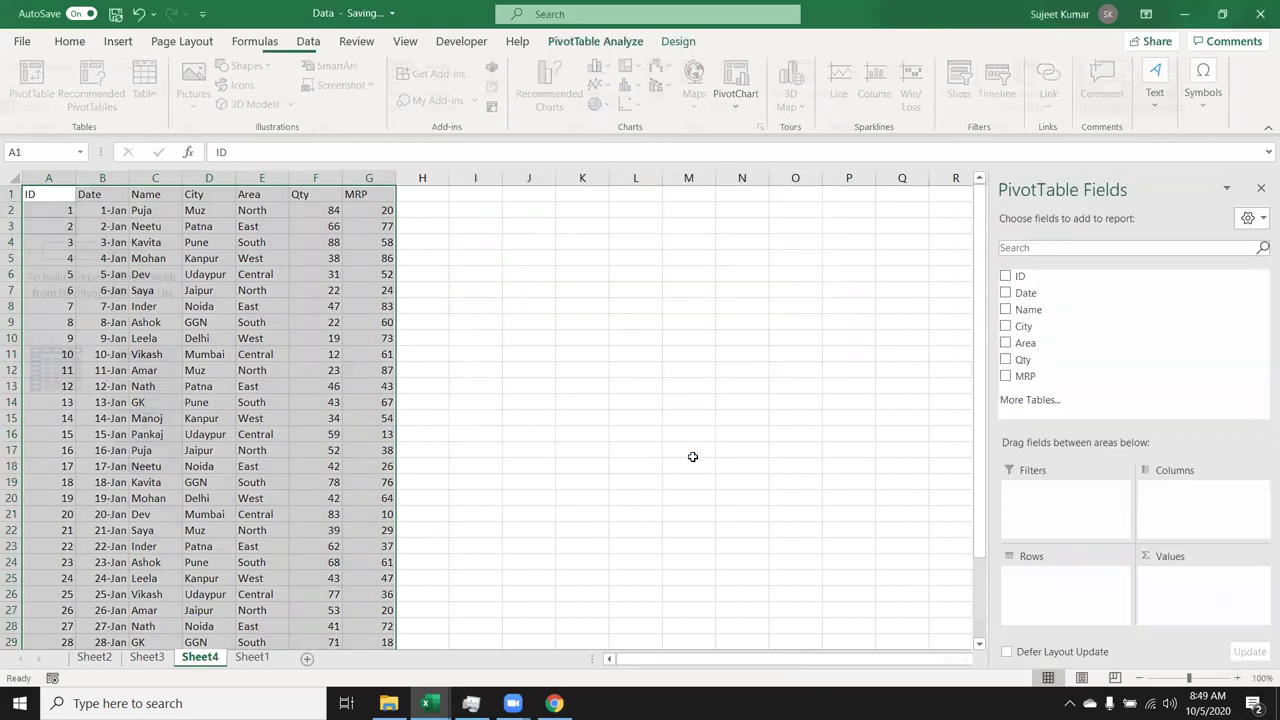
left_click_drag(1052, 312, 1047, 576)
mouse_move(1049, 362)
left_mouse_down()
mouse_move(1209, 604)
mouse_move(1190, 592)
left_mouse_up()
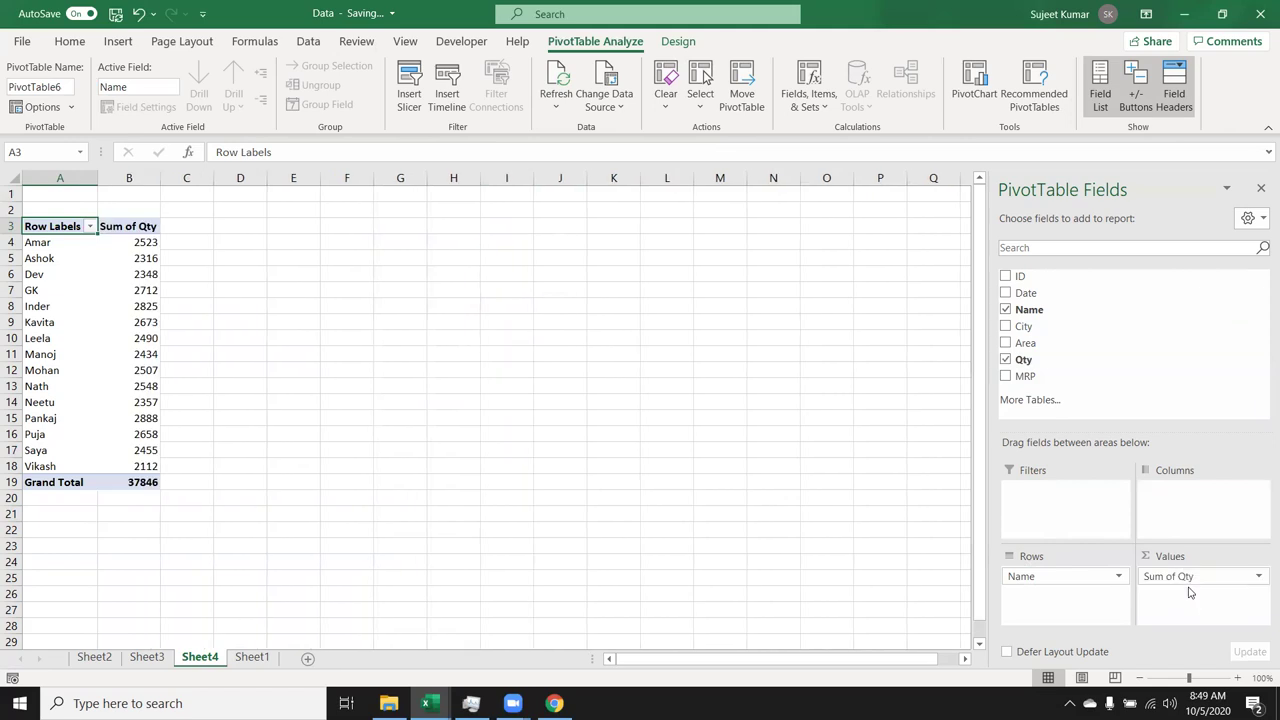
Step: Add a calculated field Target% with formula =Qty/3000 to the Sheet4 pivot
left_click(829, 112)
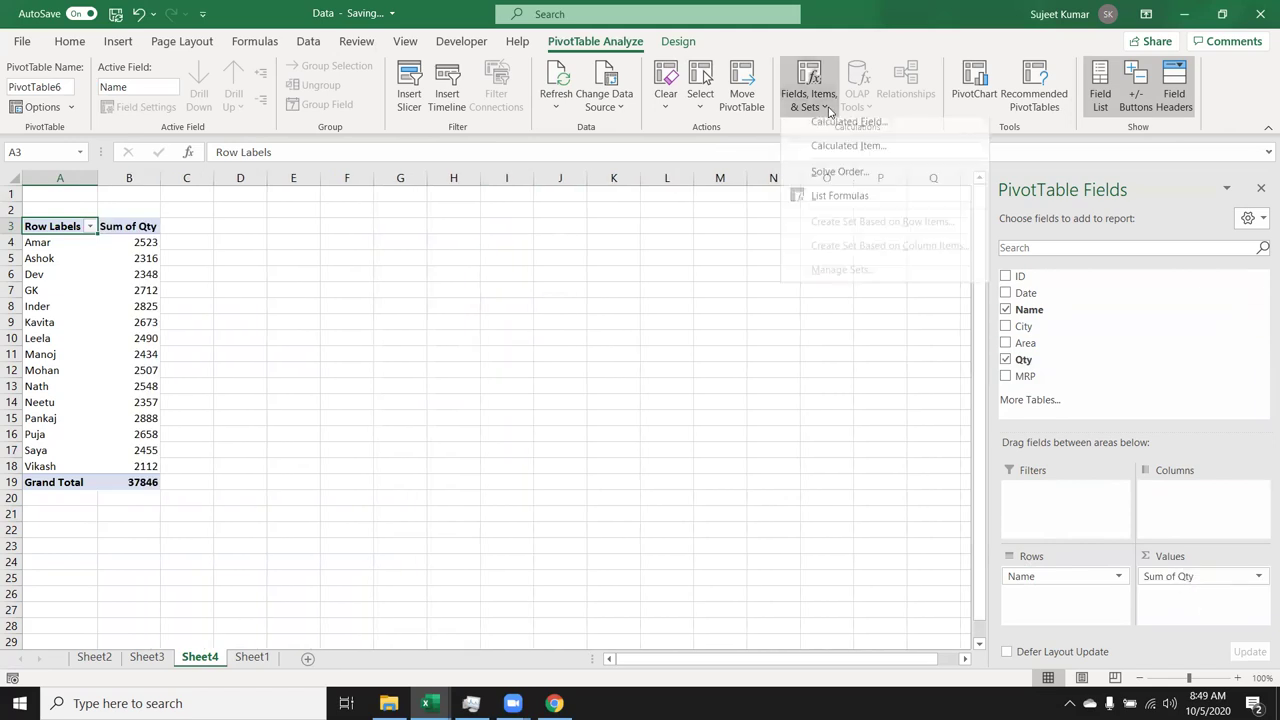
left_click(845, 130)
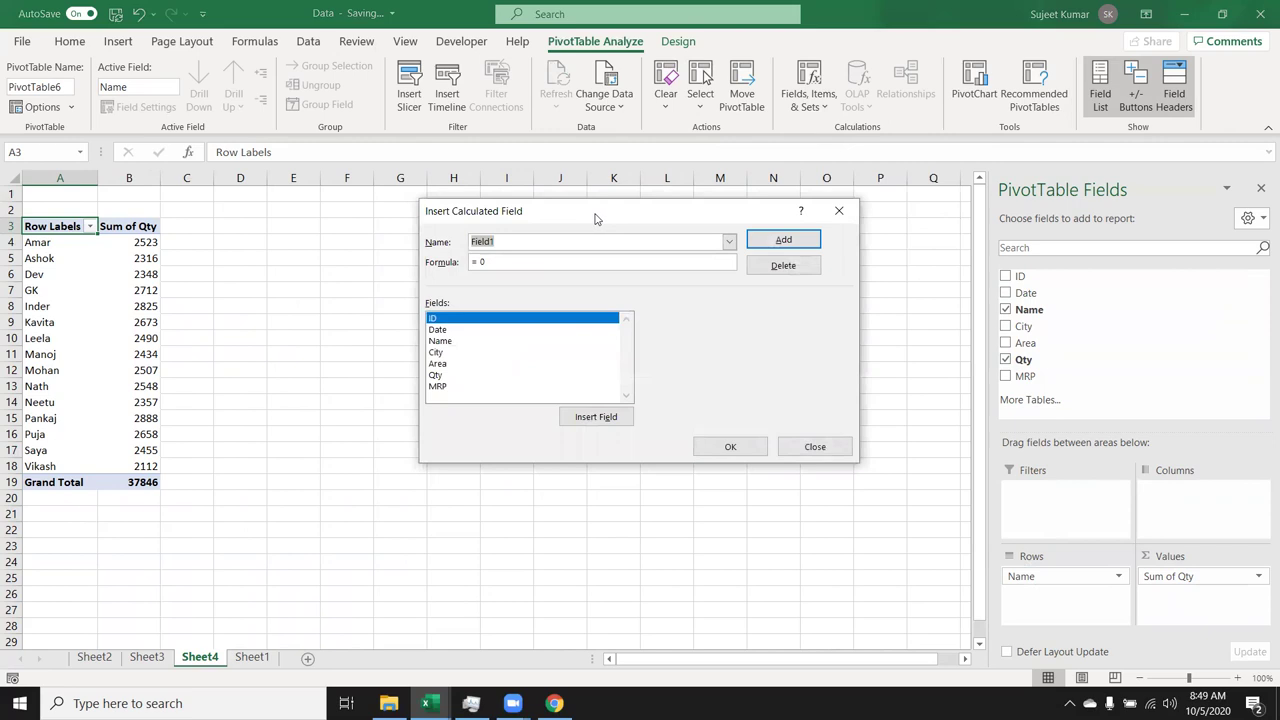
type("Target")
left_click(450, 376)
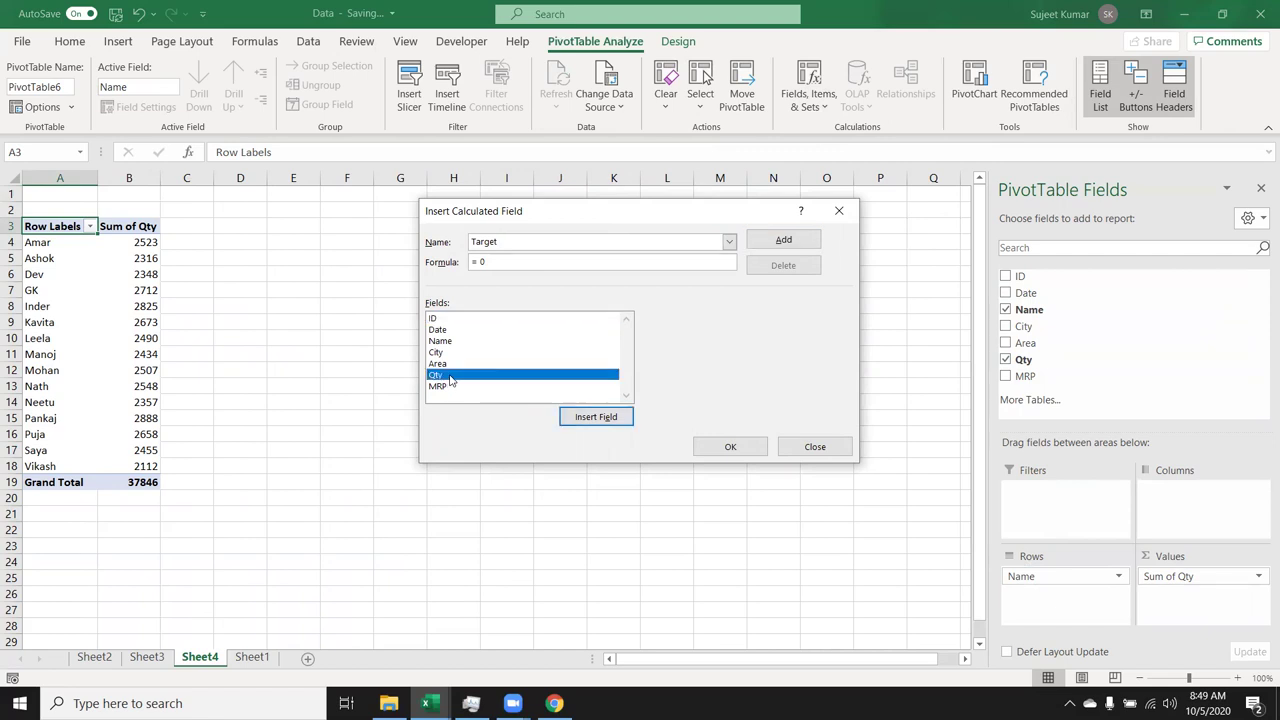
left_click(576, 420)
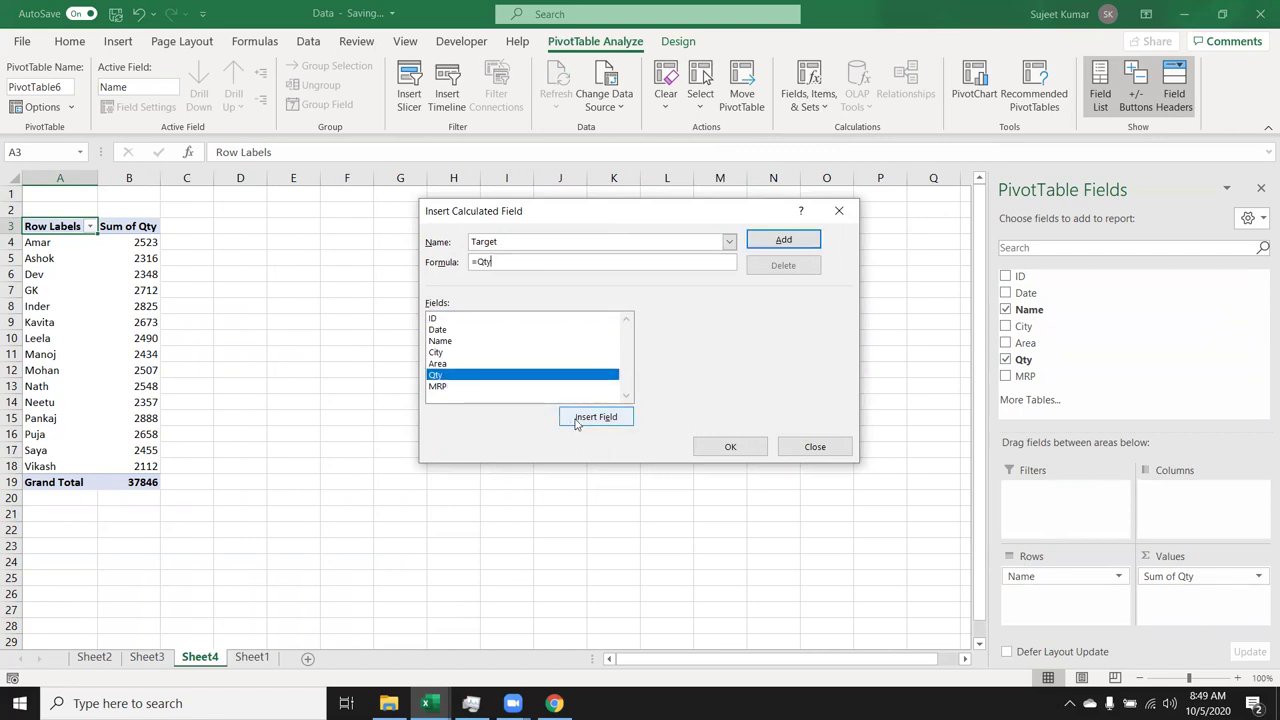
type("/3000")
left_click(504, 244)
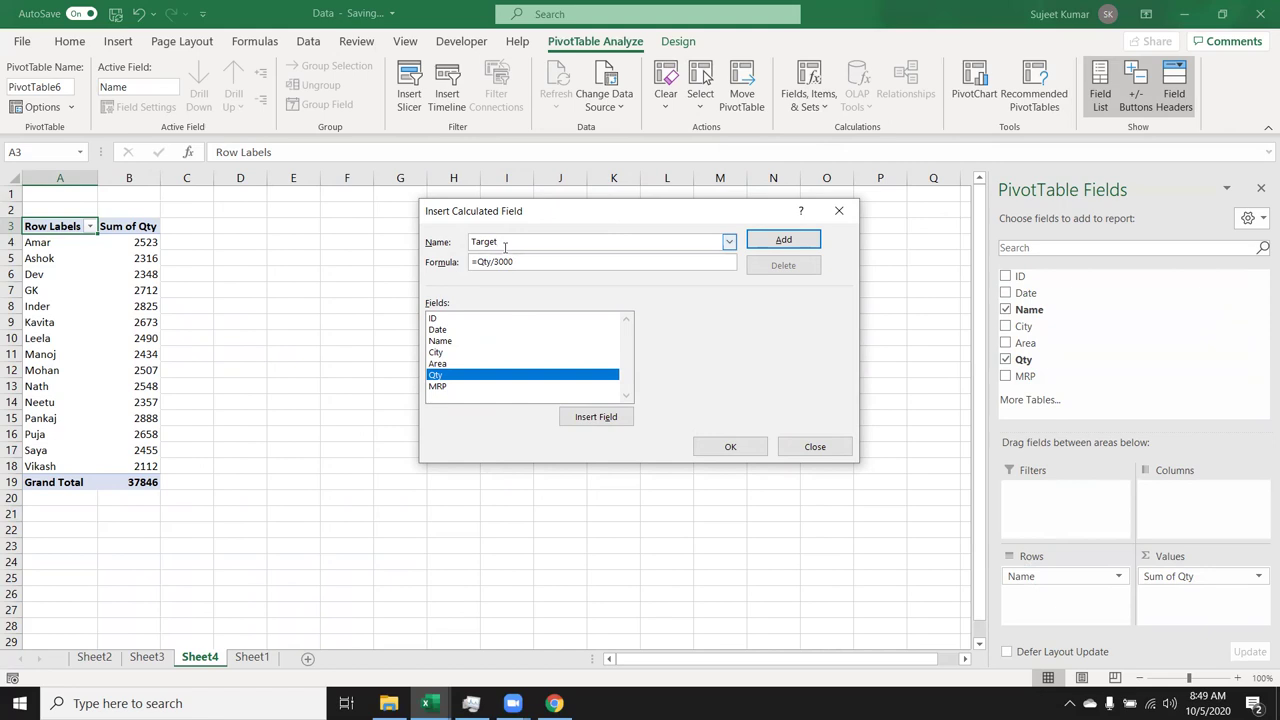
type("%")
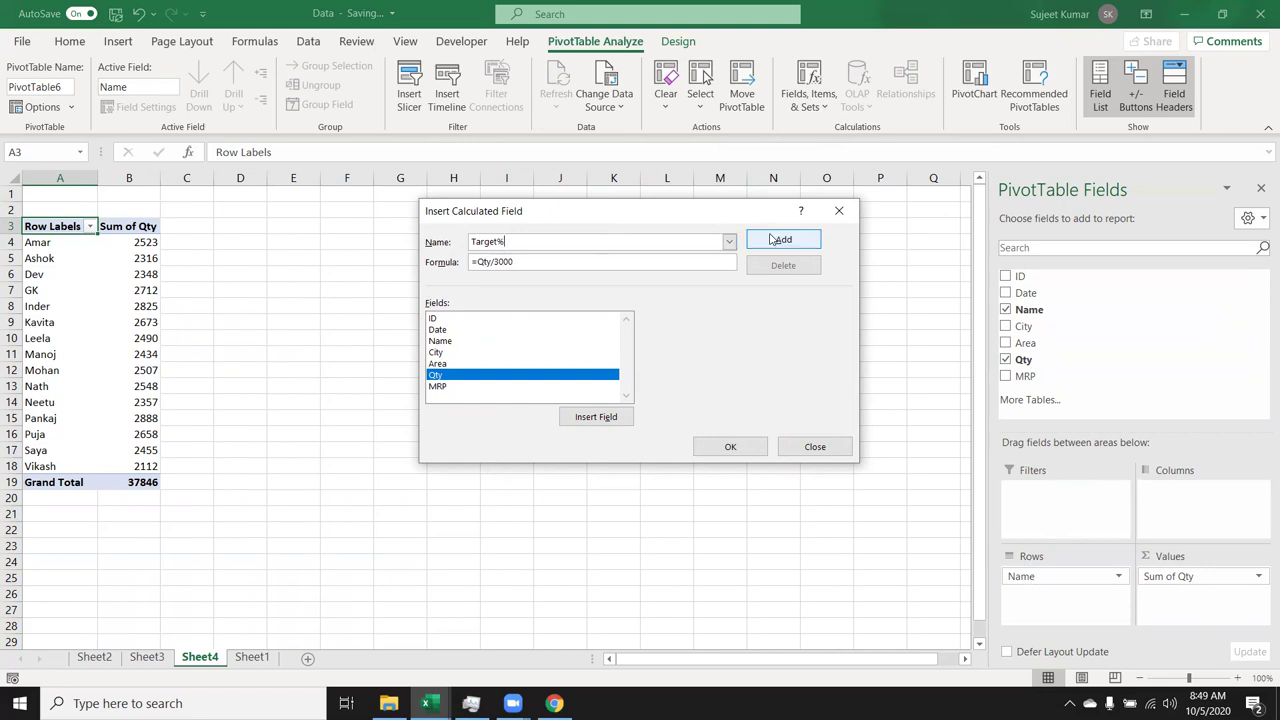
left_click(772, 240)
left_click(706, 443)
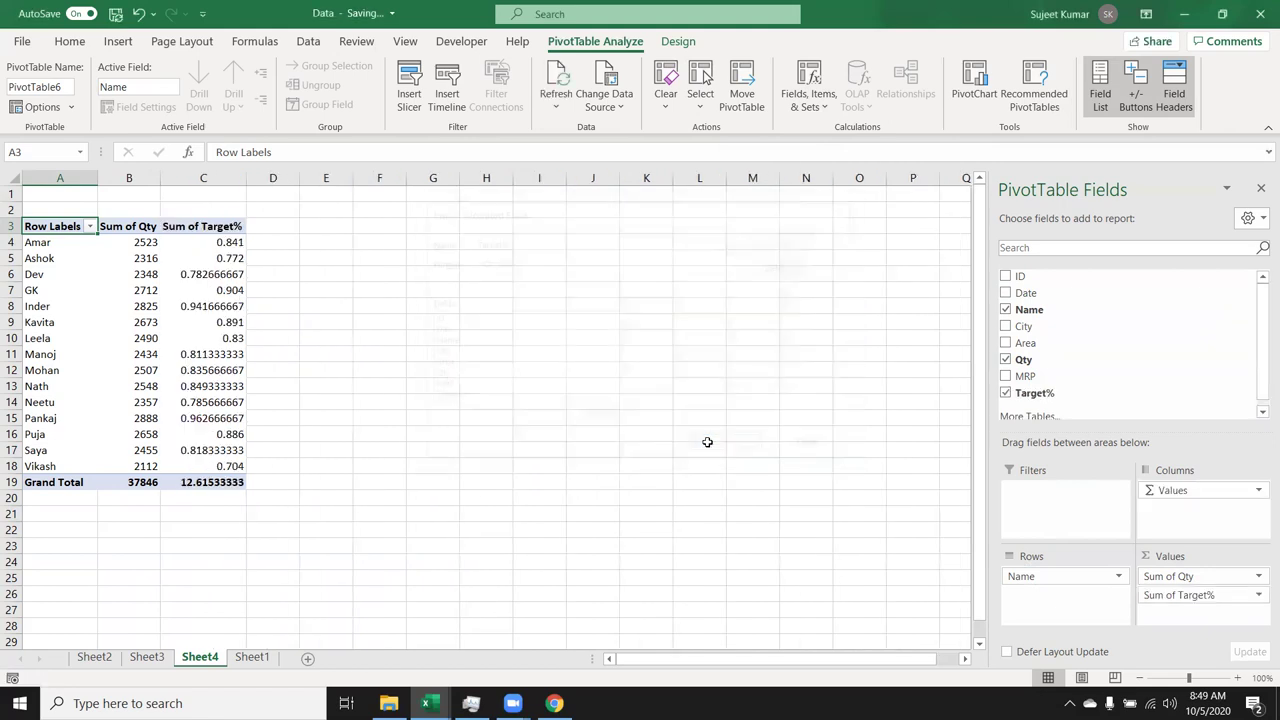
left_click(232, 246)
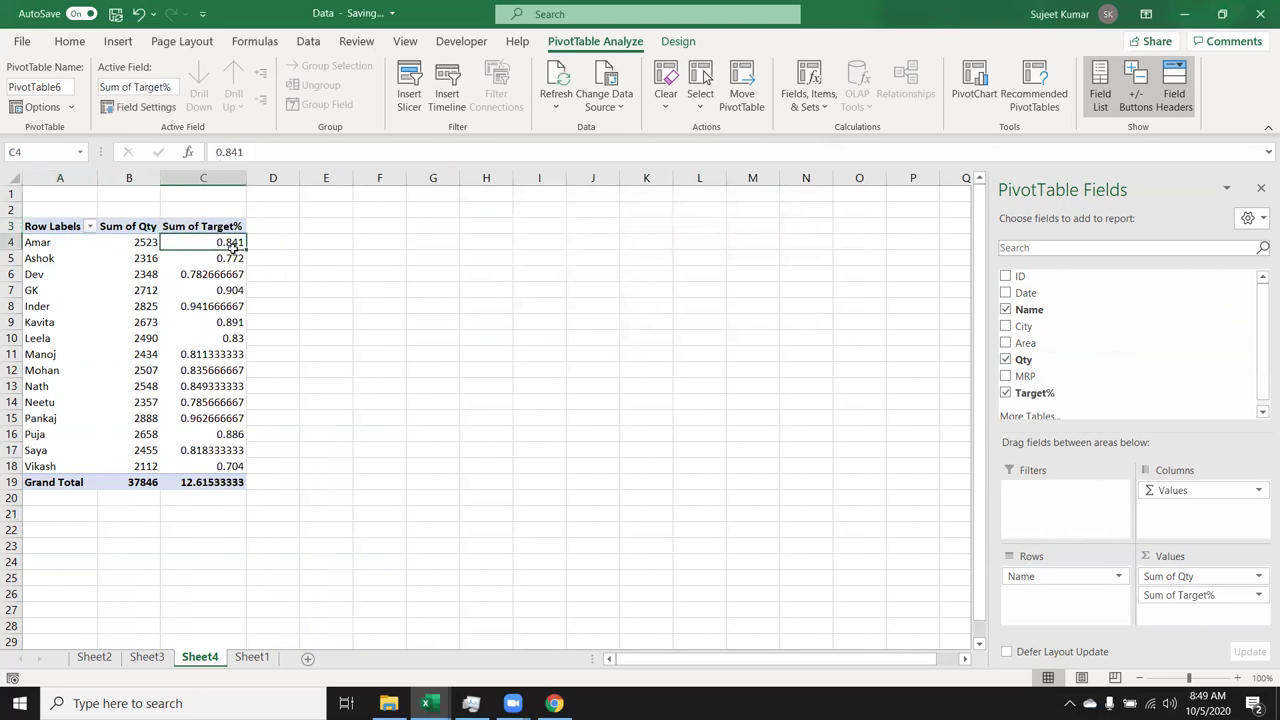
Step: Format the Sum of Target% values C4:C18 as percentages, then switch to Sheet2
key("ctrl+shift+Down")
key("shift+Up")
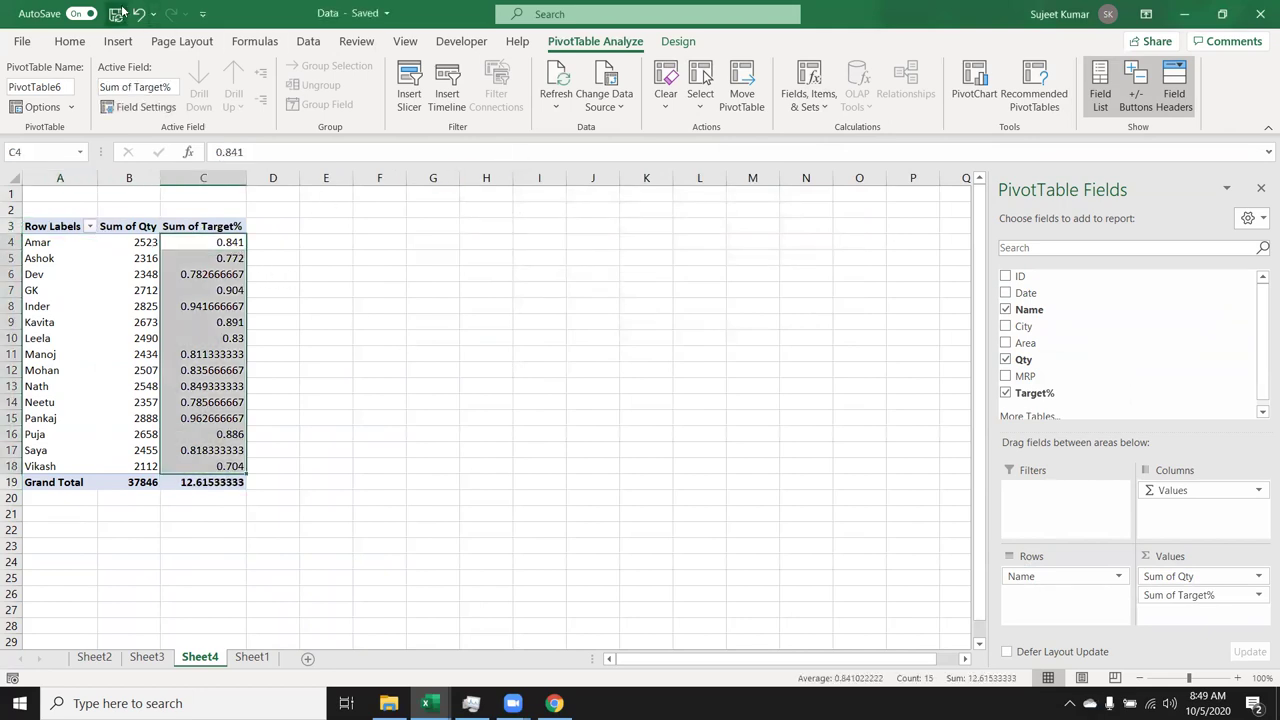
left_click(72, 44)
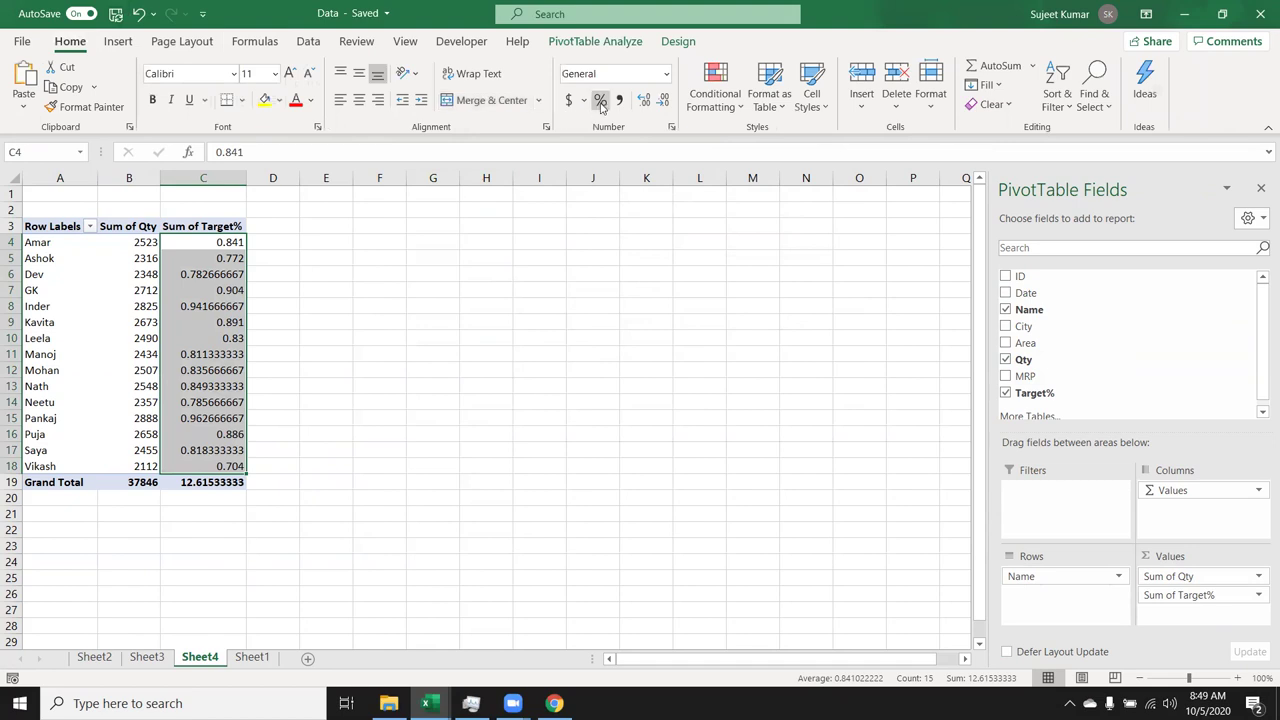
left_click(600, 101)
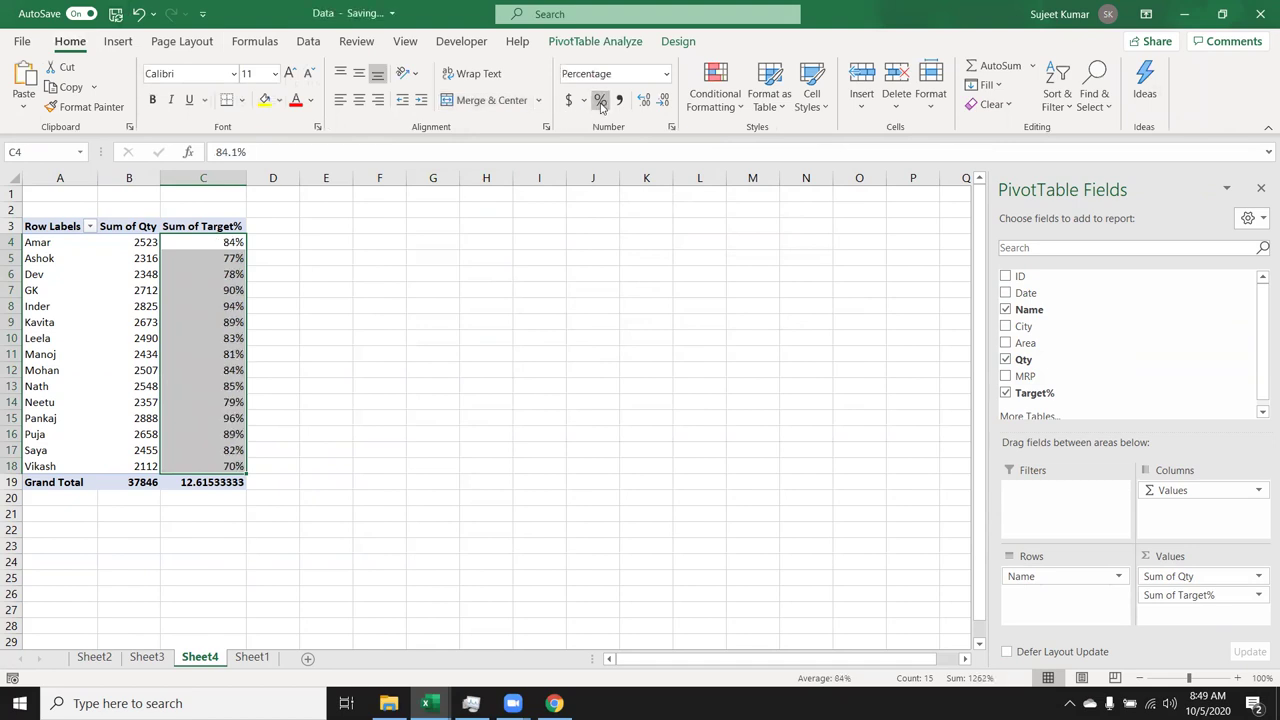
left_click(97, 658)
Step: Glance at Sheet3's Name pivot, then return to the Sheet4 pivot
left_click(139, 660)
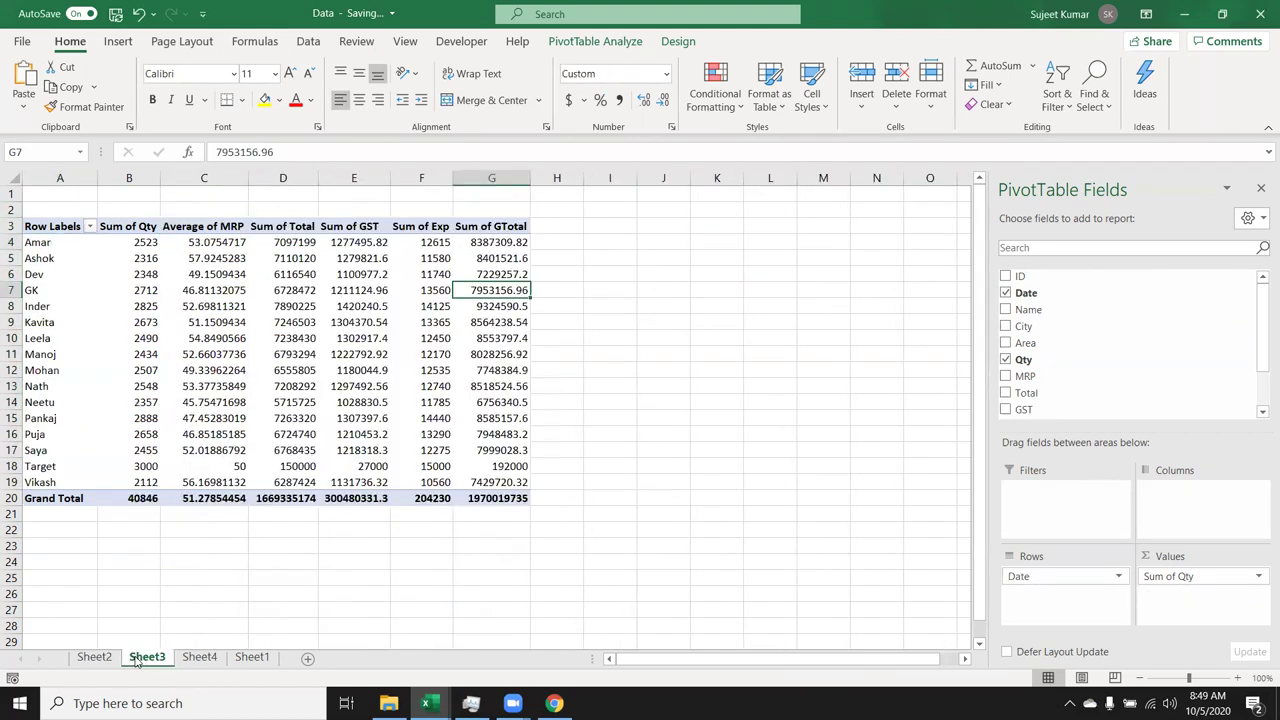
left_click(203, 659)
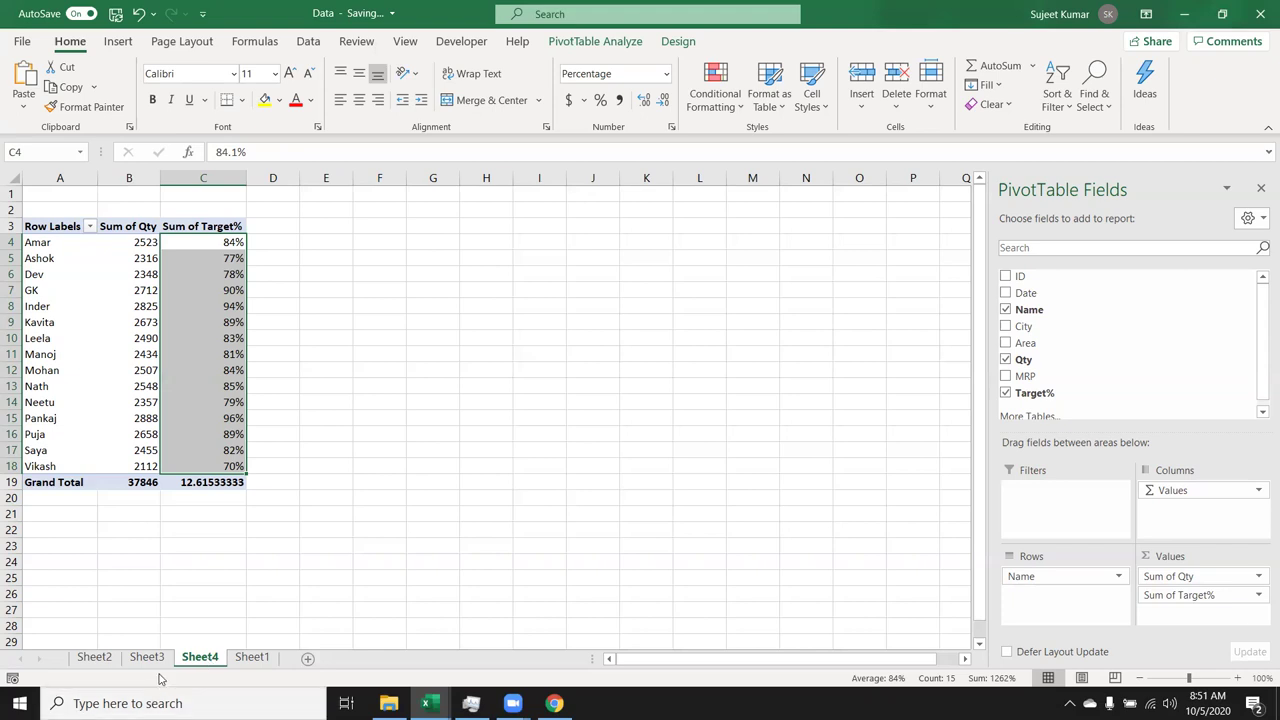
Step: Check where the Name data ends on Sheet1, then return via Sheet2 to the Sheet4 pivot
left_click(251, 659)
left_click(170, 590)
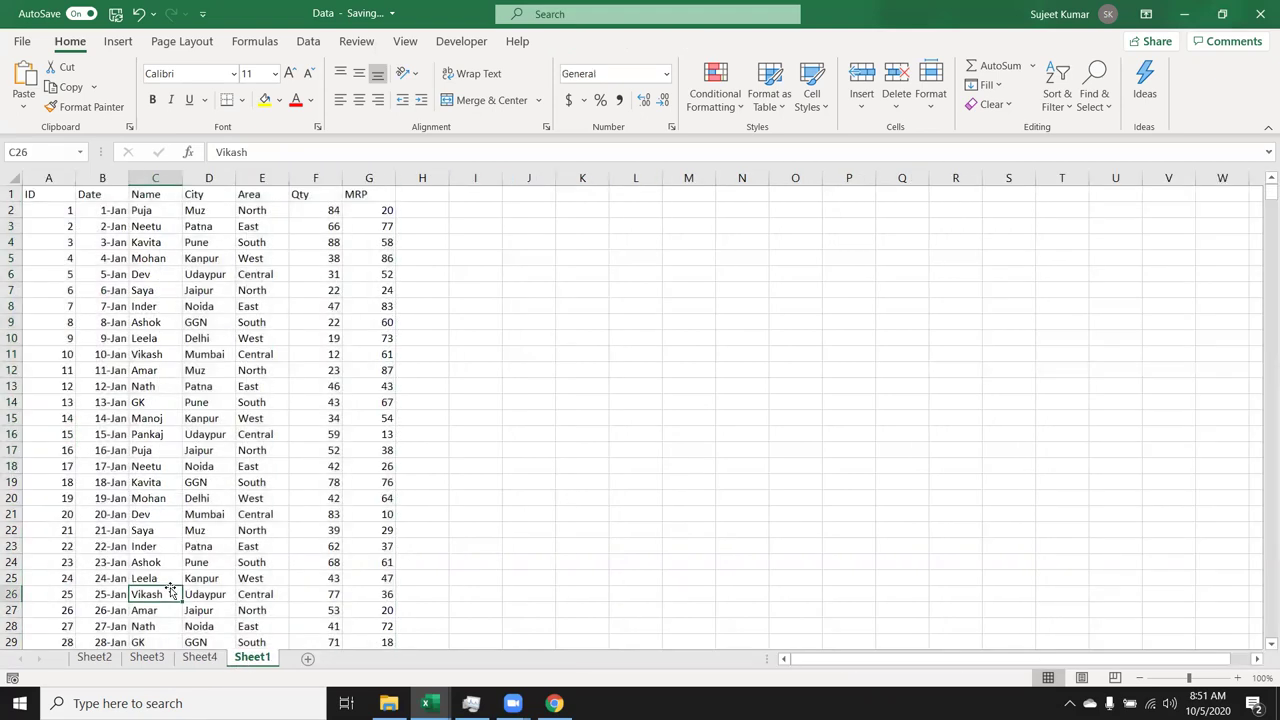
key("alt")
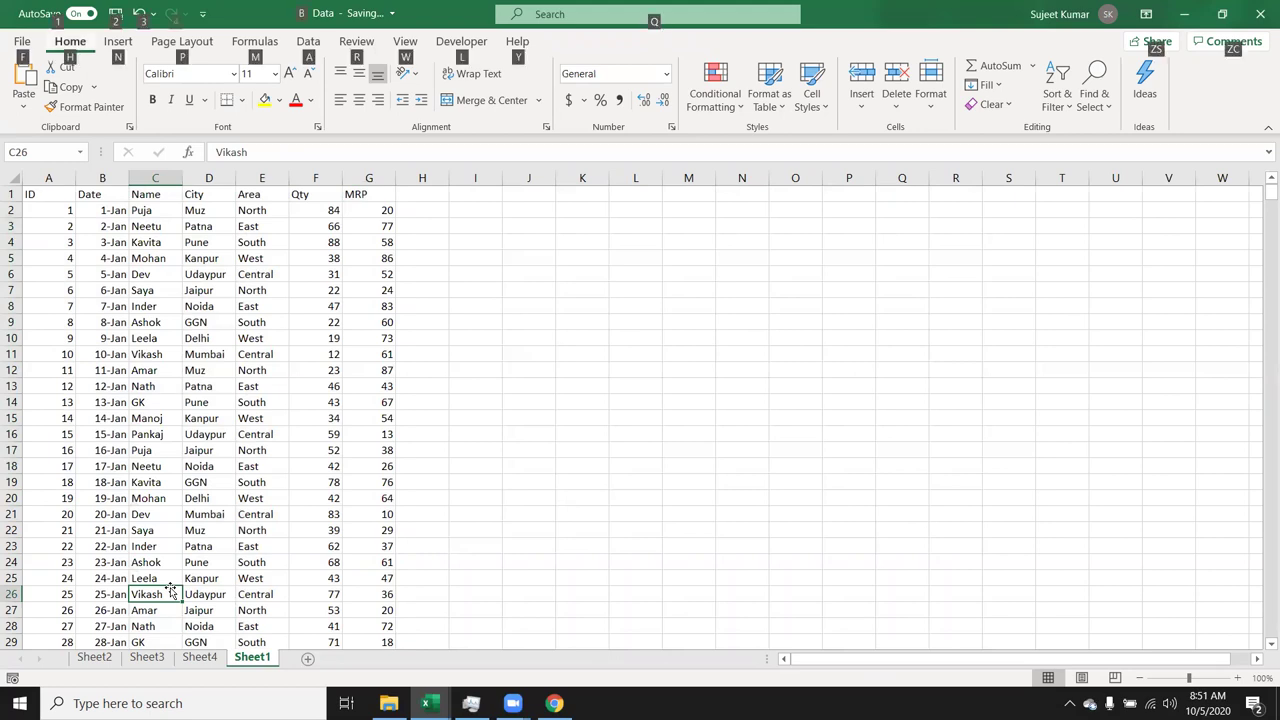
key("Down")
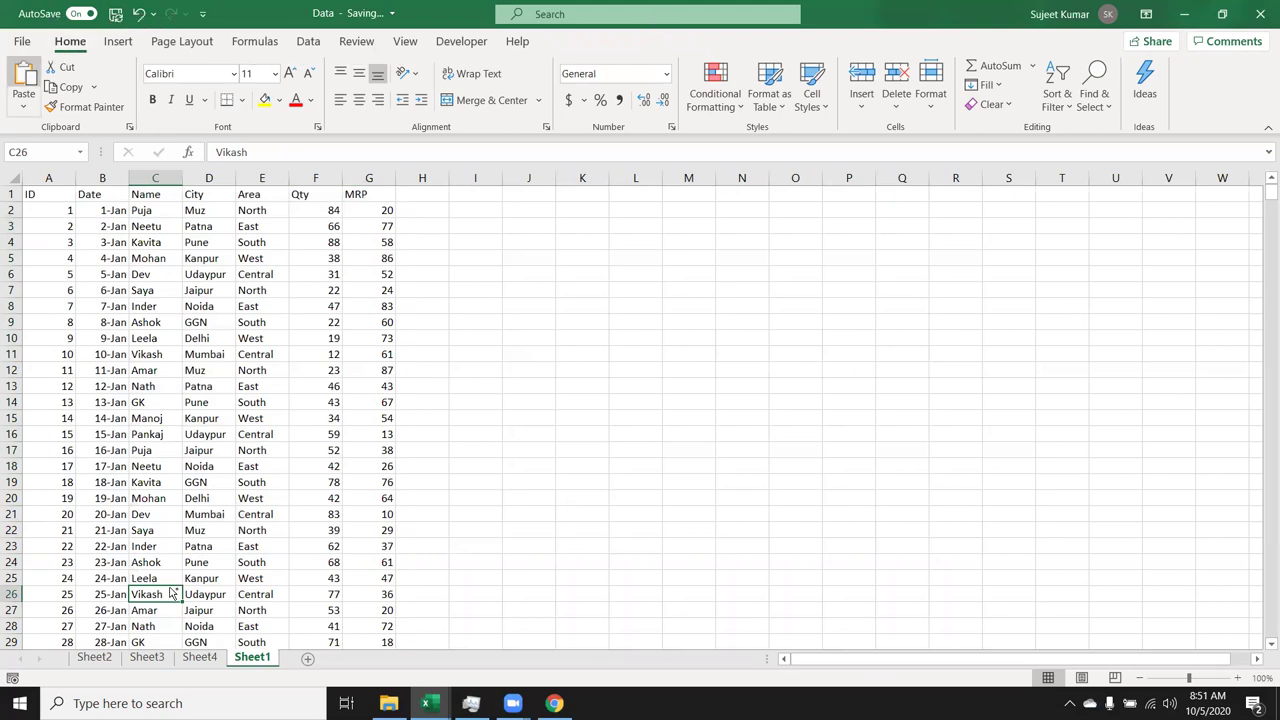
key("Escape")
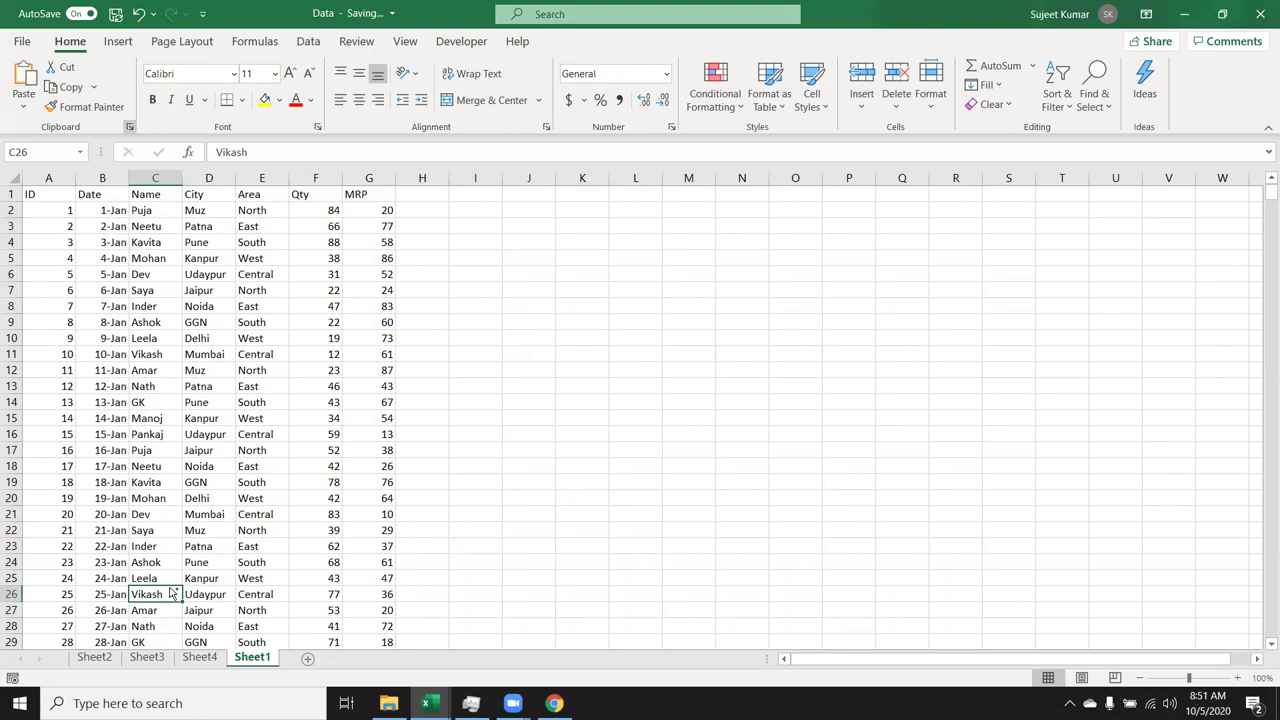
left_click(158, 540)
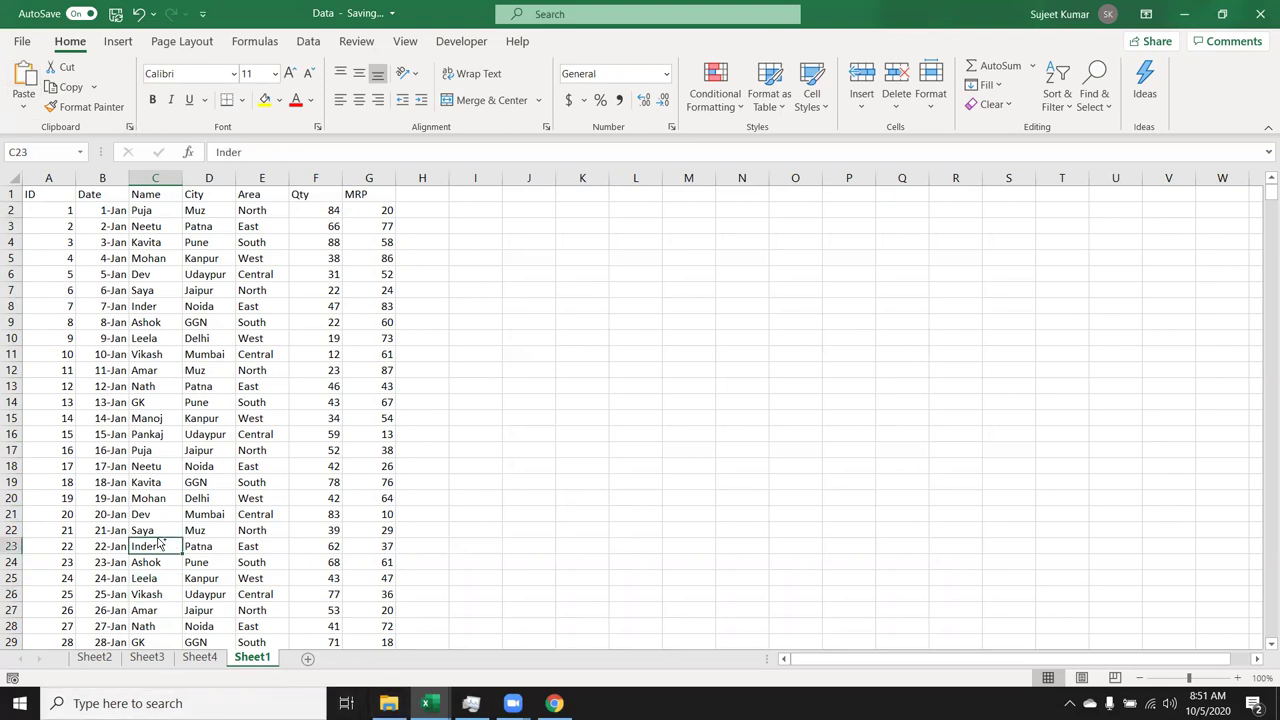
key("ctrl+Down")
key("Down")
key("Down")
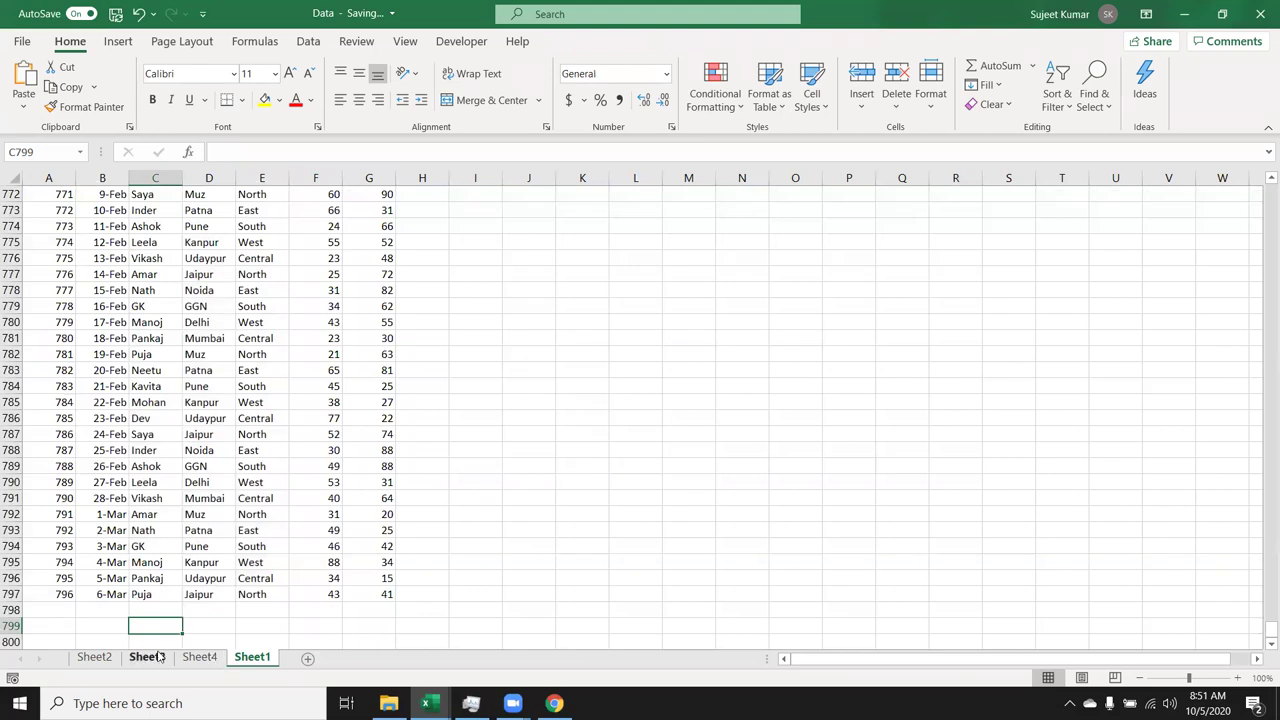
left_click(89, 658)
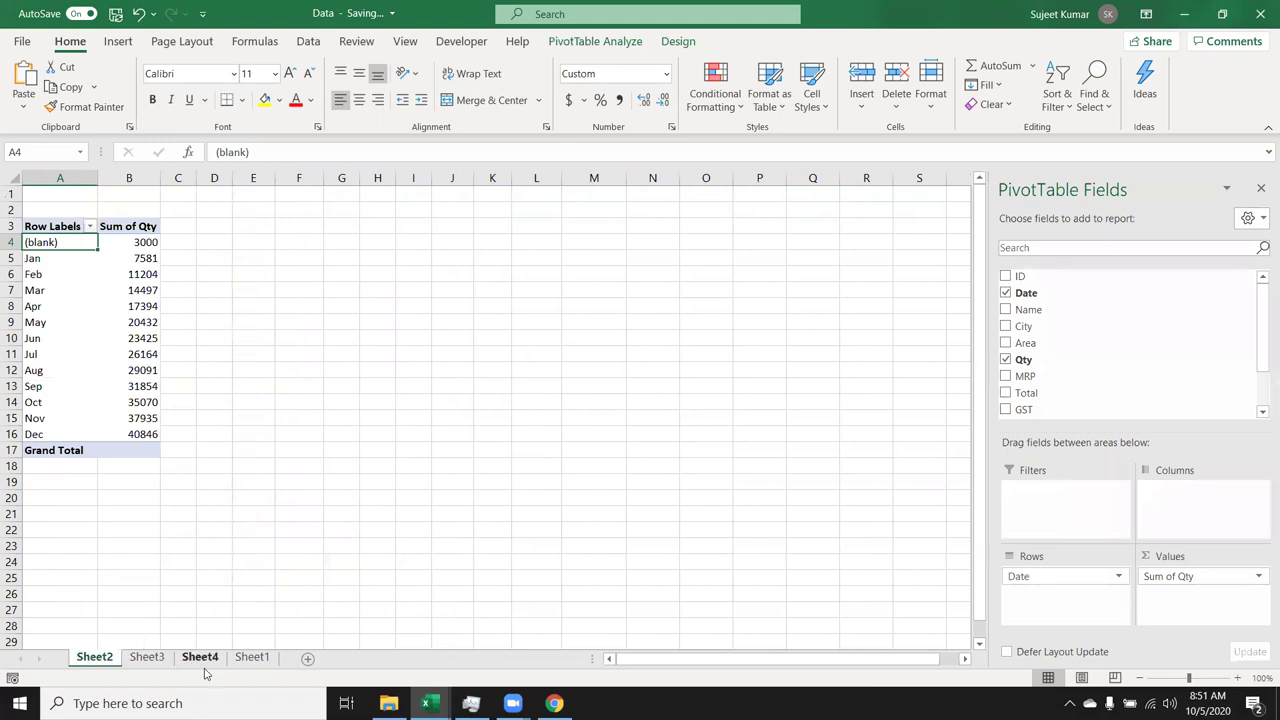
left_click(200, 658)
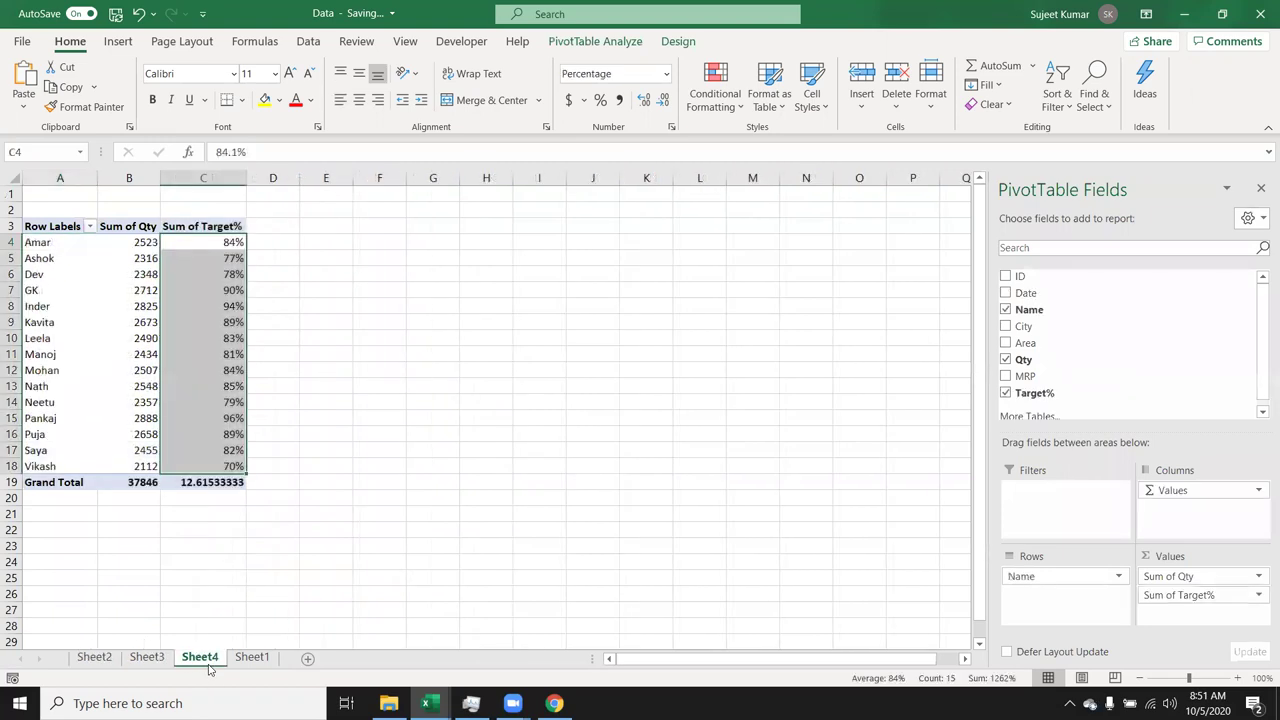
Step: Bring up the existing Target% calculated field for editing
left_click(590, 44)
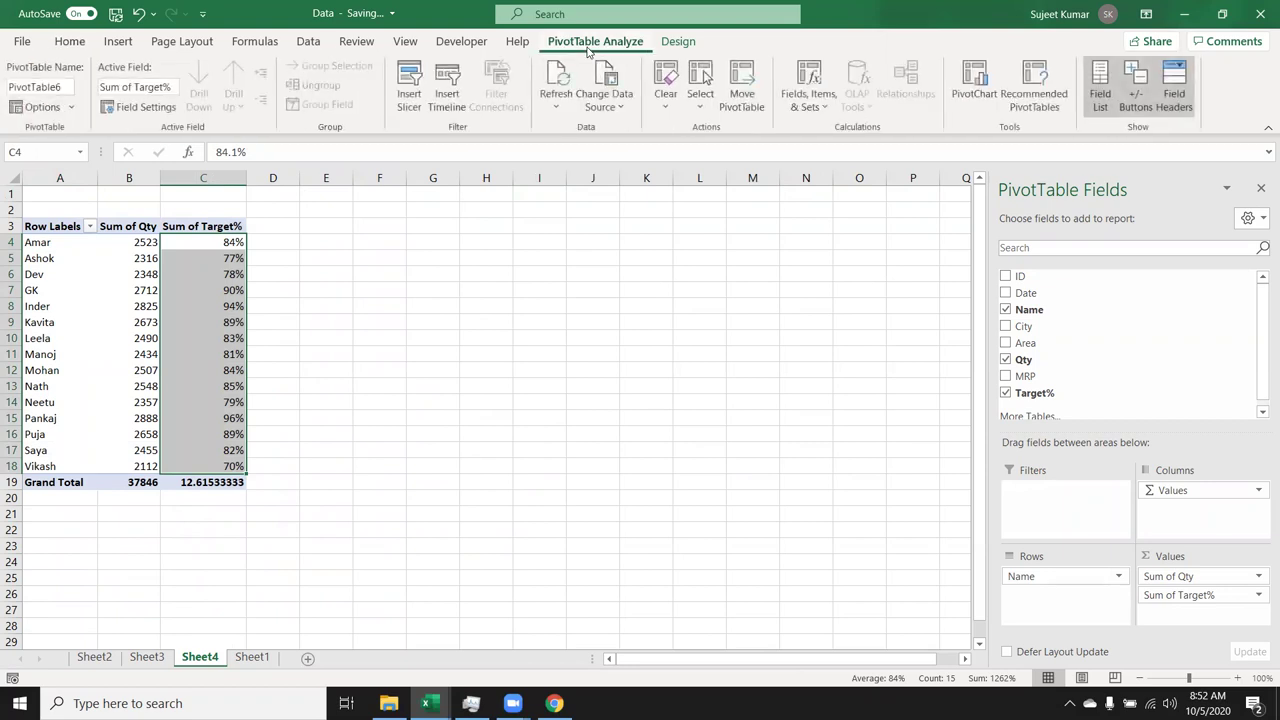
left_click(803, 96)
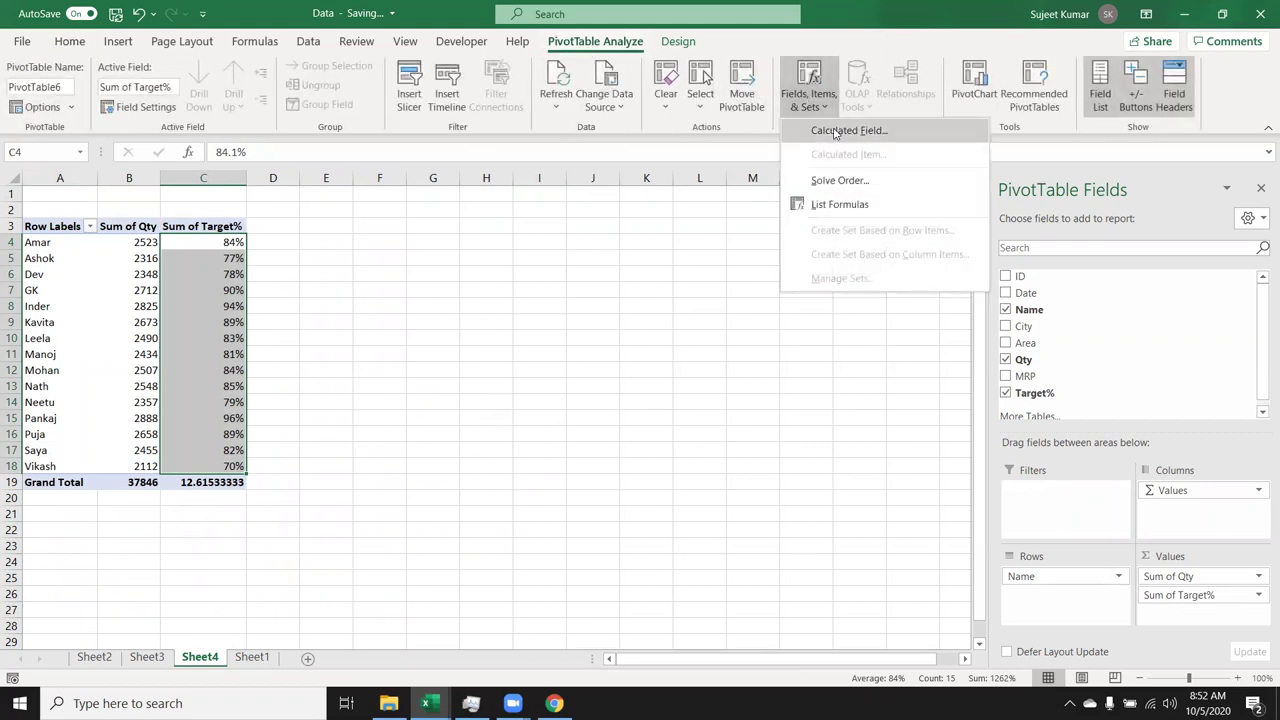
left_click(835, 130)
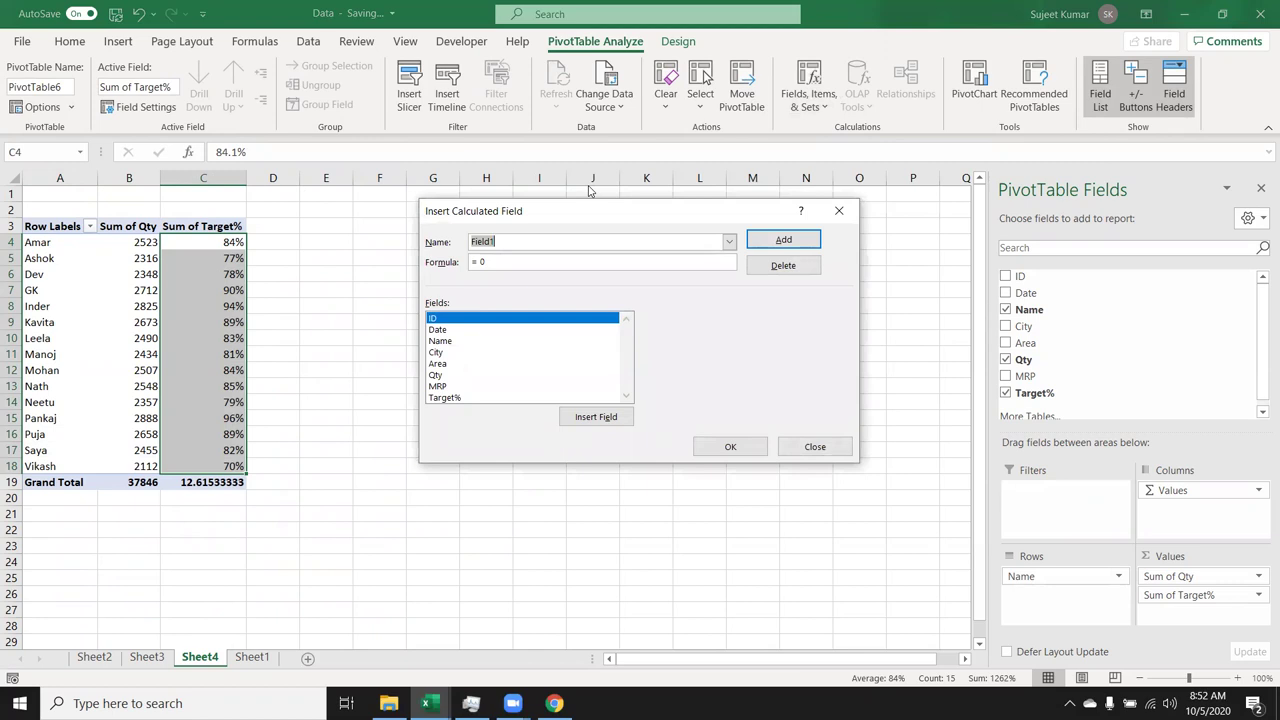
left_click(441, 398)
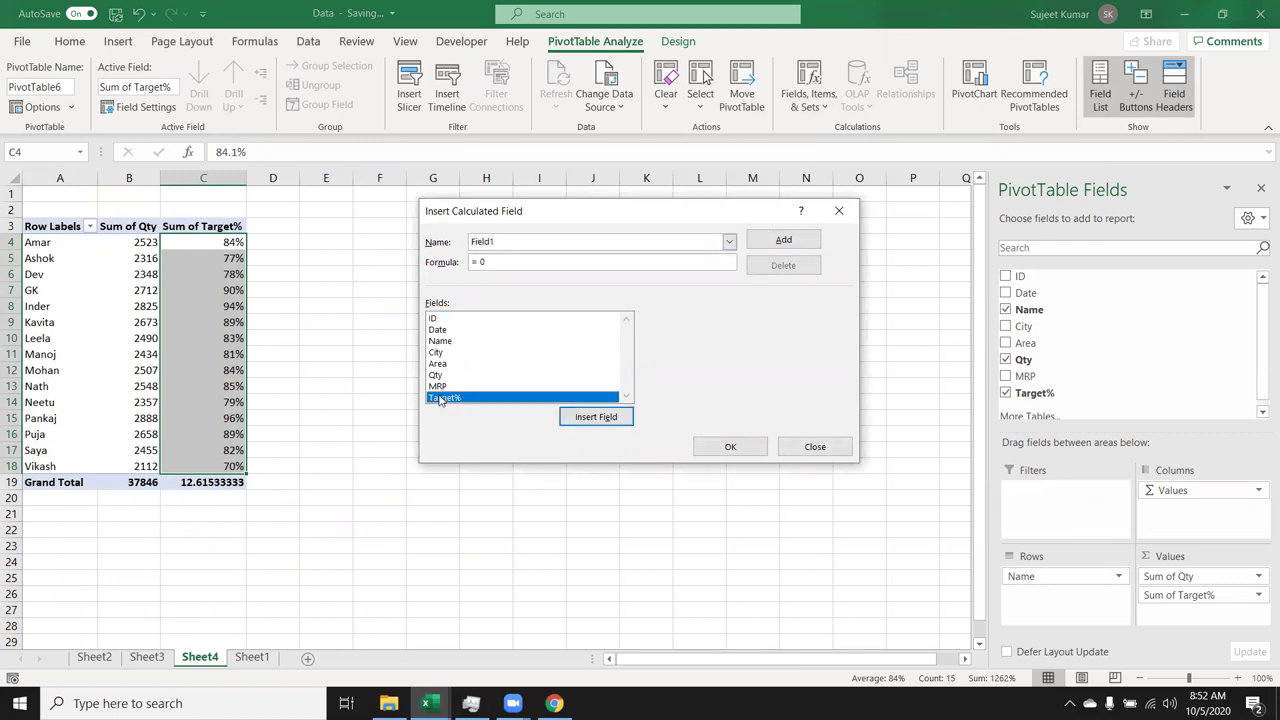
left_click(492, 245)
double_click(492, 245)
type("Target")
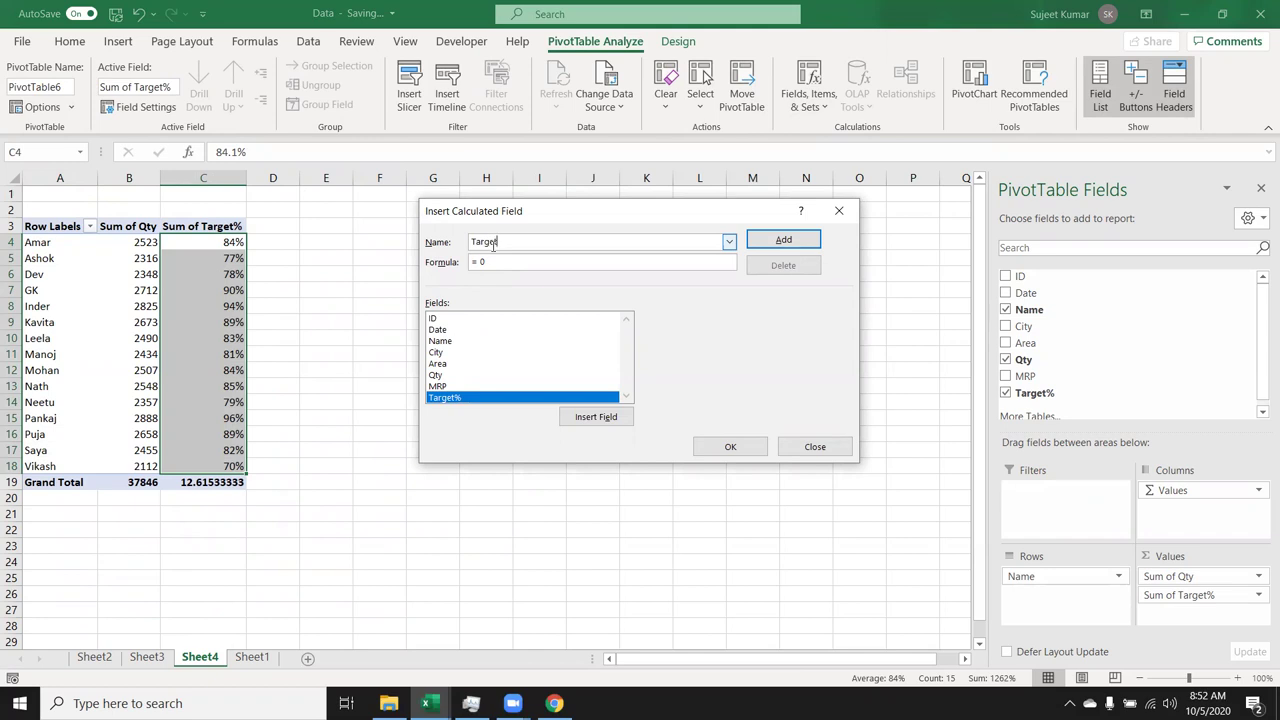
type("%")
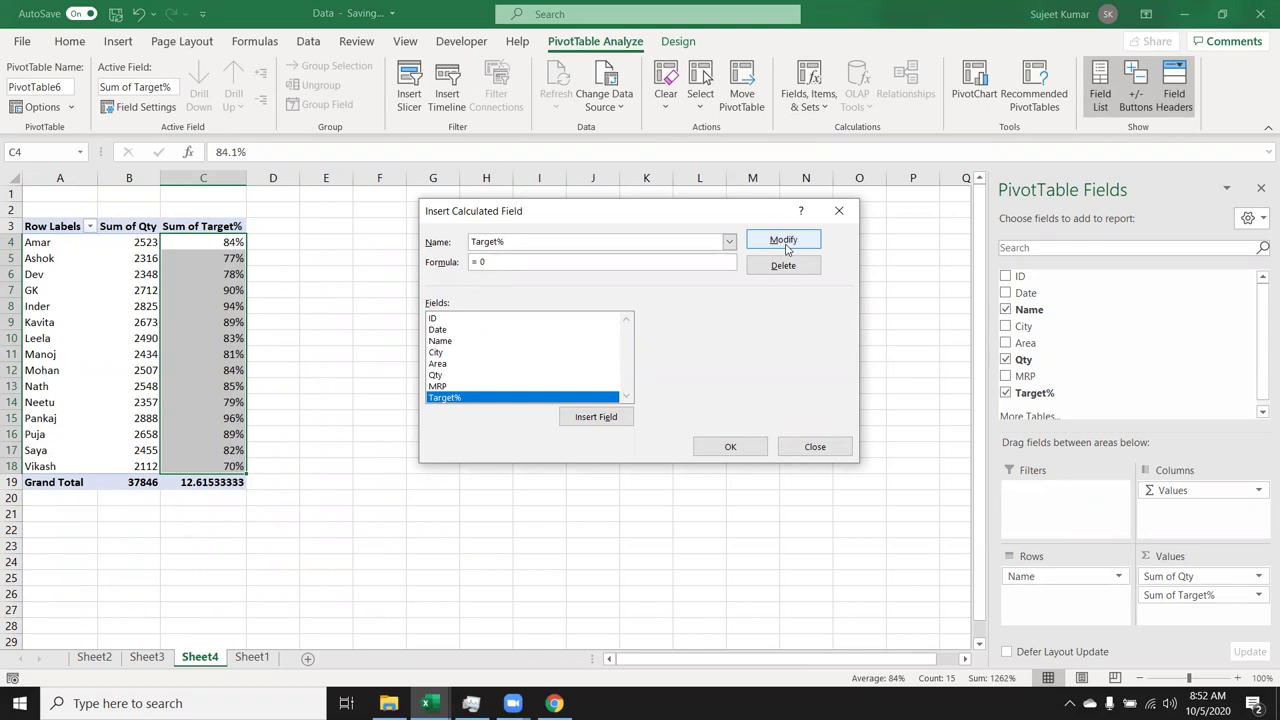
Step: Change the Target% formula to =Qty/3500, apply it, and show Sheet1
left_click(522, 260)
key("BackSpace")
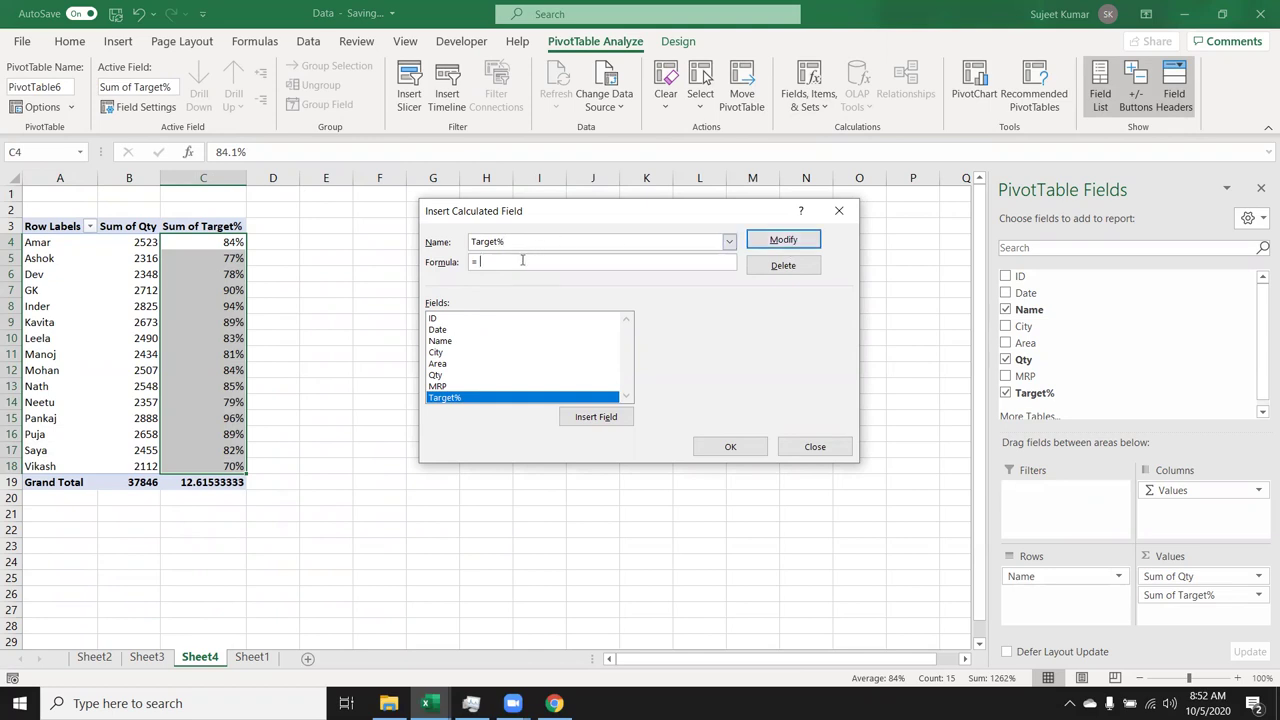
left_click(446, 375)
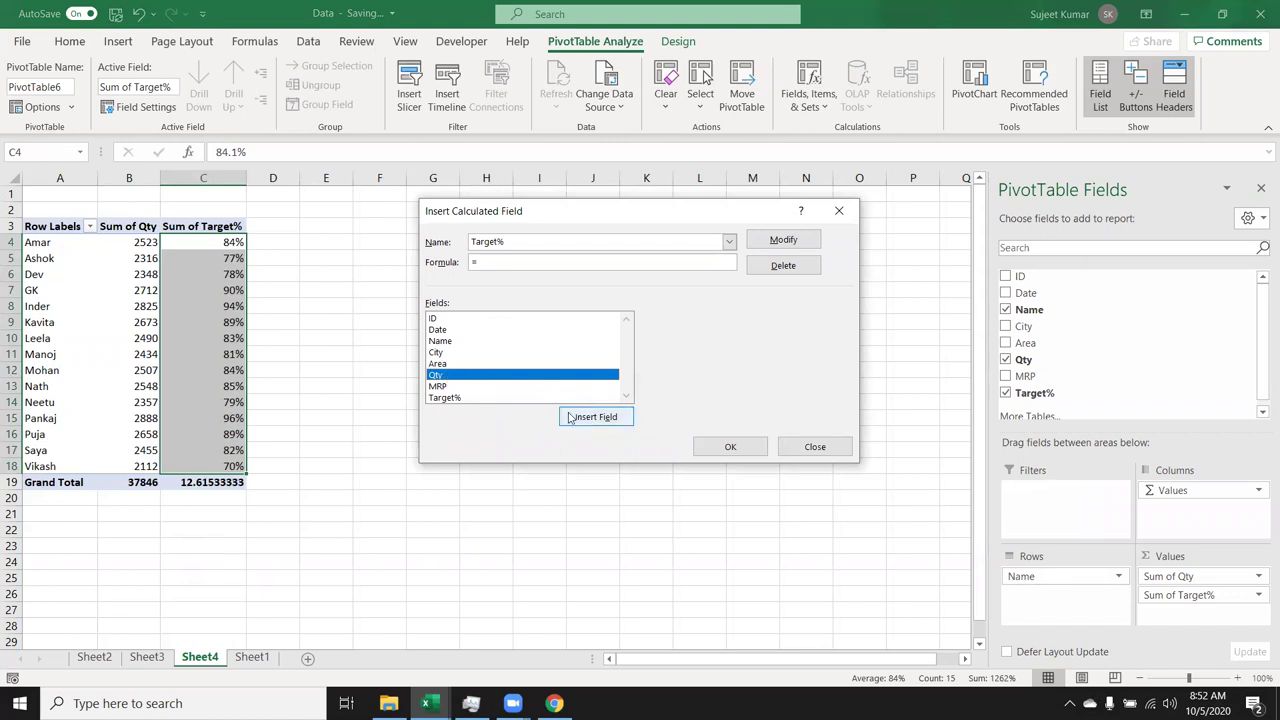
left_click(597, 420)
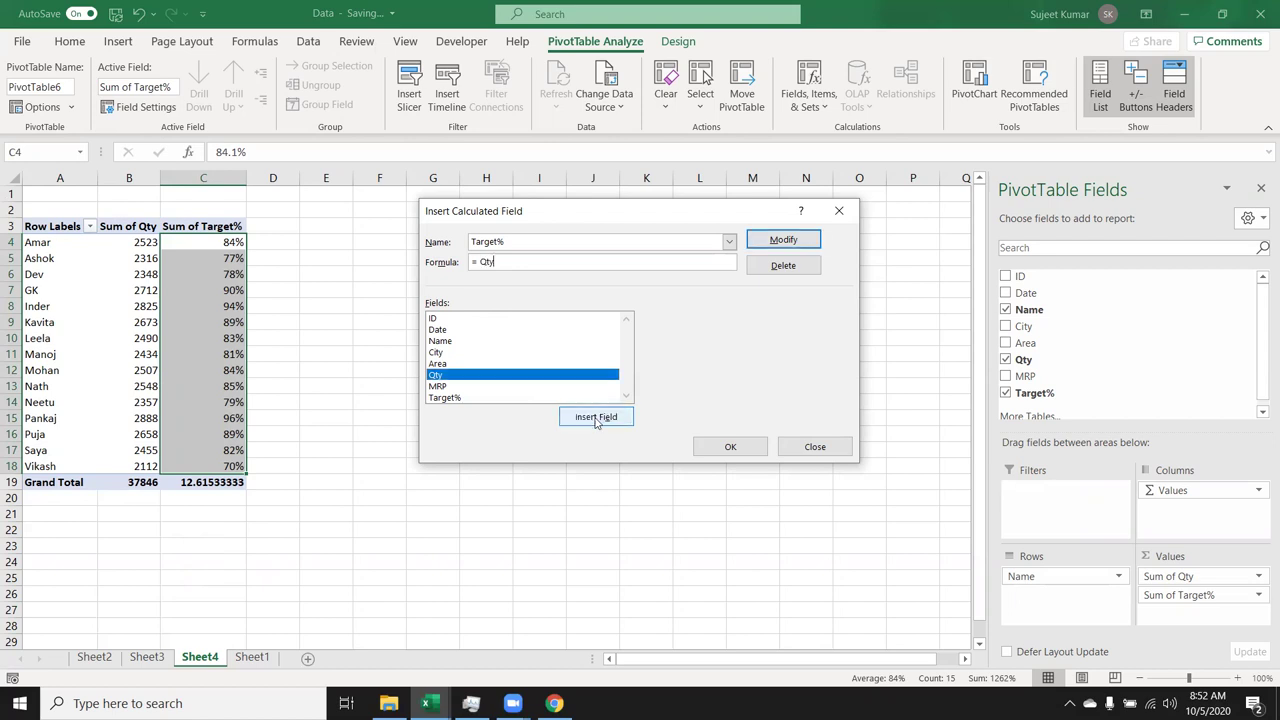
type("/3500")
left_click(788, 243)
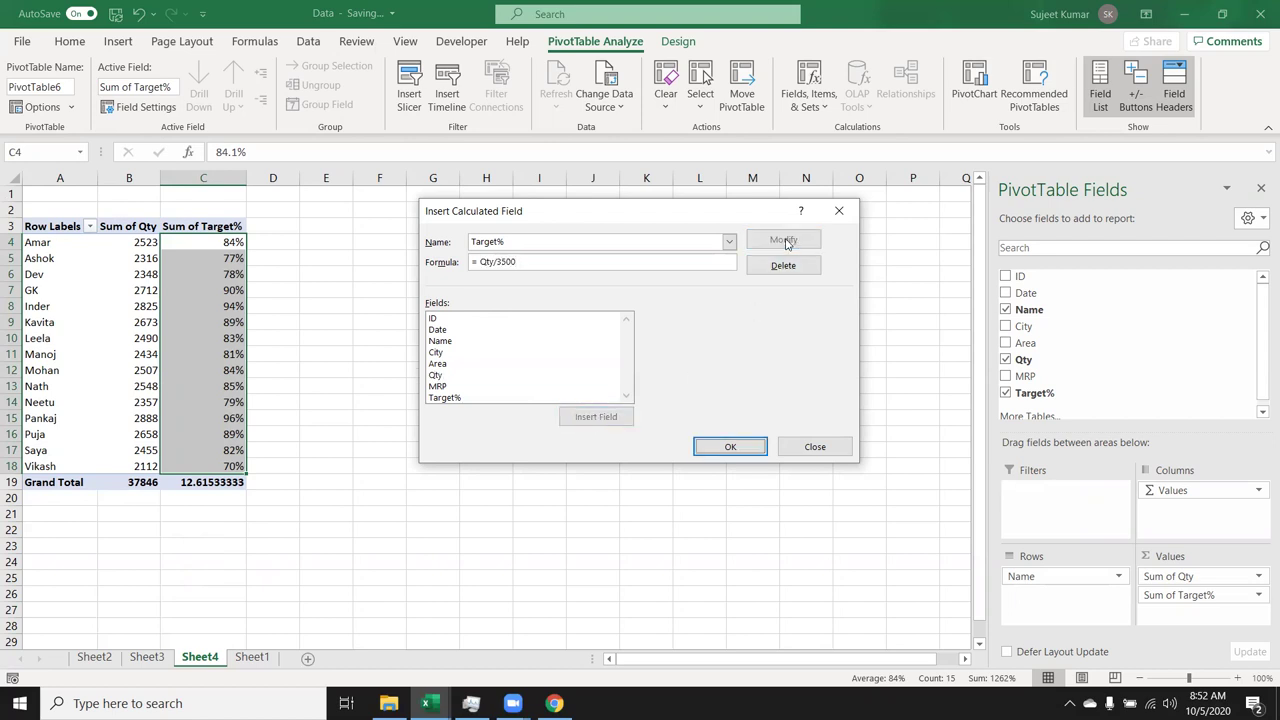
left_click(732, 447)
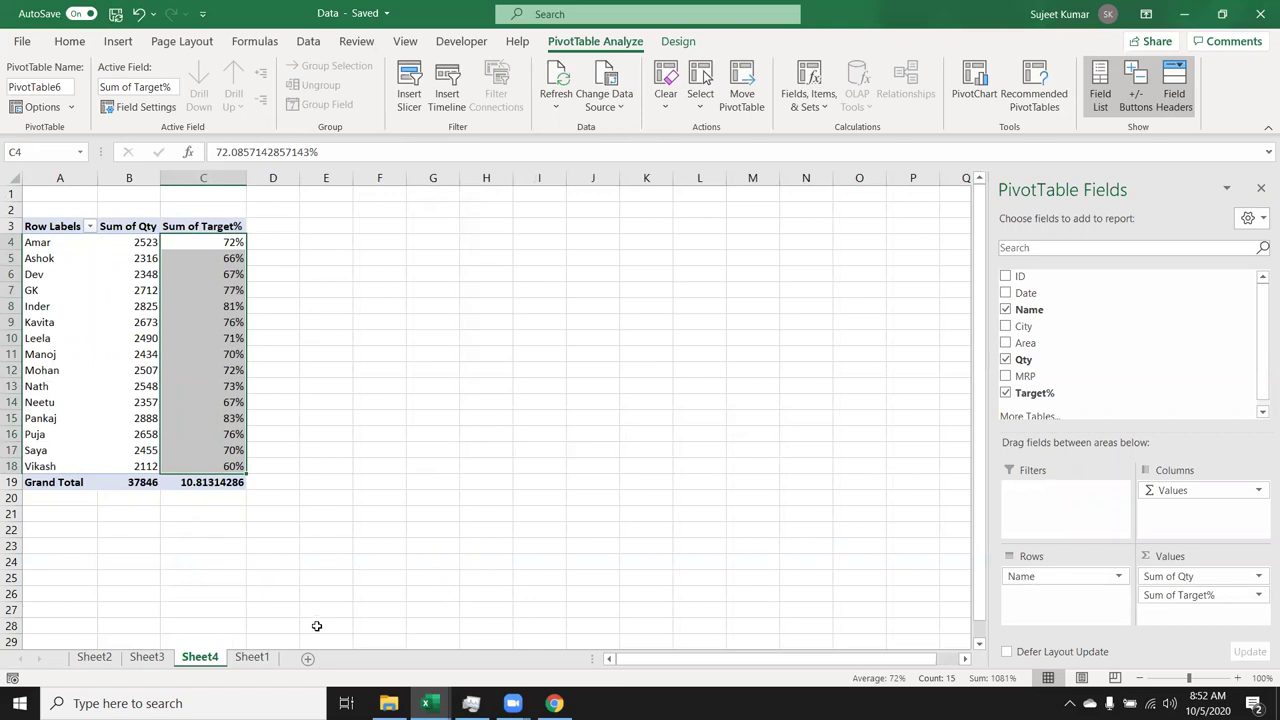
left_click(252, 657)
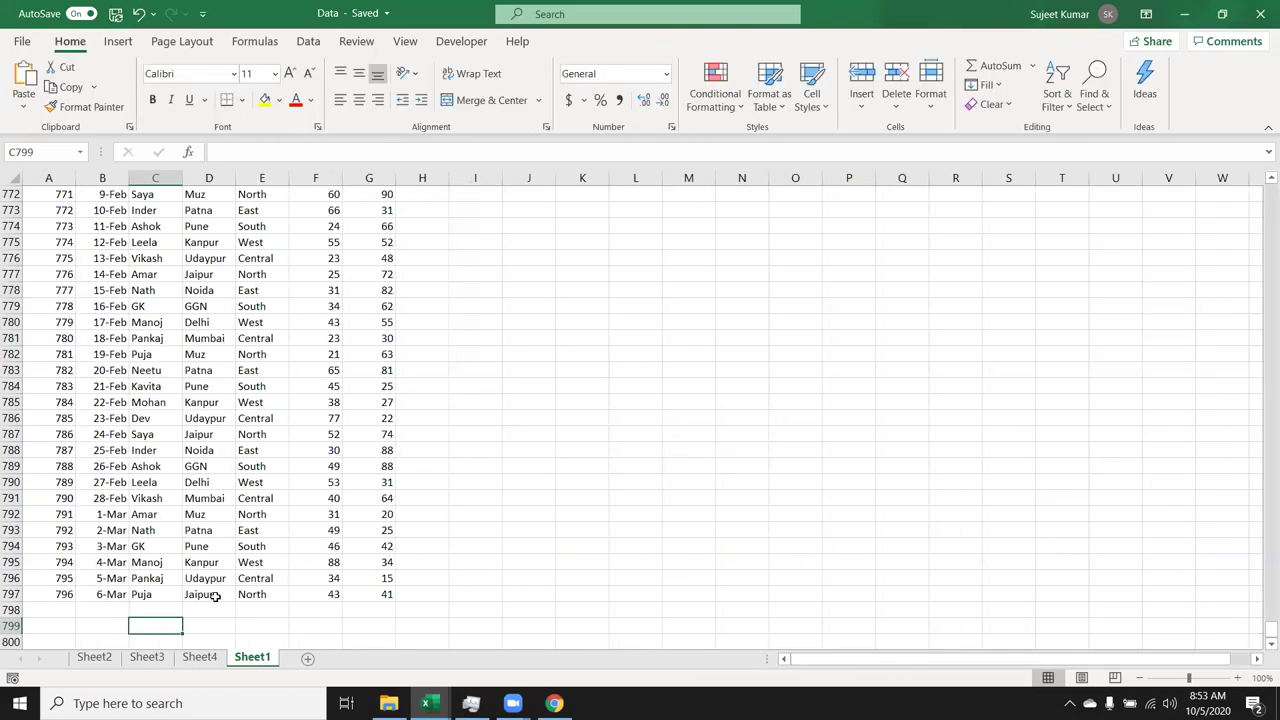
Step: Select a cell in row 799 below the Sheet1 data, then view Sheet2's monthly pivot
left_click(38, 625)
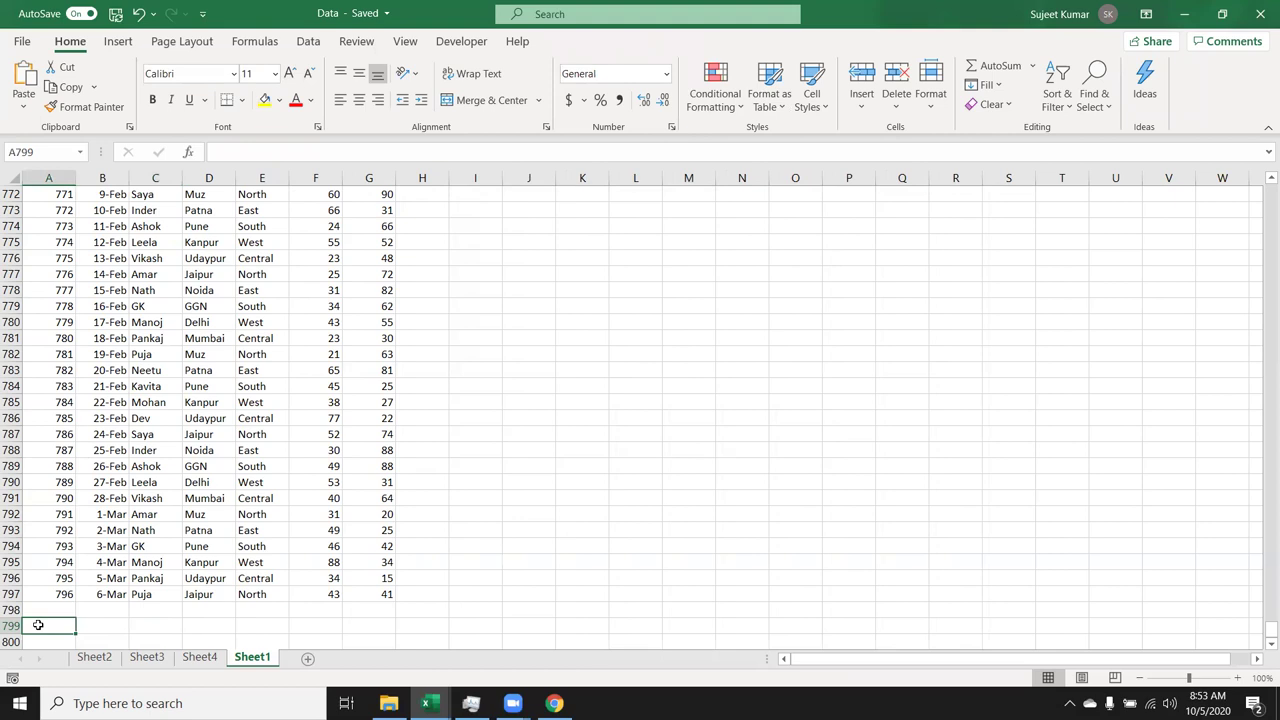
key("Right")
key("Right")
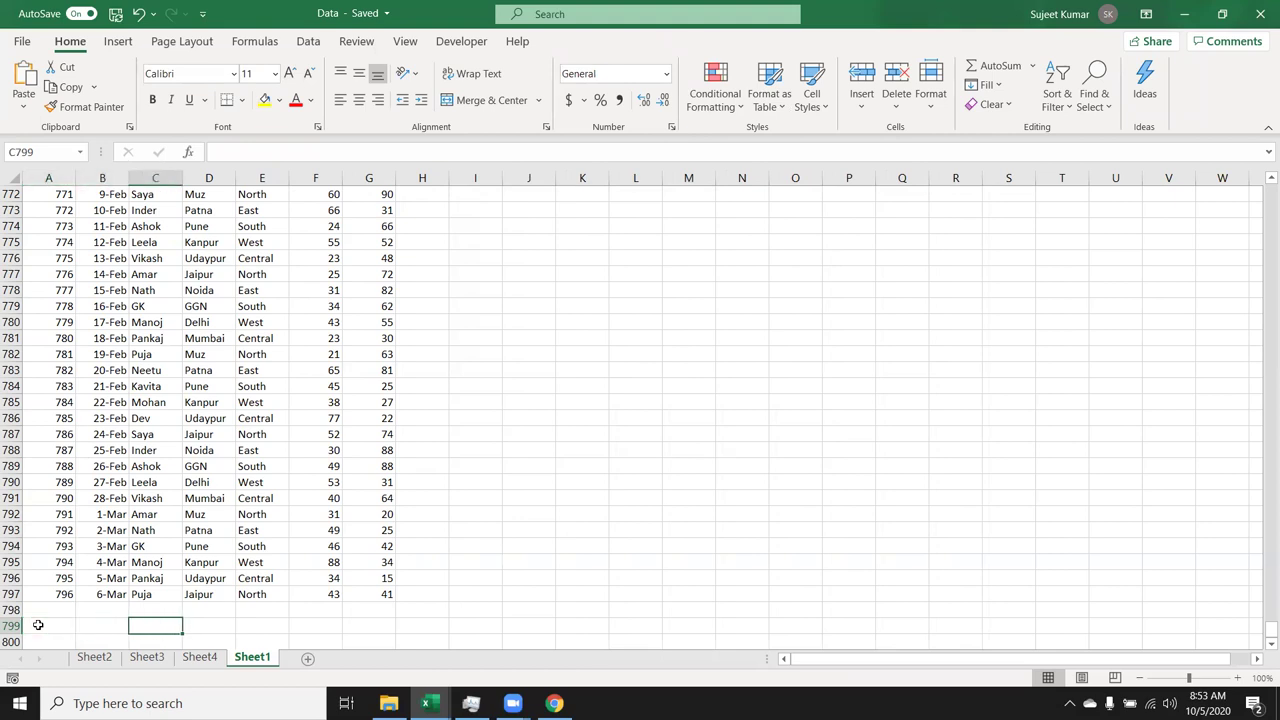
left_click(92, 660)
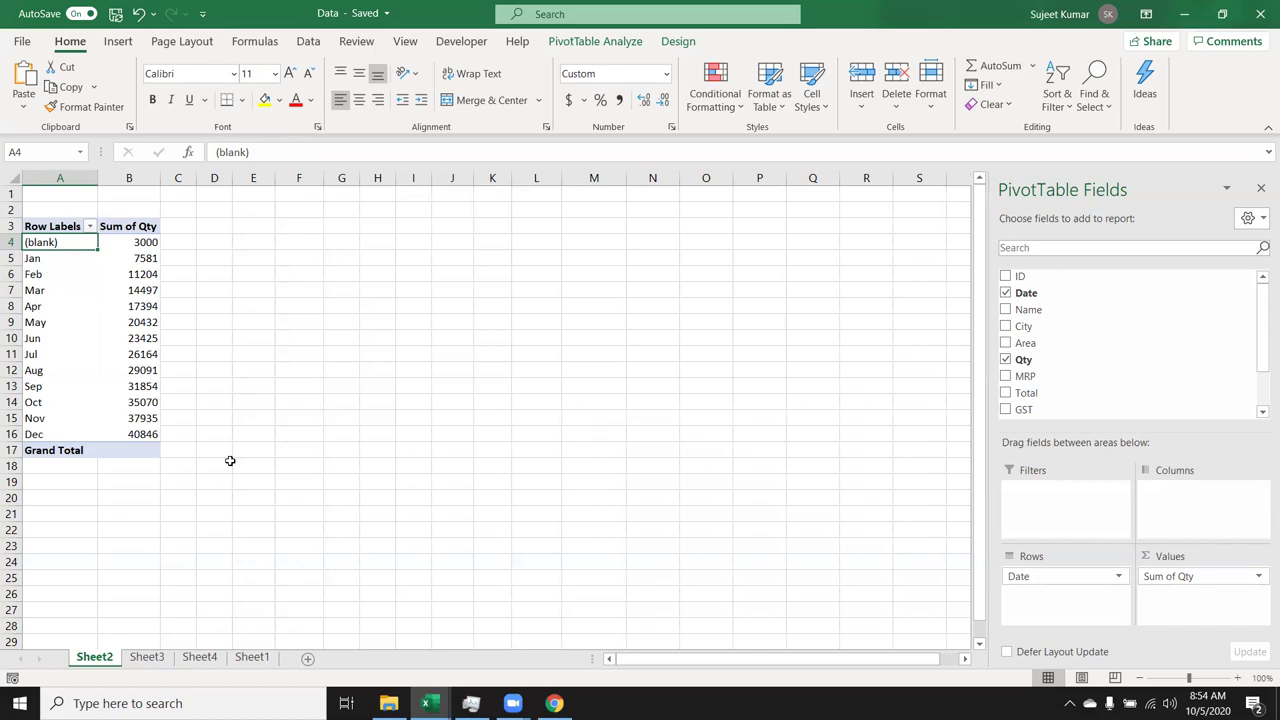
Step: Review Sheet3's Name pivot, stepping through the Sum of Total and Sum of GTotal values
left_click(147, 657)
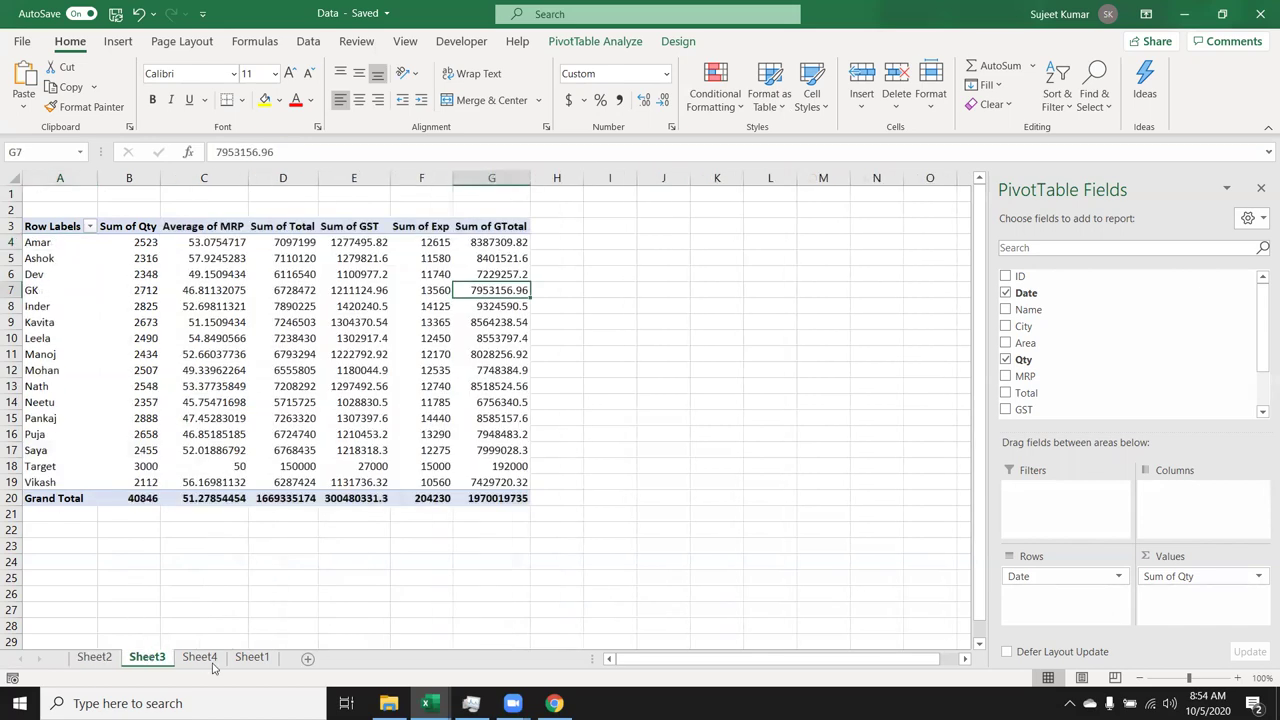
left_click(268, 297)
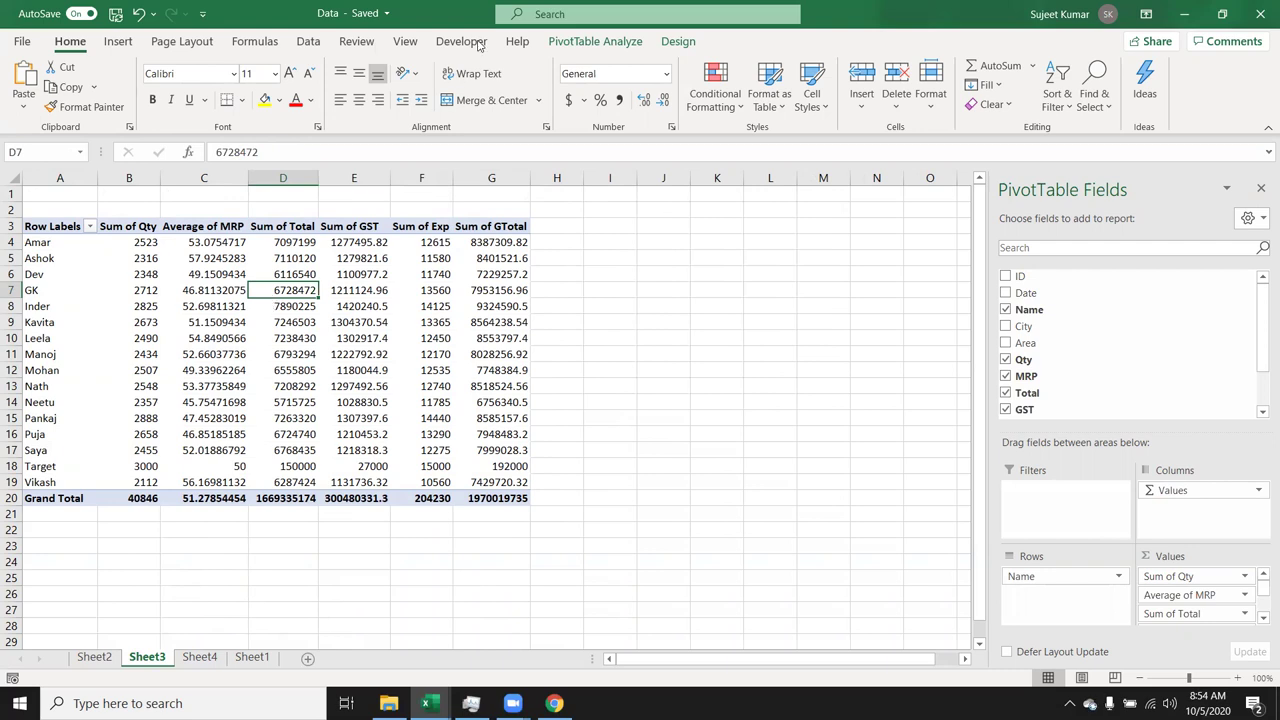
left_click(492, 243)
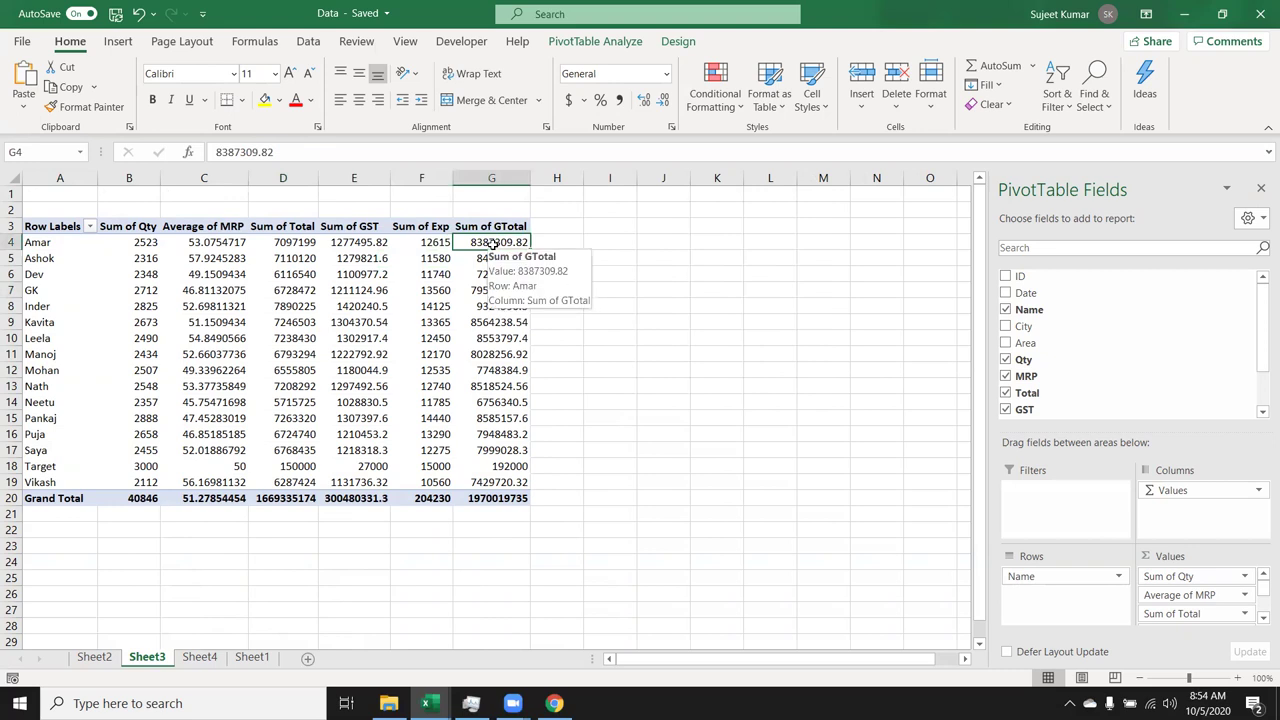
key("Down")
key("Down")
key("Down")
key("Down")
key("Down")
key("Down")
key("Down")
key("Down")
key("Down")
Step: Start a new pivot calculated field named RTotal
left_click(718, 98)
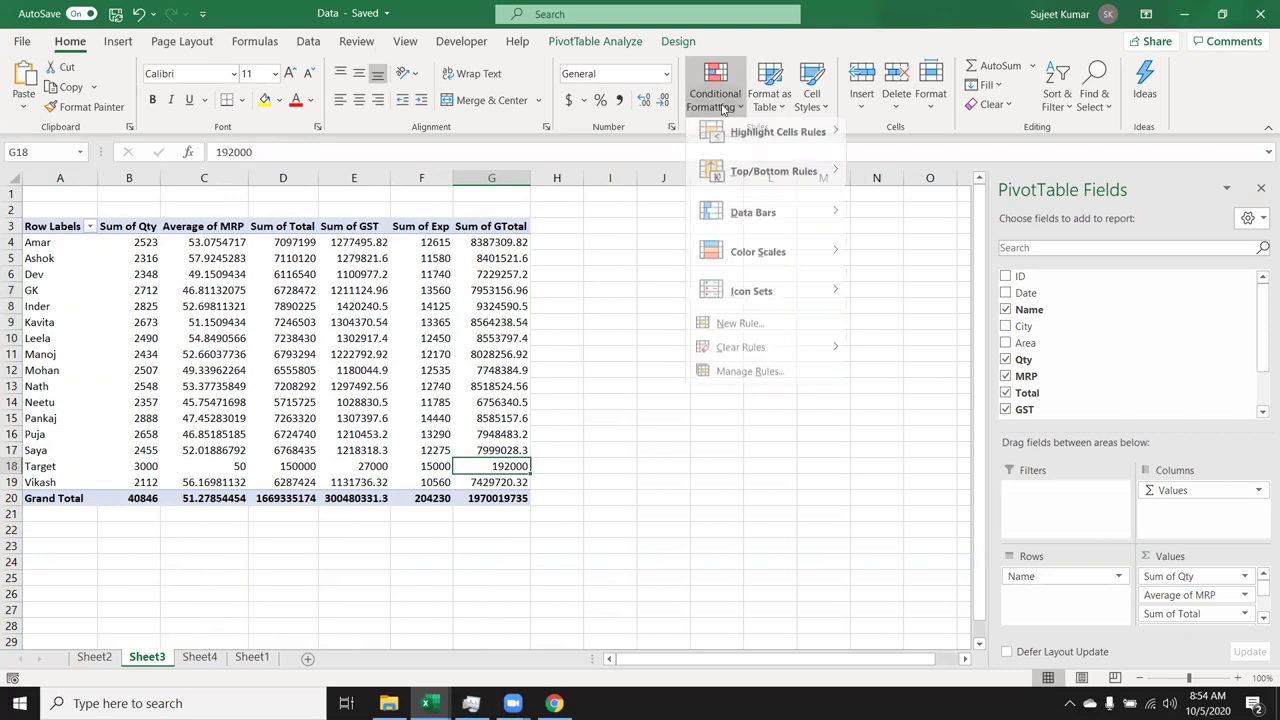
left_click(600, 40)
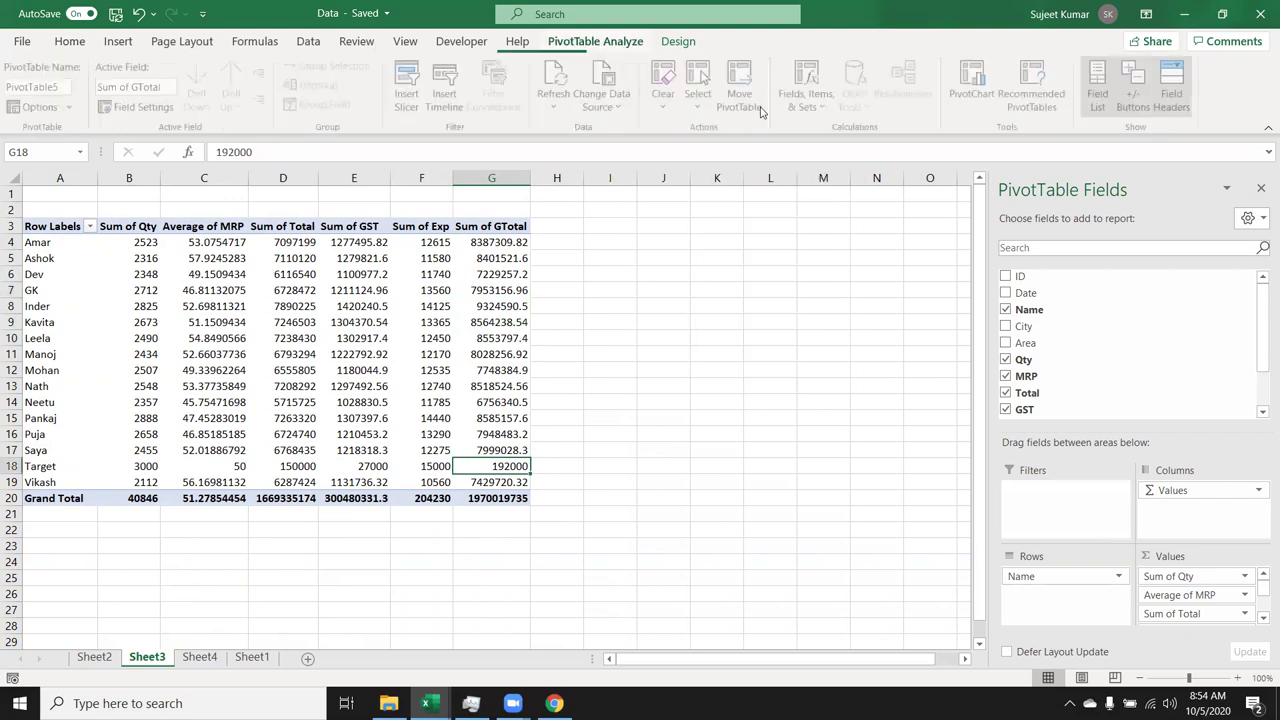
left_click(808, 108)
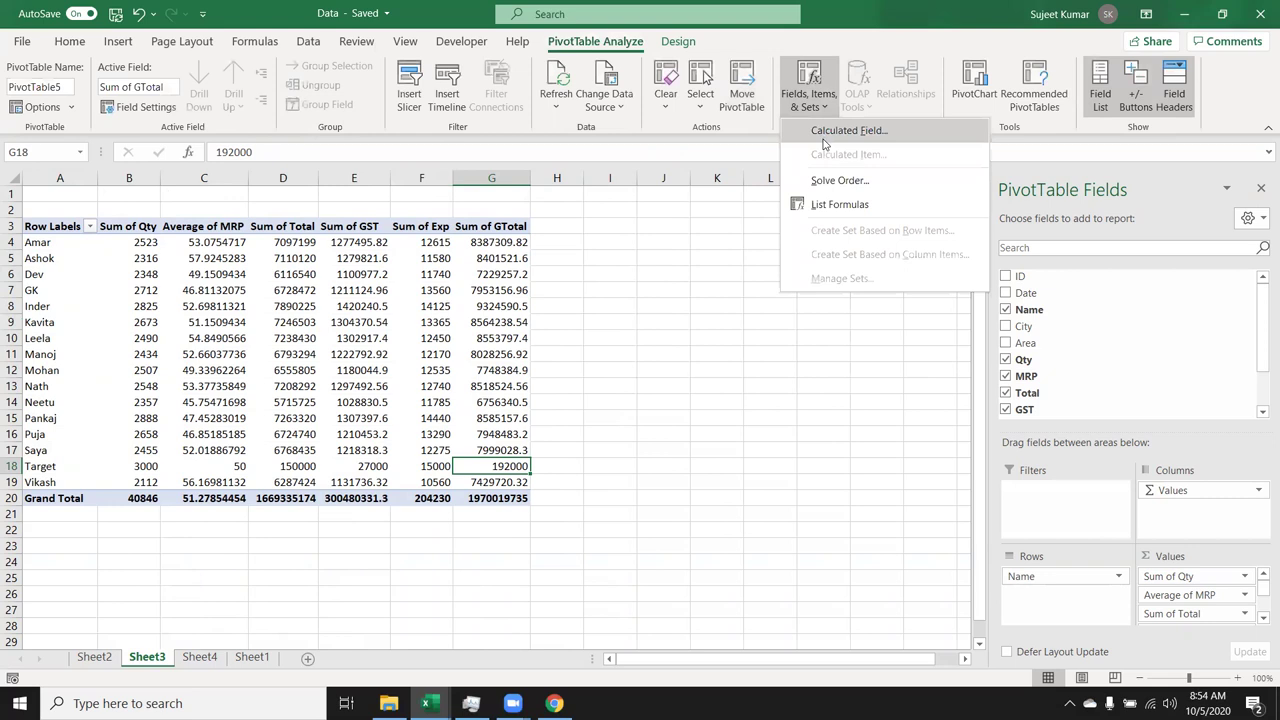
left_click(824, 140)
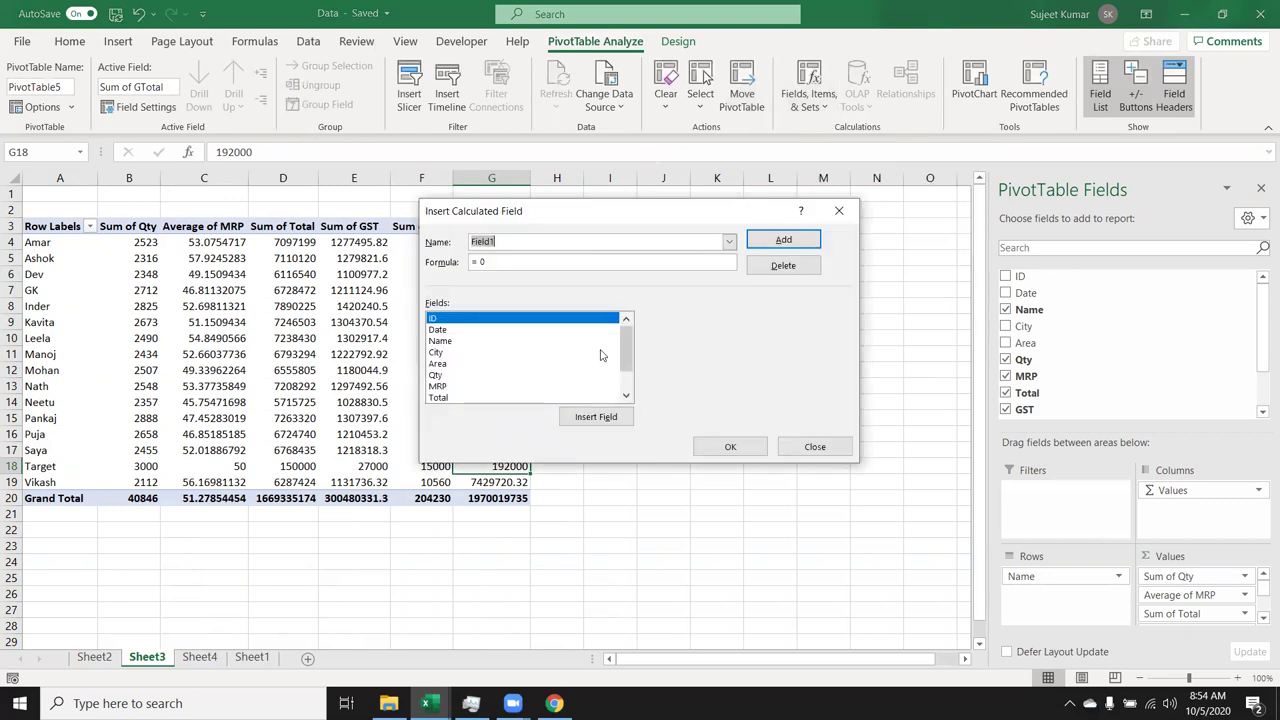
type("RT")
type("otal")
Step: Define RTotal as =ROUND(GTotal,0), add it to the pivot, and check GK's rounded value
left_click(560, 262)
key("BackSpace")
type("round")
scroll(624, 392, "down", 1)
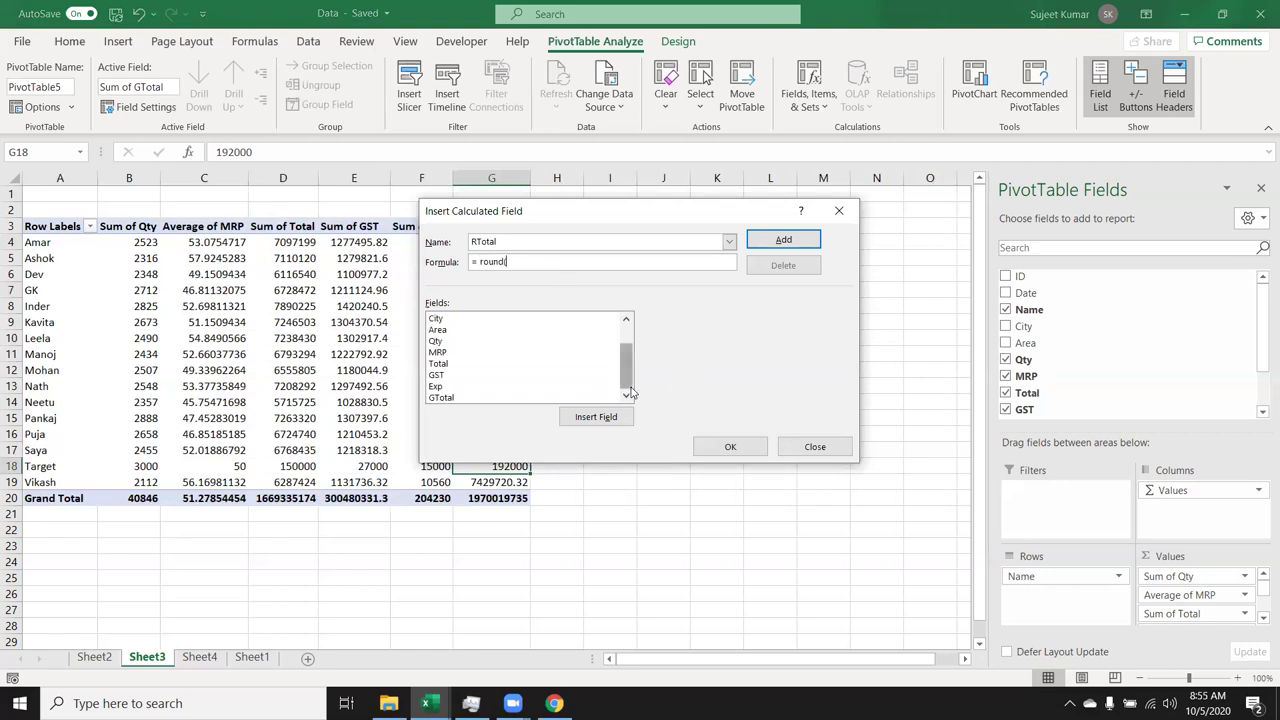
left_click(451, 399)
double_click(451, 399)
type(",0)")
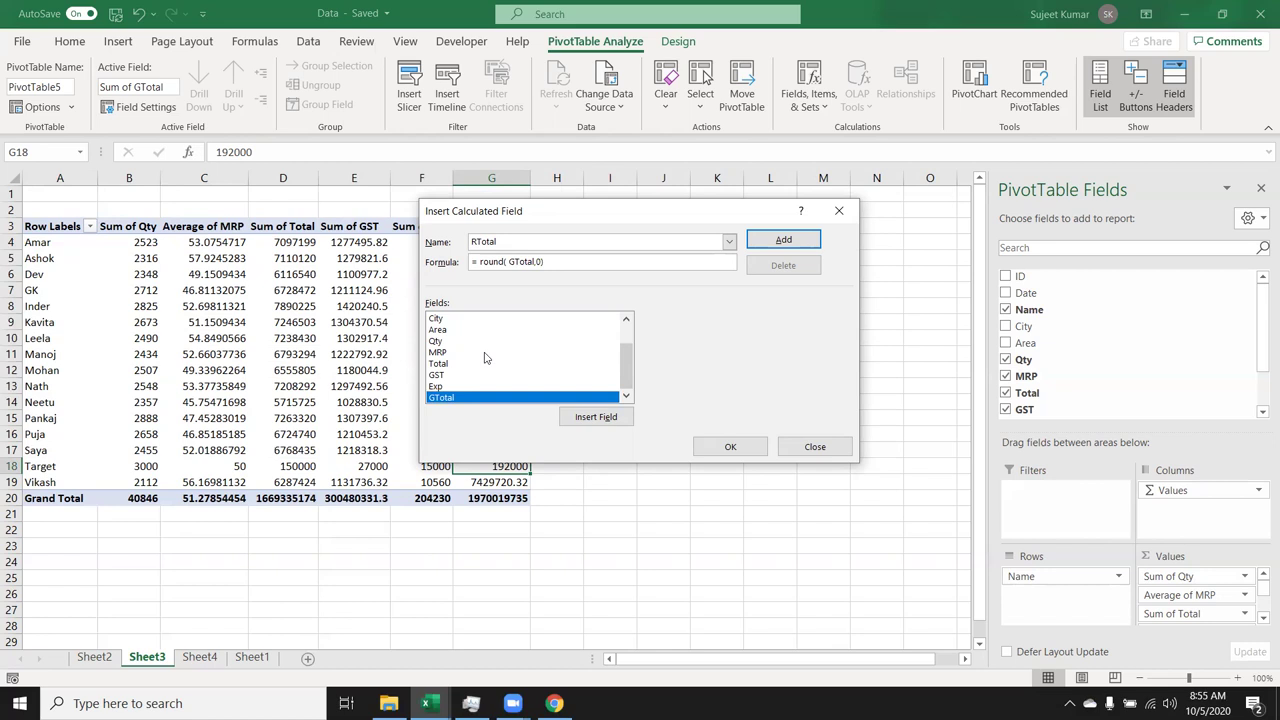
left_click(786, 243)
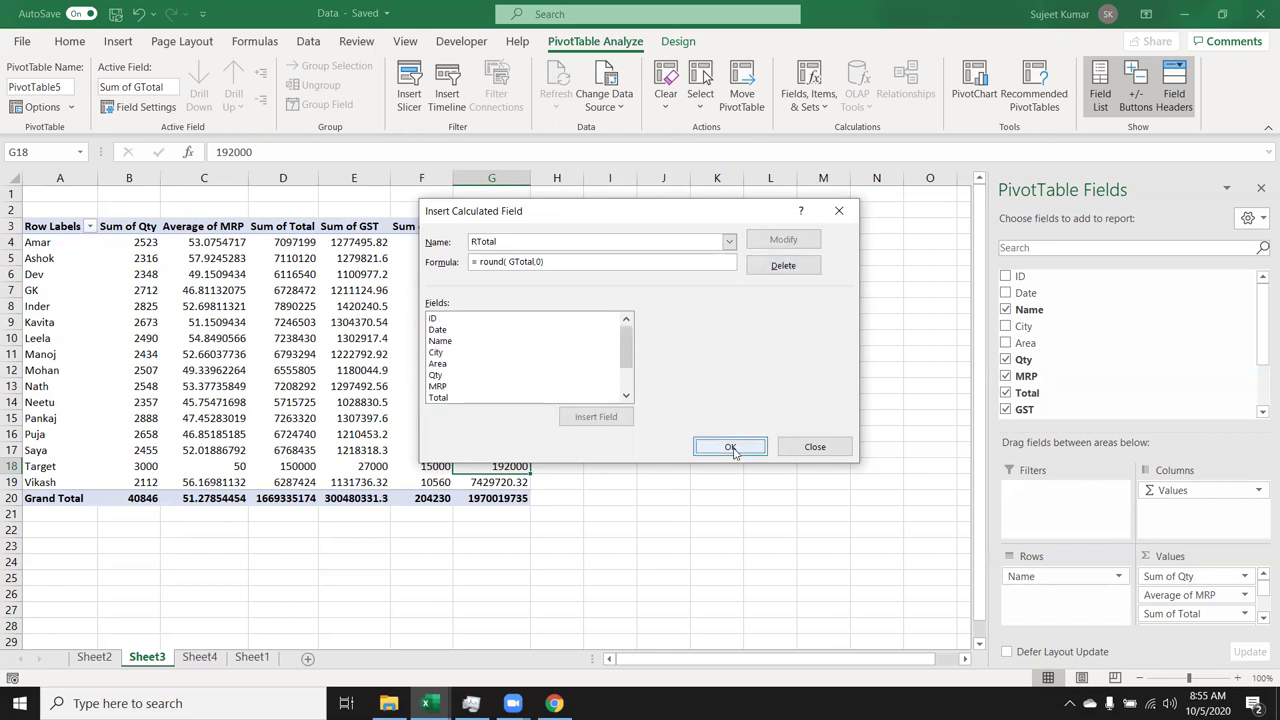
left_click(732, 447)
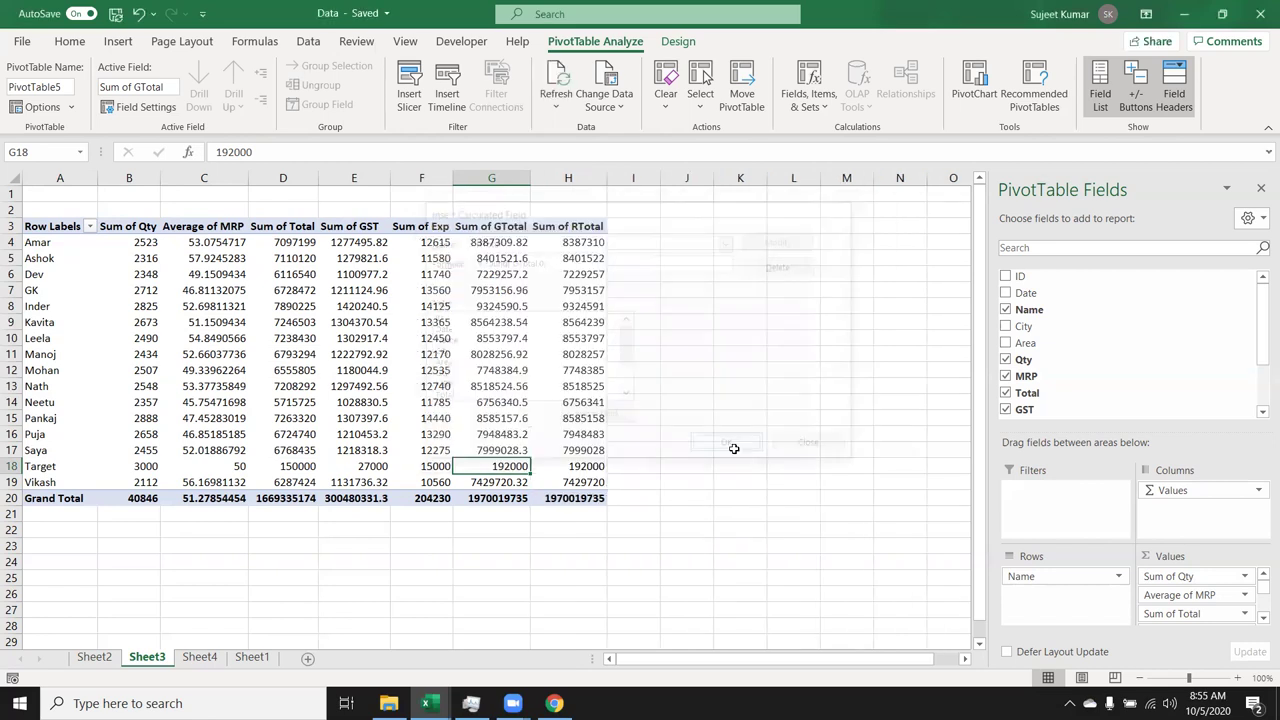
left_click(582, 289)
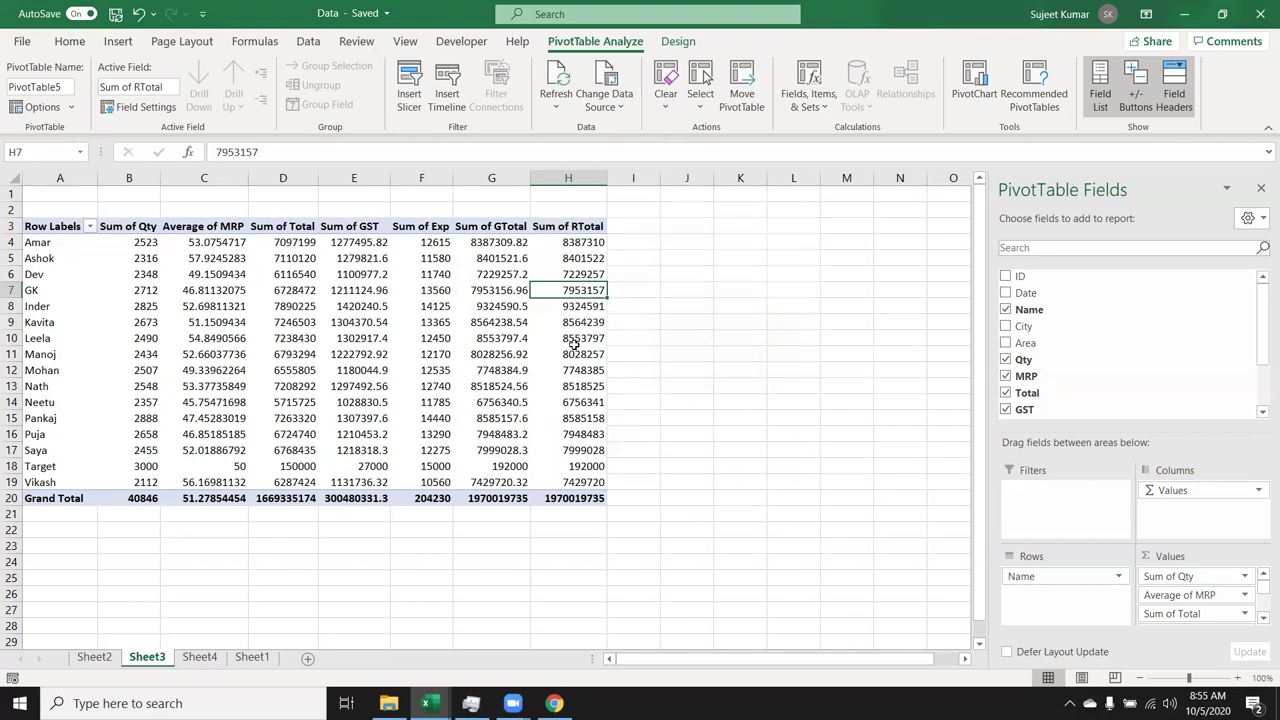
mouse_move(574, 344)
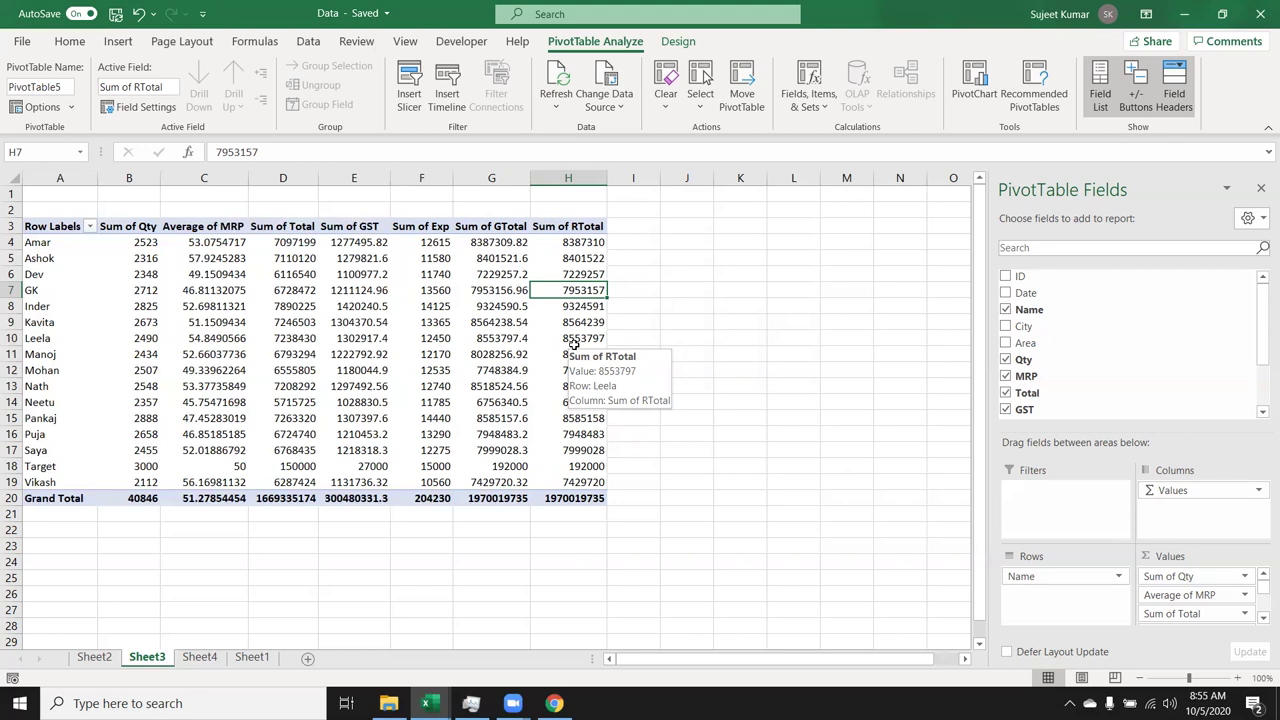
Step: Create a new-sheet pivot from Sheet1's data with Name as rows and Sum of Qty as values
left_click(265, 659)
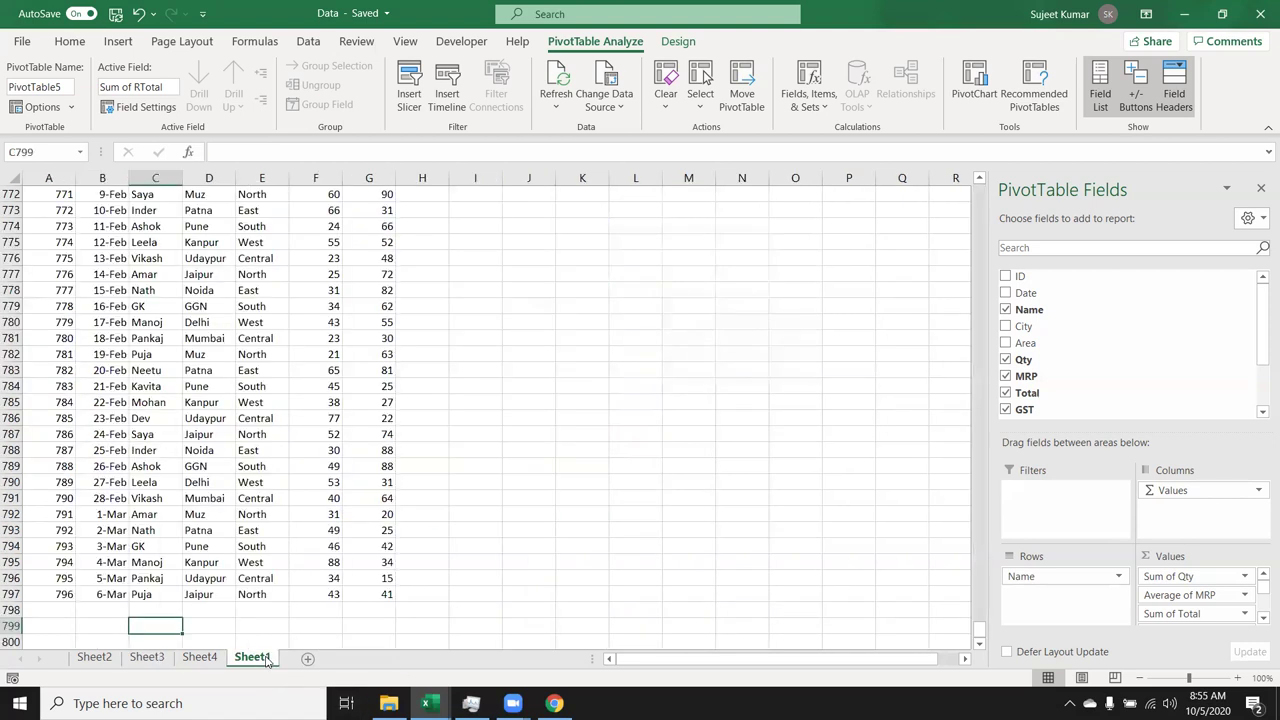
left_click(64, 257)
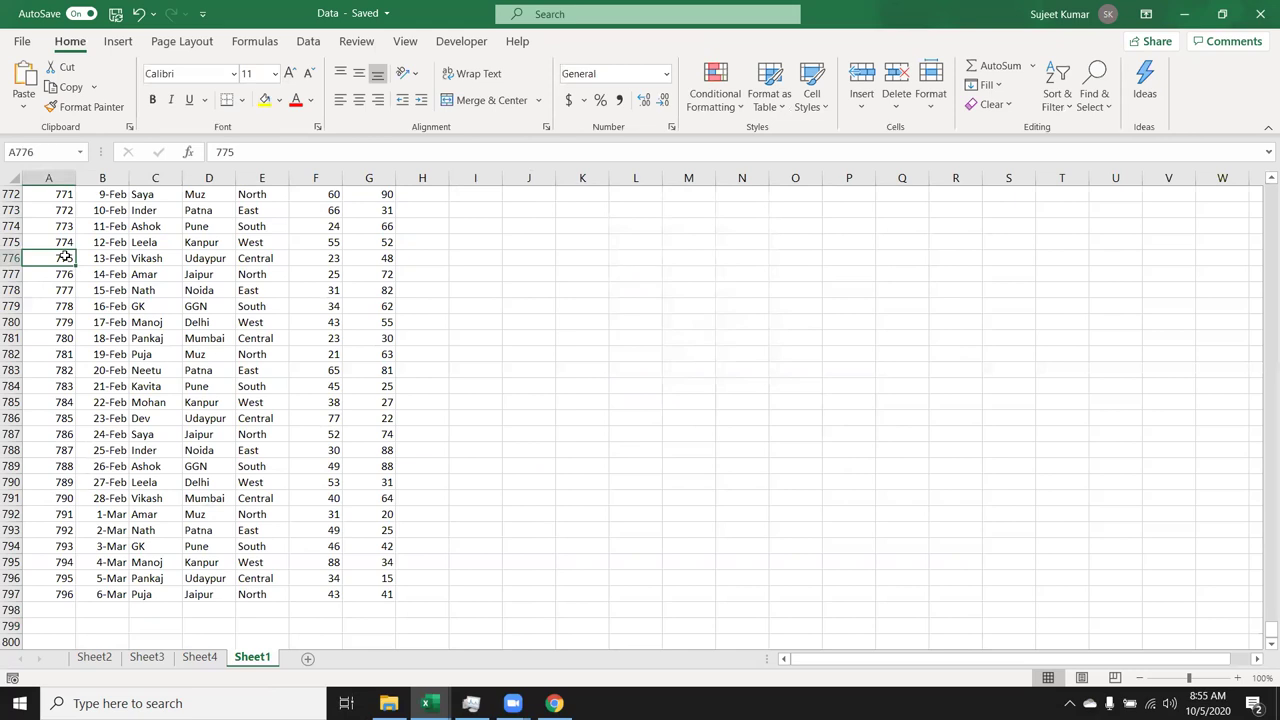
key("ctrl+Home")
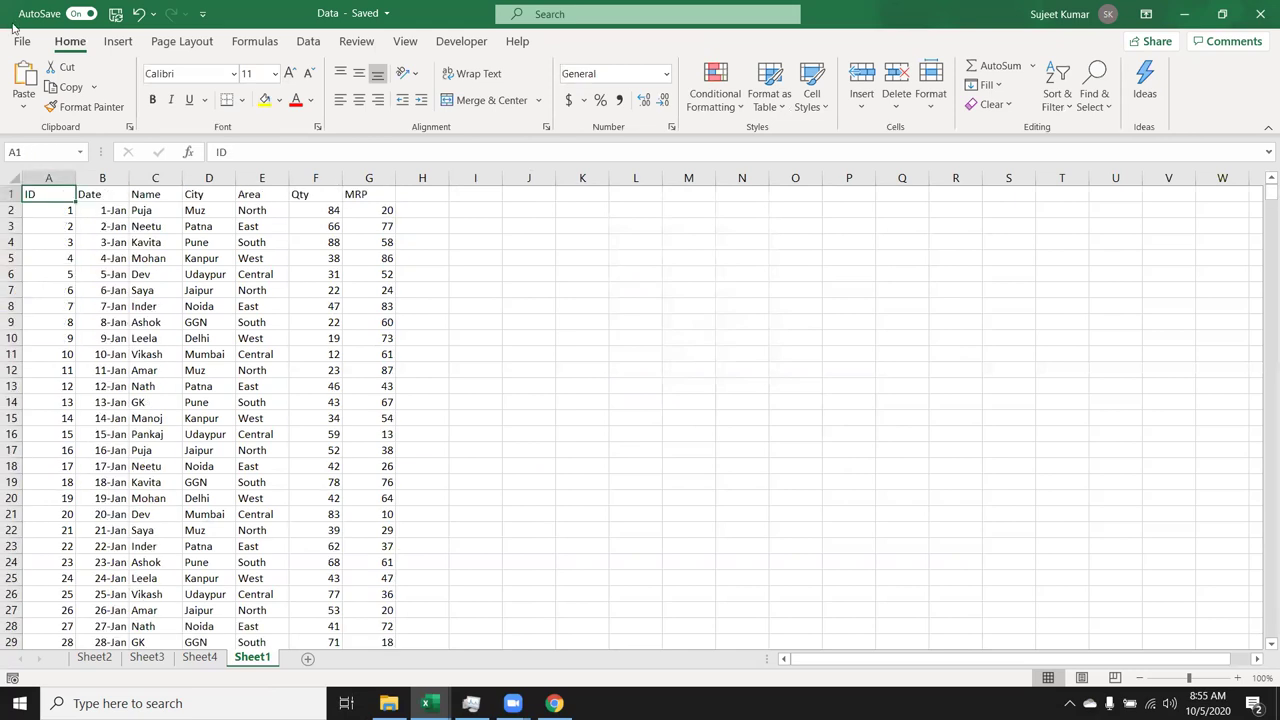
left_click(106, 42)
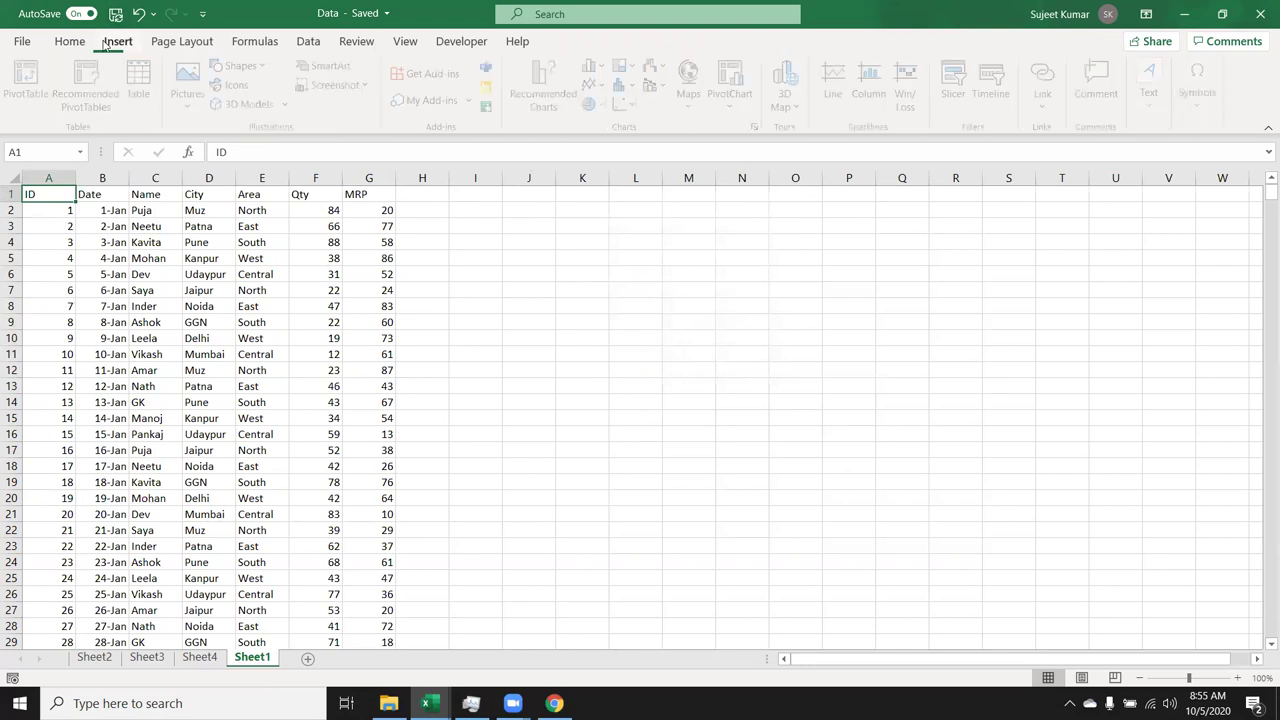
left_click(48, 80)
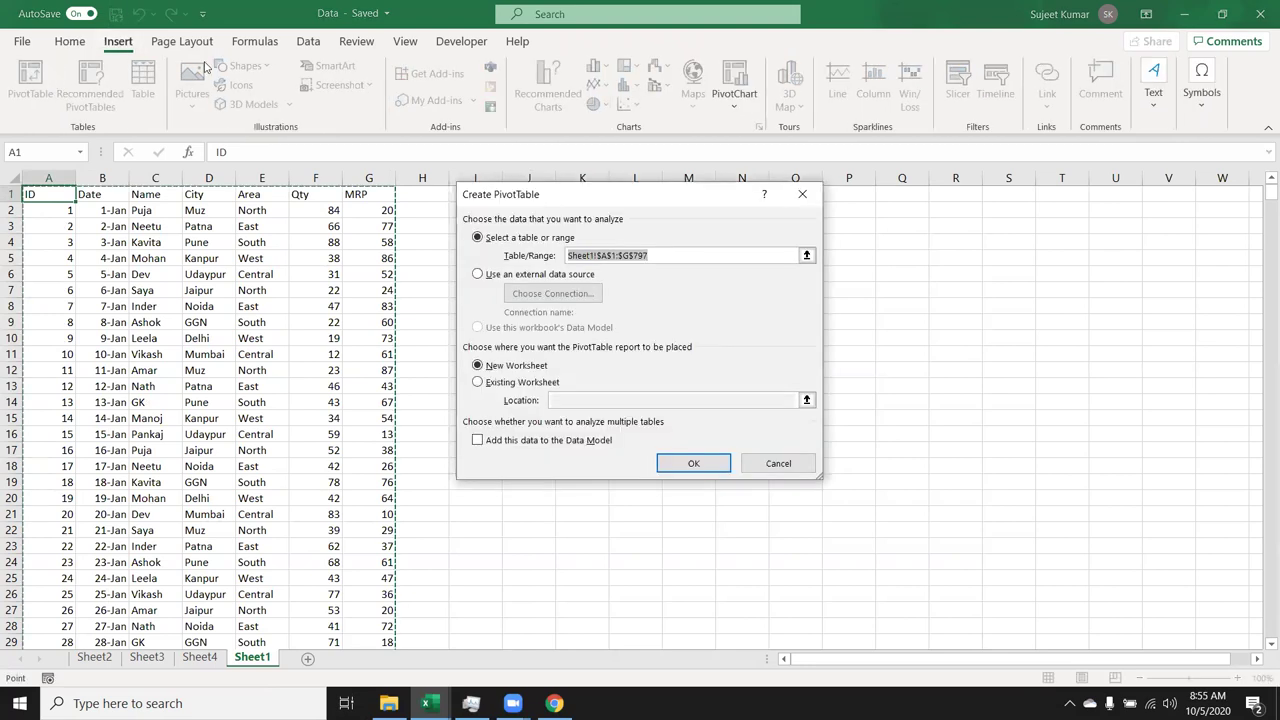
left_click(710, 461)
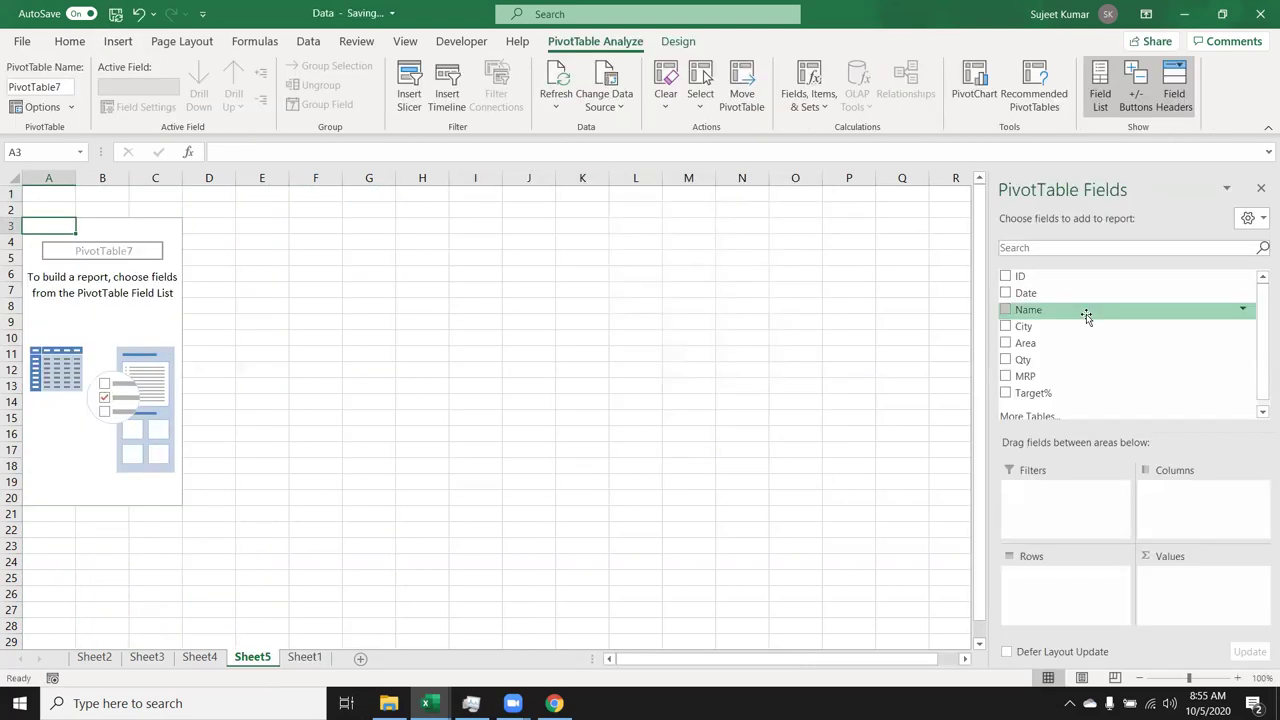
left_click_drag(1086, 316, 1022, 580)
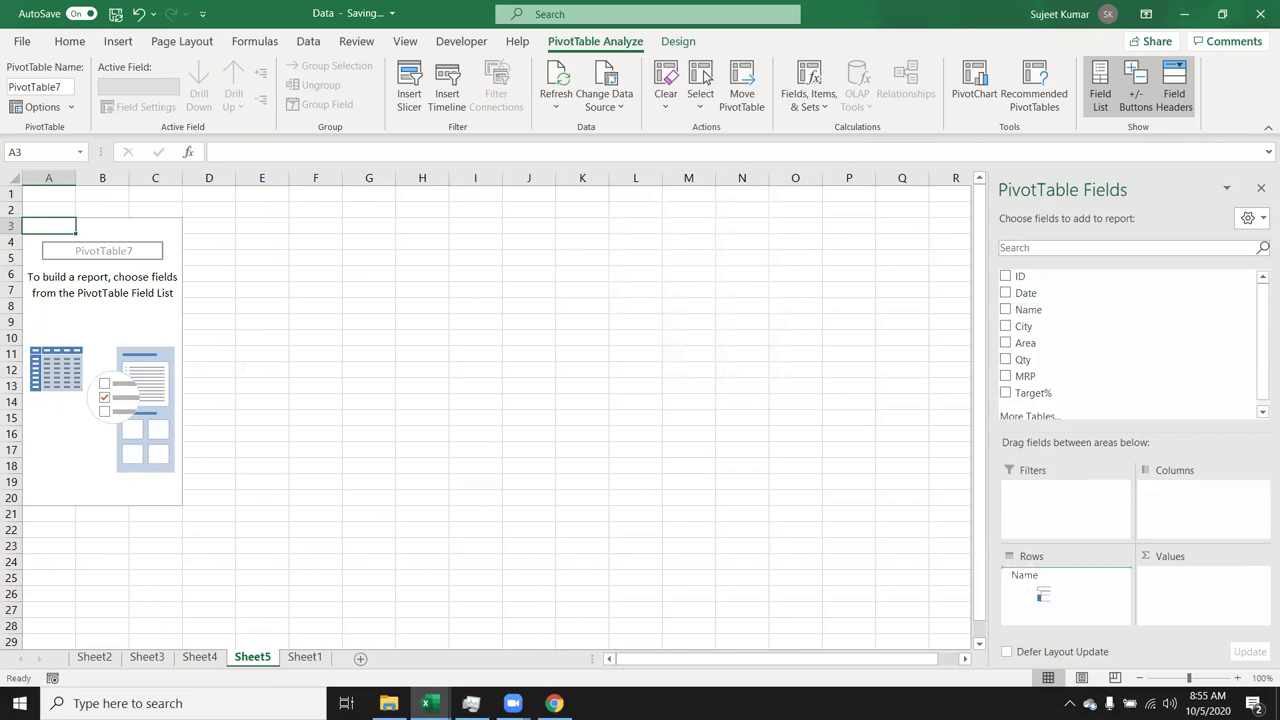
left_click_drag(1046, 362, 1180, 586)
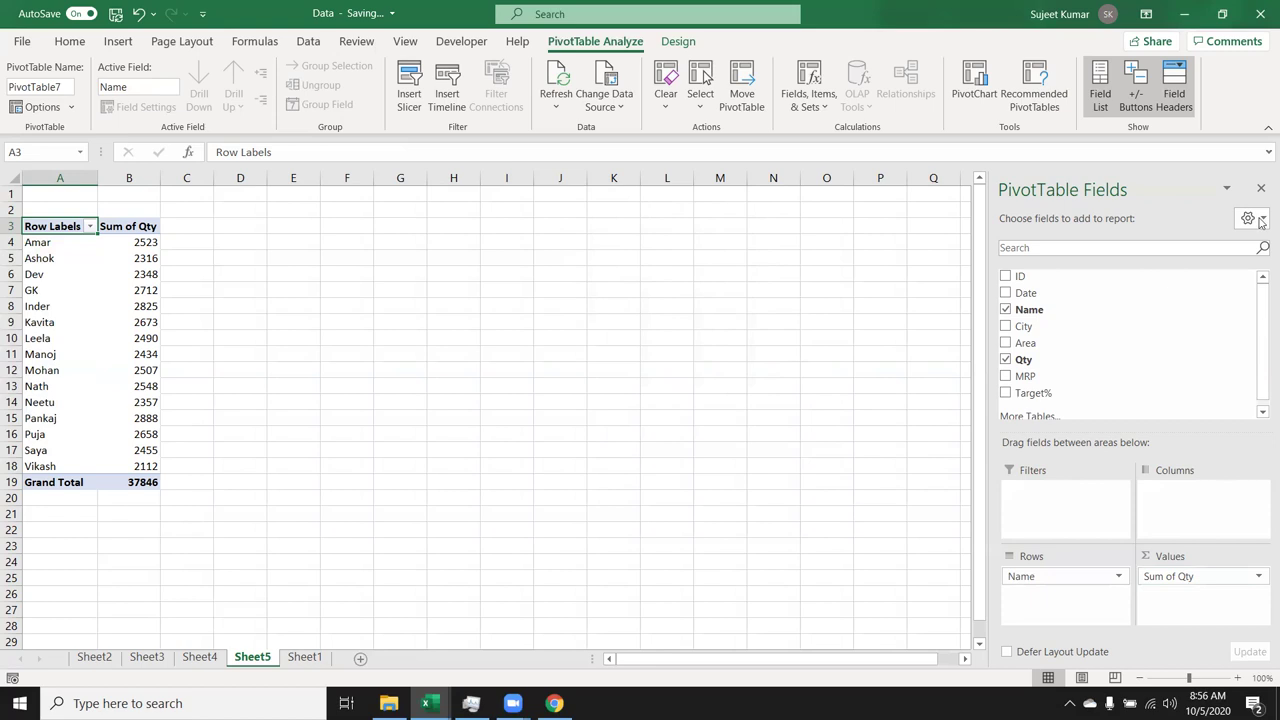
Step: Create calculated field INC with formula =IF(Qty<=2000,5000,IF(Qty<=2500,10000,20000))
left_click(810, 115)
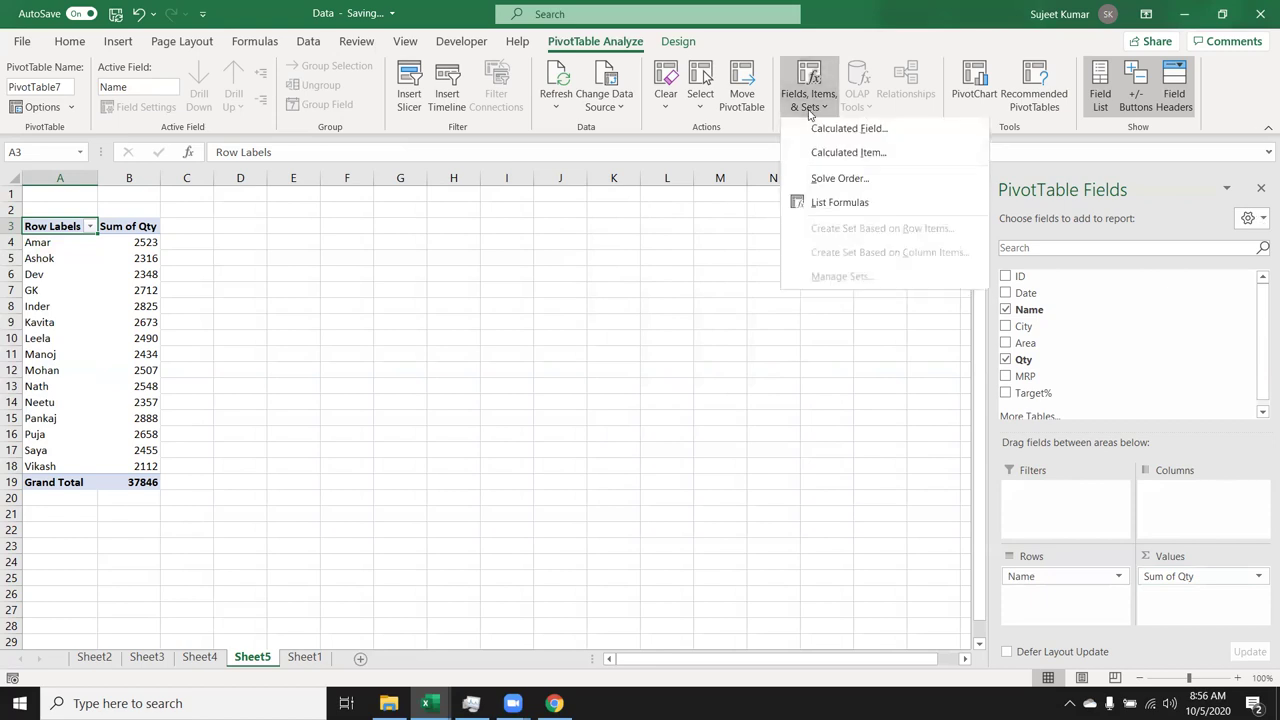
left_click(818, 130)
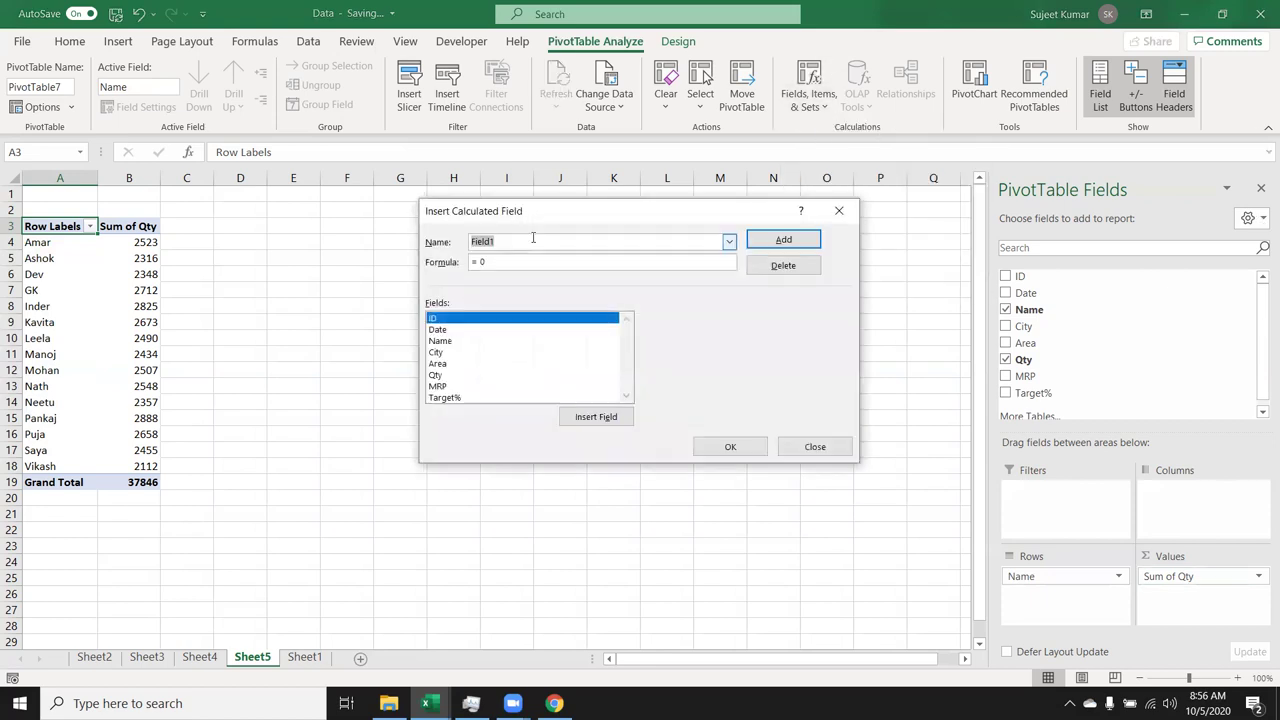
type("IN")
type("C")
key("Tab")
type("=if(")
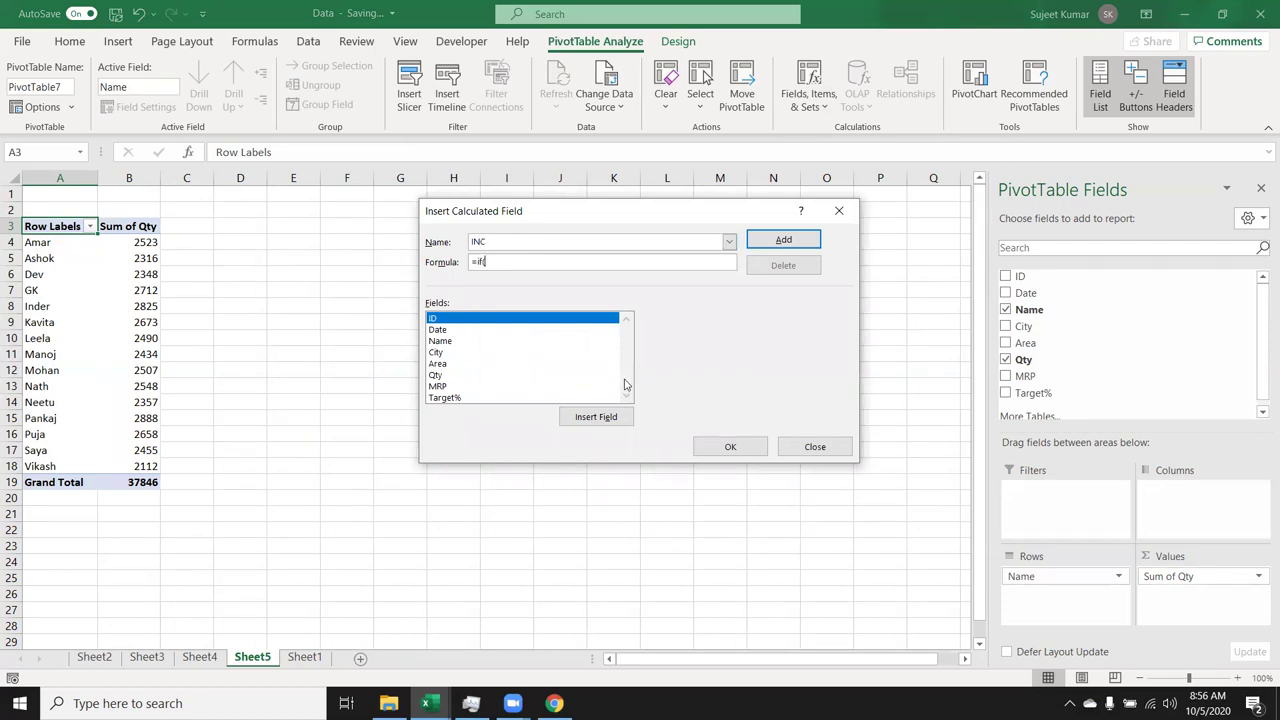
double_click(452, 376)
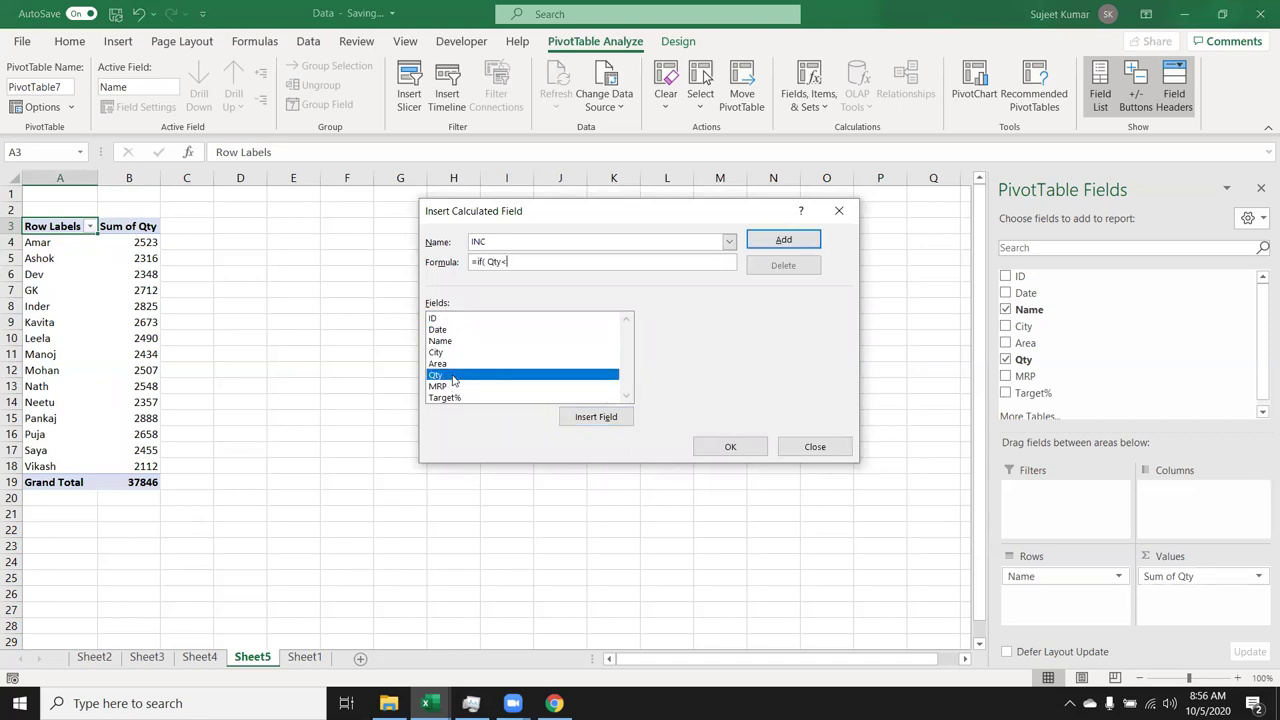
type("=2000,")
type("5000")
type(",if(")
double_click(453, 379)
type("<=")
type("2500")
type(",")
type("1000")
type("0")
type(",50")
key("BackSpace")
key("BackSpace")
type("20000)")
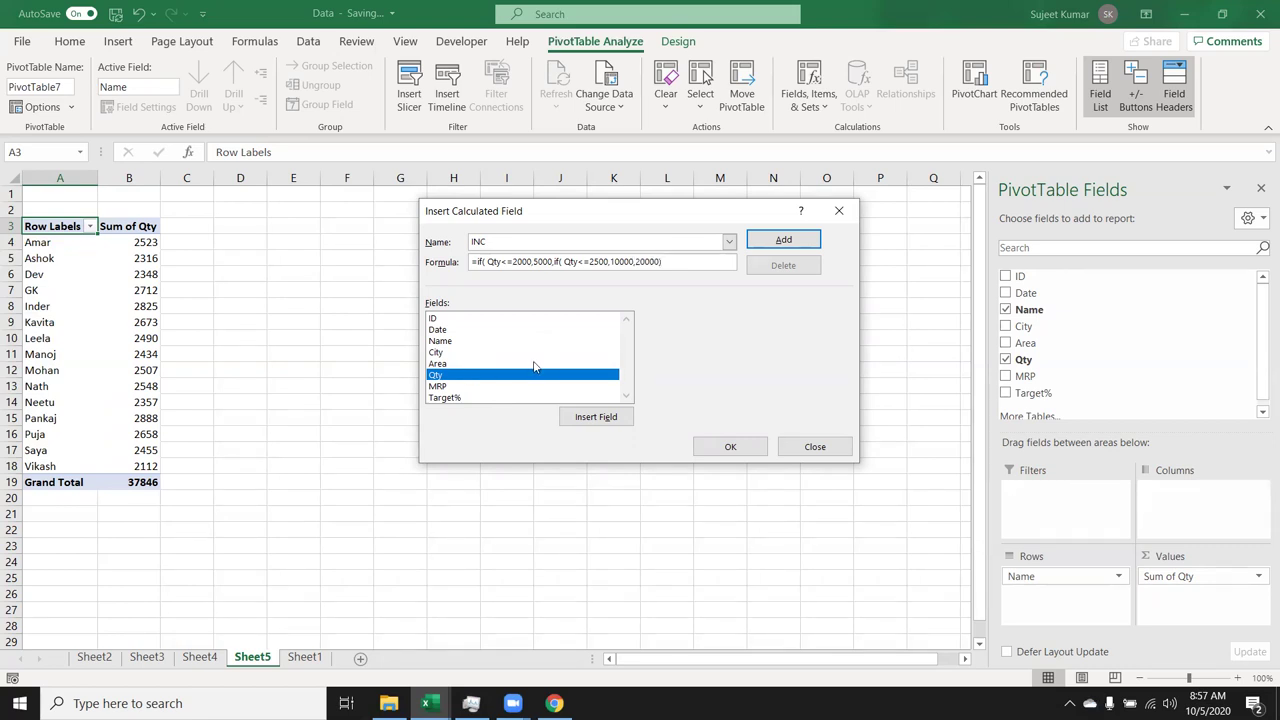
Step: Add the INC field, fixing the missing closing parenthesis after Excel's warning
left_click(778, 241)
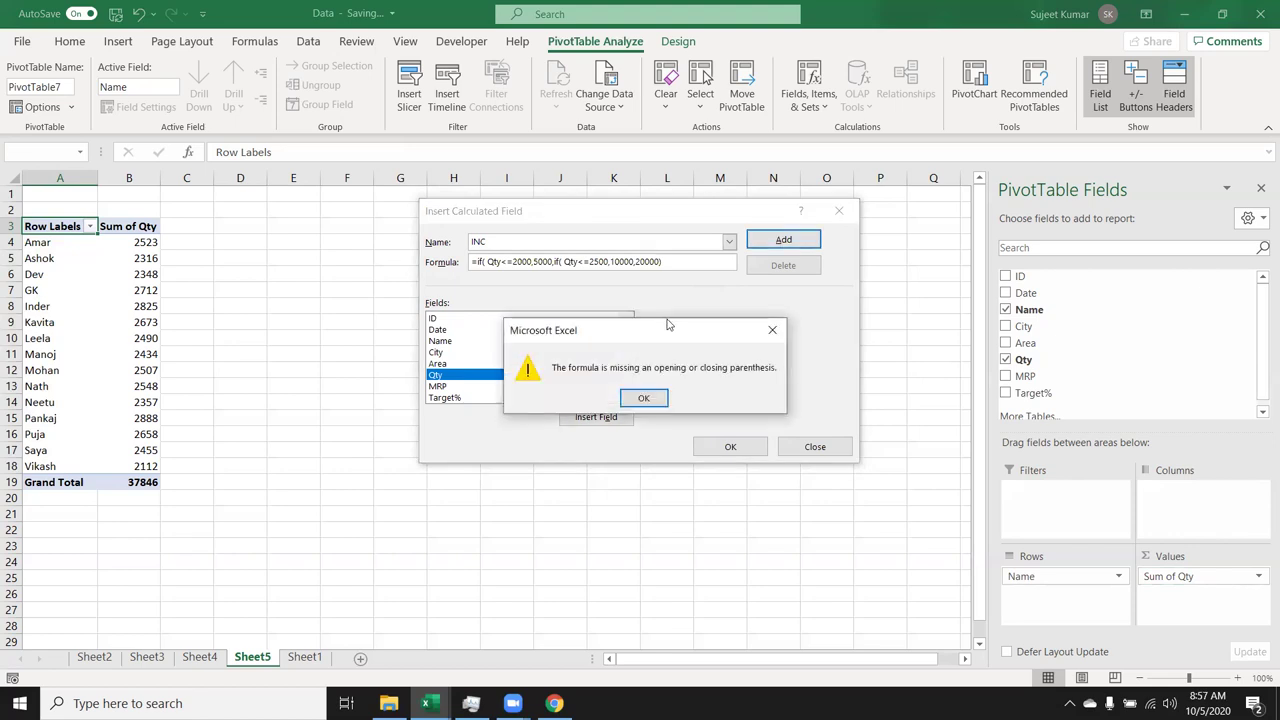
left_click(643, 398)
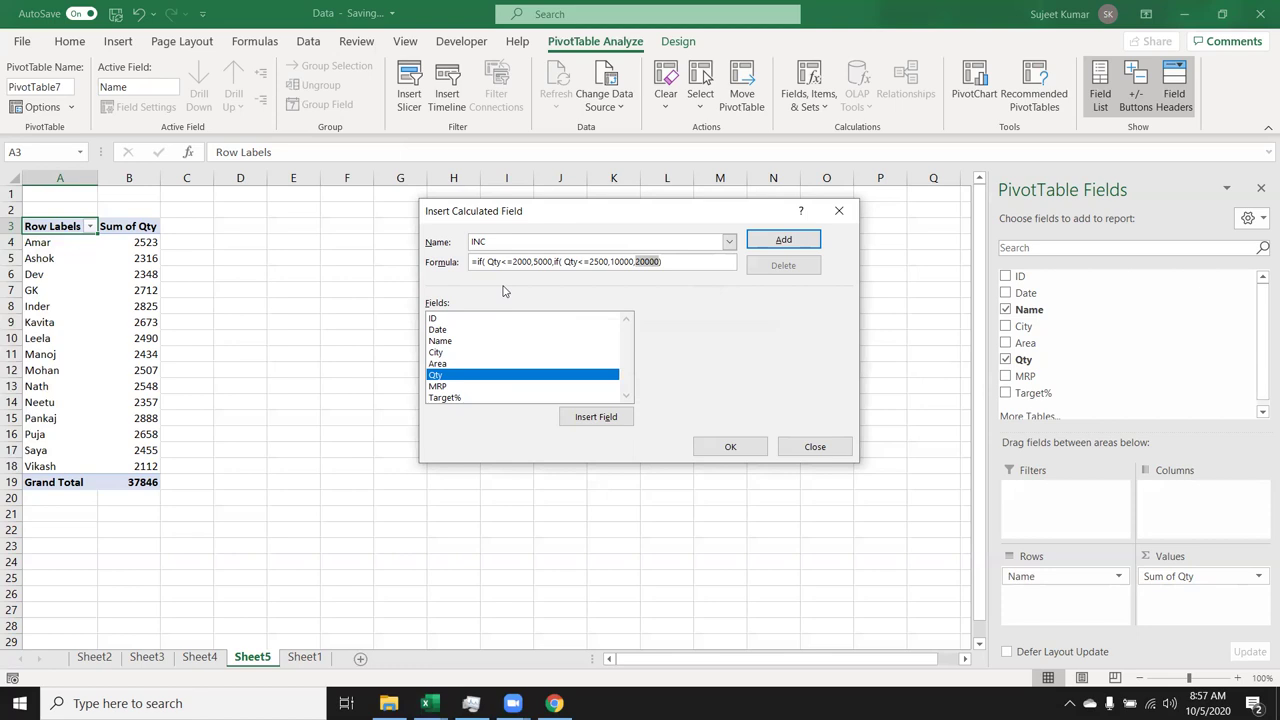
left_click(673, 261)
type(")")
left_click(766, 246)
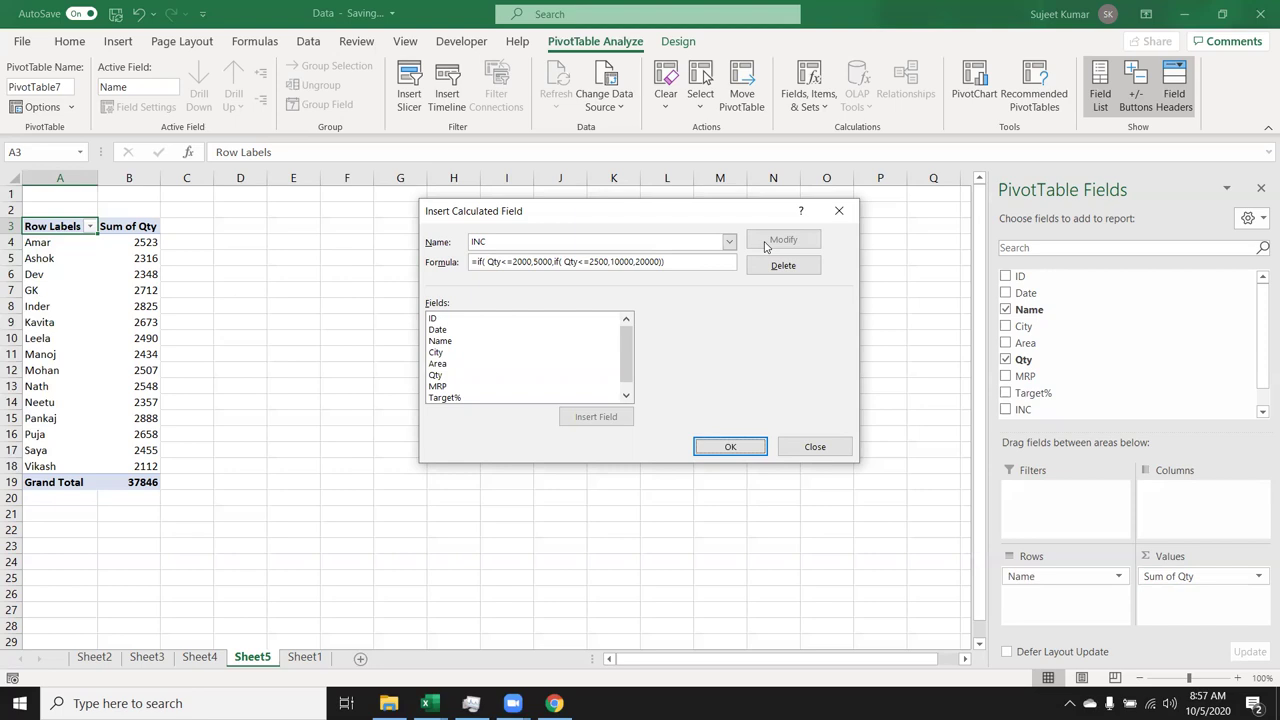
Step: Confirm the INC field so Sum of INC appears beside Sum of Qty for each name
left_click(746, 442)
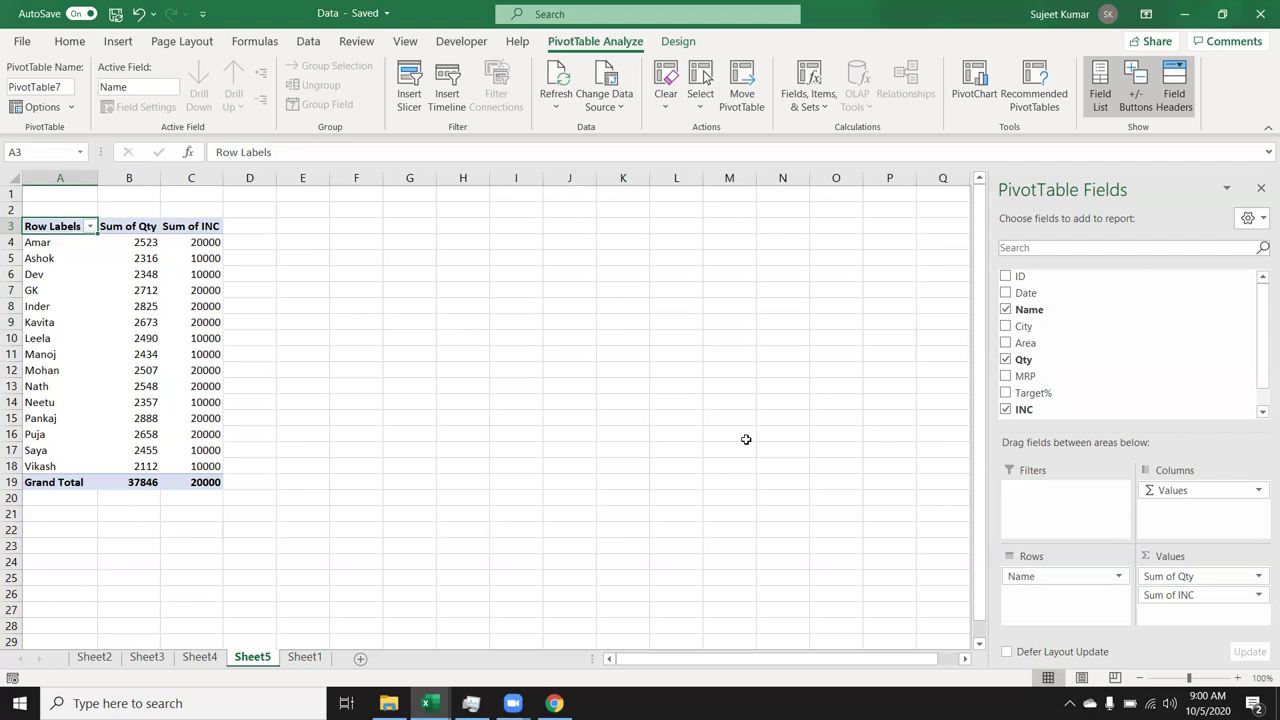
Step: Minimise Excel with Windows+D to reveal the desktop training banner
key("super+d")
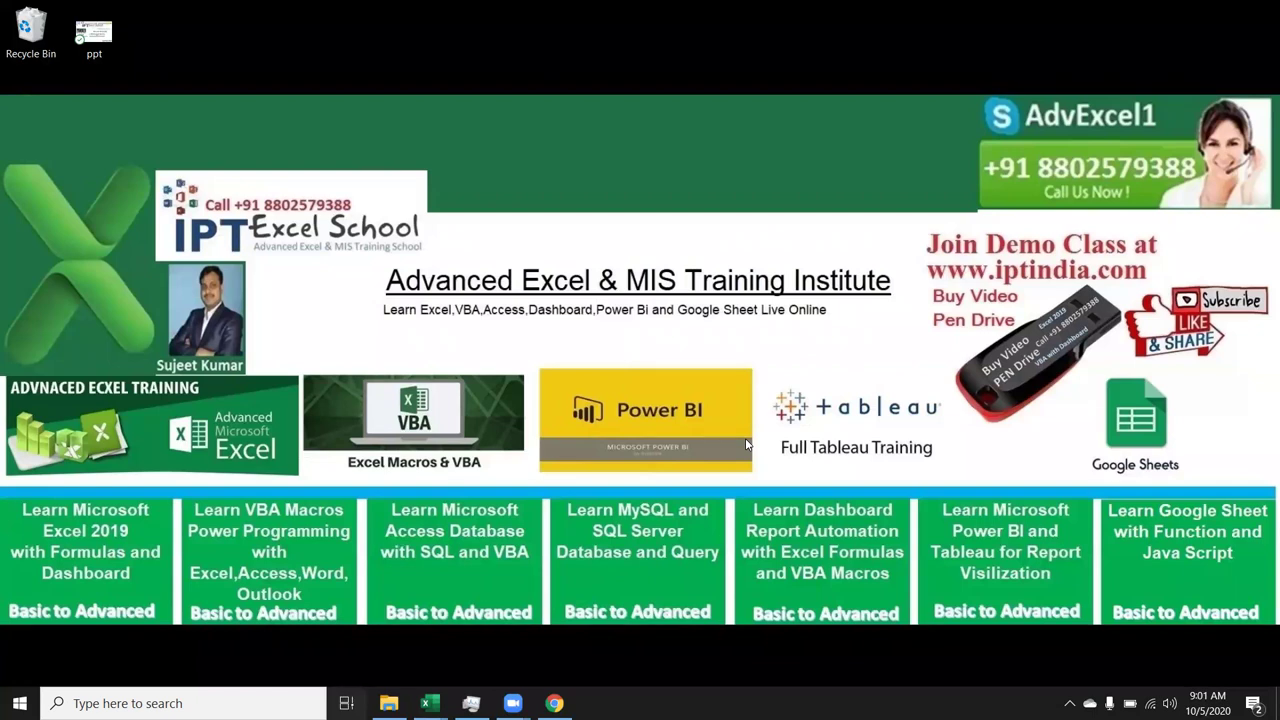
Step: Bring the Data - Excel workbook back to the front via Task View
key("super+Tab")
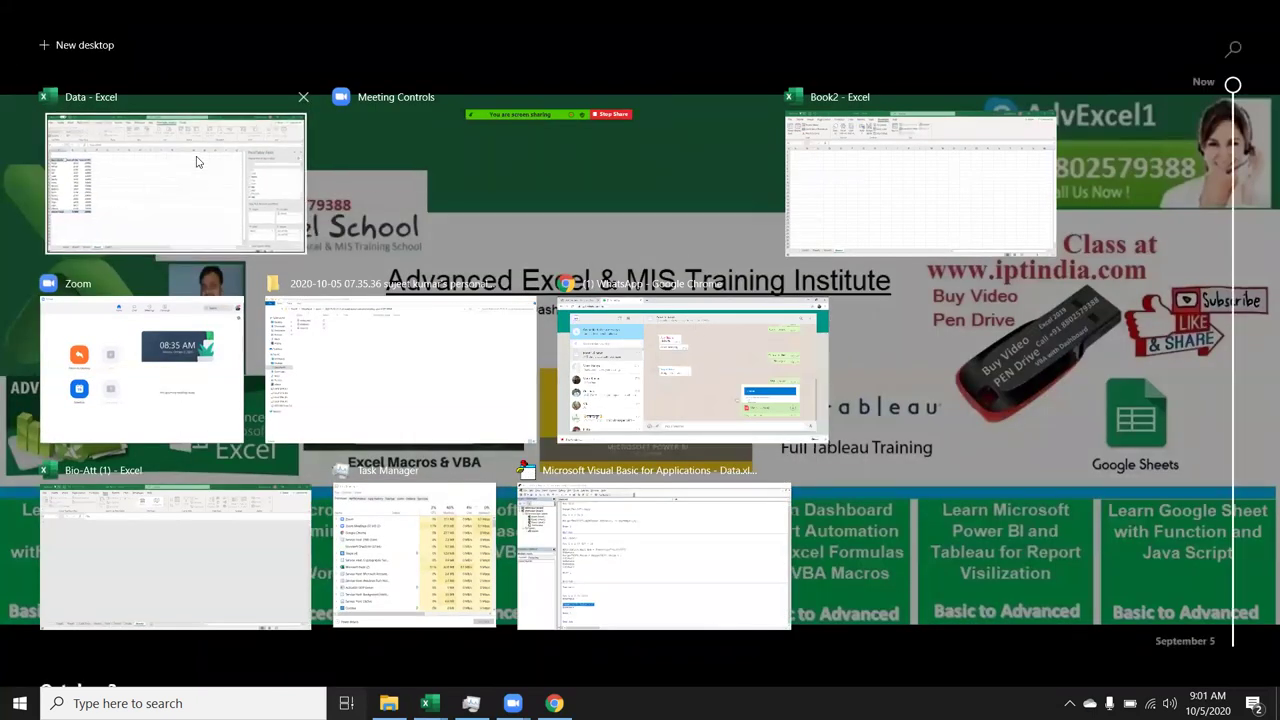
left_click(197, 162)
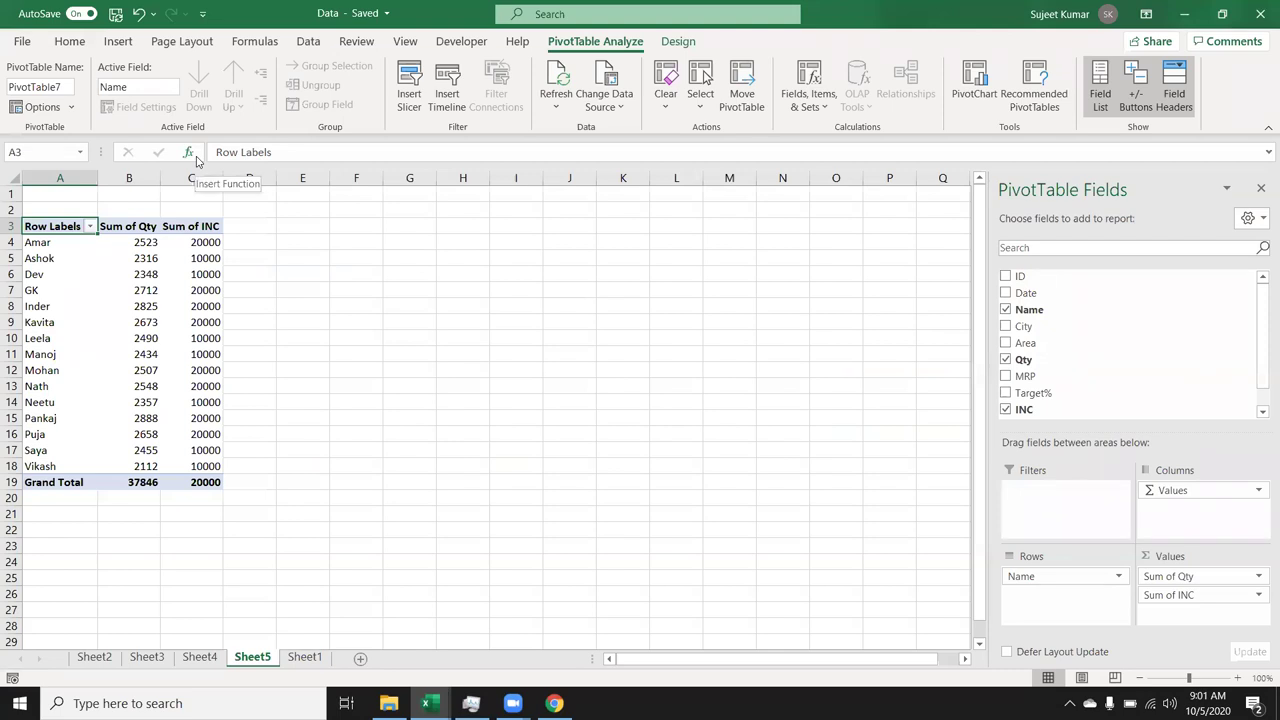
Step: Switch to Sheet1 to view the ID, Date, Name, City, Area, Qty and MRP source data
left_click(305, 657)
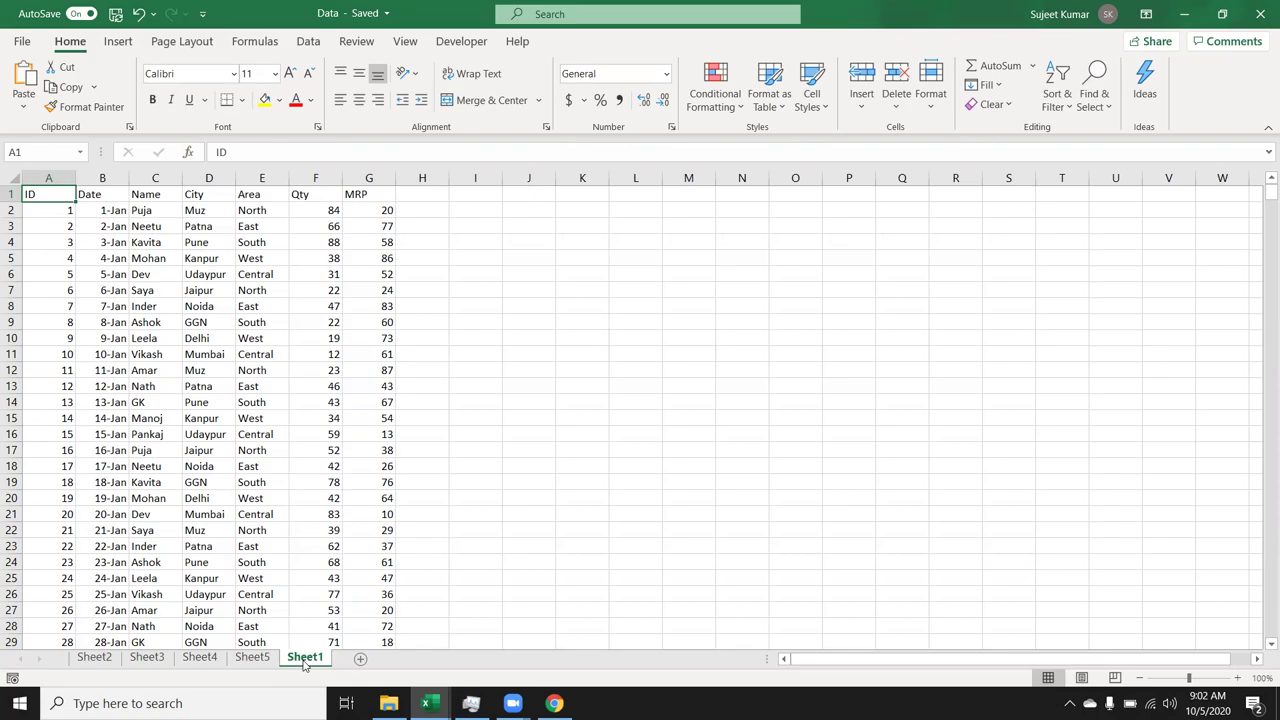
Step: Minimise Excel with Windows+D to show the desktop wallpaper
key("super+d")
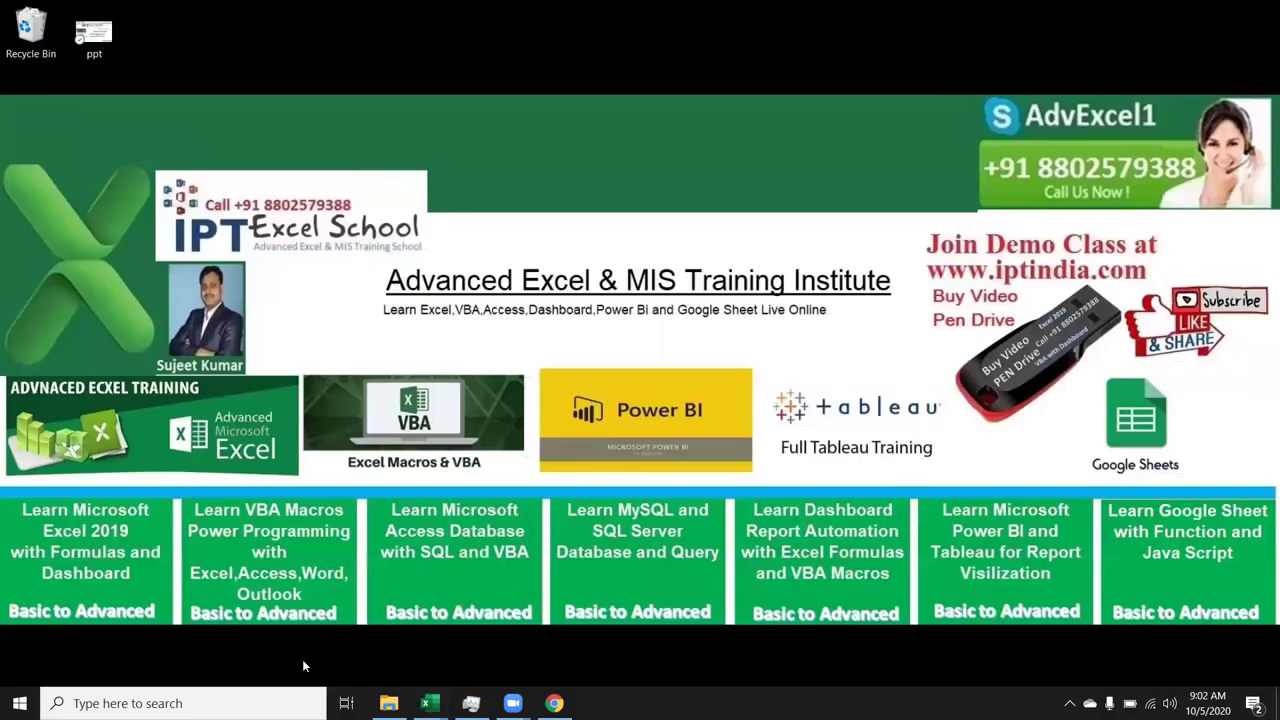